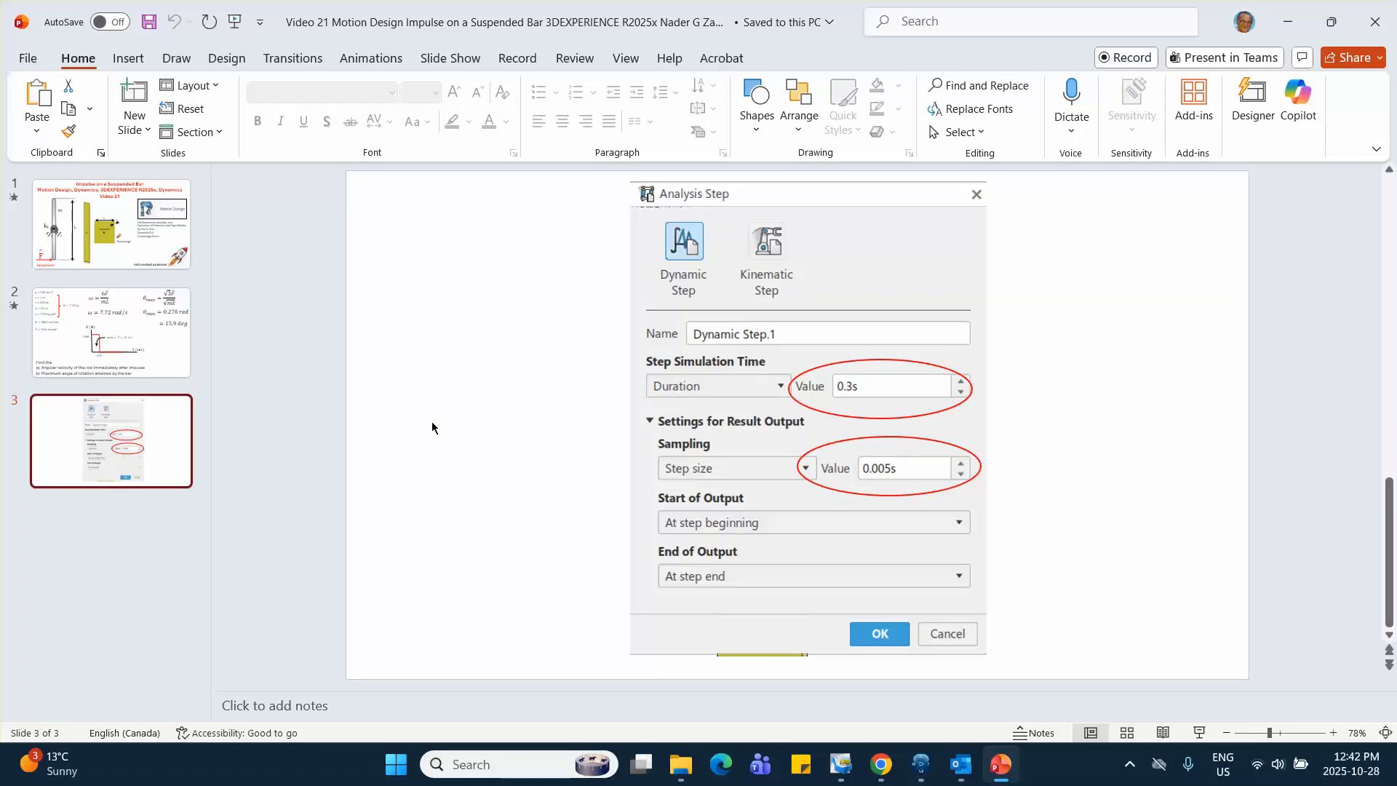
Switch to 3DEXPERIENCE and insert a new 3D Part under the root physical product
click(922, 764)
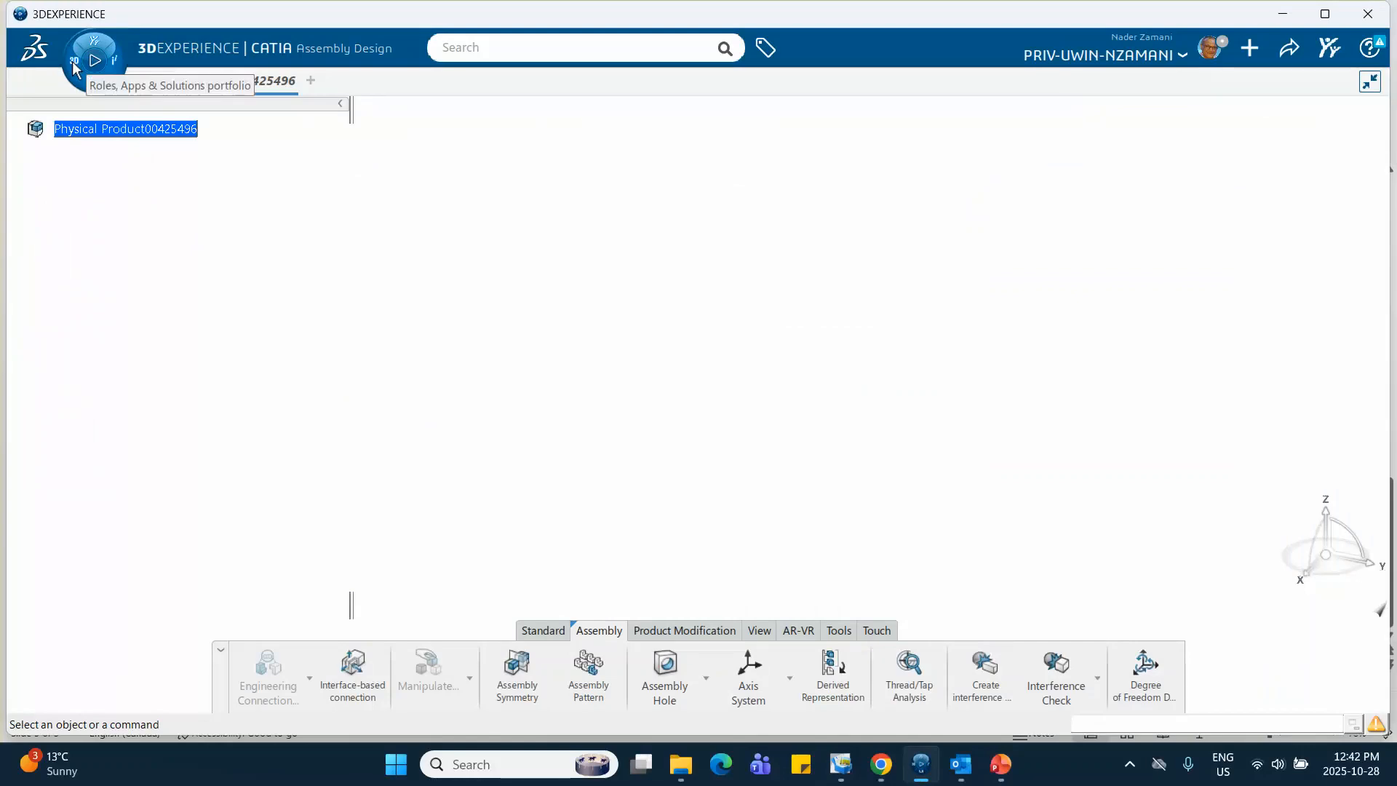
click(83, 129)
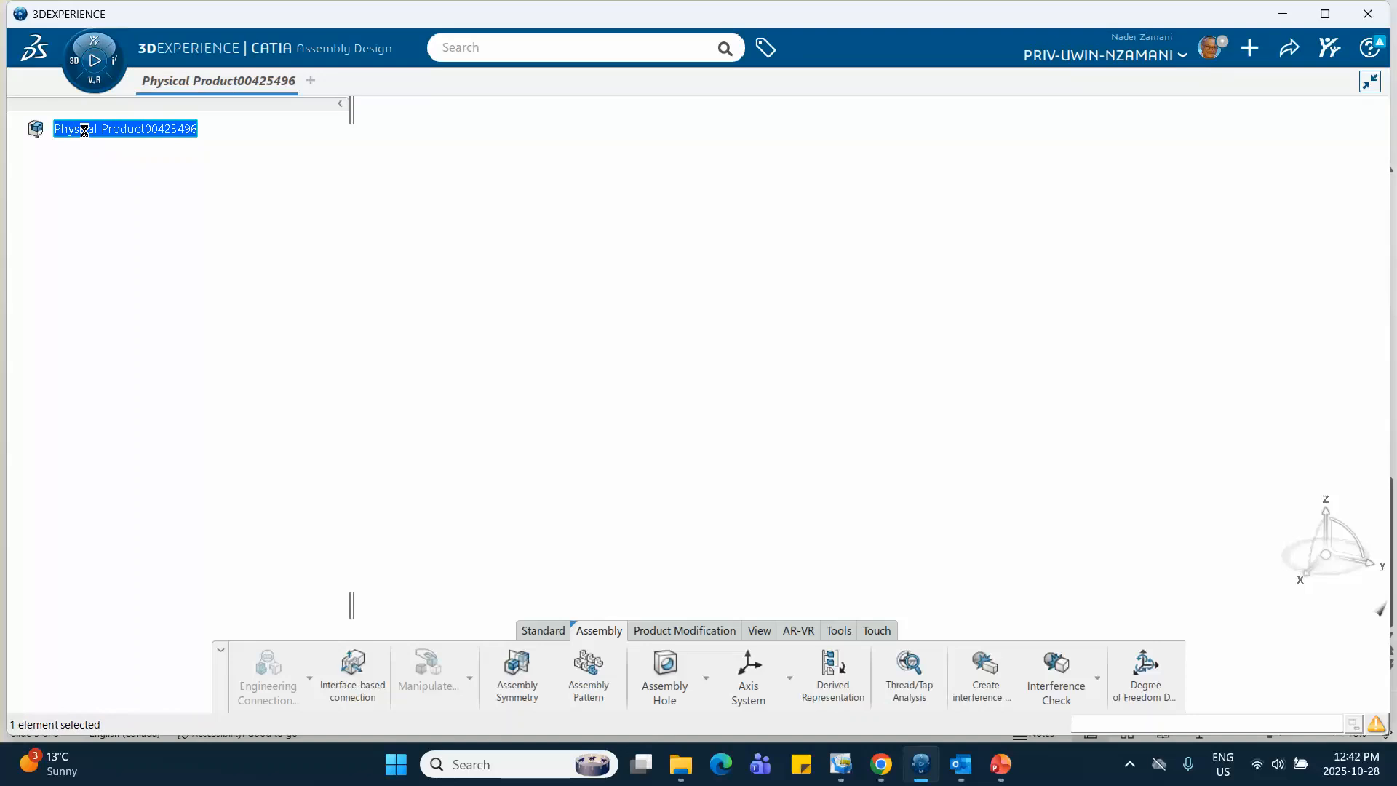
right_click(84, 130)
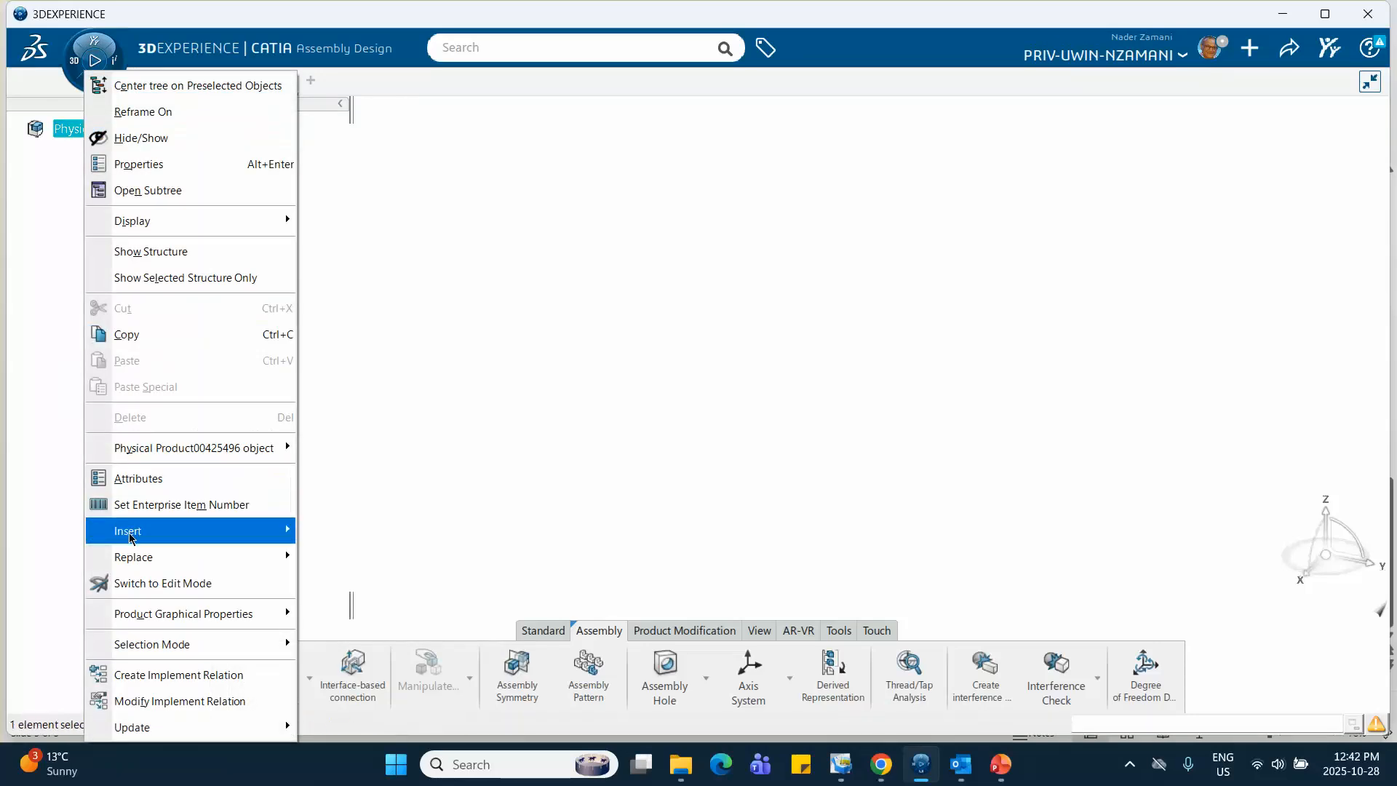
mouse_move(131, 537)
click(353, 182)
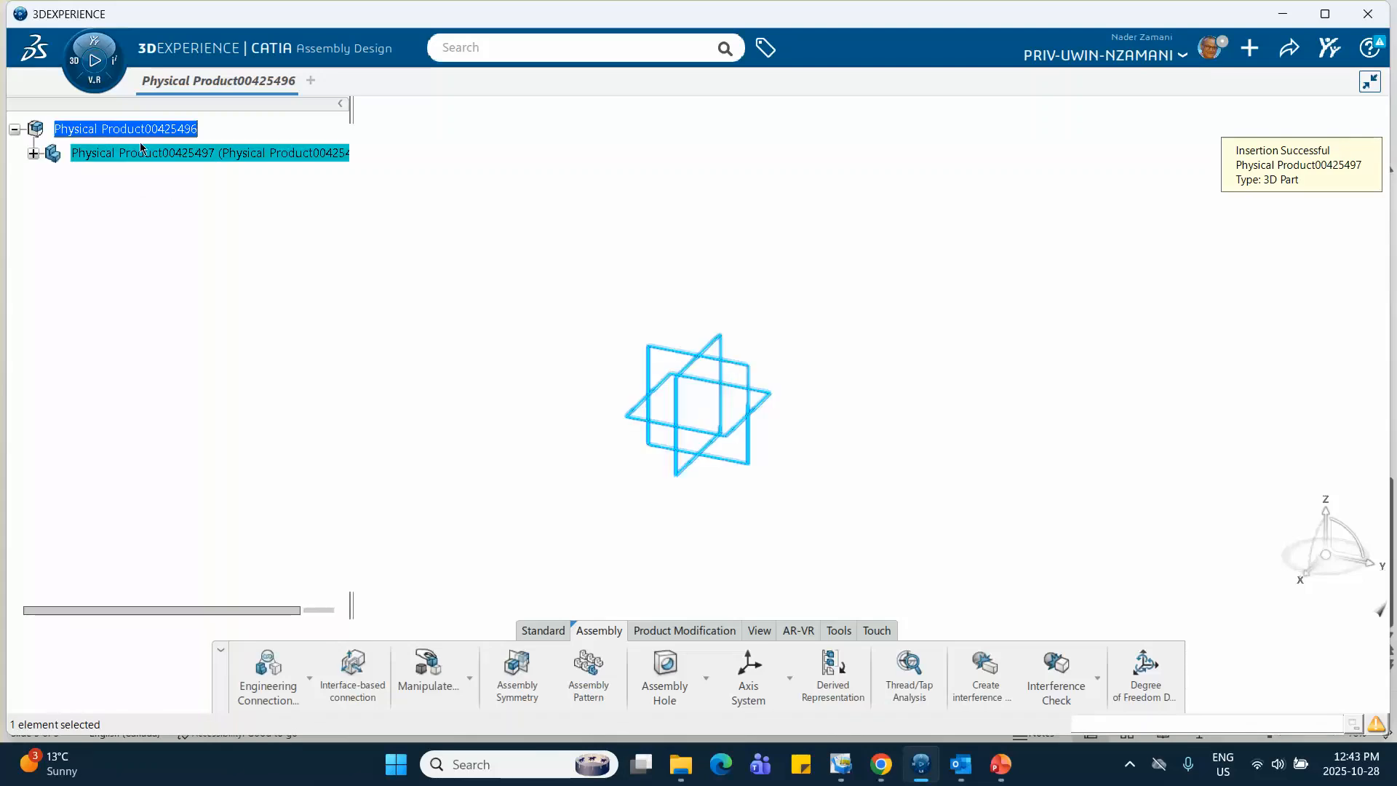
Set both the title and the instance title of the inserted part to hinge
right_click(140, 149)
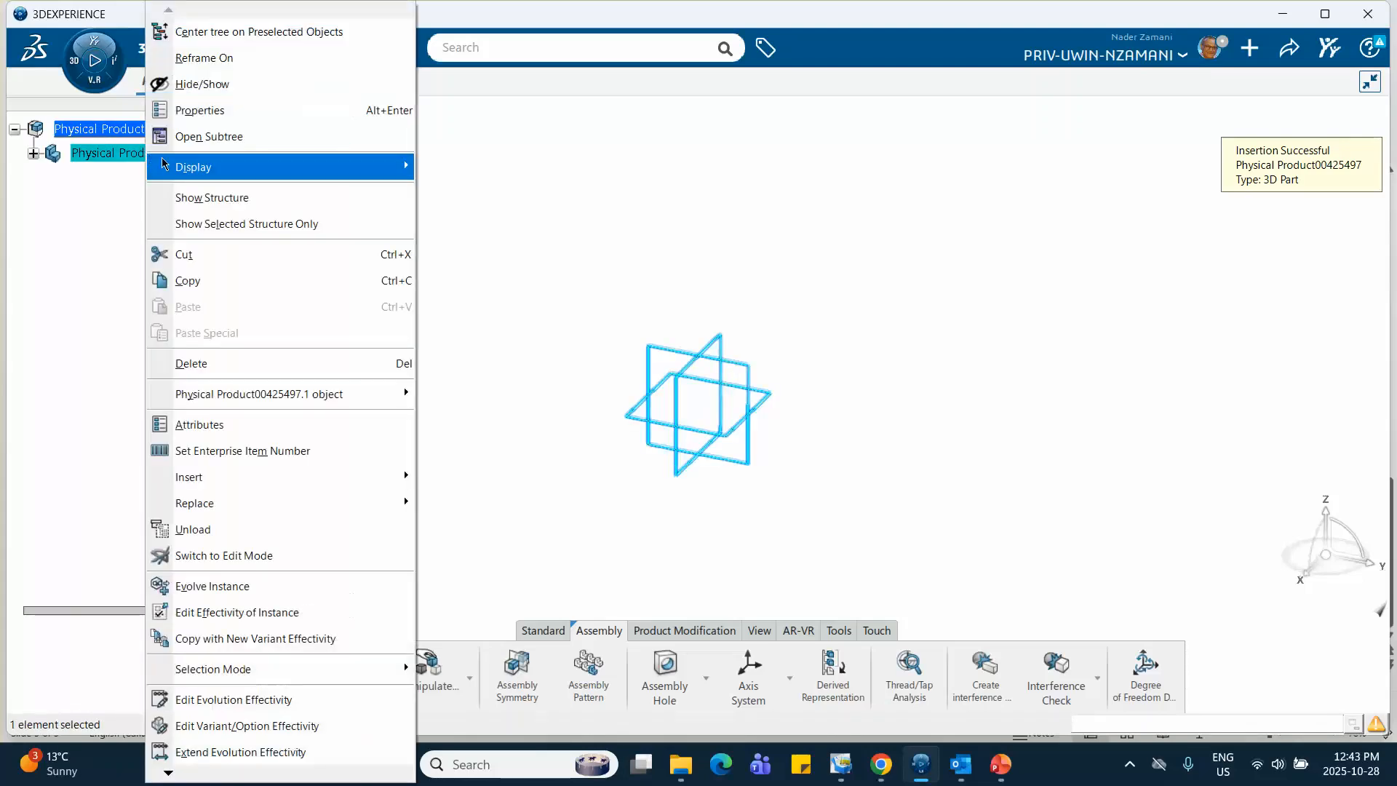
click(195, 125)
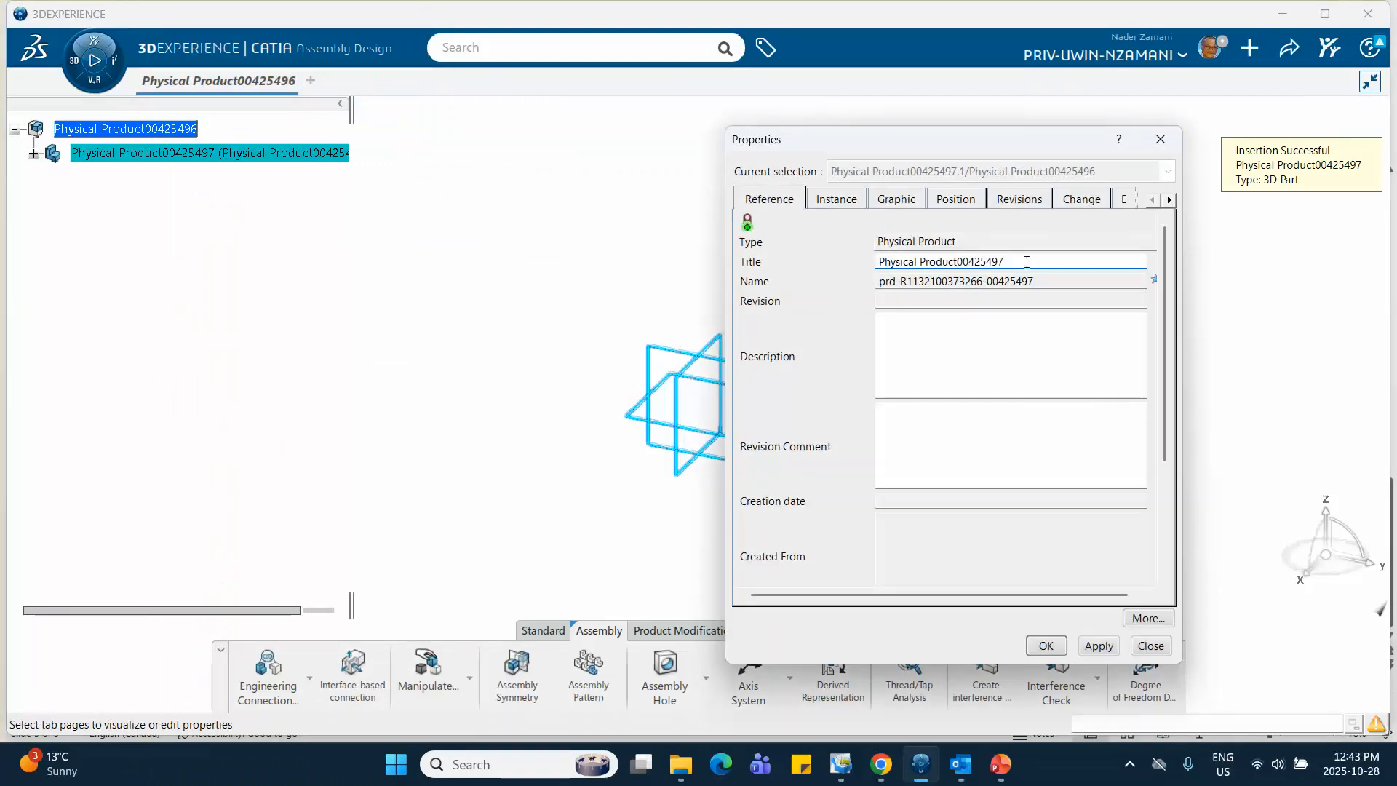
triple_click(1027, 262)
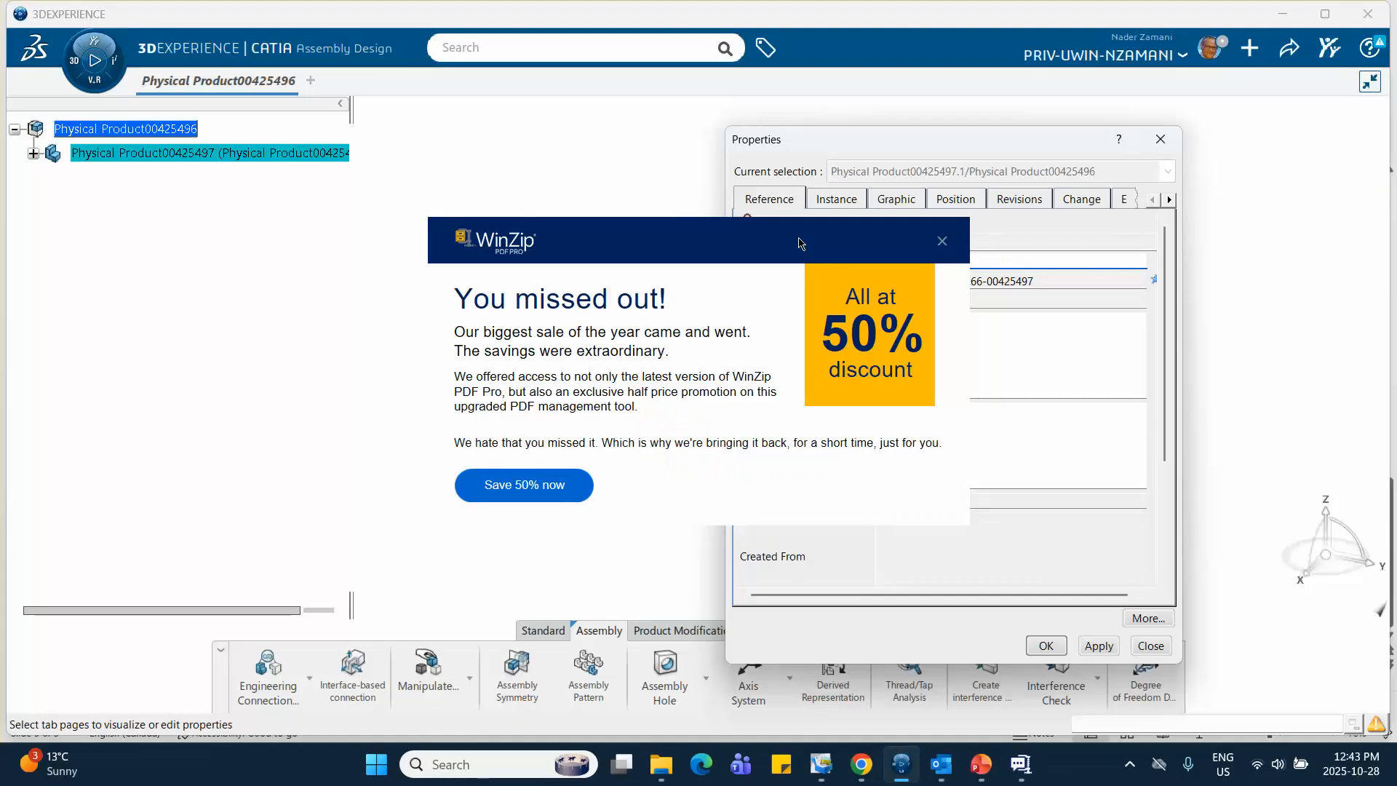
click(940, 243)
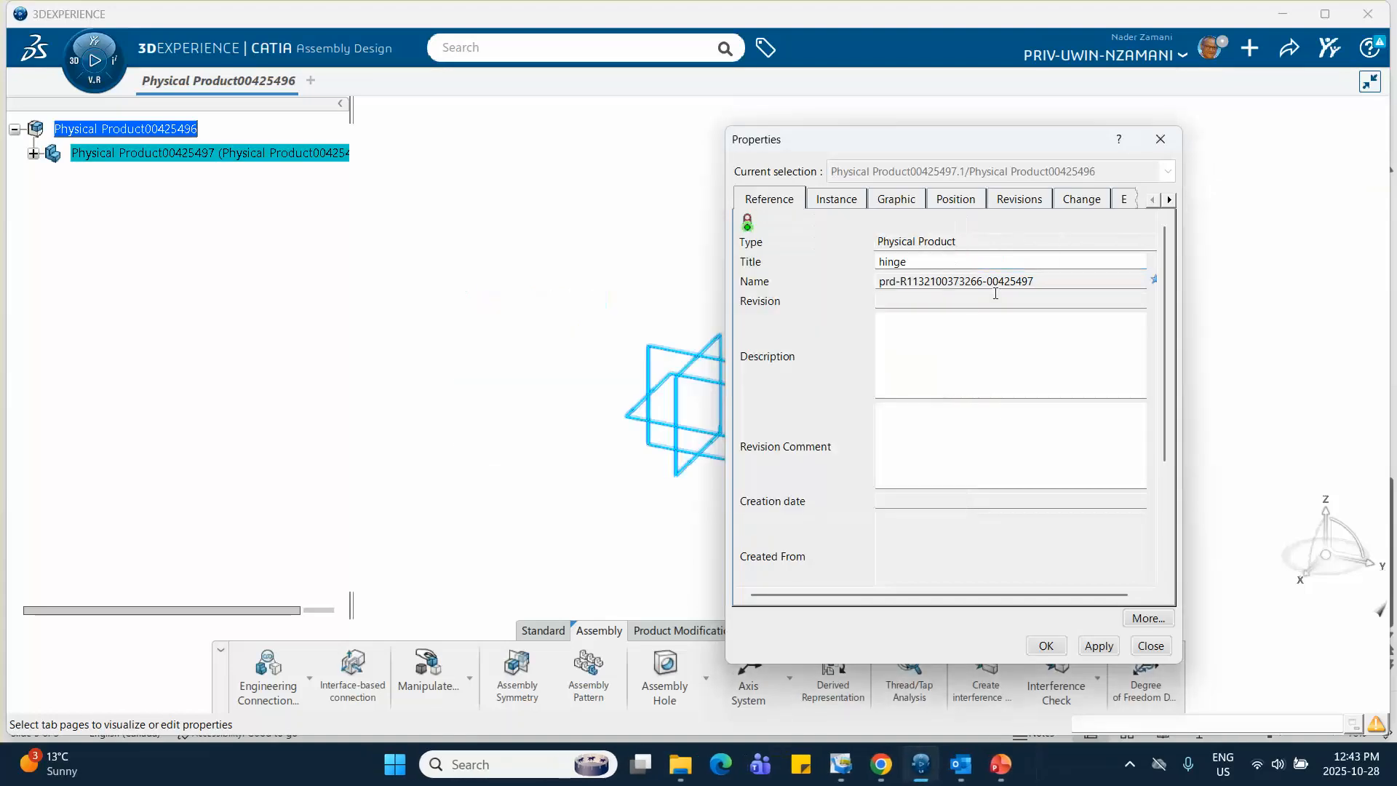
click(837, 199)
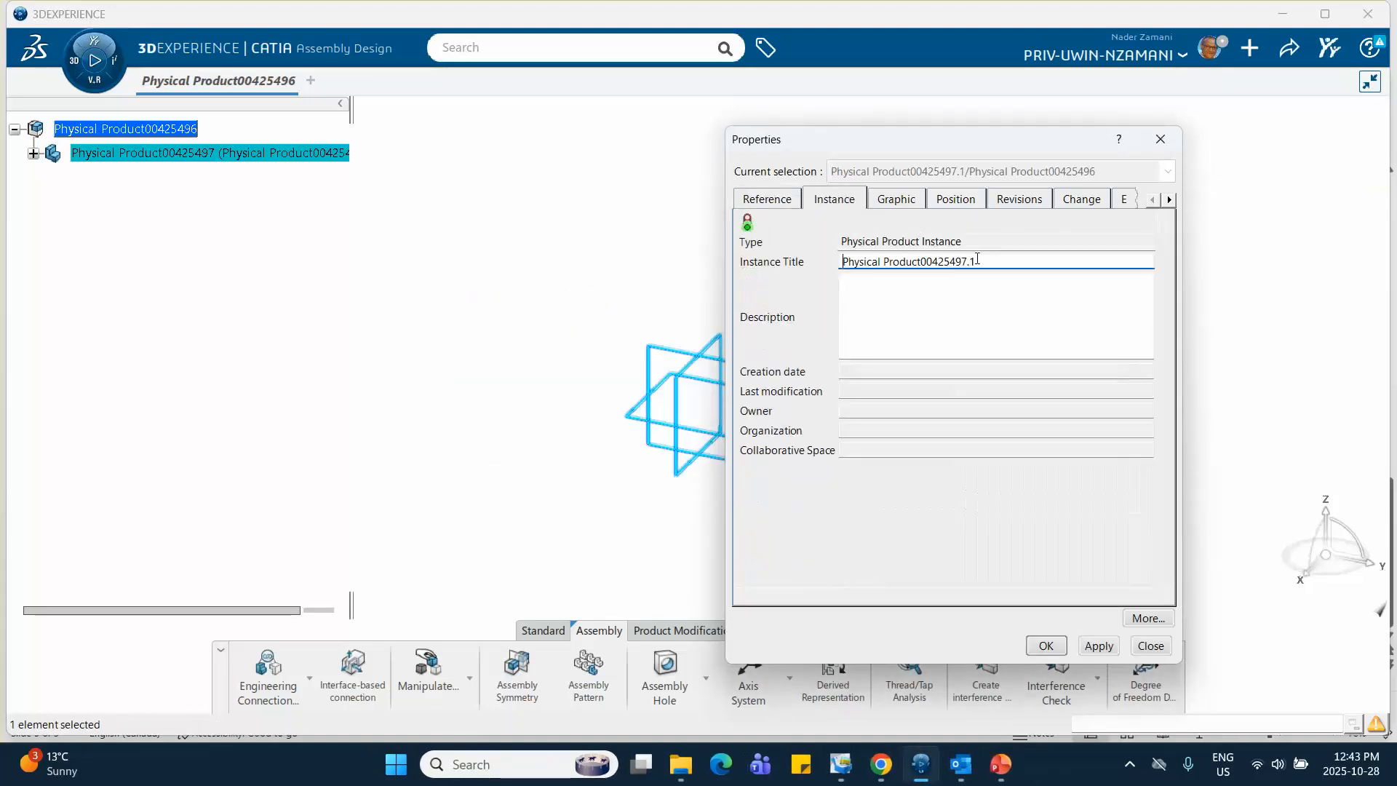
triple_click(810, 260)
text(hinge)
Set the hinge part's graphic color to orange and apply the property changes
click(893, 208)
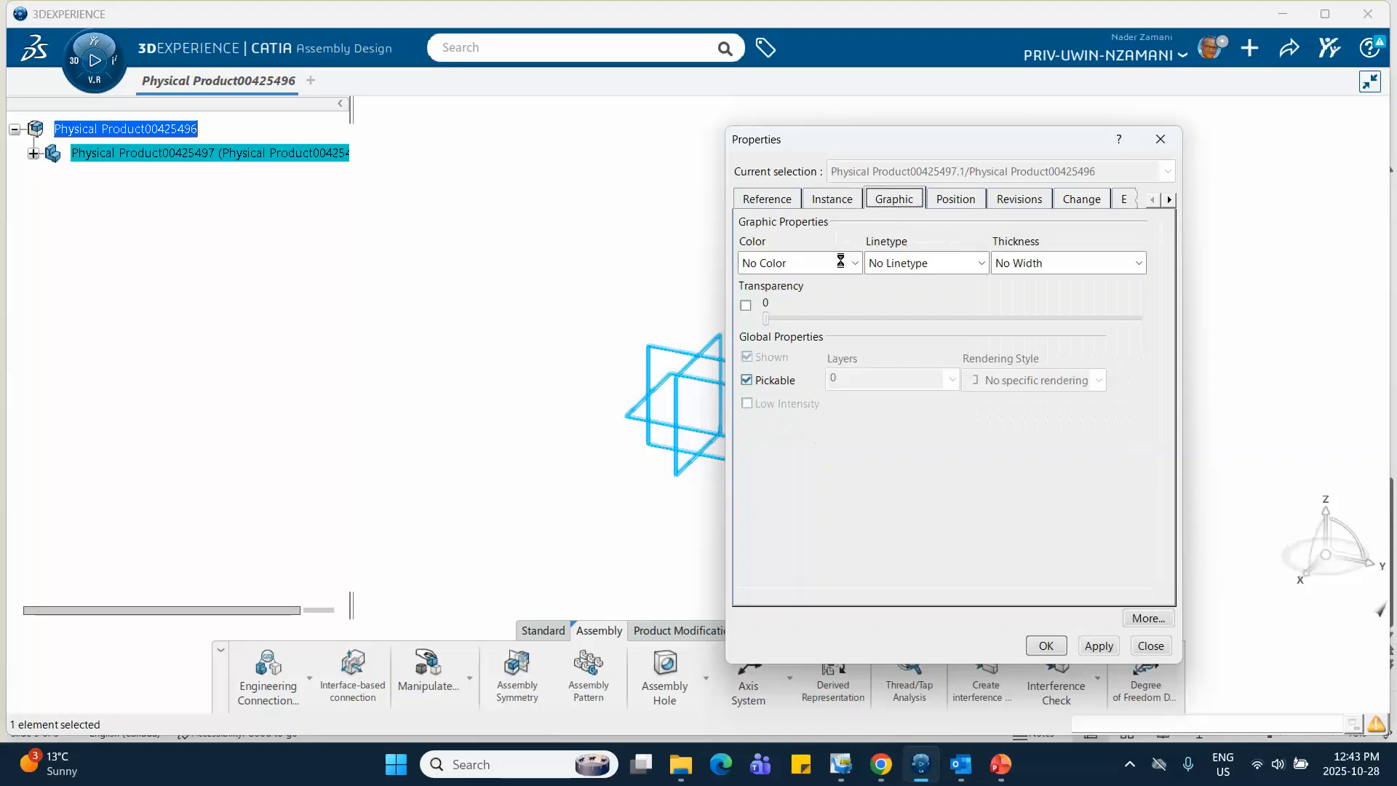
click(855, 264)
click(807, 342)
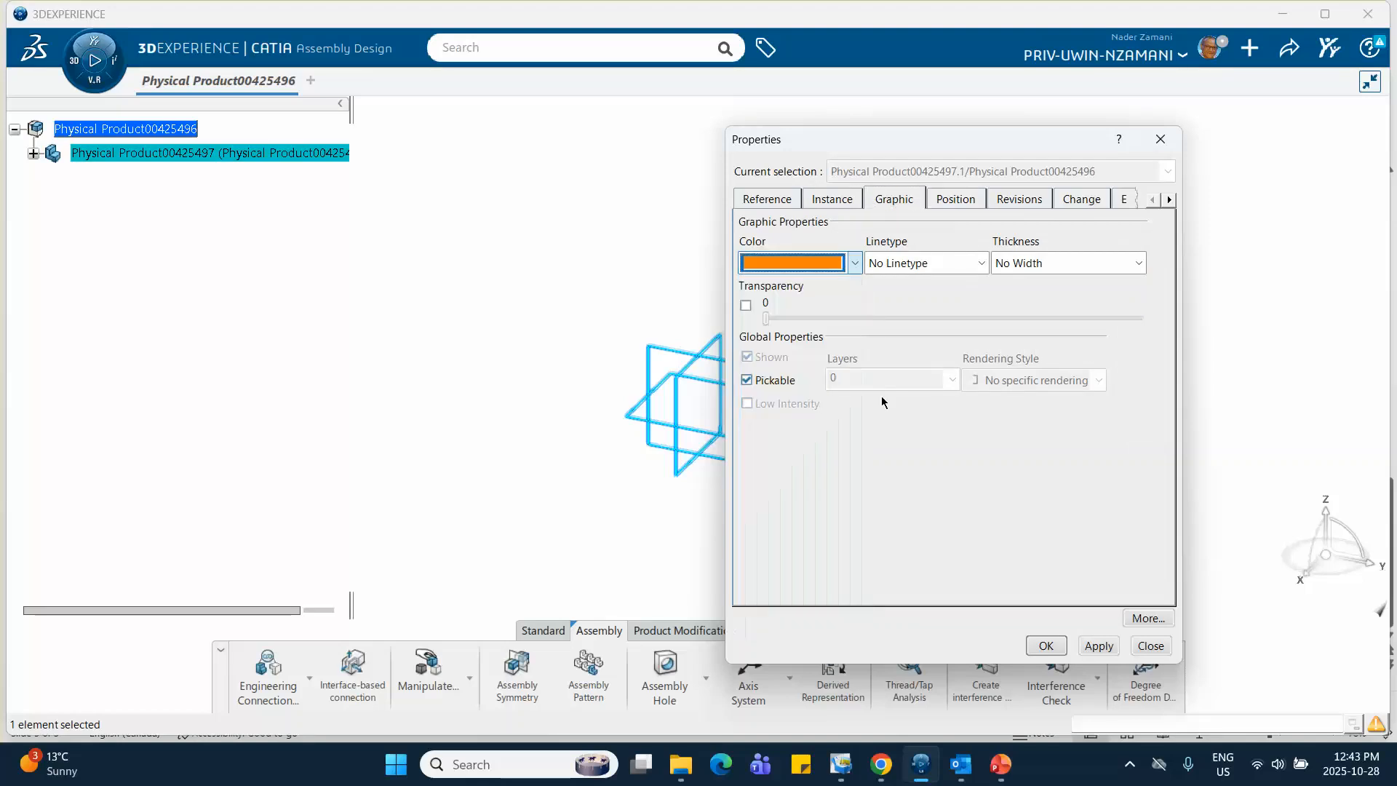
click(1046, 646)
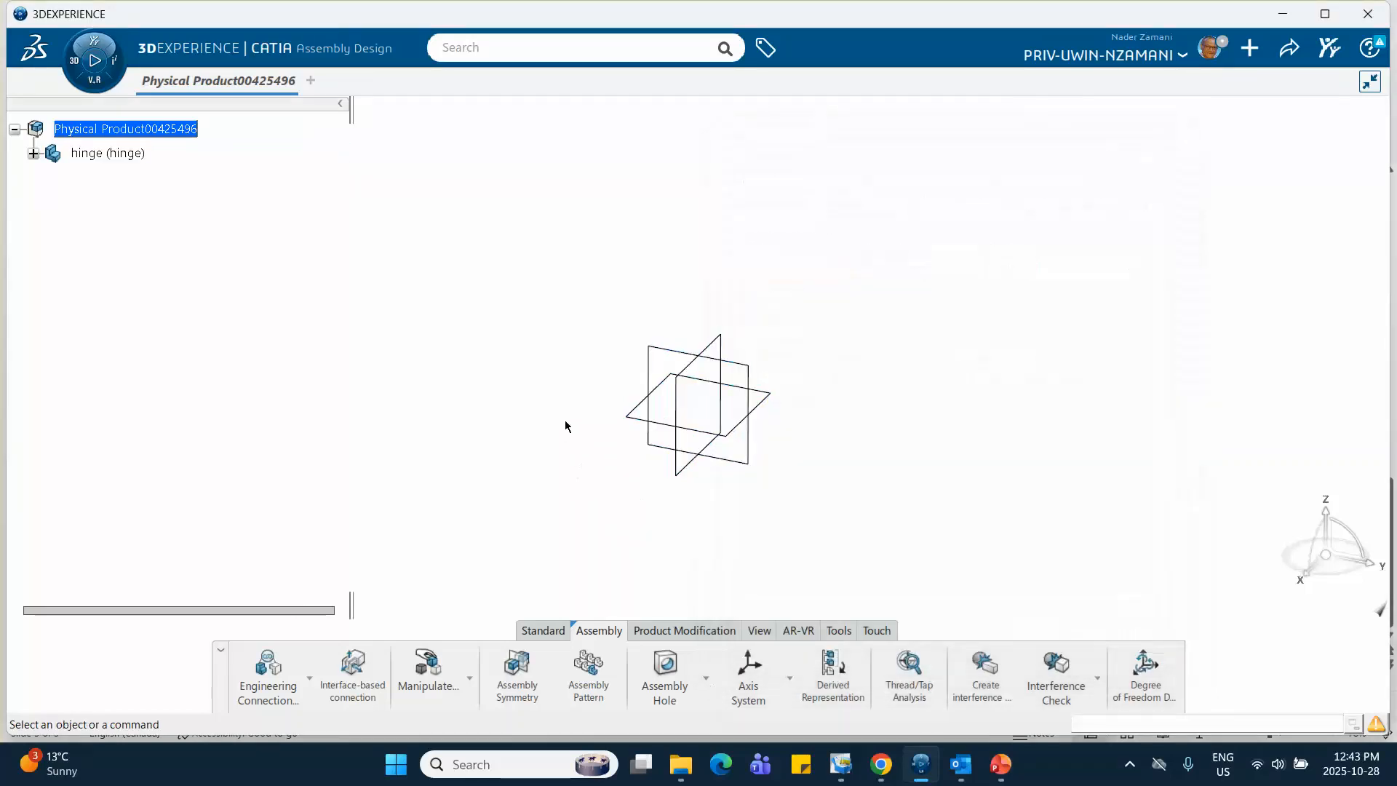
Open the hinge's 3D shape in Part Design and start a sketch on the yz plane
click(33, 155)
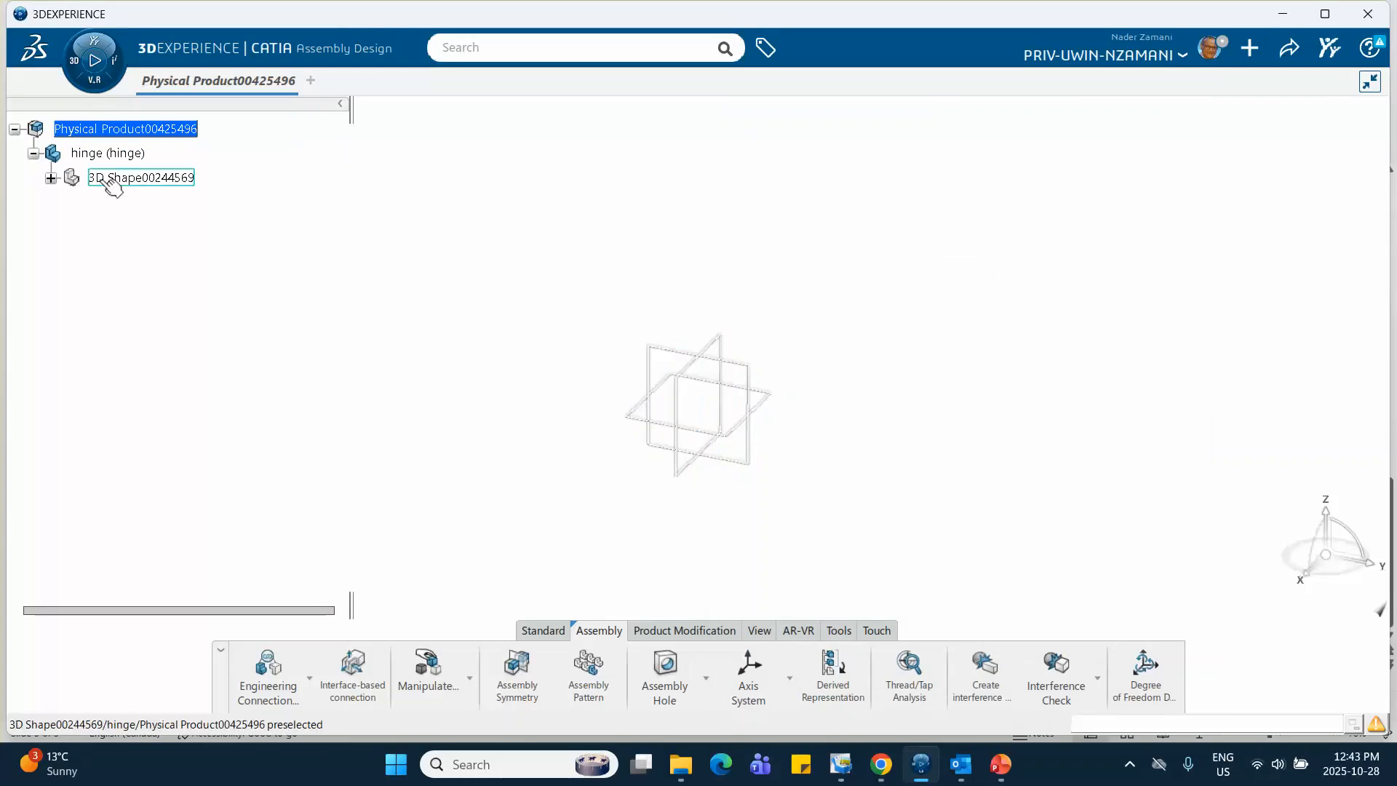
click(154, 182)
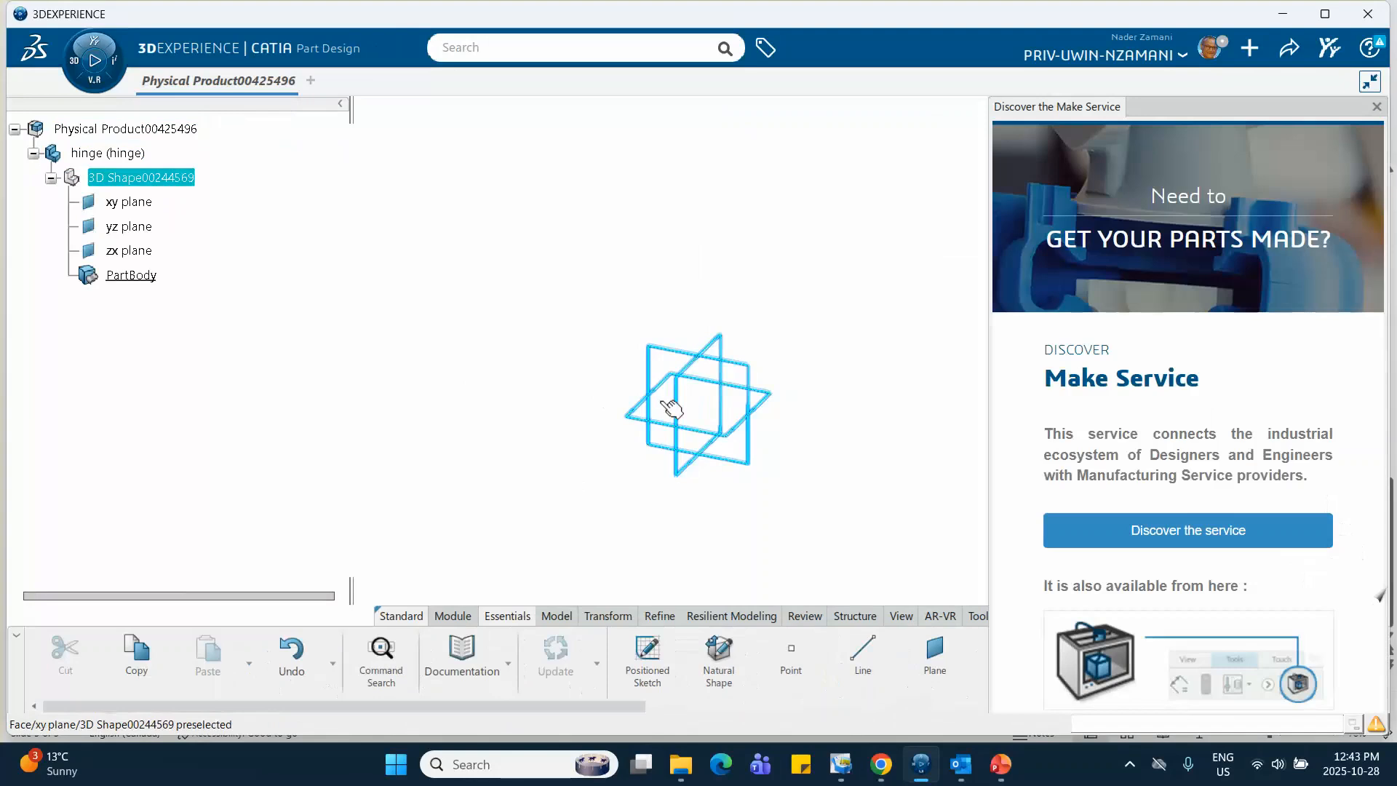
click(1376, 107)
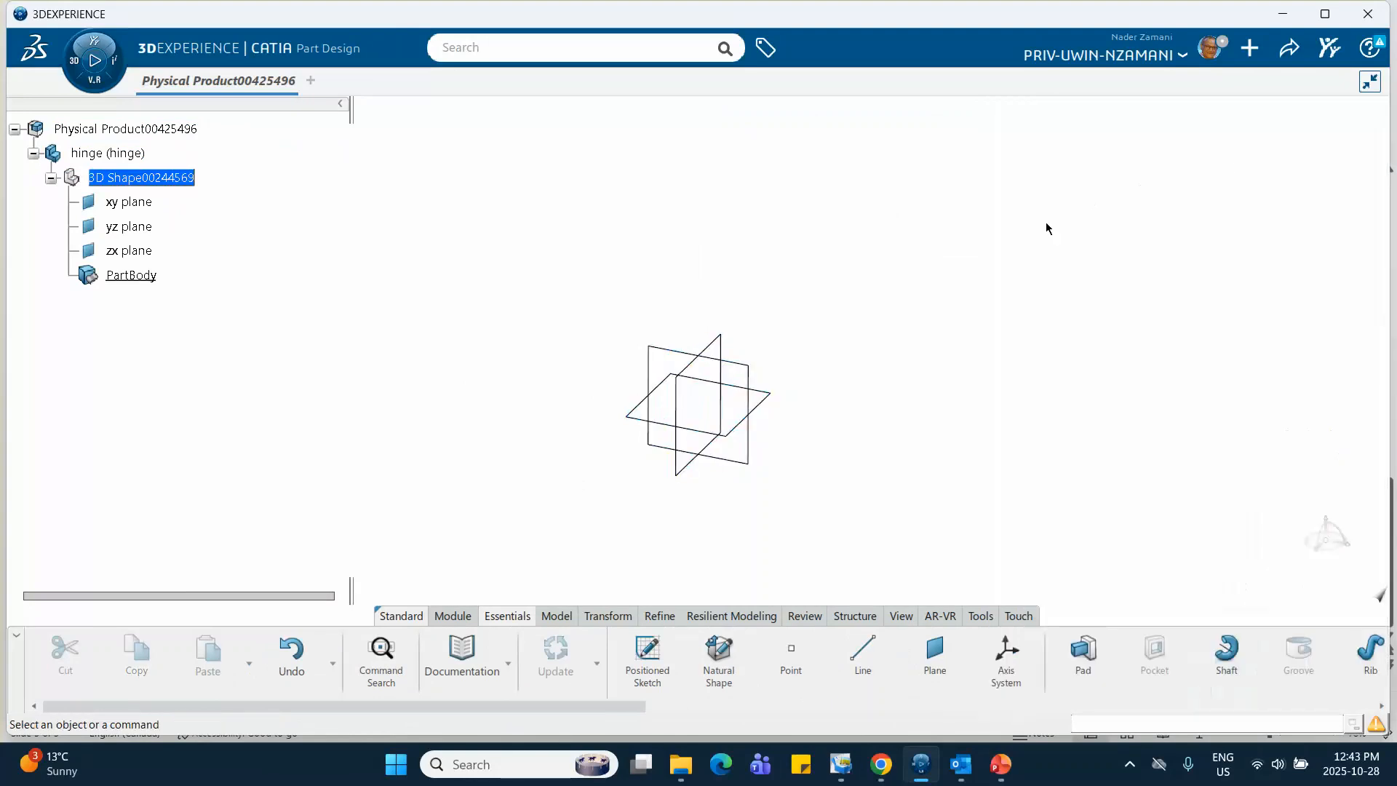
click(762, 388)
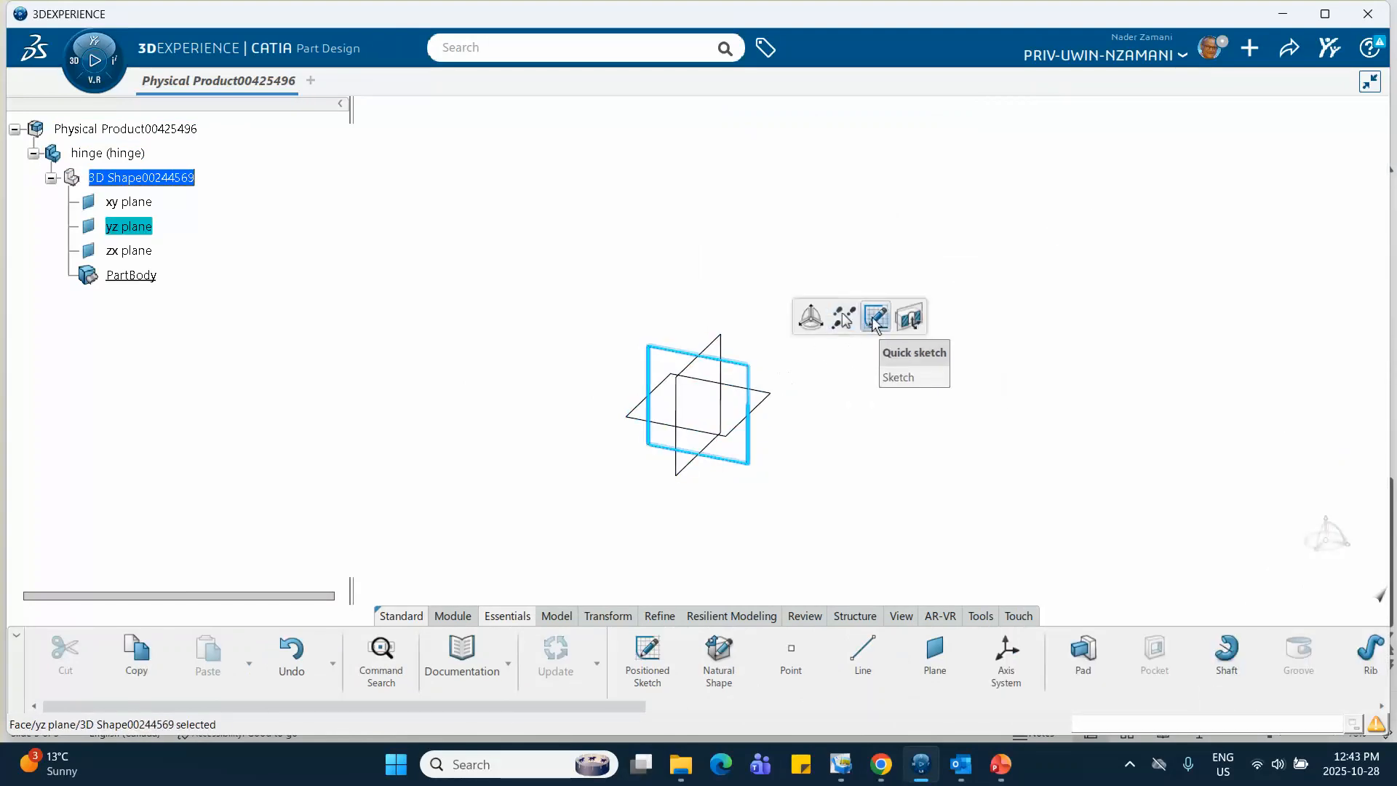
click(869, 318)
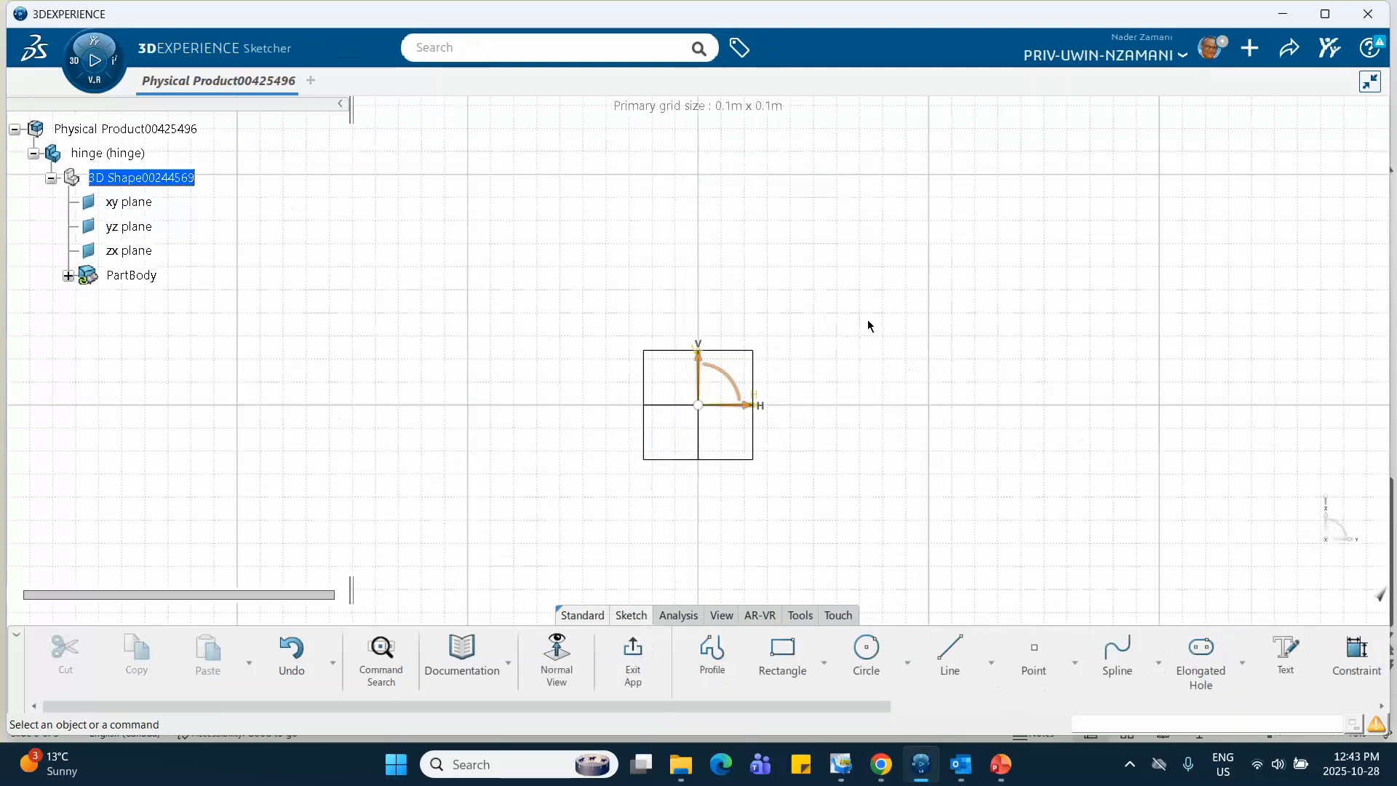
click(866, 650)
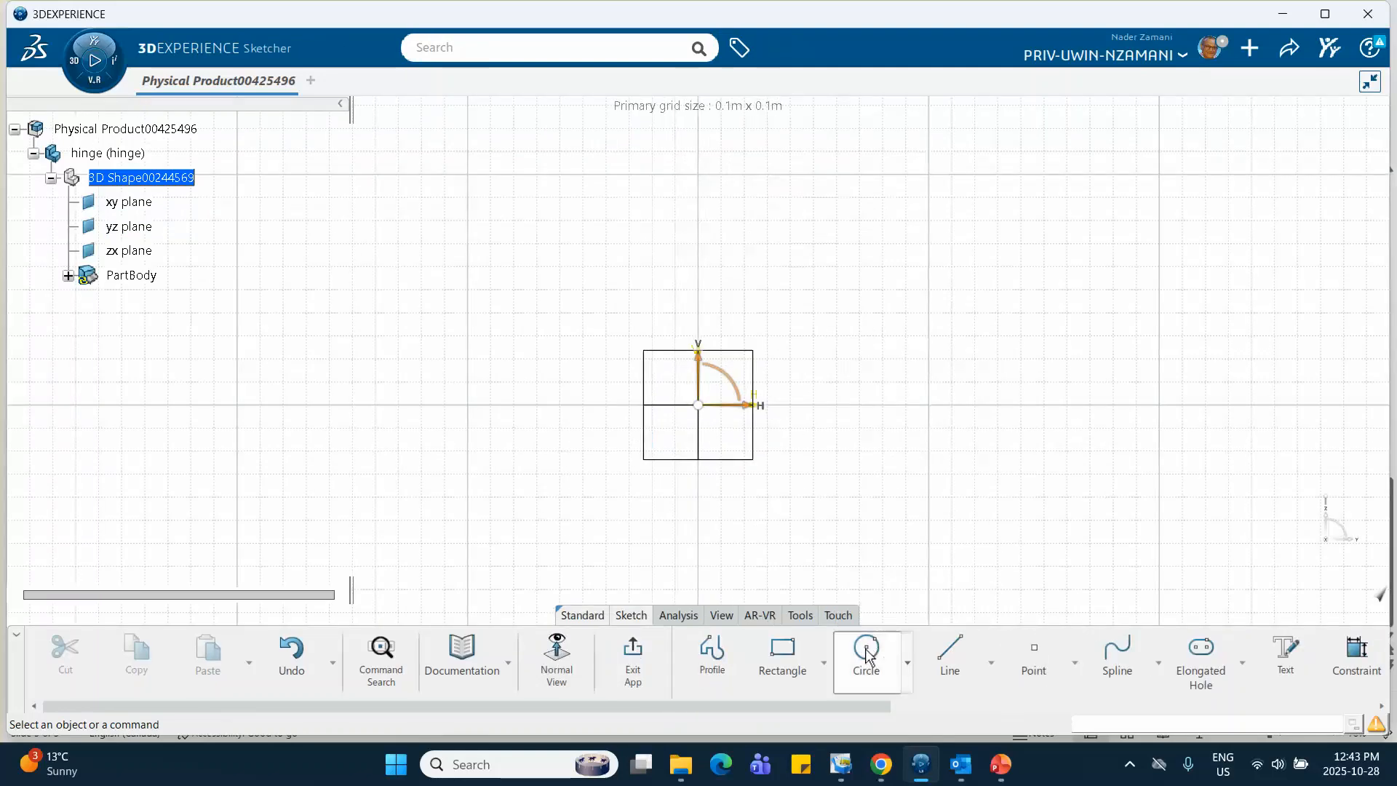
click(699, 407)
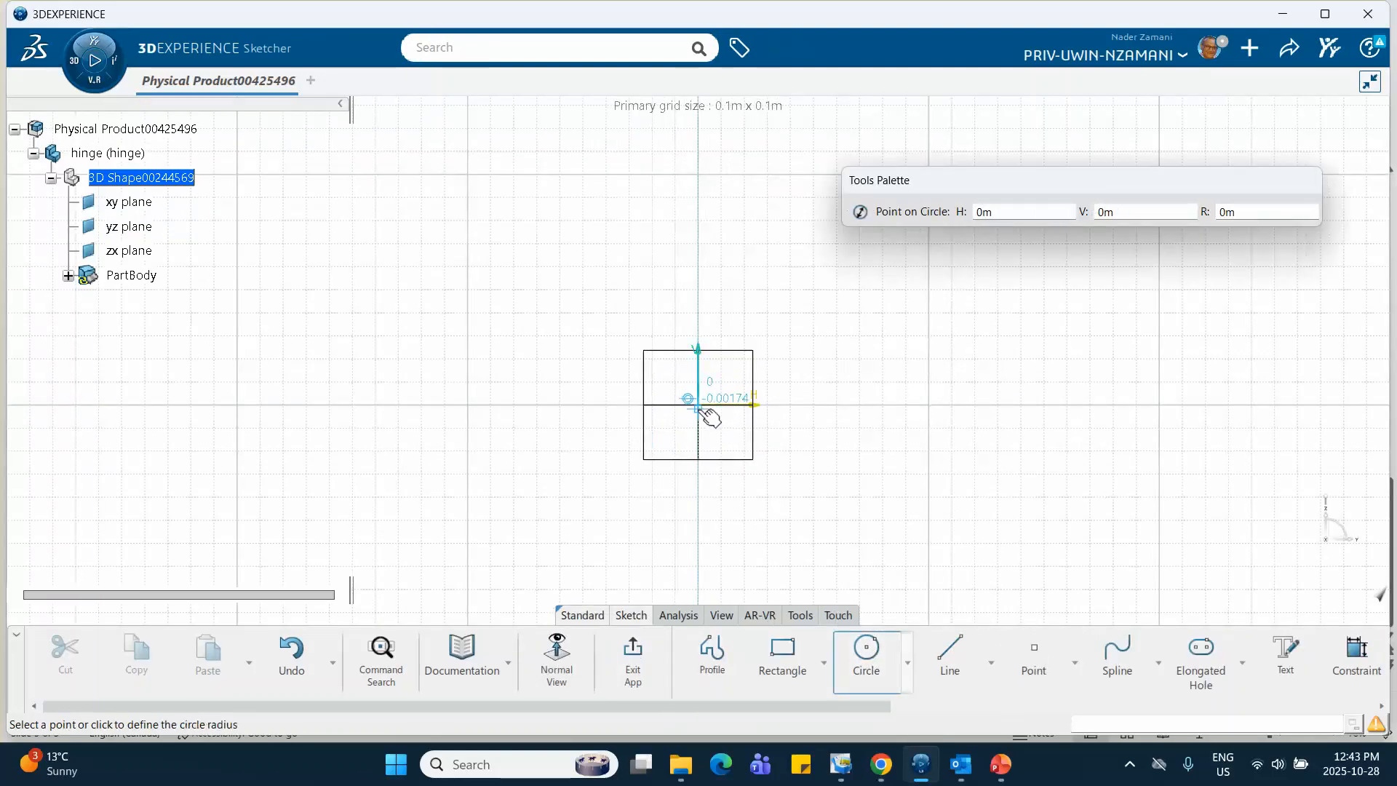
key(Escape)
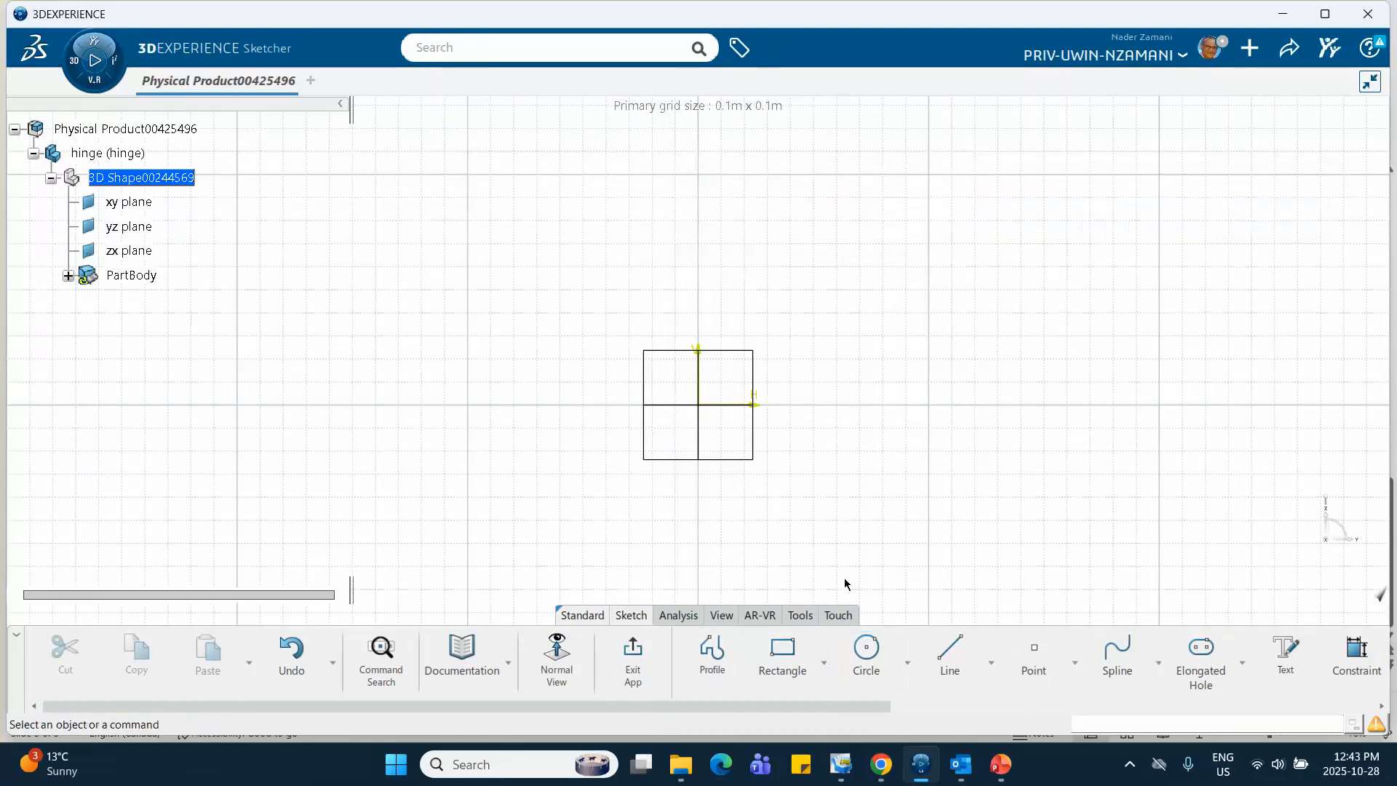
Sketch a circle centered on the origin and constrain its radius to 1 cm
click(866, 650)
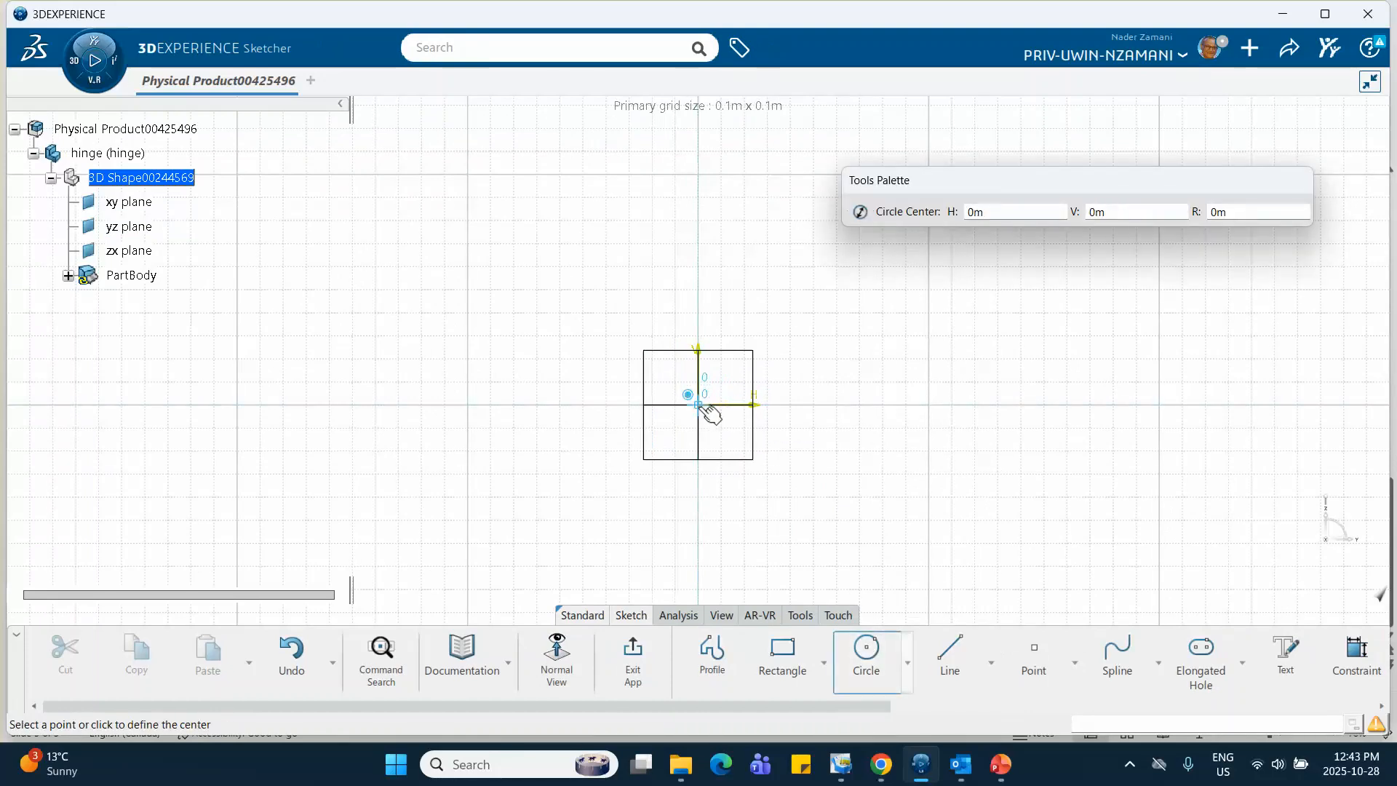
click(699, 405)
click(711, 422)
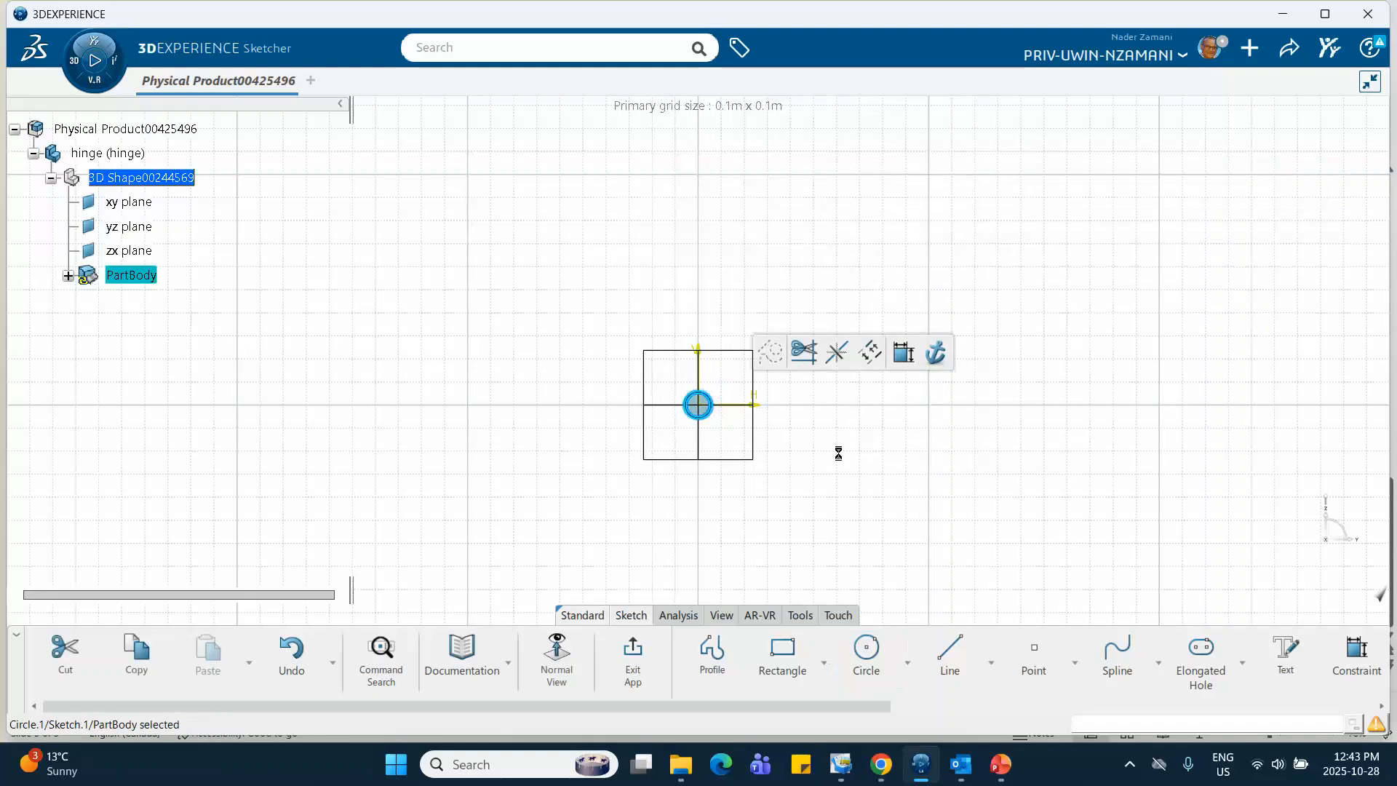
click(901, 352)
click(901, 295)
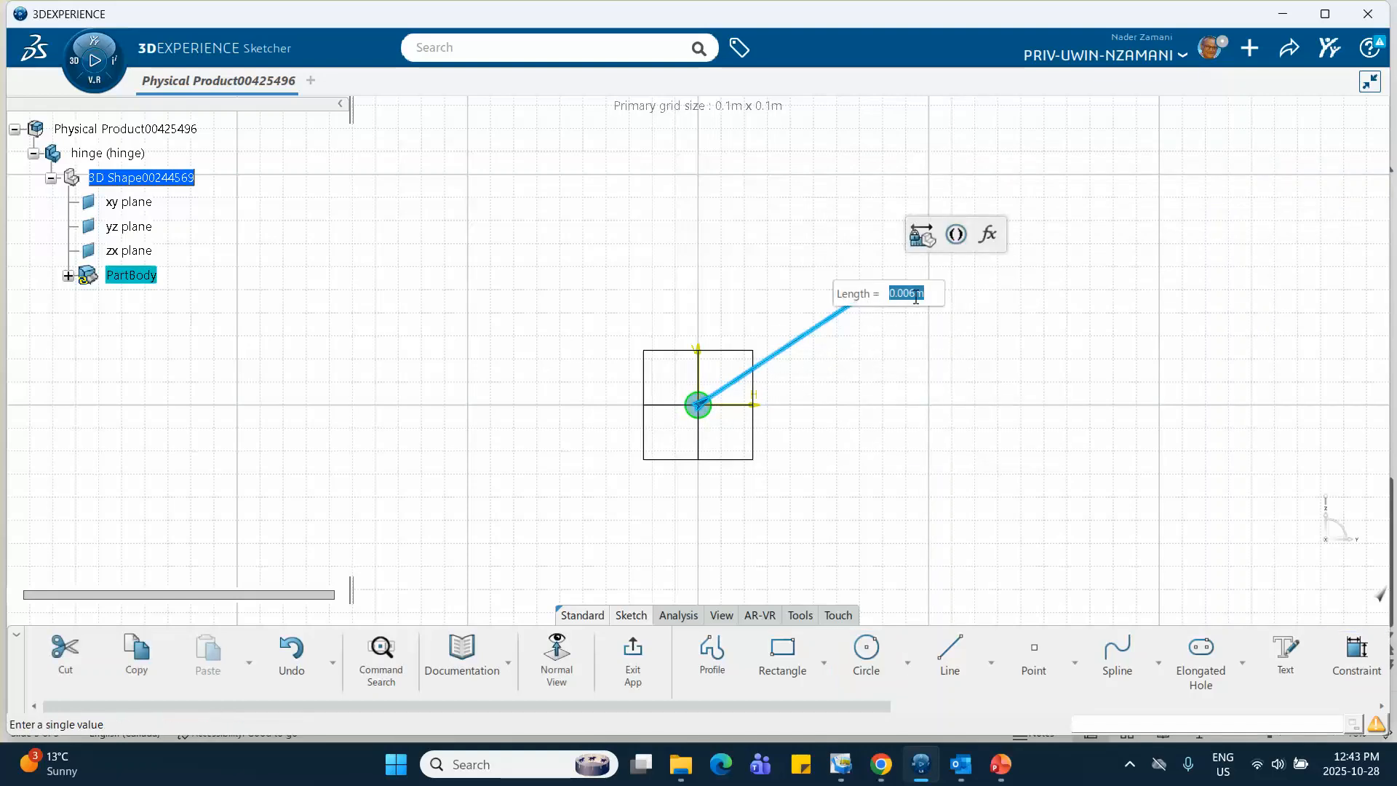
text(1cm)
key(Return)
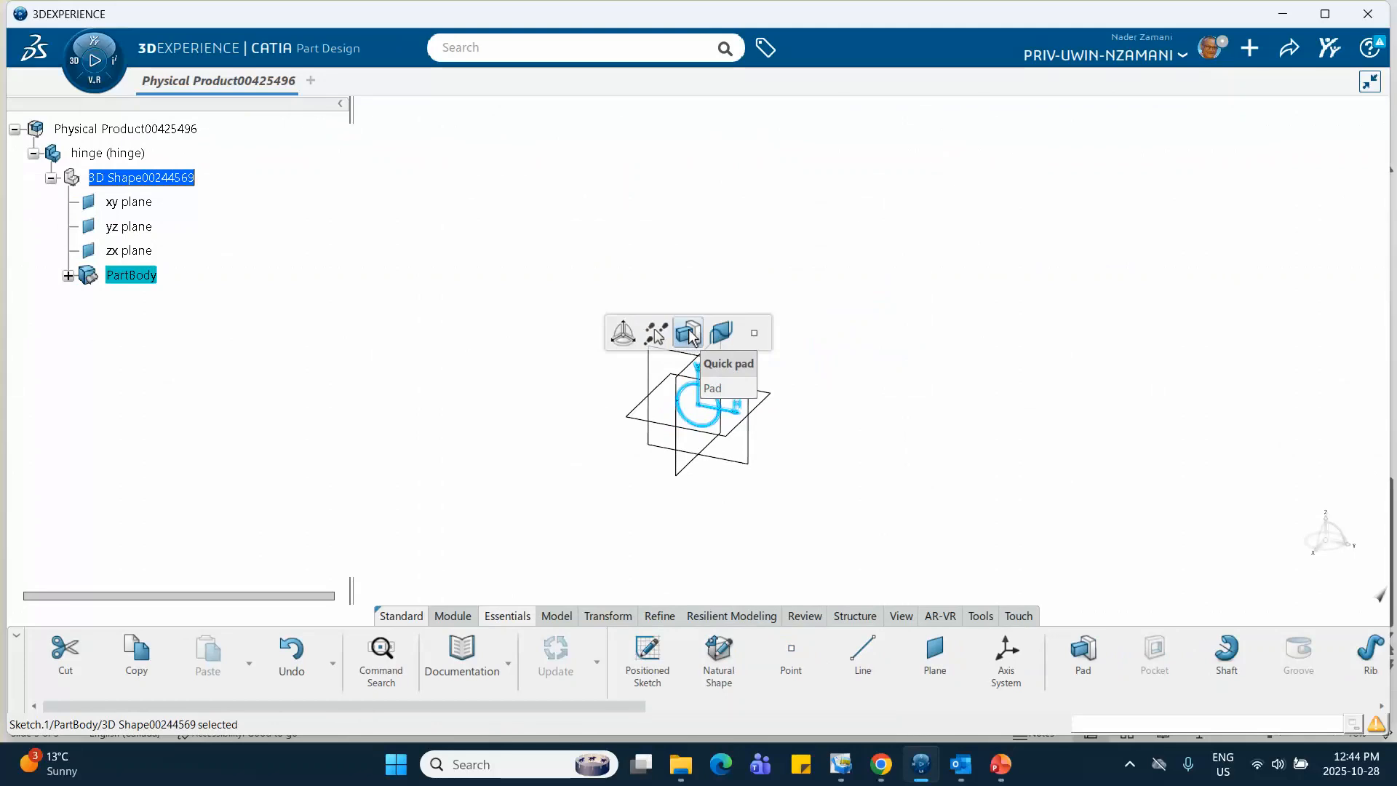
Extrude the circle sketch as a pad and set its first limit length to 5 cm
click(690, 334)
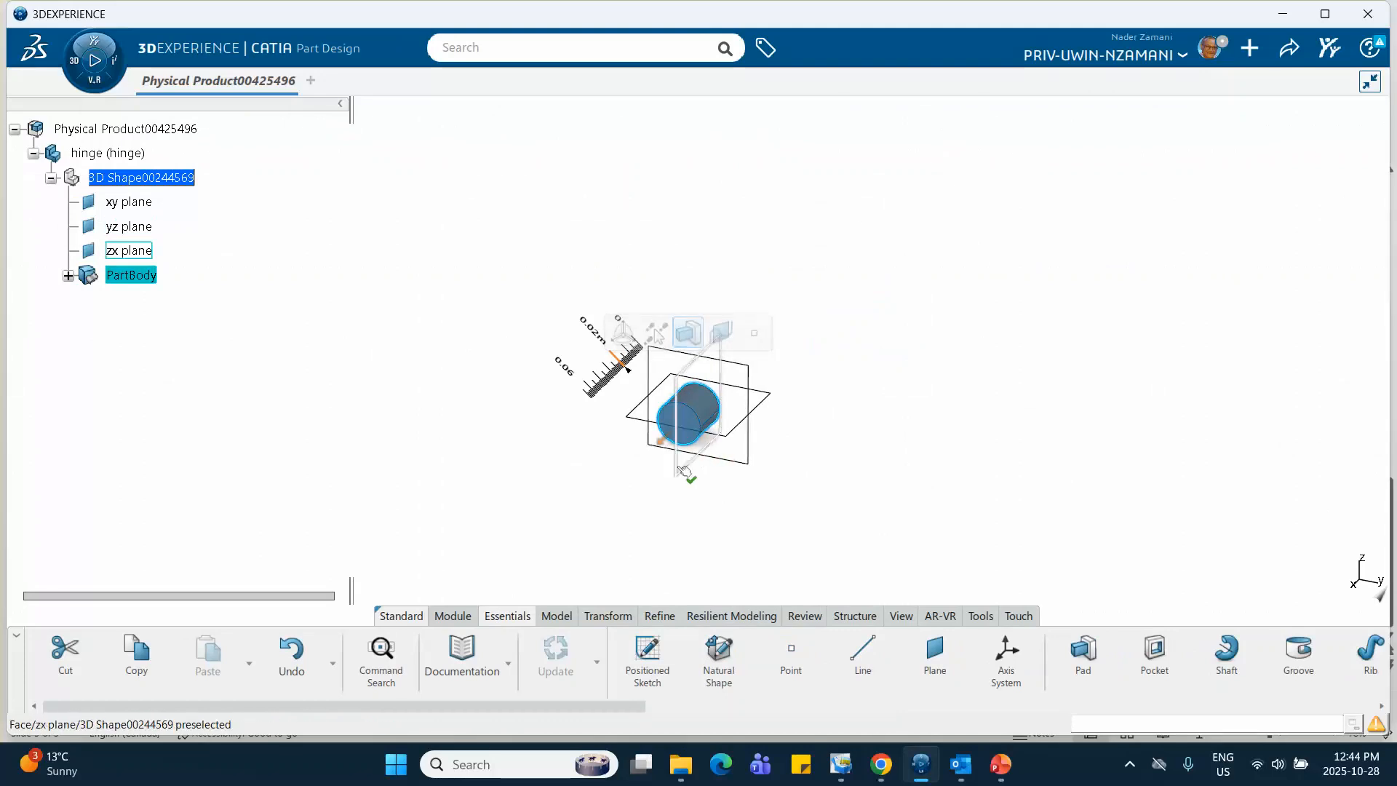
click(608, 349)
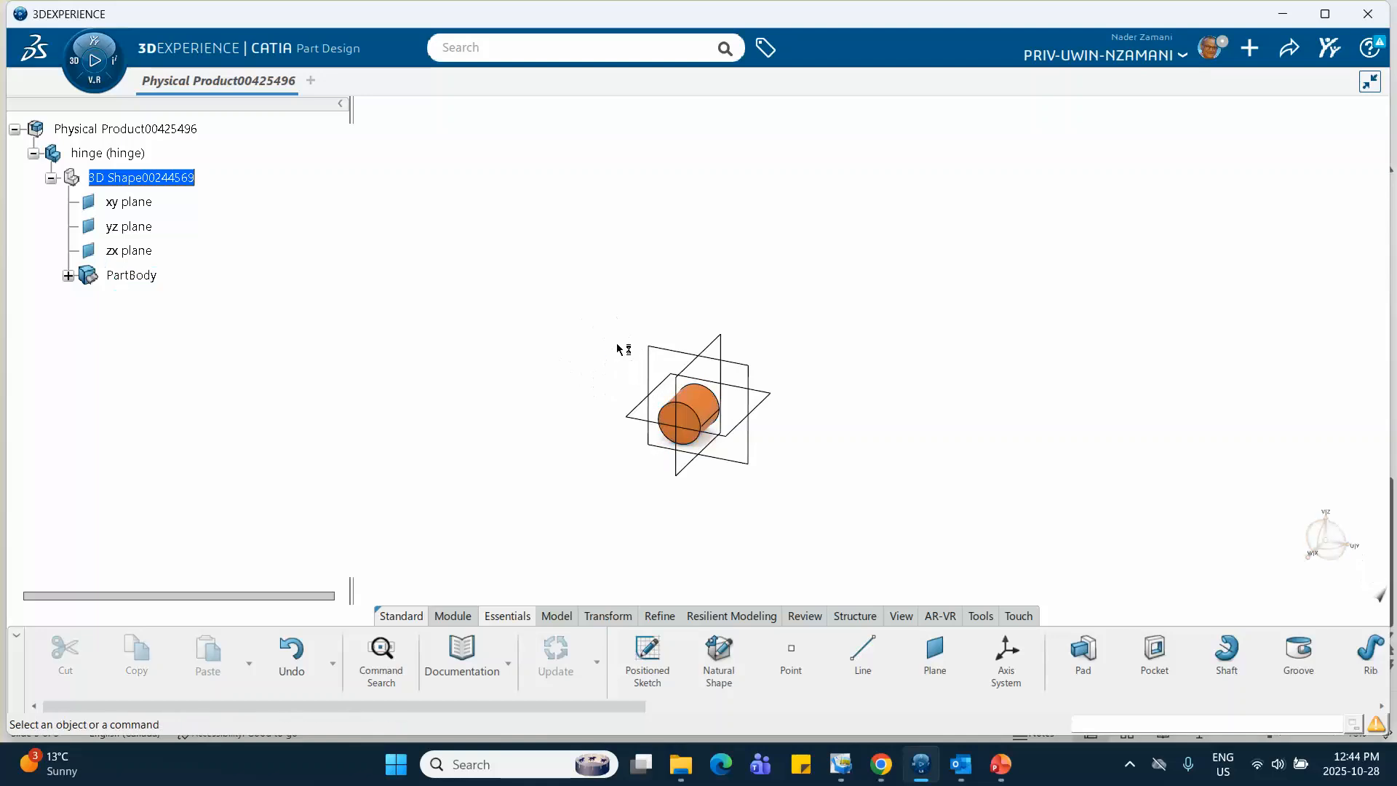
double_click(704, 400)
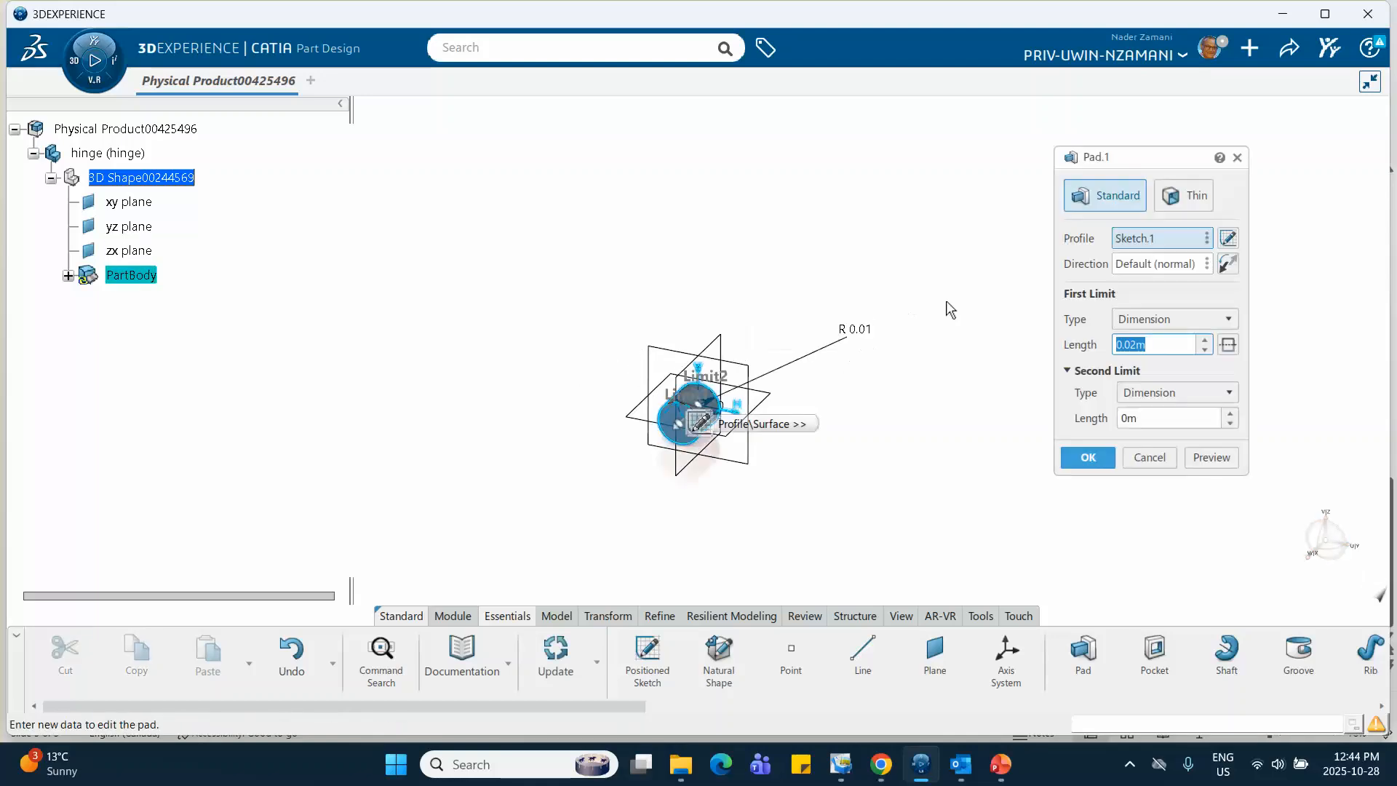
drag(1153, 341, 1091, 348)
text(5cm)
click(1088, 457)
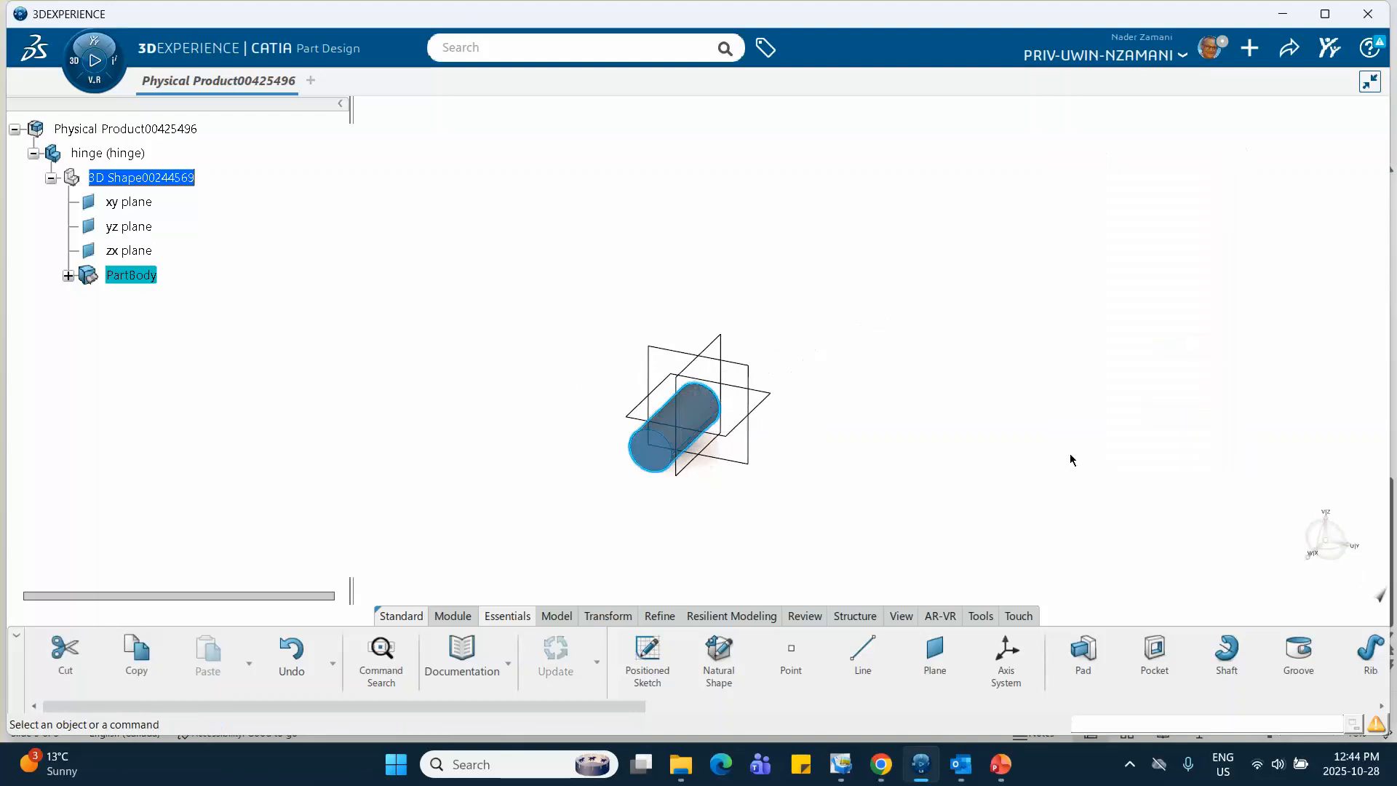
Reactivate the root product in Assembly Design and insert a second 3D Part under it
double_click(125, 129)
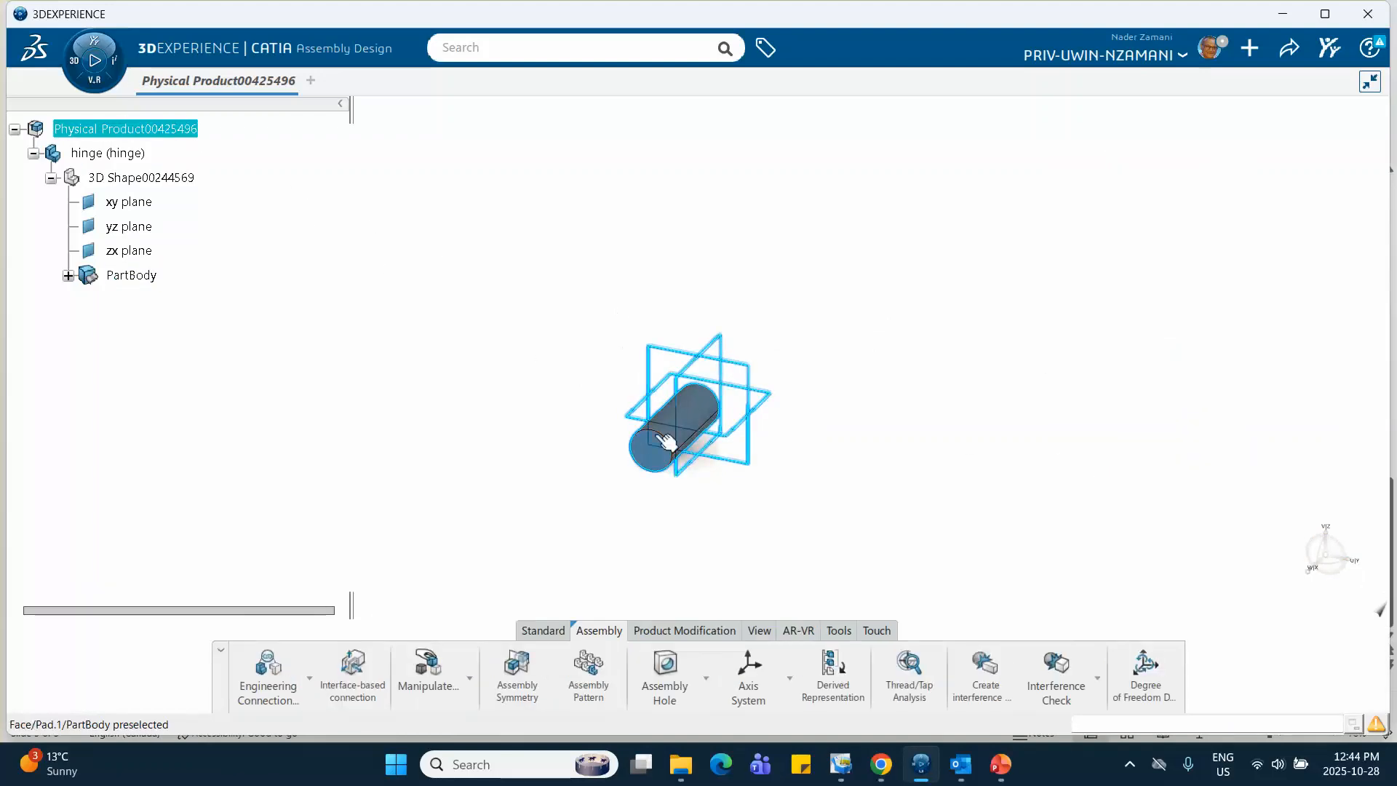
right_click(152, 130)
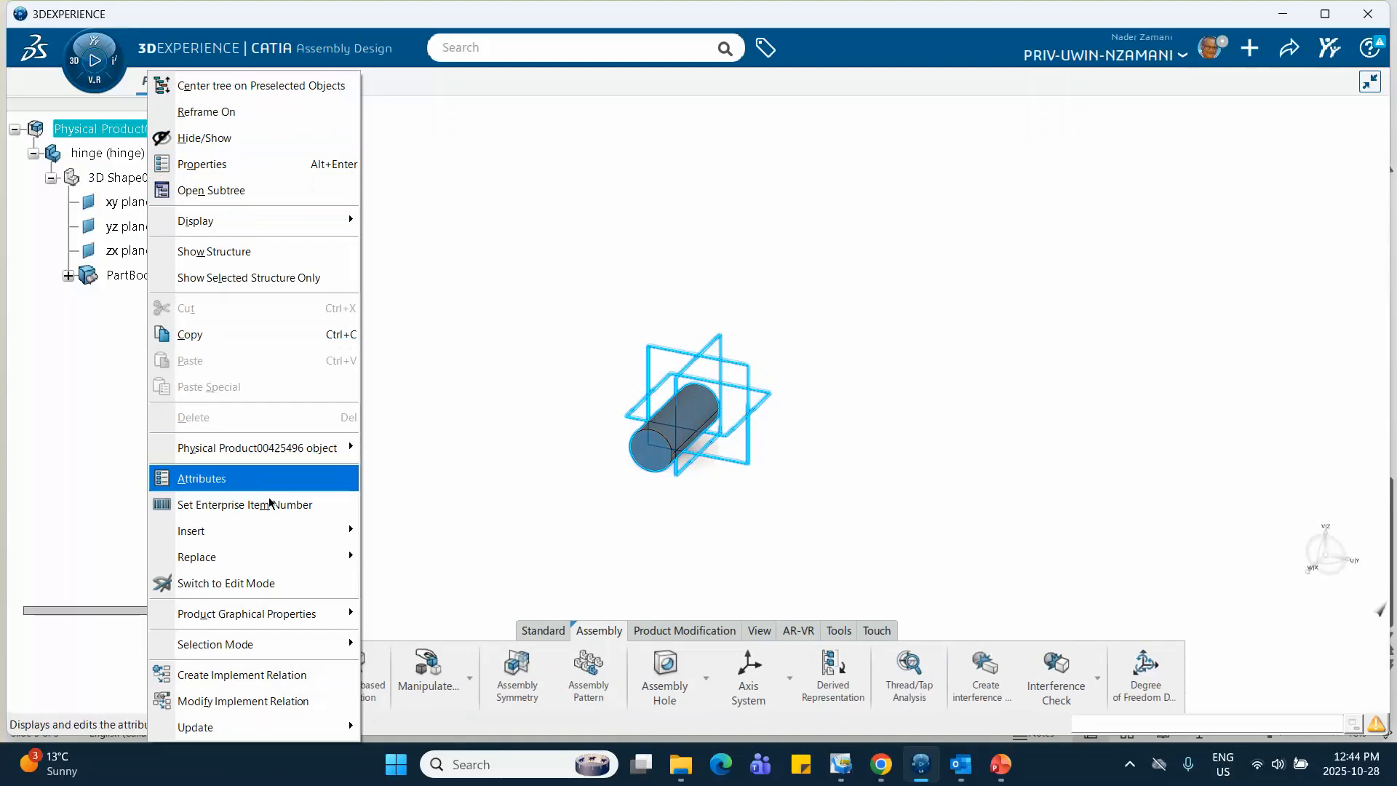
mouse_move(285, 538)
click(462, 182)
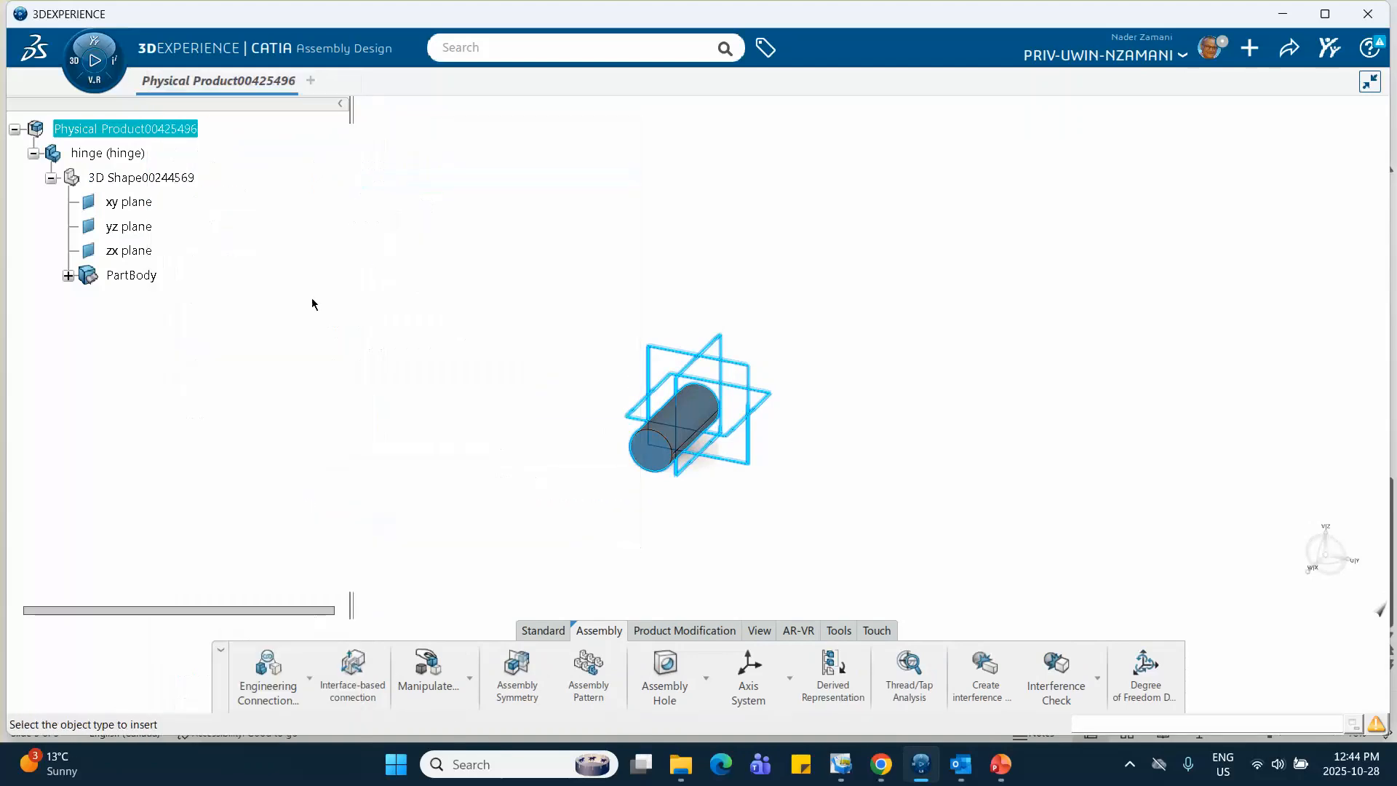
Rename both the instance title and the reference title of the newly inserted part as bar
right_click(216, 300)
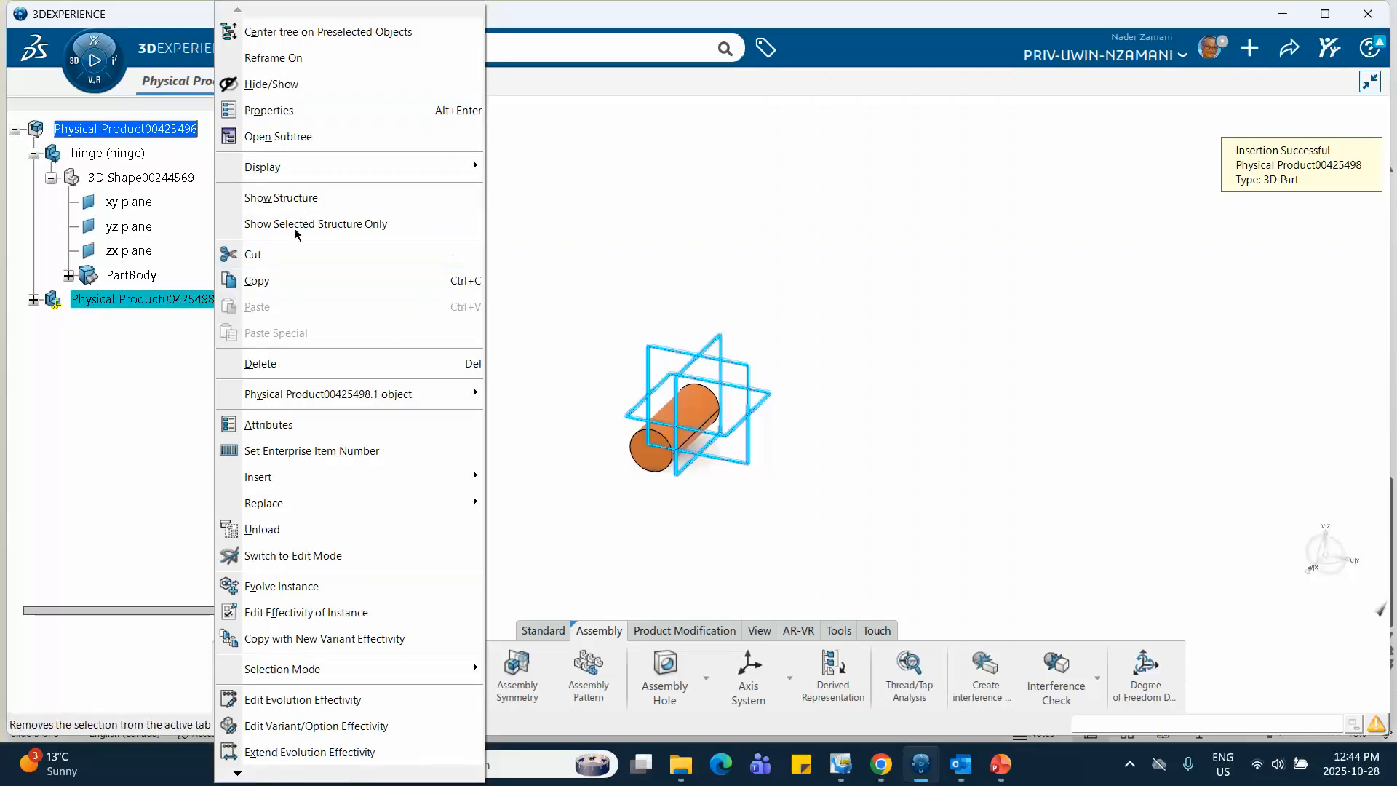
click(466, 113)
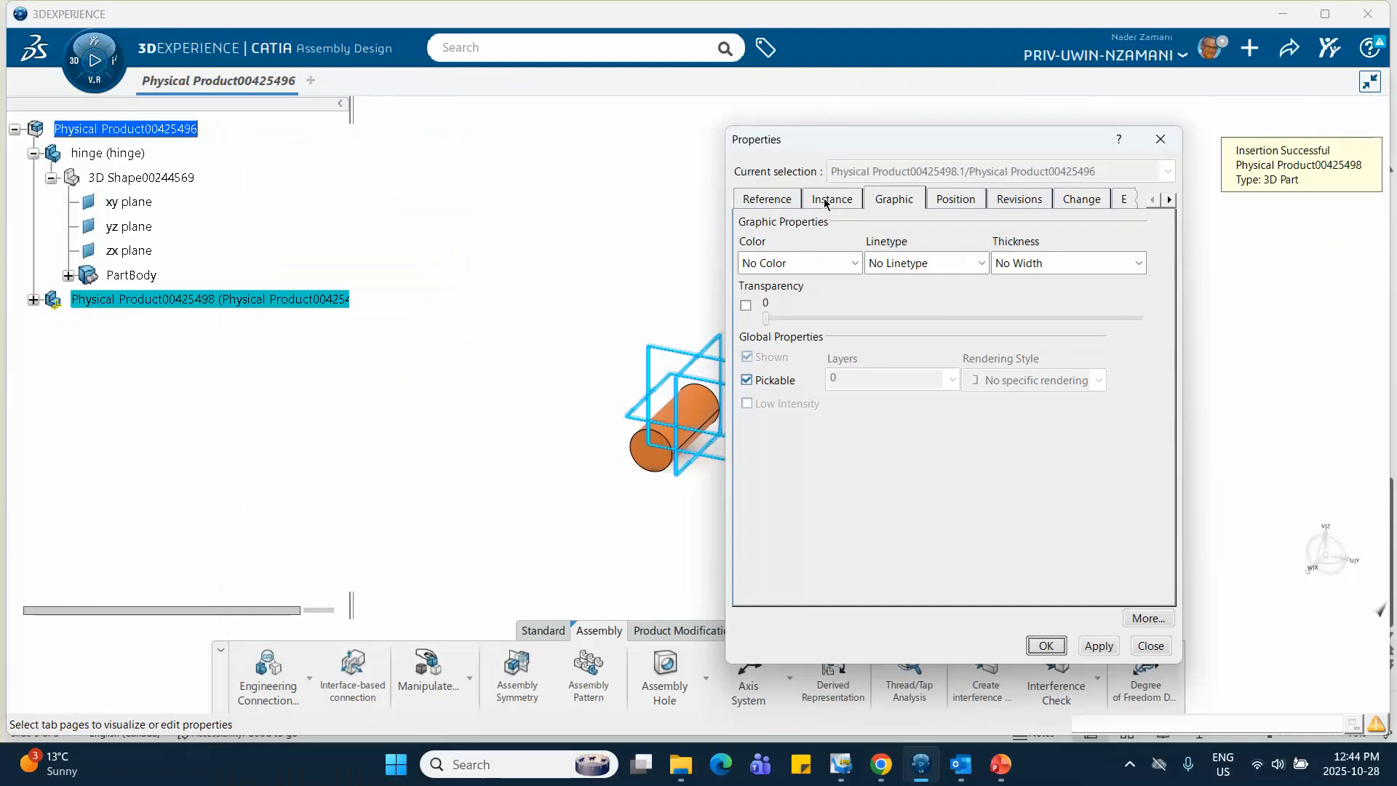
click(826, 203)
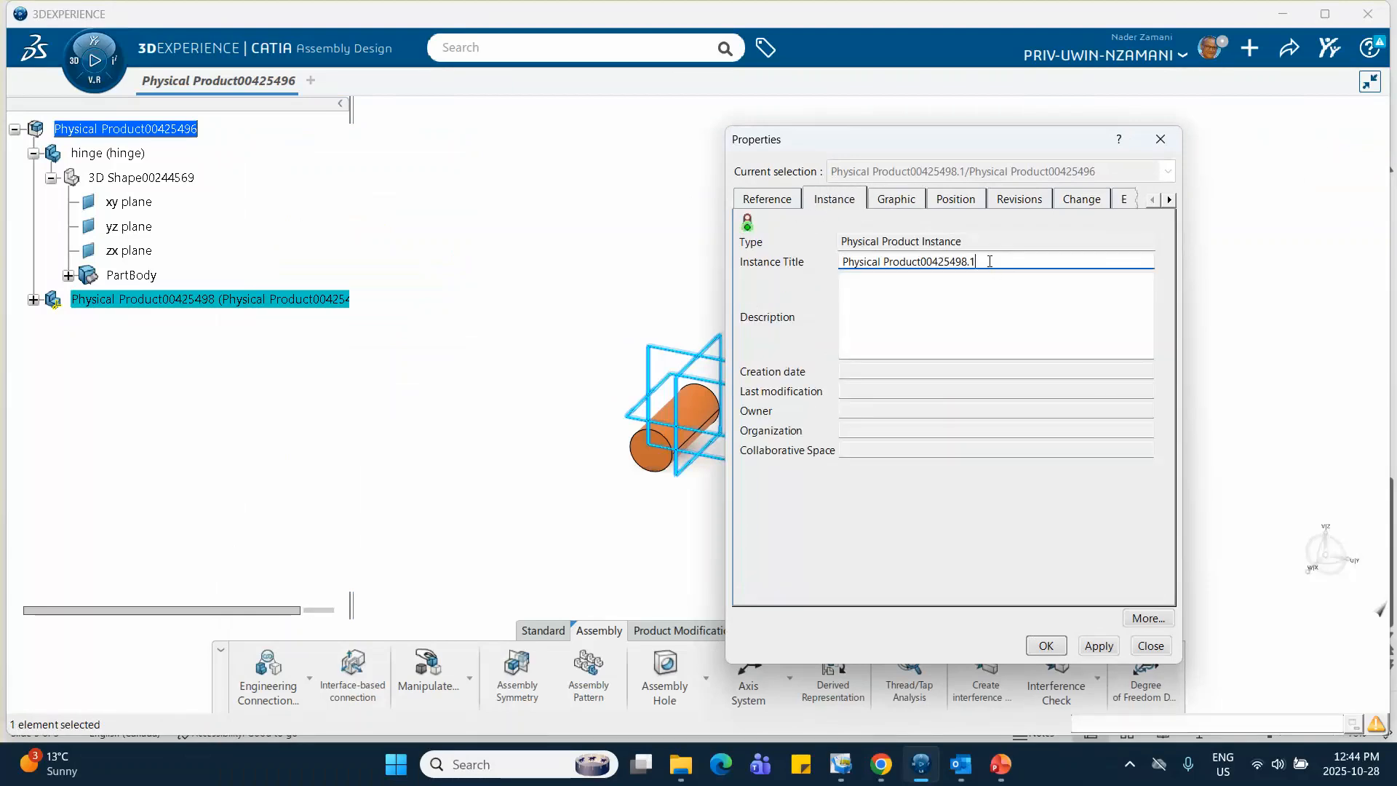
drag(990, 261, 786, 254)
text(bar)
click(767, 202)
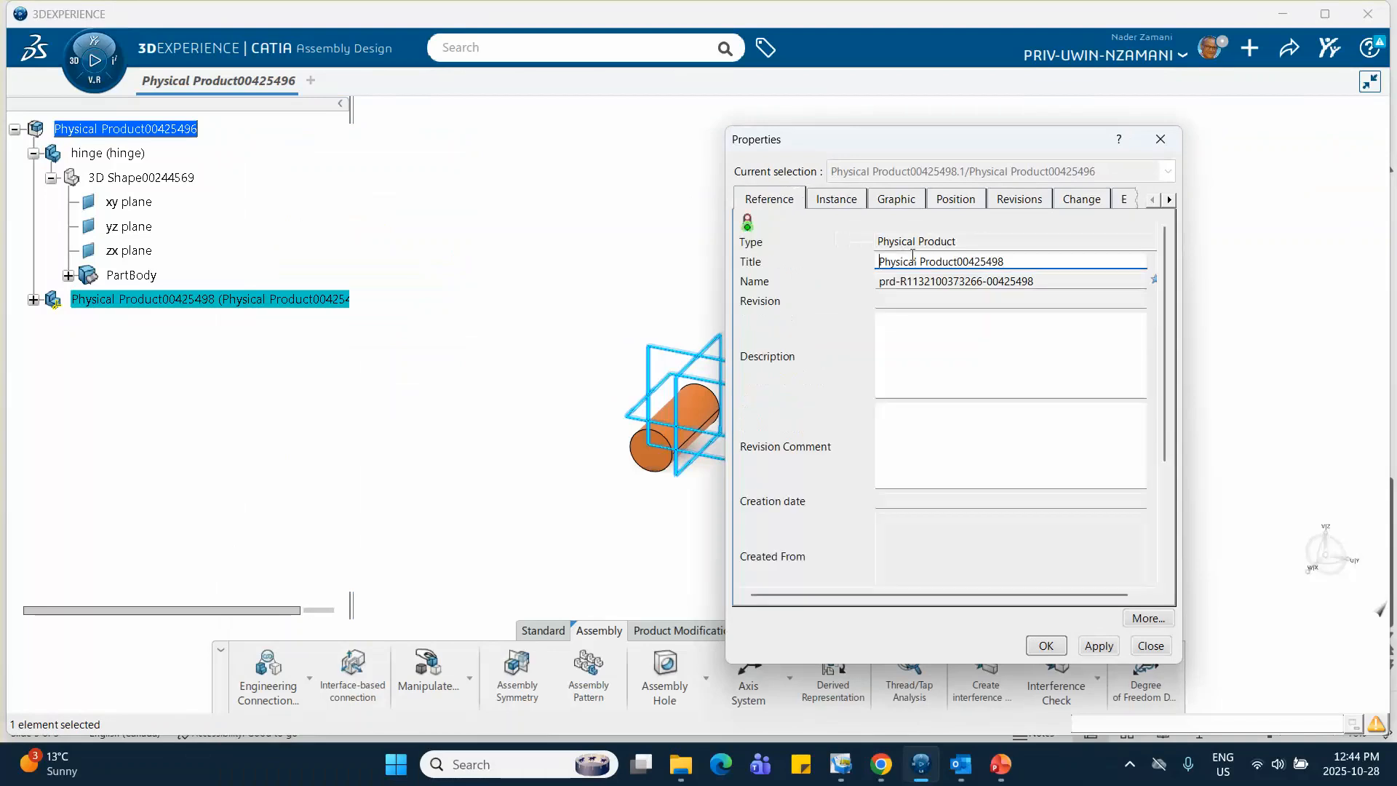
drag(1013, 265, 820, 255)
text(bar)
Set the bar's graphic color to yellow and apply its properties
click(910, 204)
click(855, 263)
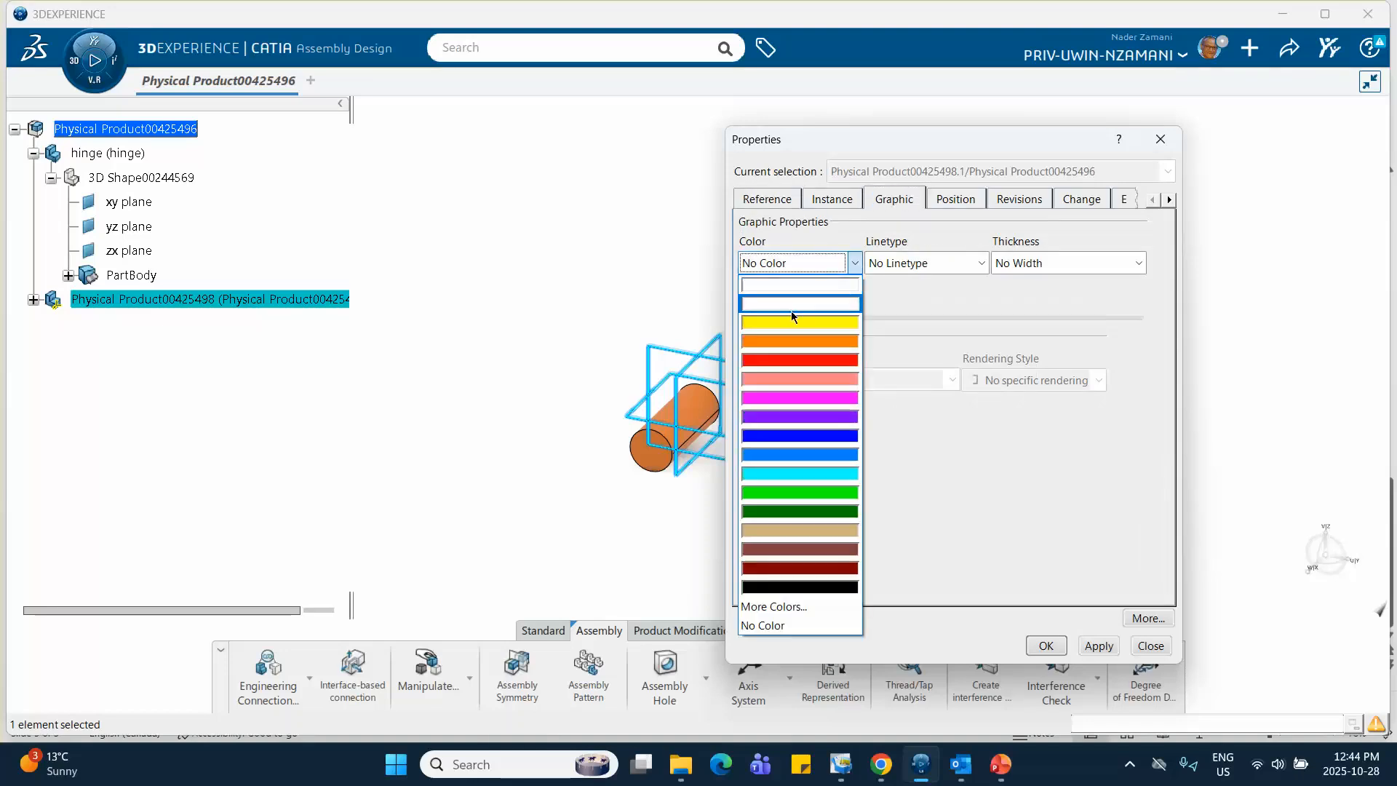
click(801, 328)
click(1044, 641)
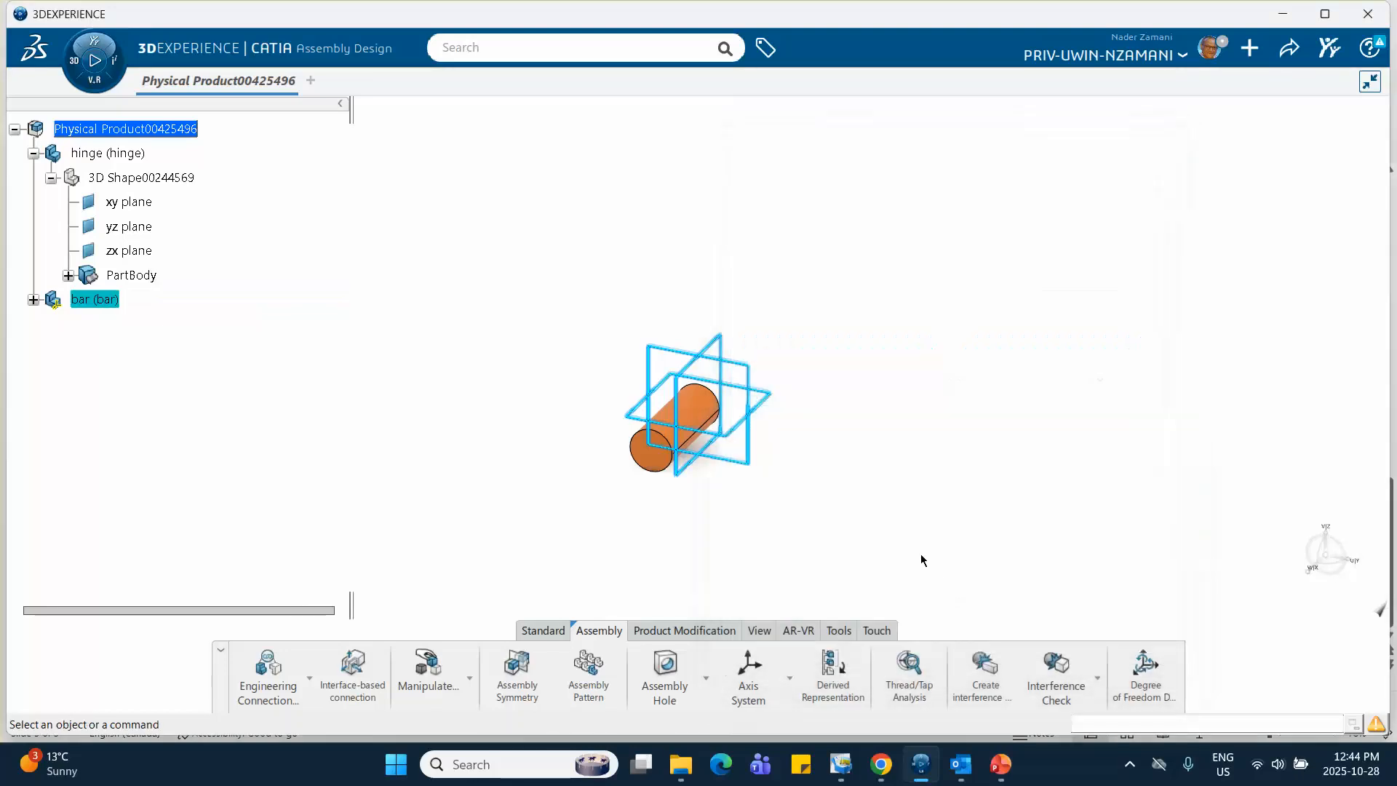
Open the bar's 3D shape in Part Design and start a sketch on its plane parallel to the hinge's circular end
click(33, 299)
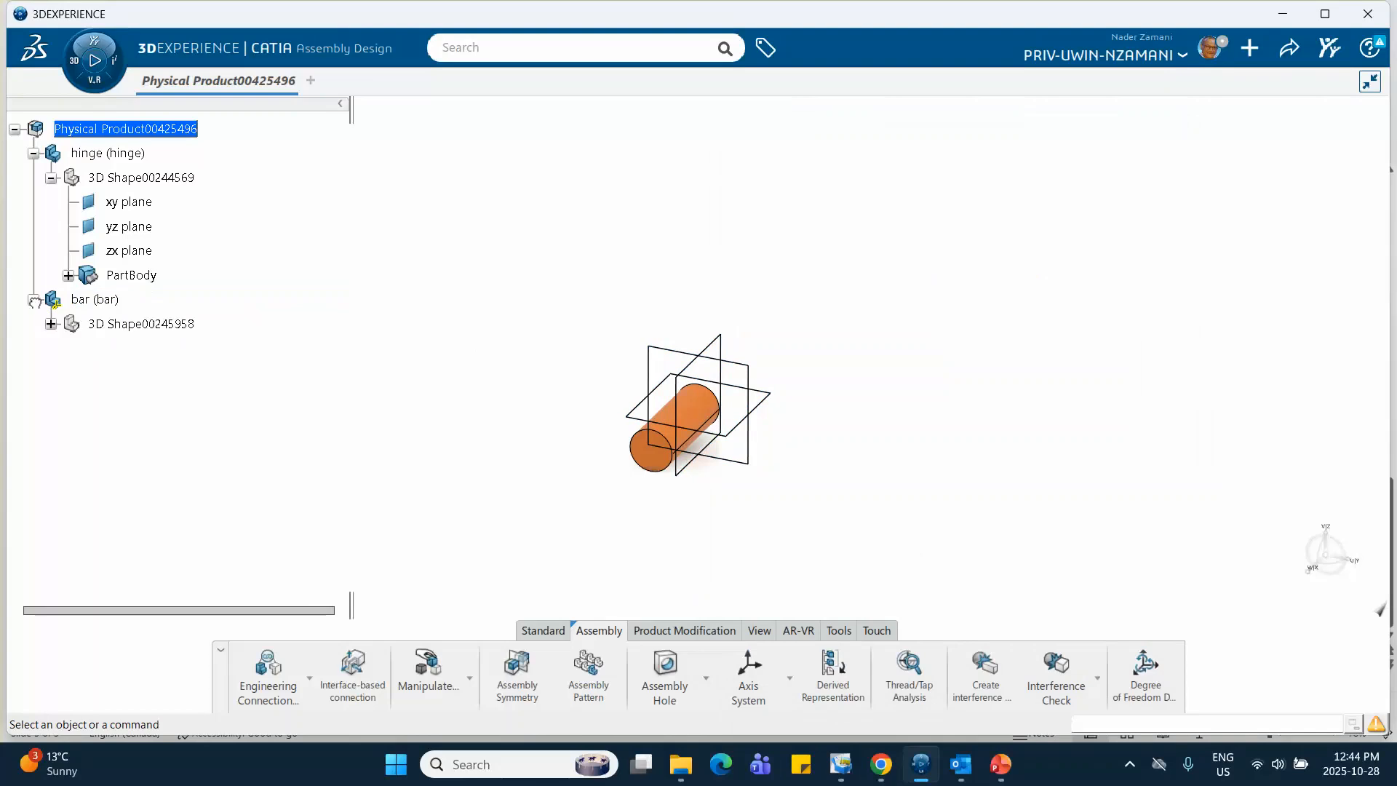
click(109, 300)
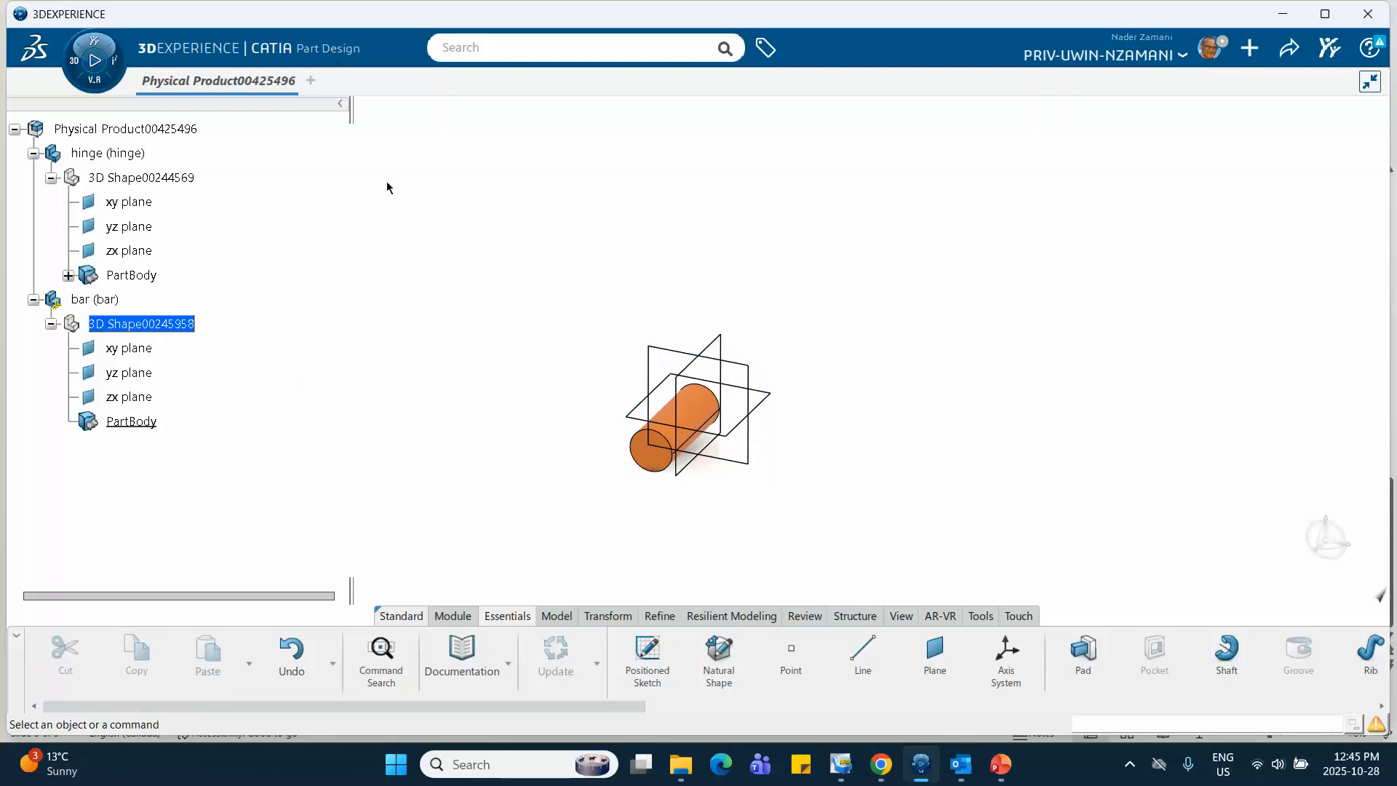
click(748, 375)
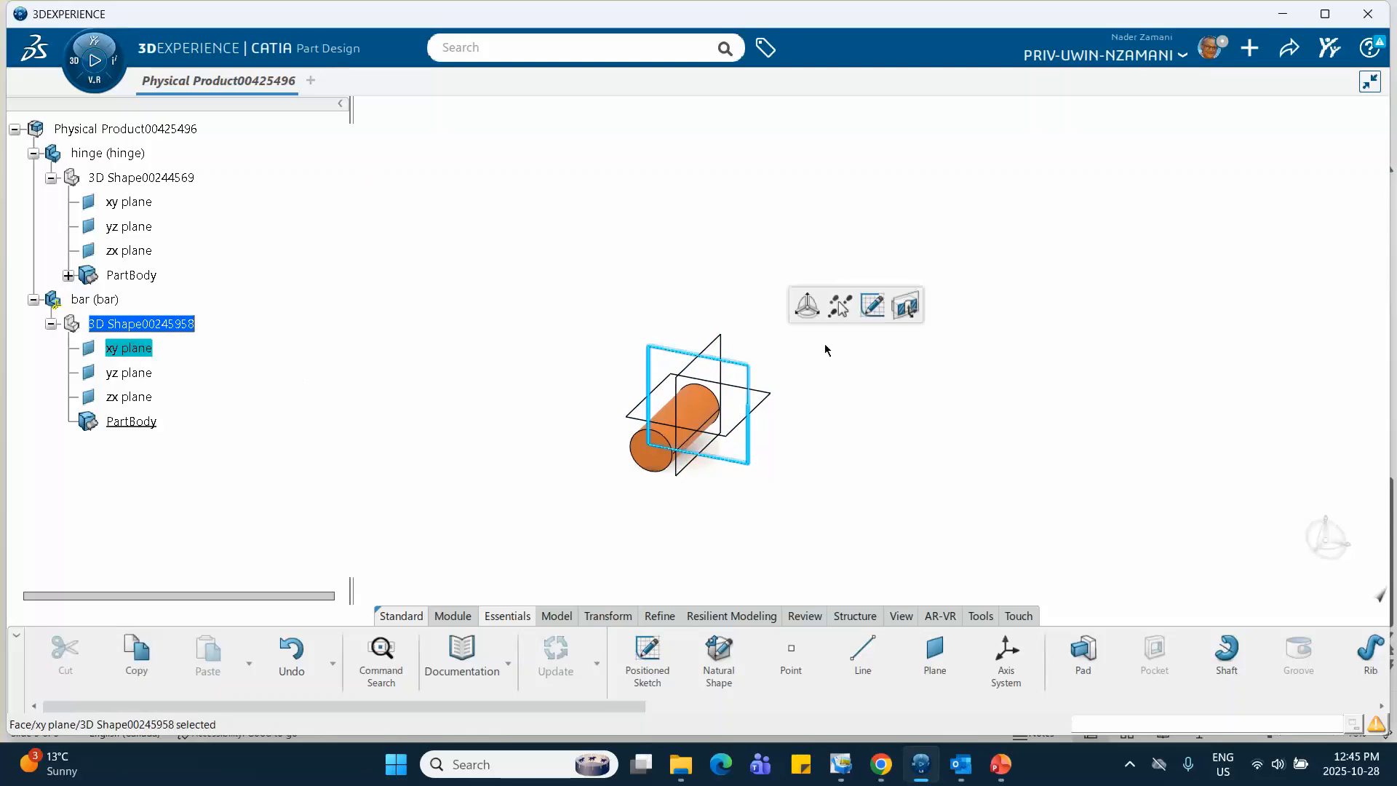
click(871, 312)
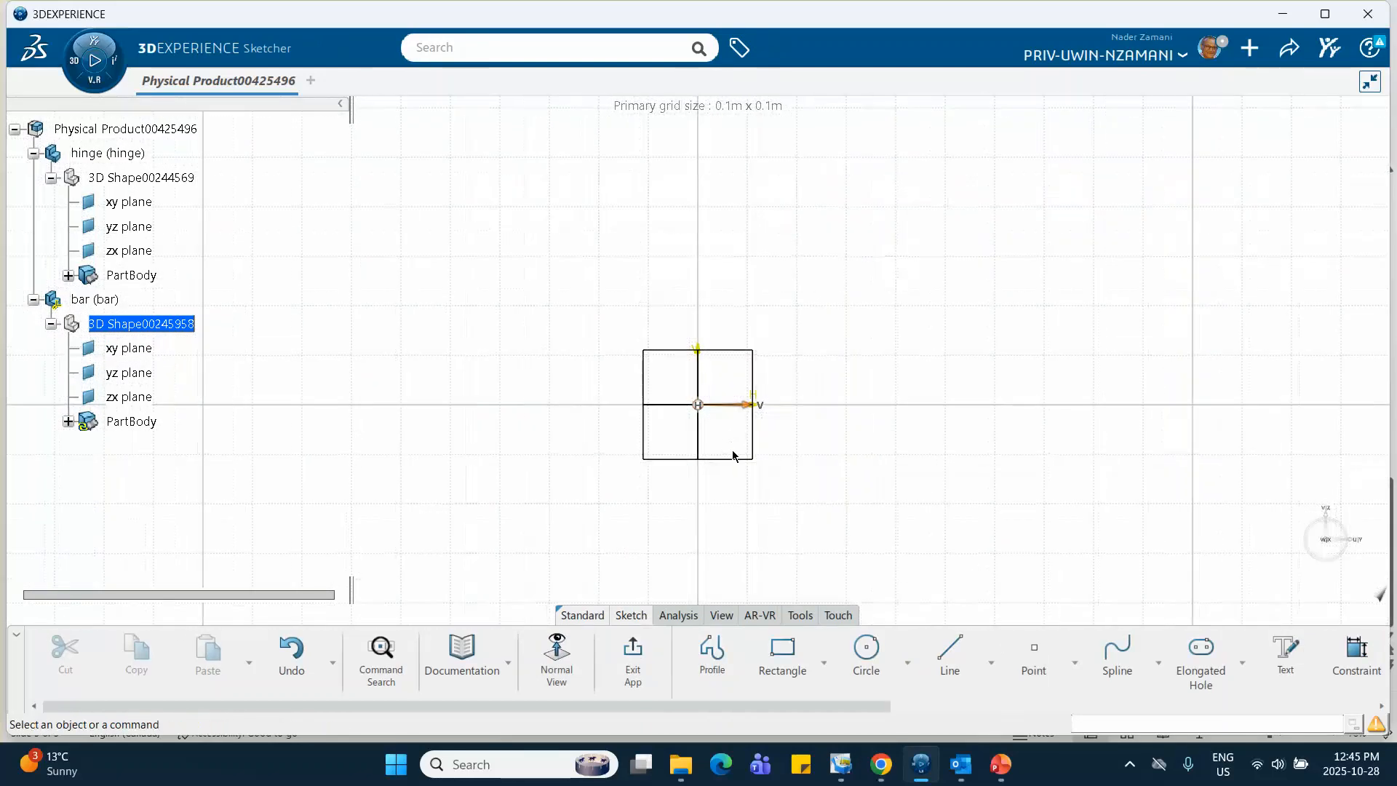
Sketch a centered rectangle on the origin, about 0.34 m high and 0.07 m wide
mouse_move(729, 447)
middle_down()
mouse_move(678, 368)
mouse_move(692, 327)
mouse_move(744, 418)
middle_up()
click(824, 662)
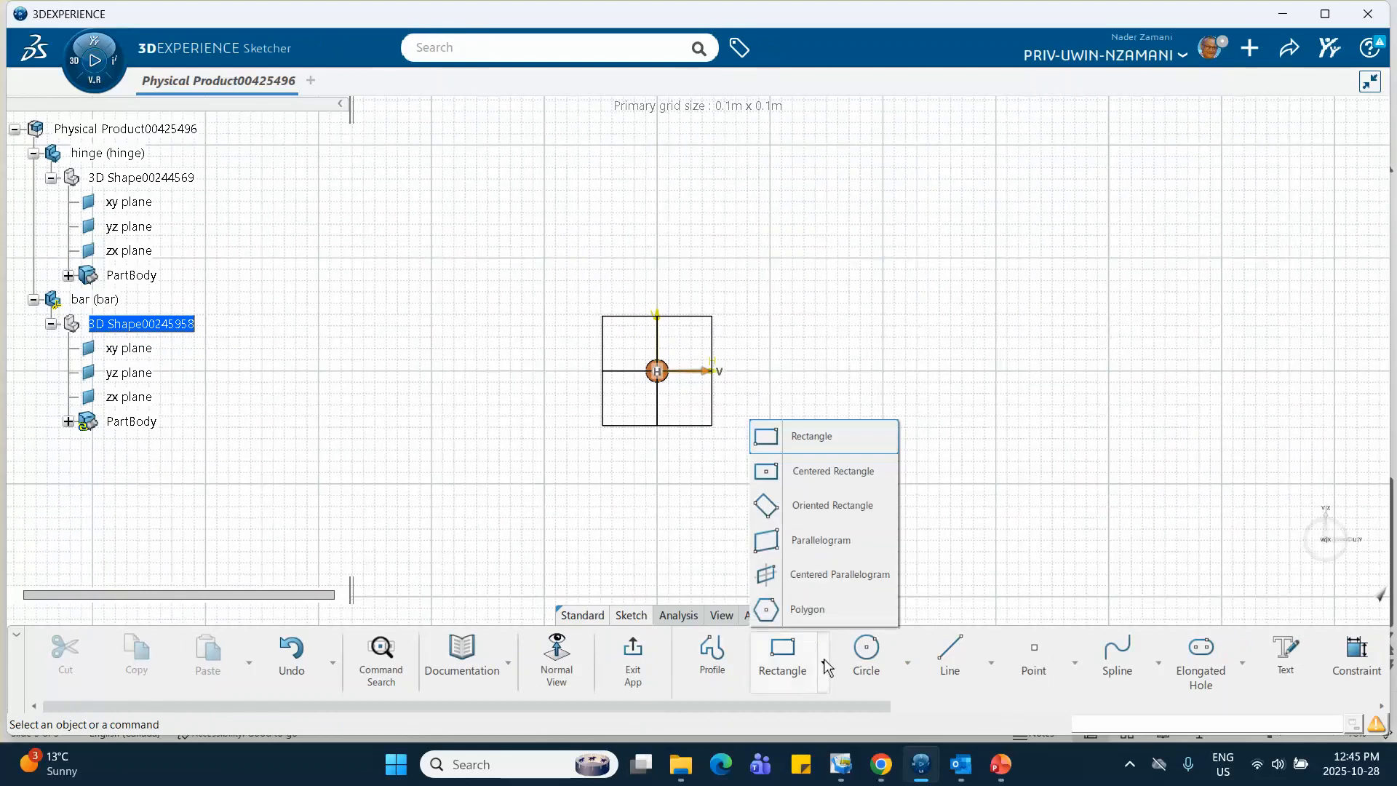
click(801, 470)
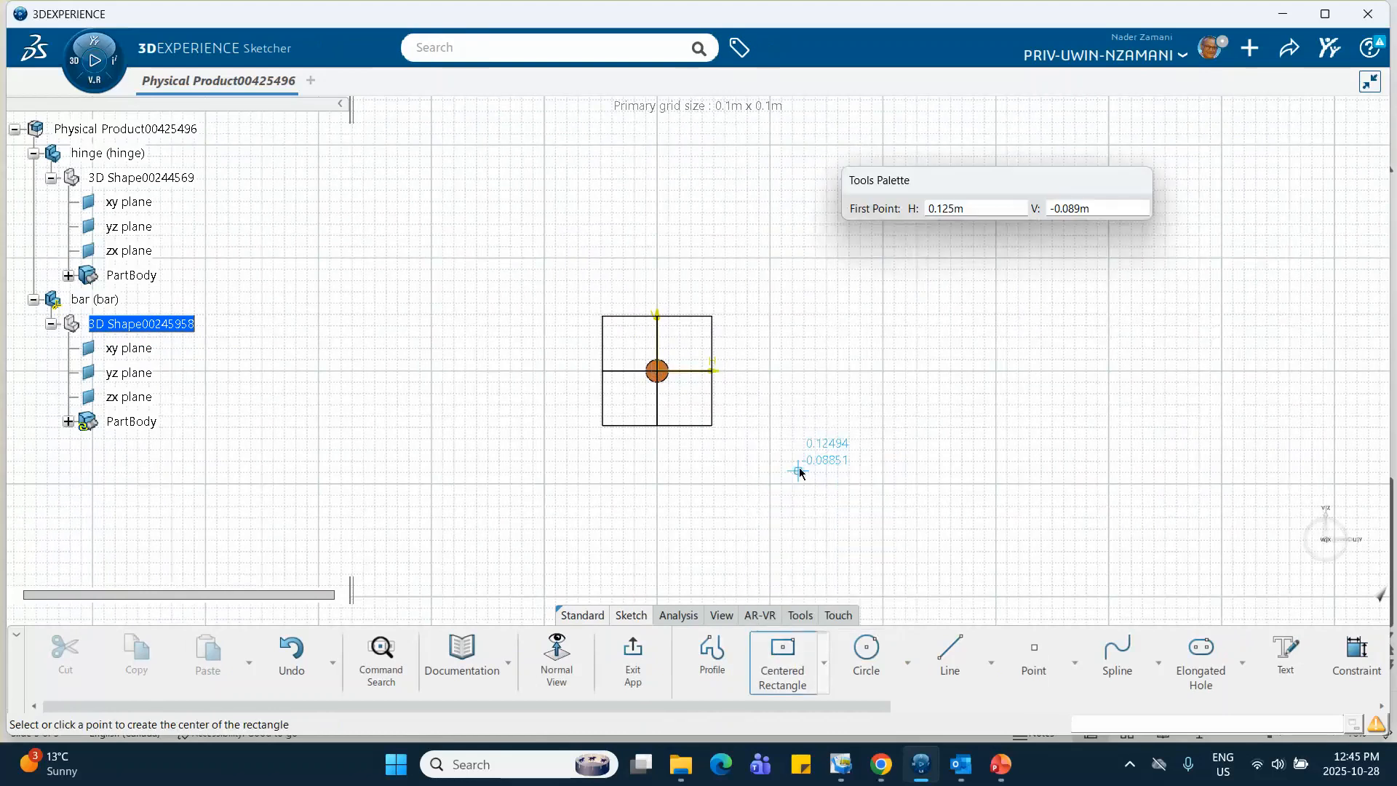
click(658, 372)
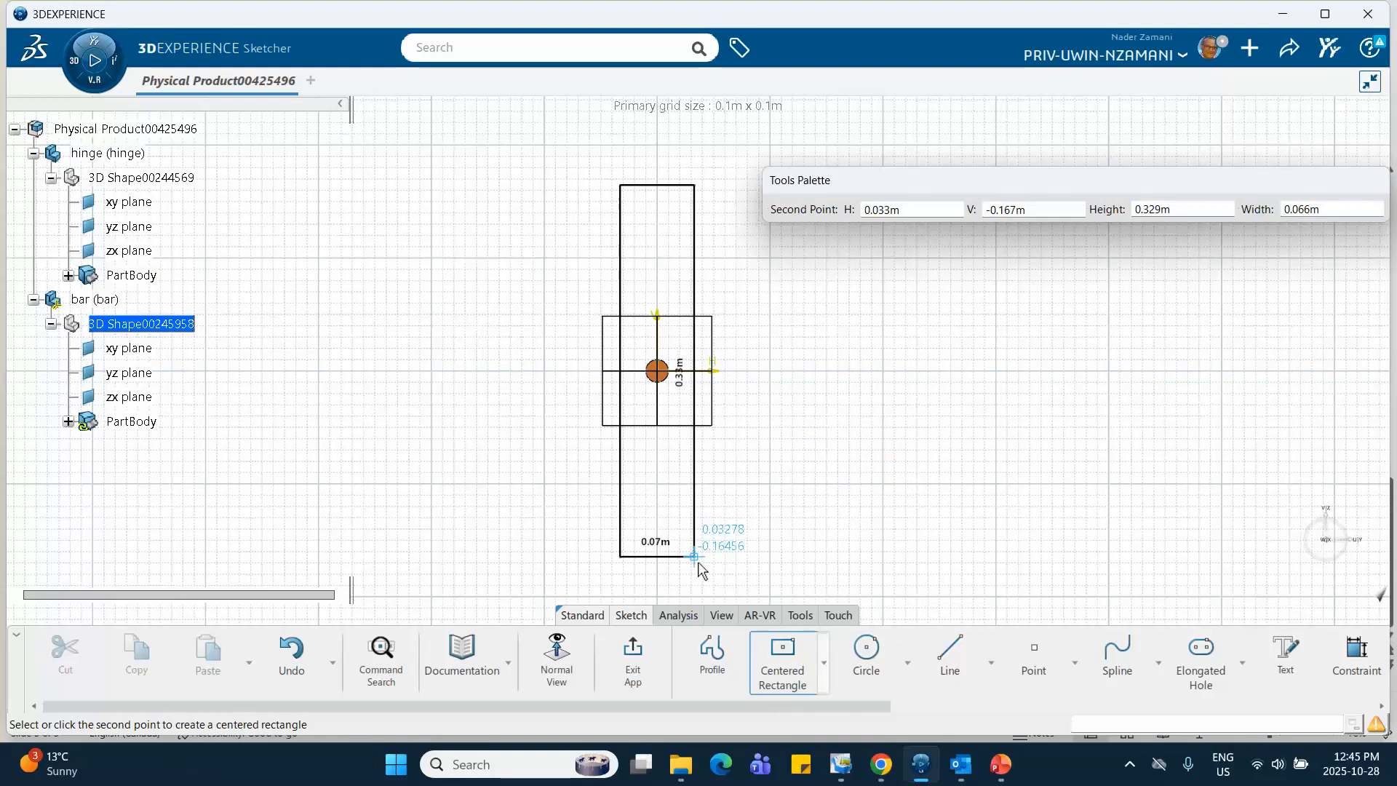
click(698, 564)
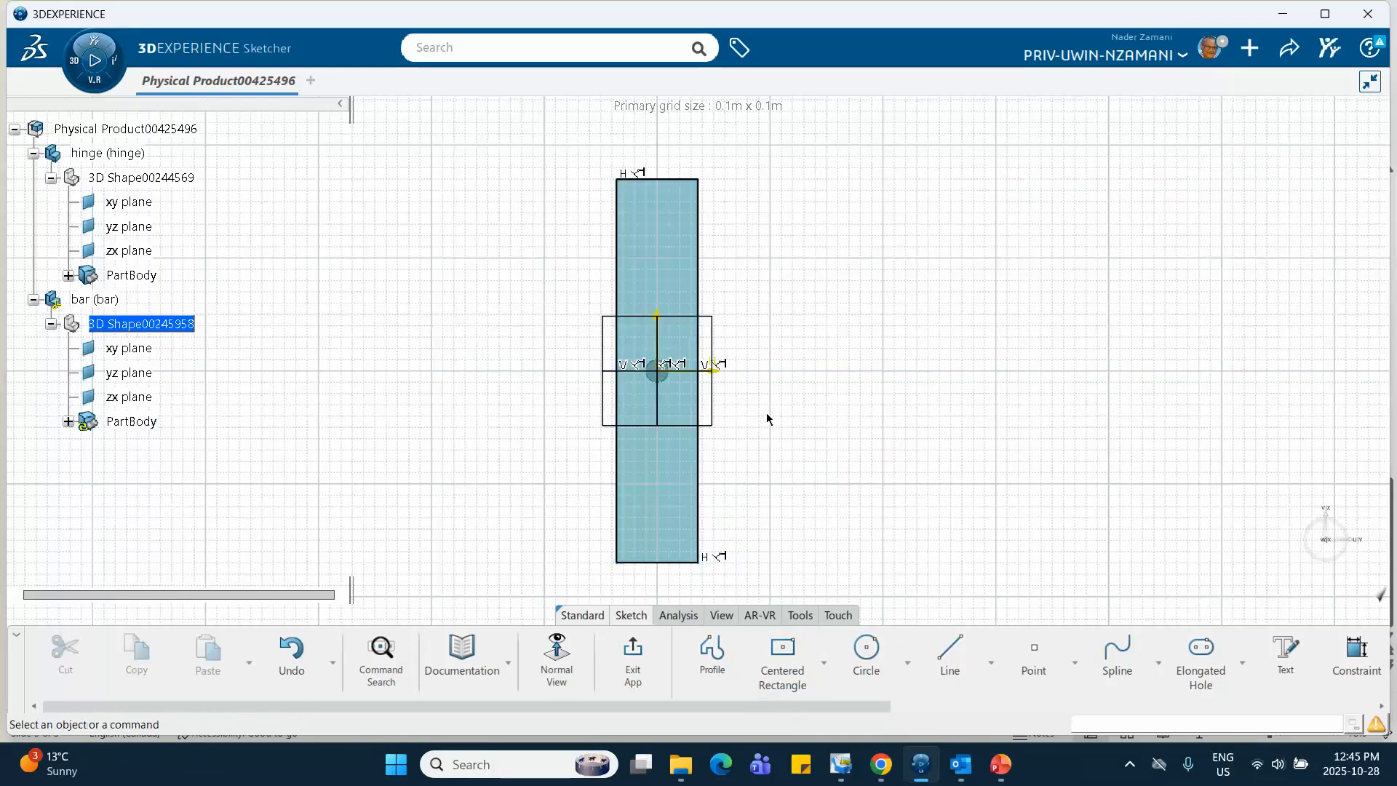
Constrain the length of the rectangle's long vertical side to 1 m
mouse_move(768, 419)
ctrl+middle_down()
mouse_move(764, 378)
mouse_move(766, 418)
ctrl+middle_up()
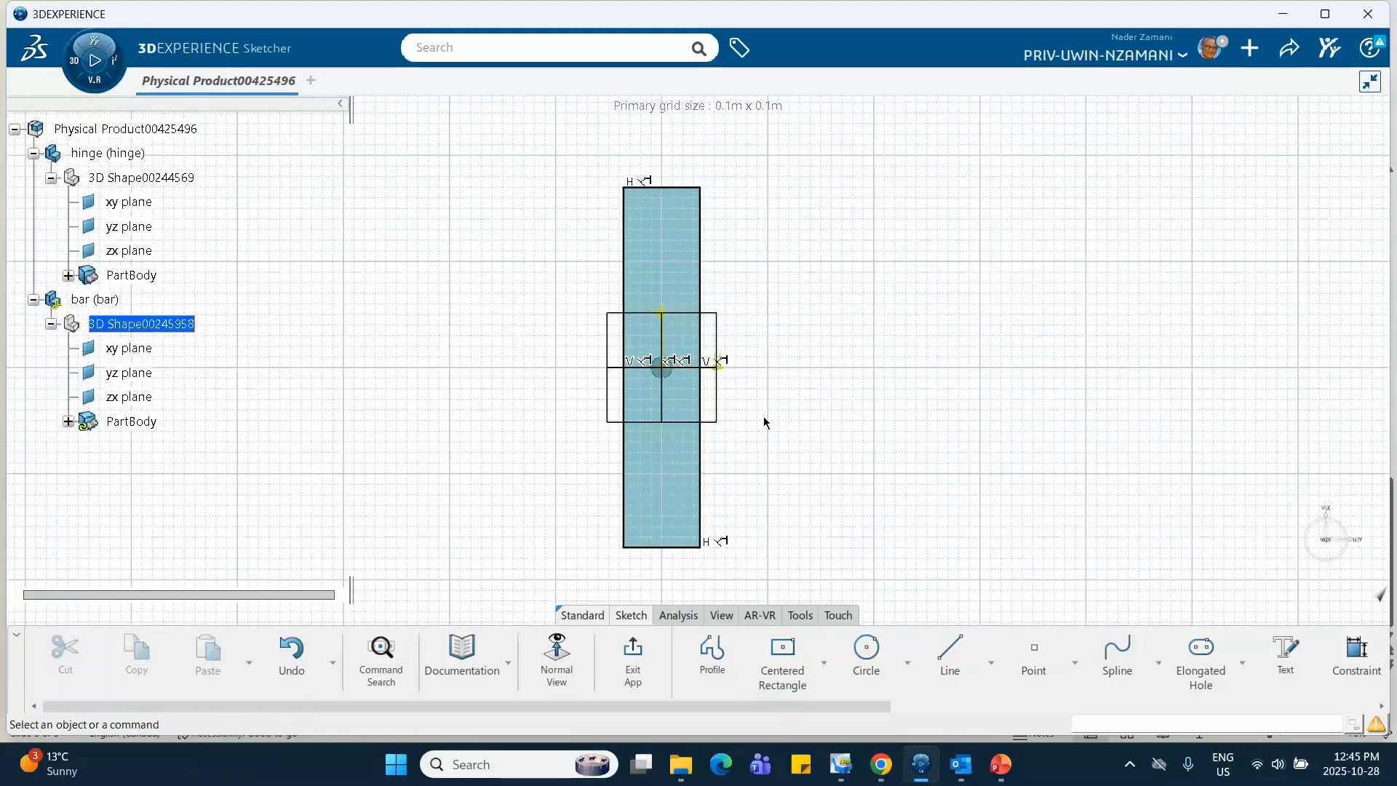
click(710, 454)
click(891, 381)
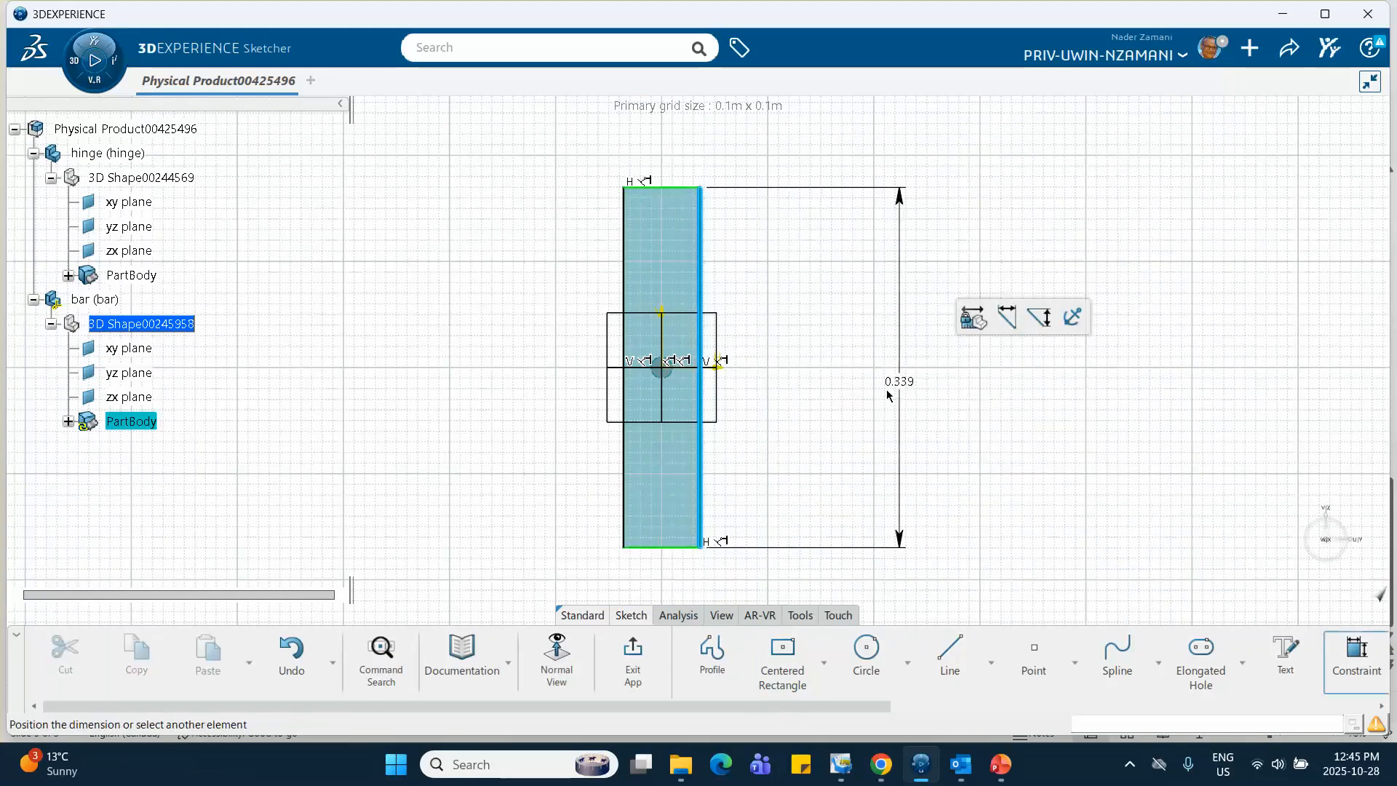
click(873, 403)
text(1m)
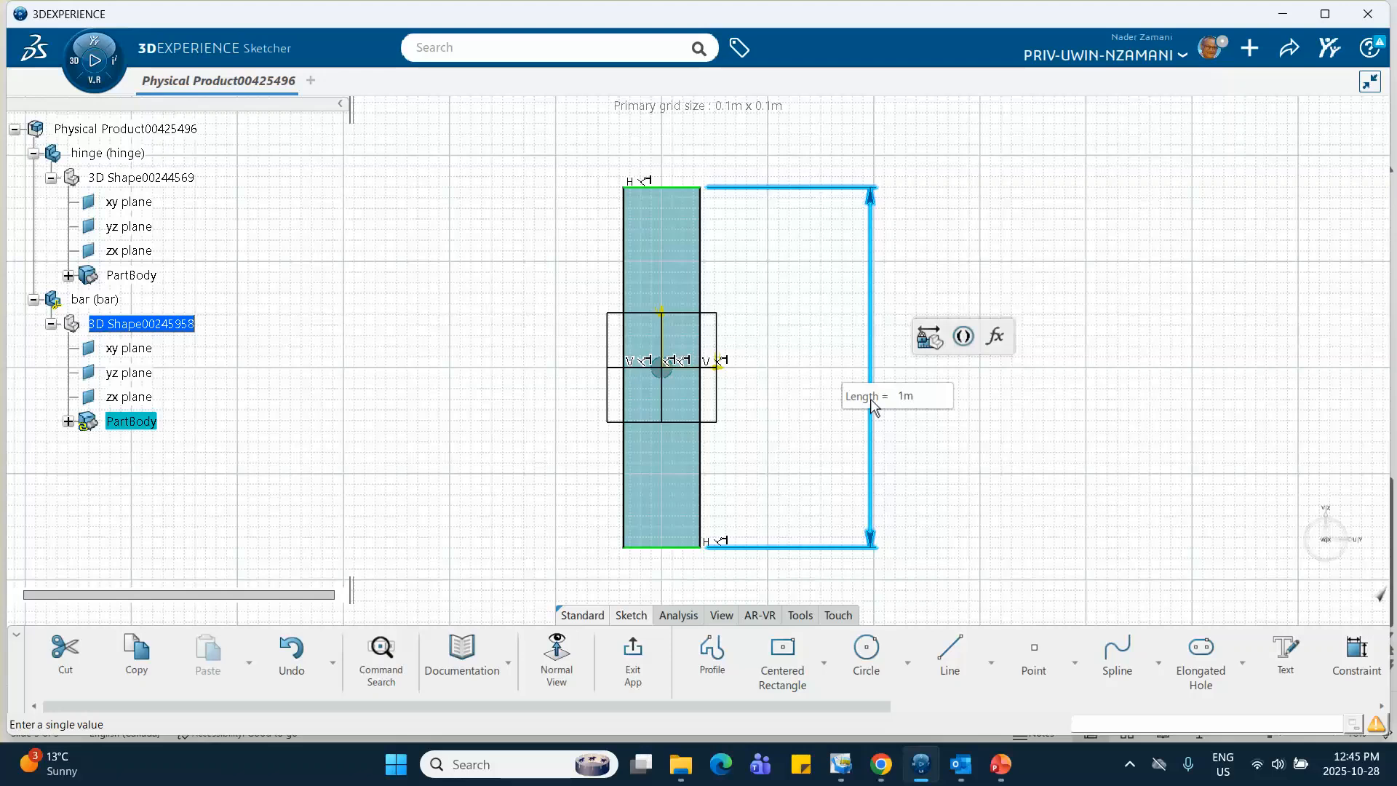
key(Return)
click(841, 448)
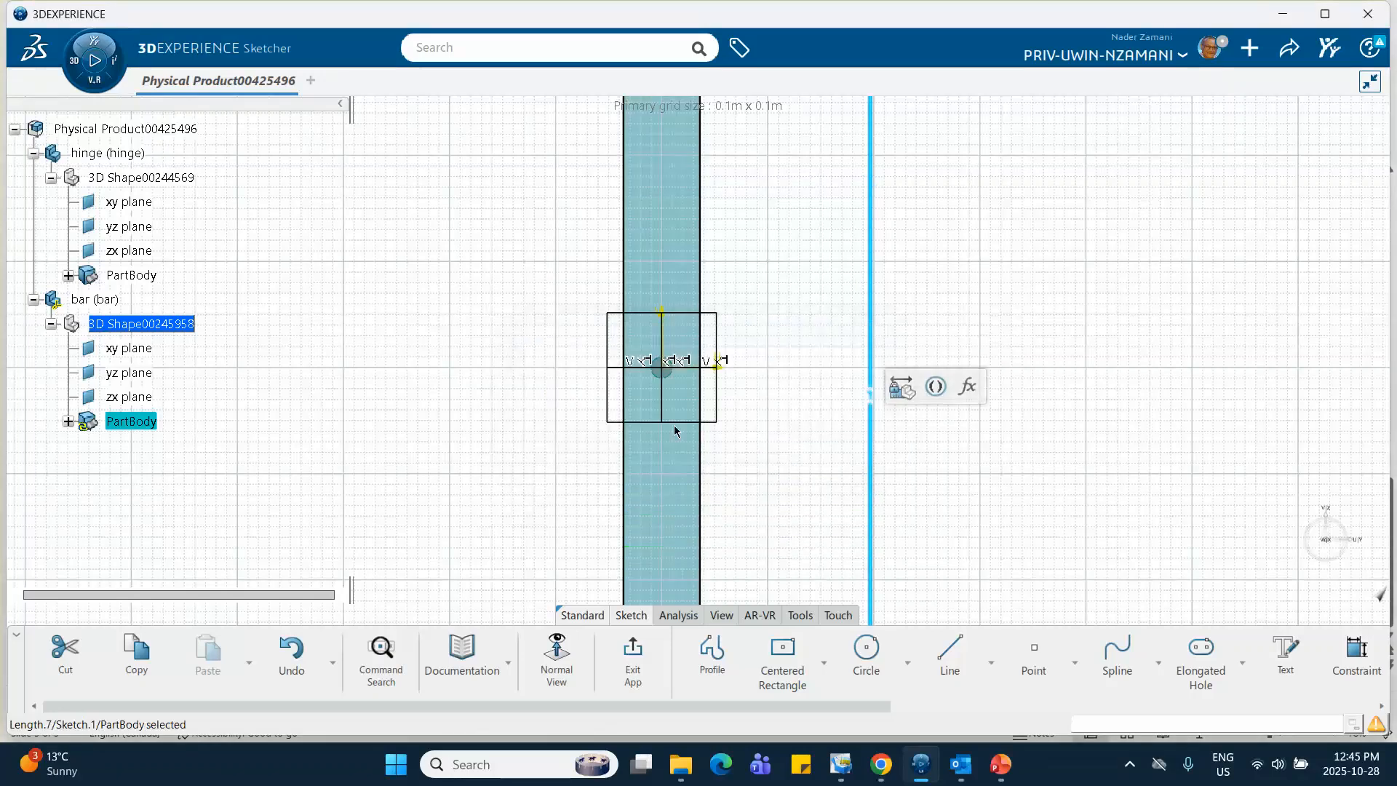
Constrain the rectangle's width along its lower edge to 10 cm
mouse_move(547, 308)
middle_down()
mouse_move(535, 399)
mouse_move(496, 294)
middle_up()
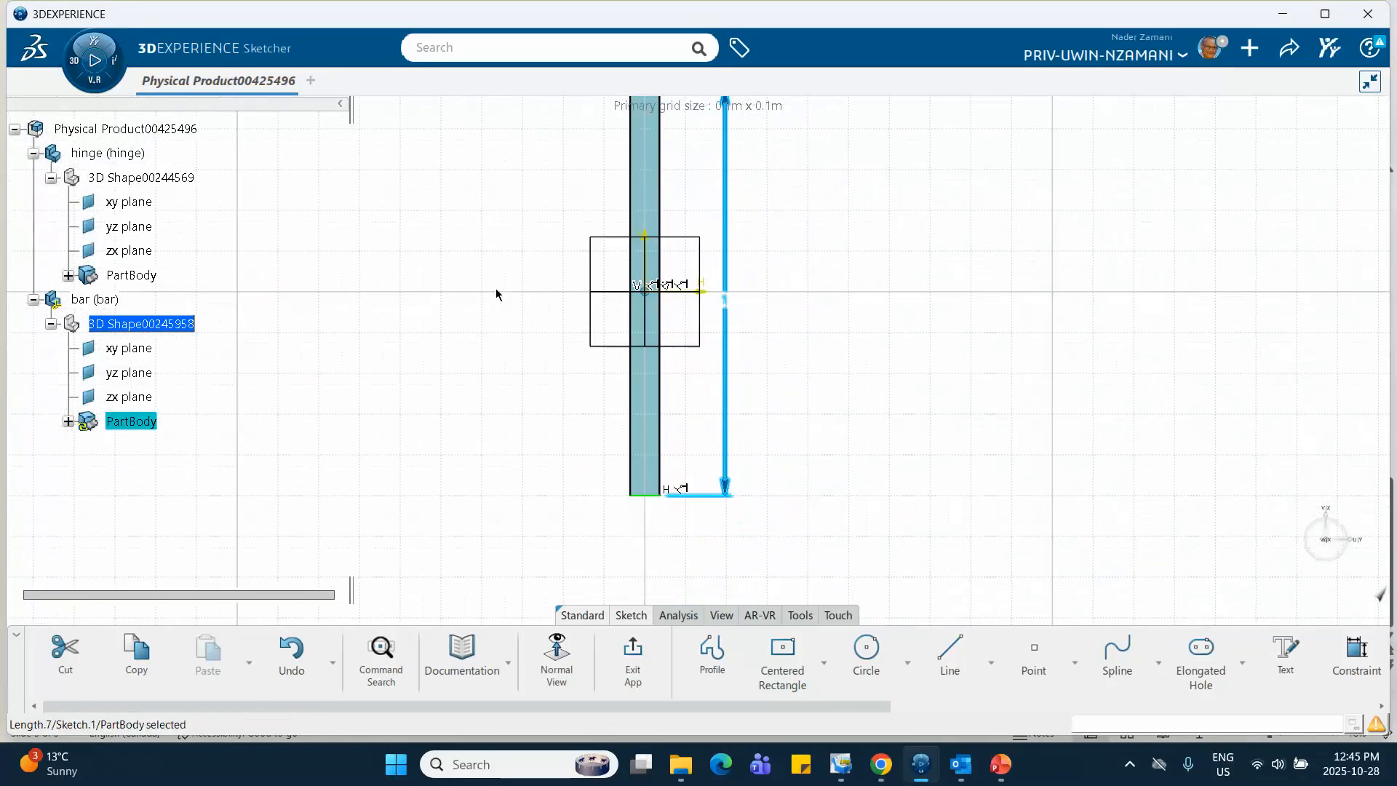
click(653, 499)
click(869, 425)
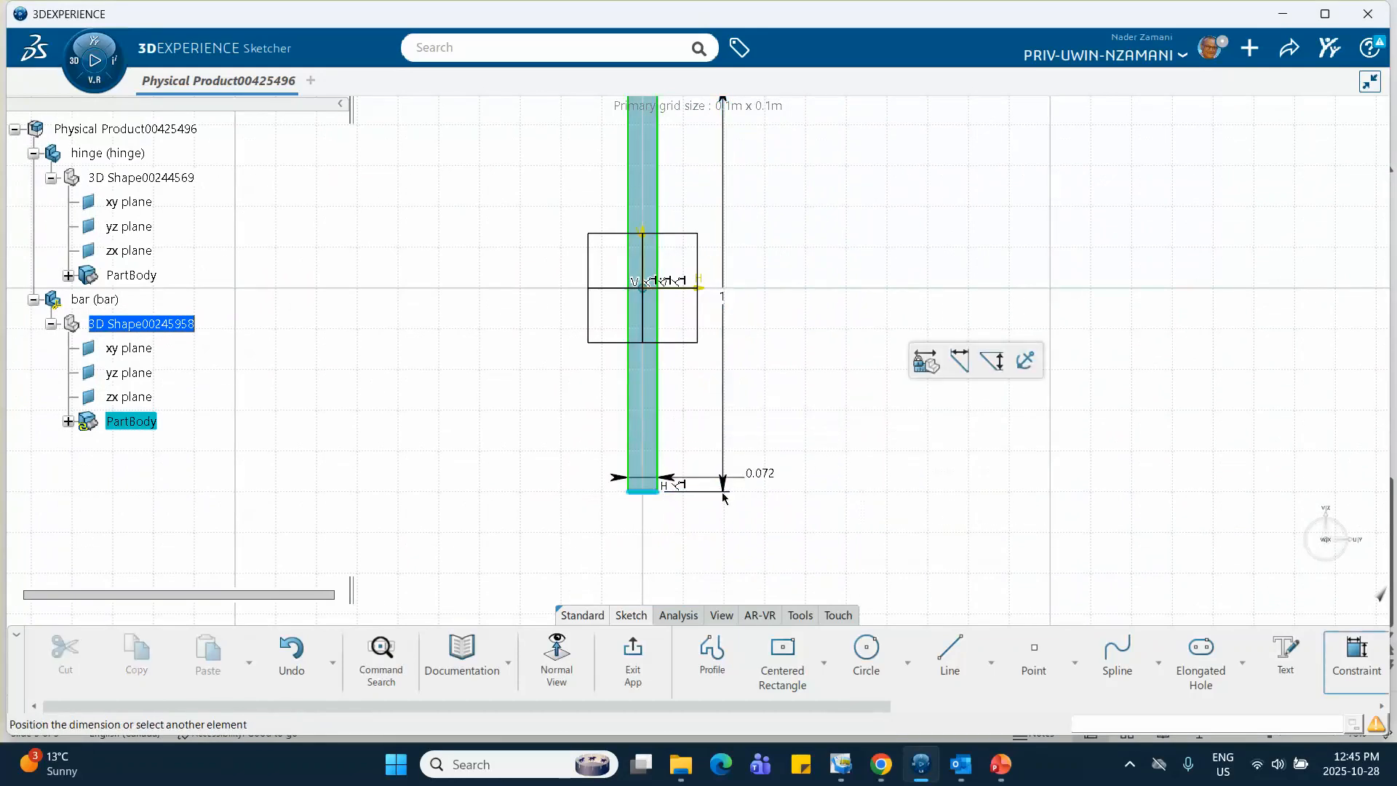
click(659, 548)
text(1)
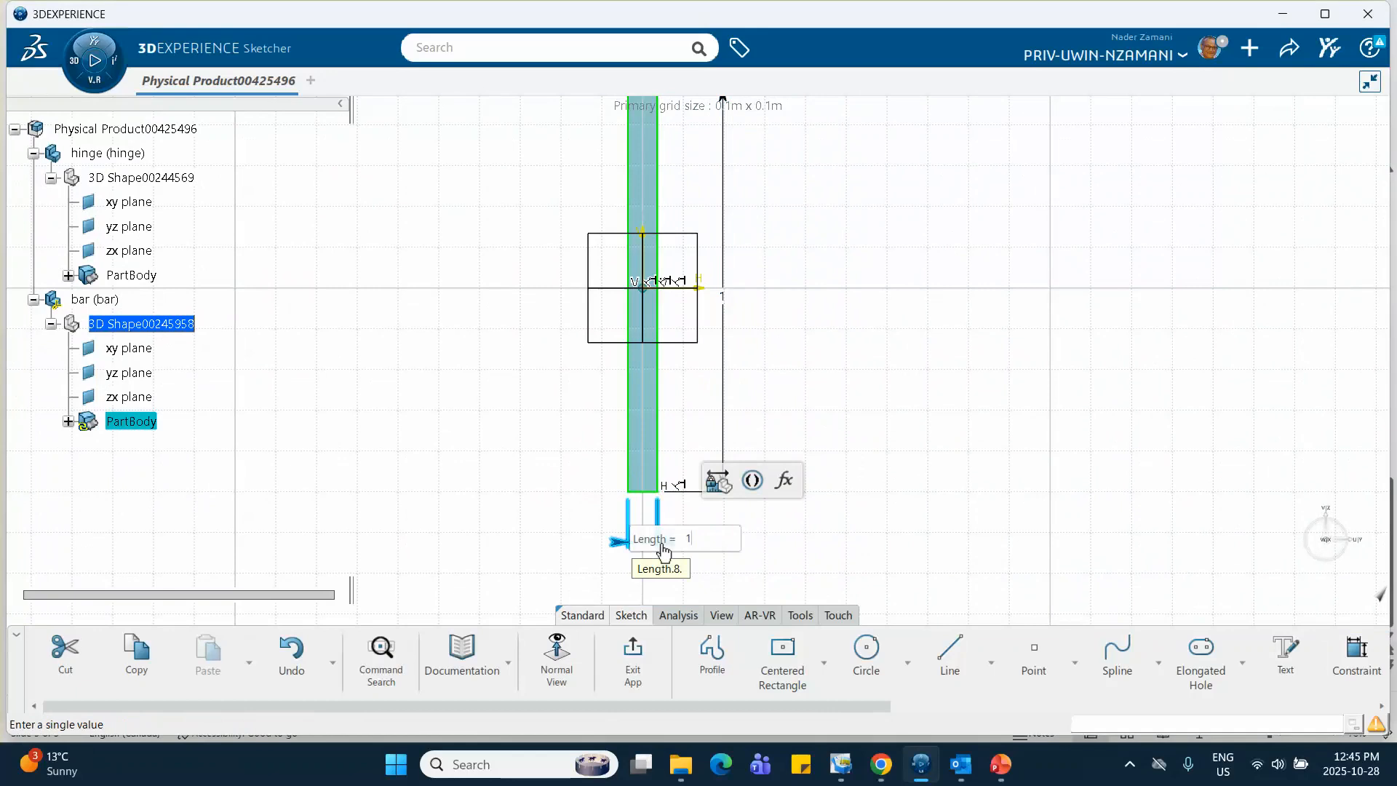
text(0c)
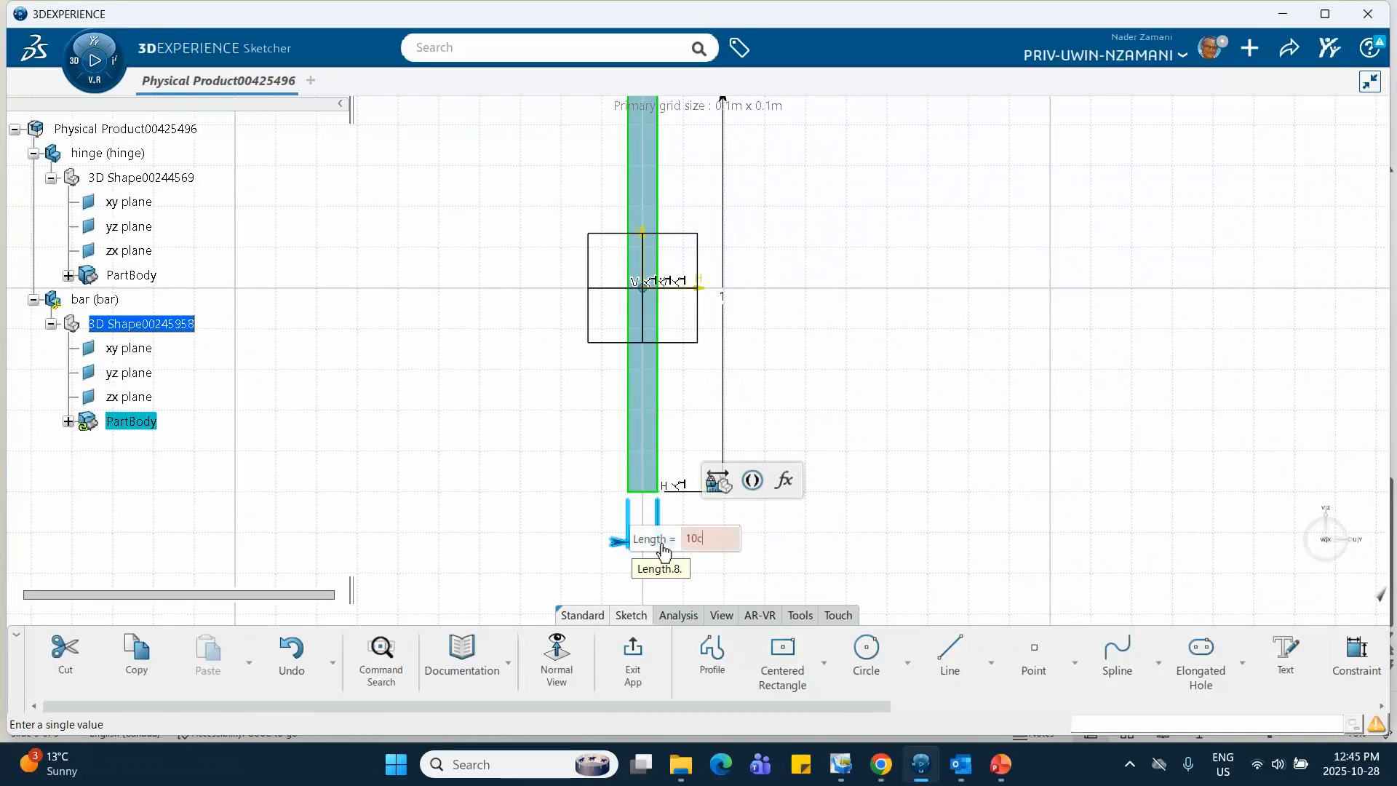
text(m)
key(Return)
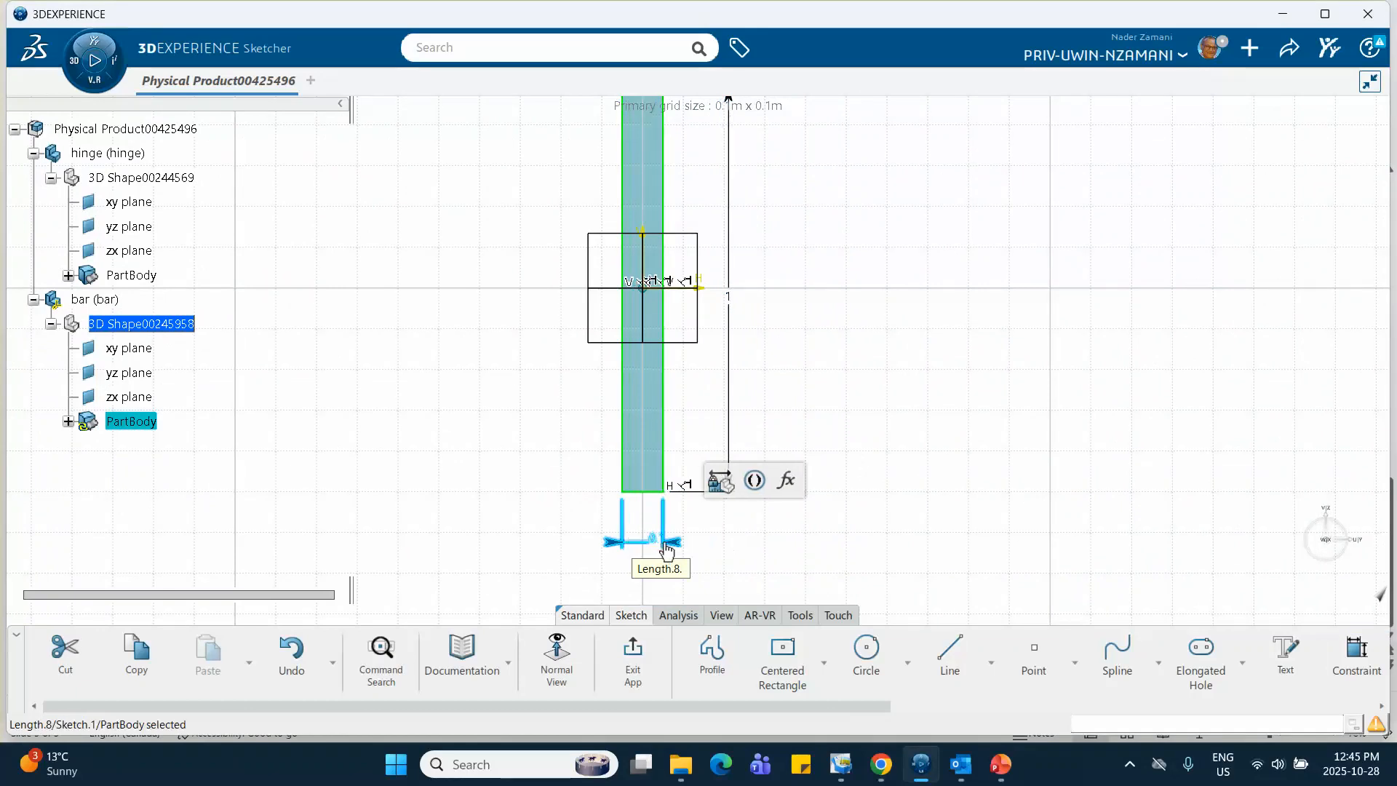
click(419, 384)
Project the circular end face of the hinge into the bar sketch as a 3D element projection
middle_drag(606, 370, 606, 370)
mouse_move(603, 333)
middle_down()
mouse_move(599, 233)
mouse_move(686, 396)
mouse_move(691, 360)
middle_up()
mouse_move(758, 282)
middle_down()
mouse_move(711, 374)
mouse_move(699, 350)
middle_up()
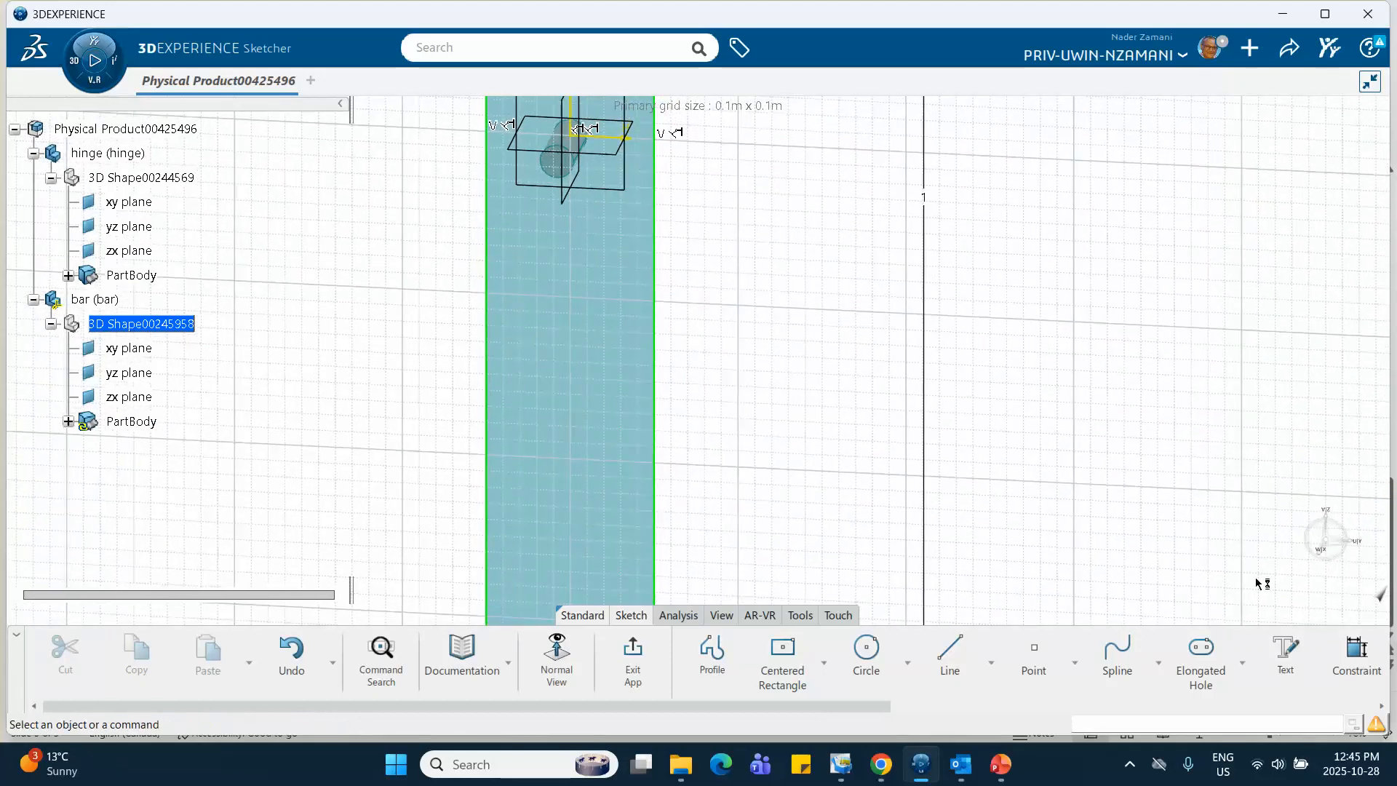
scroll(1262, 659, down, 5)
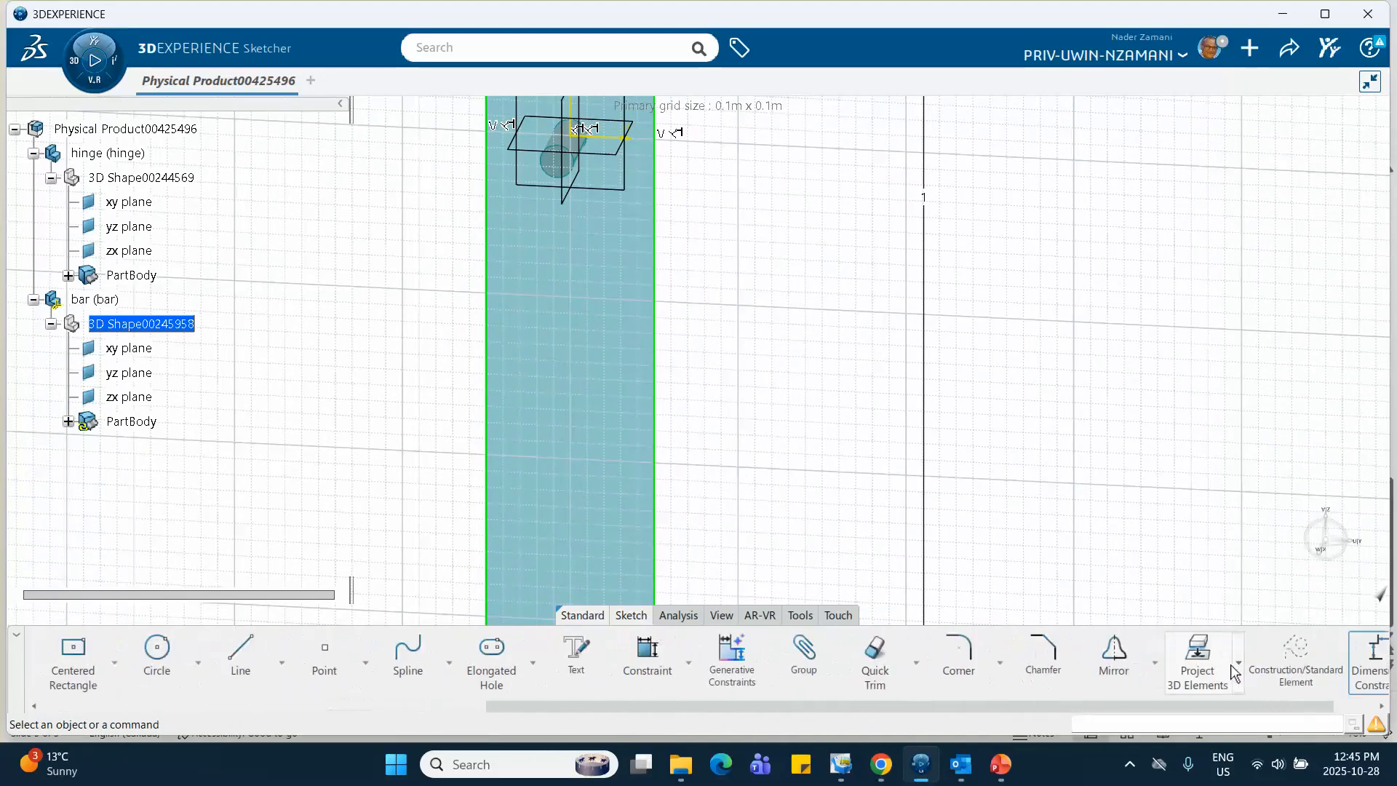
scroll(1235, 674, down, 1)
click(1136, 659)
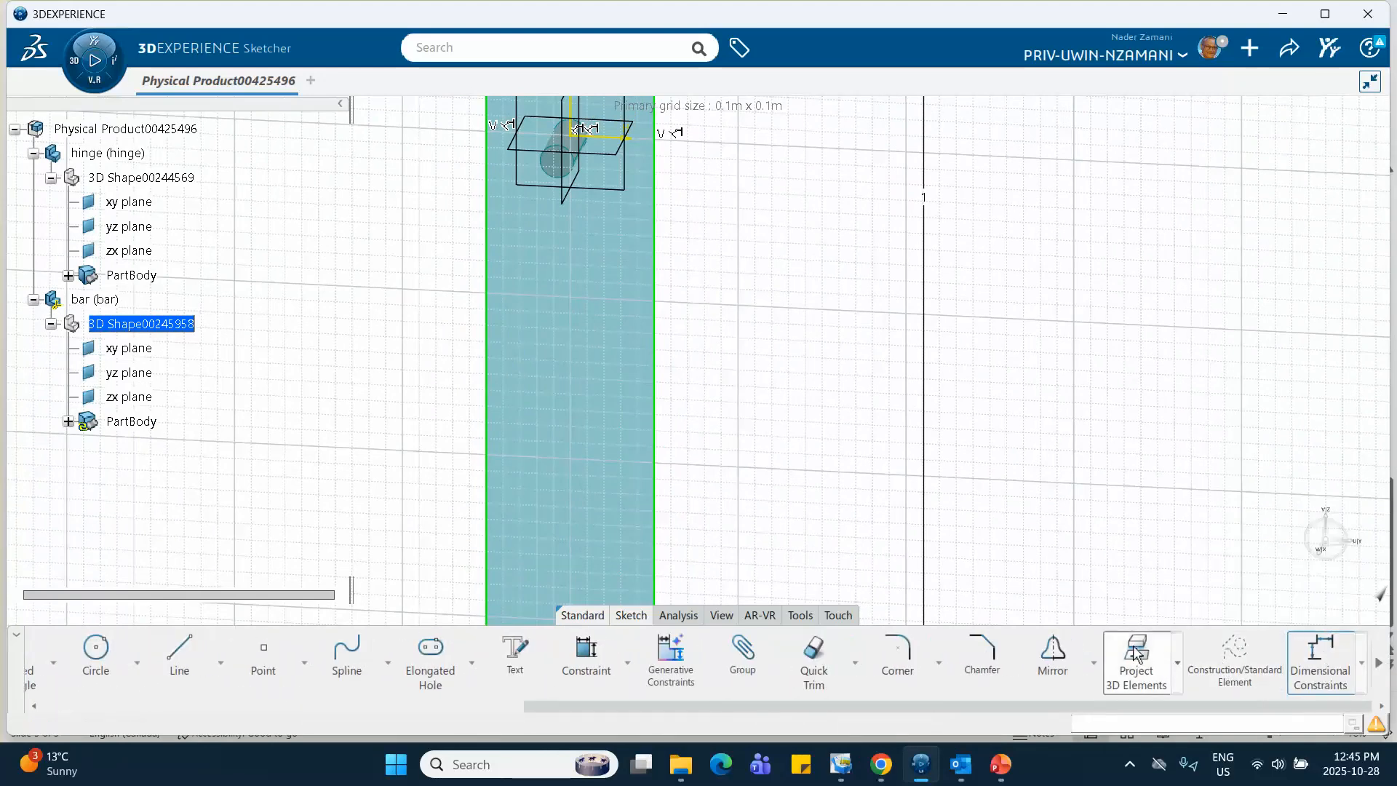
click(557, 177)
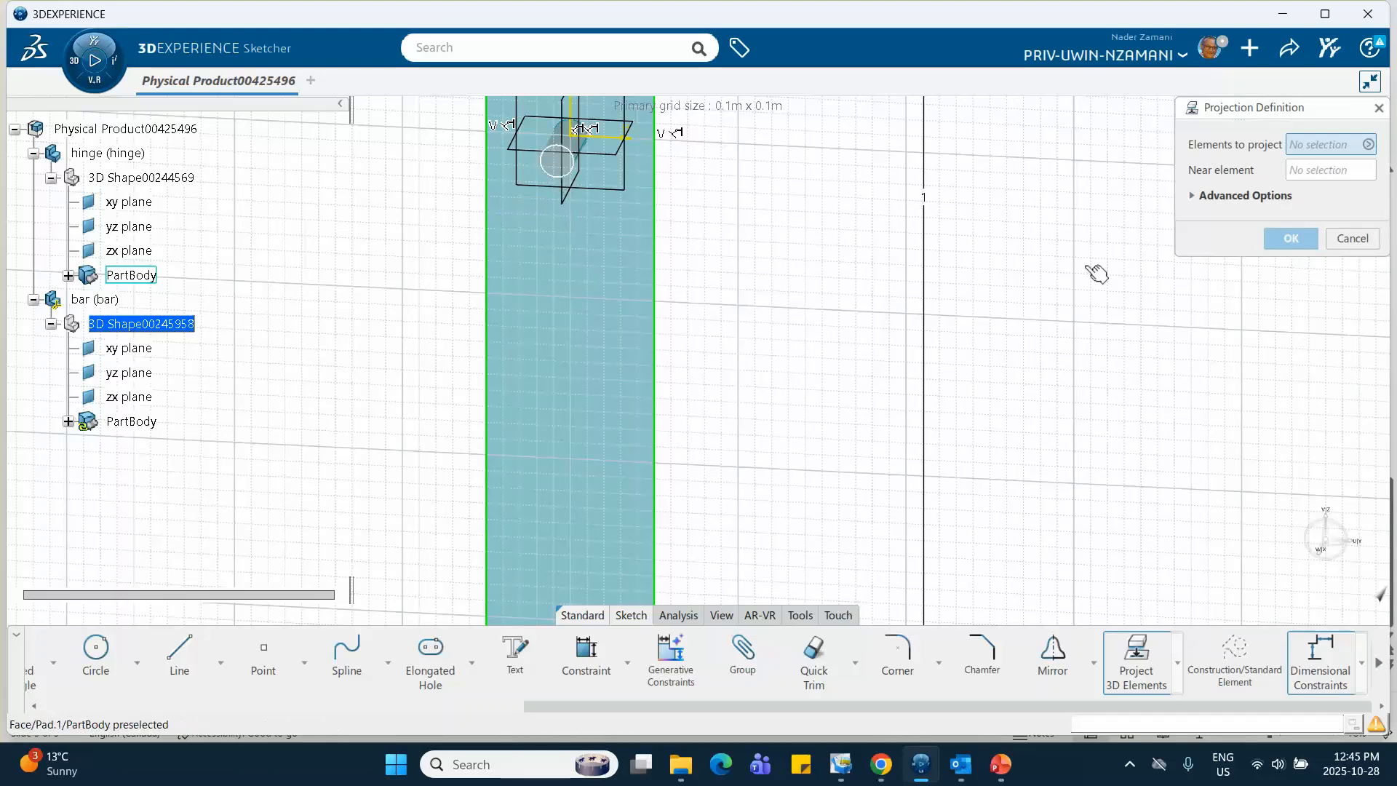
click(1290, 238)
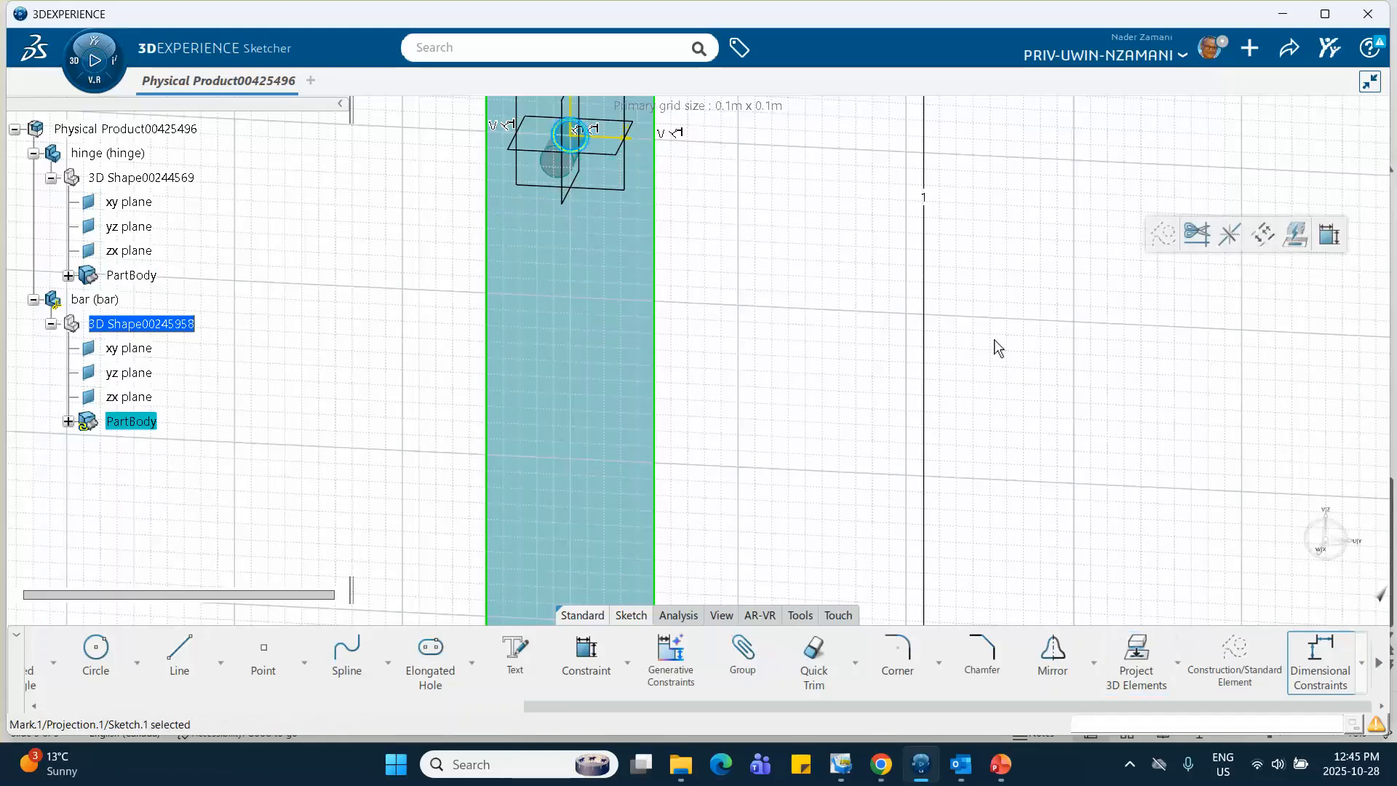
click(839, 340)
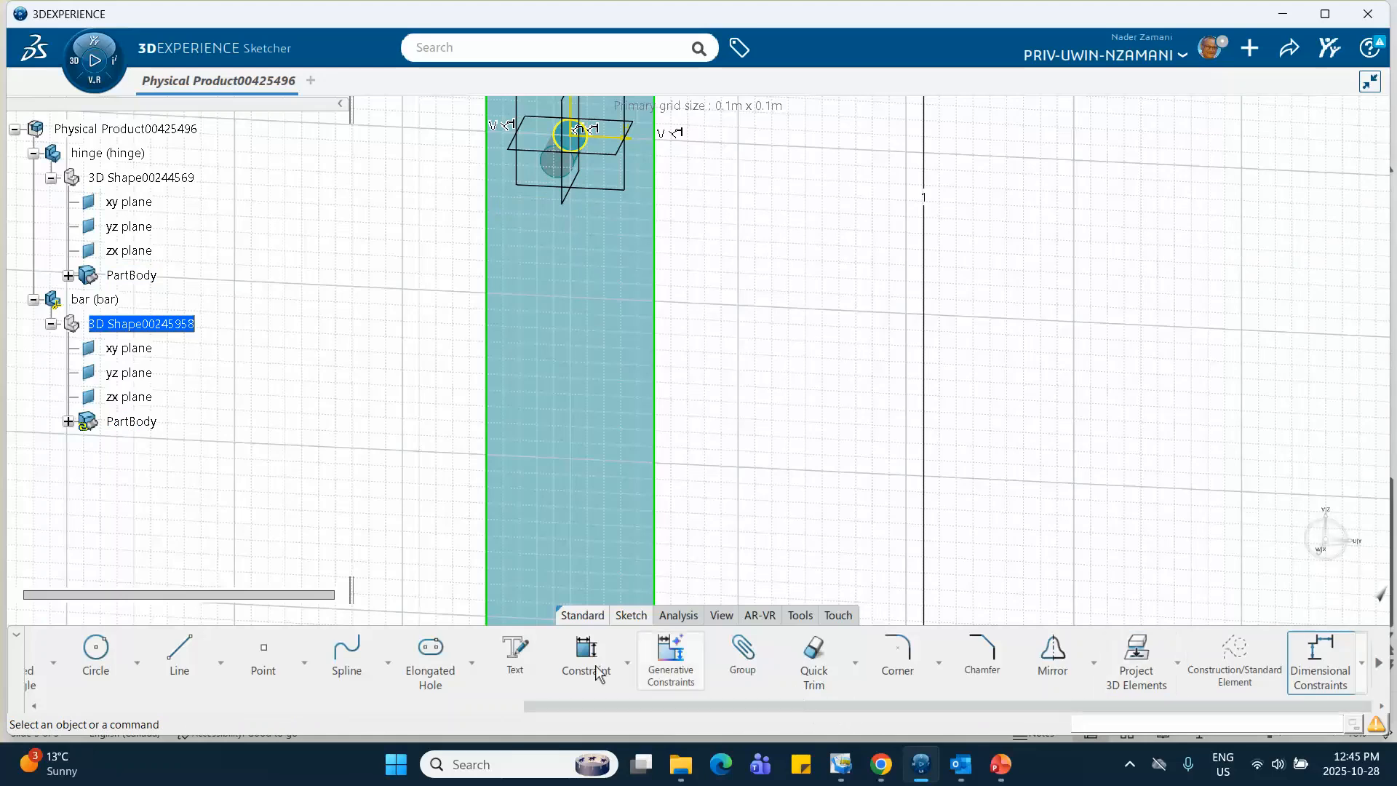
Exit the bar sketch and extrude it as a pad with a first limit length of 1 cm
scroll(553, 677, up, 1)
scroll(558, 684, up, 3)
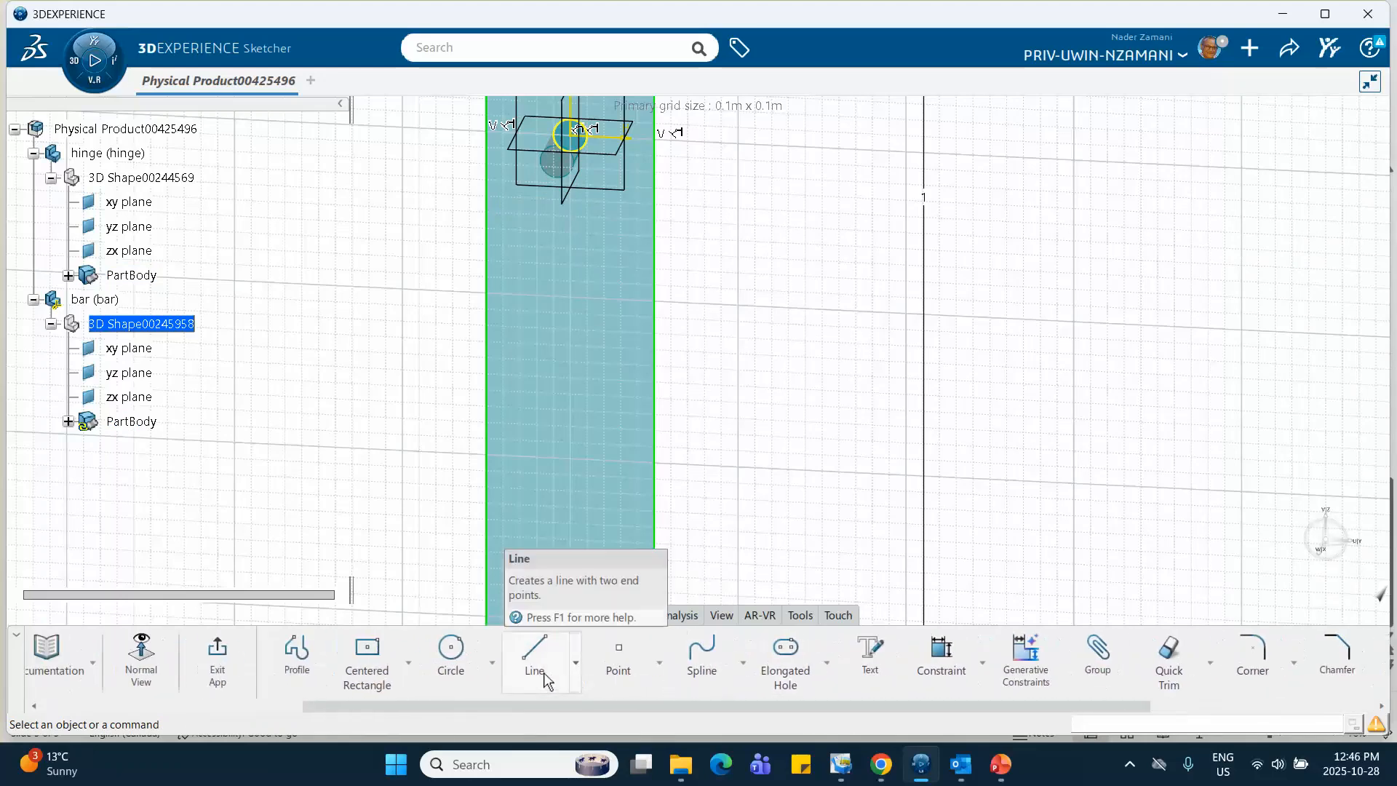
click(327, 651)
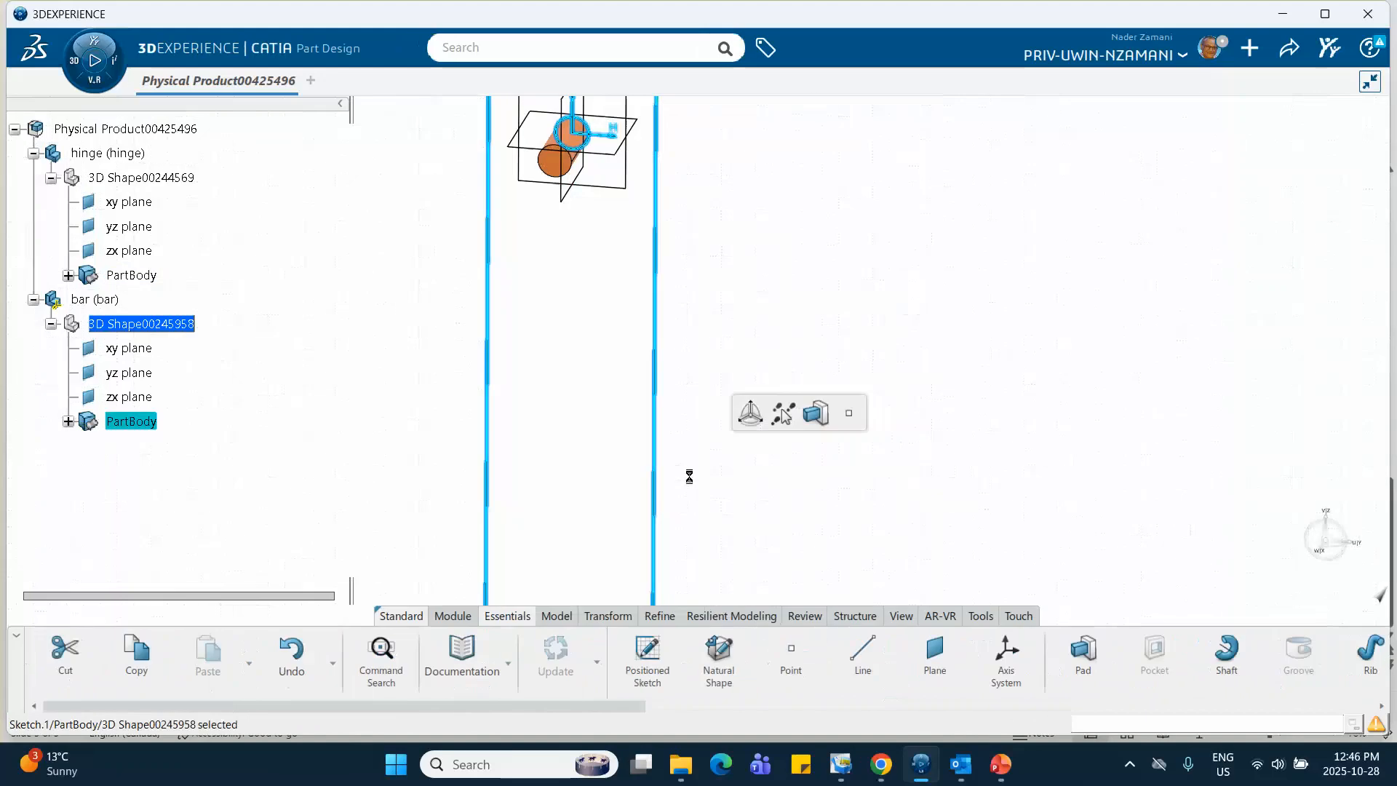
click(815, 417)
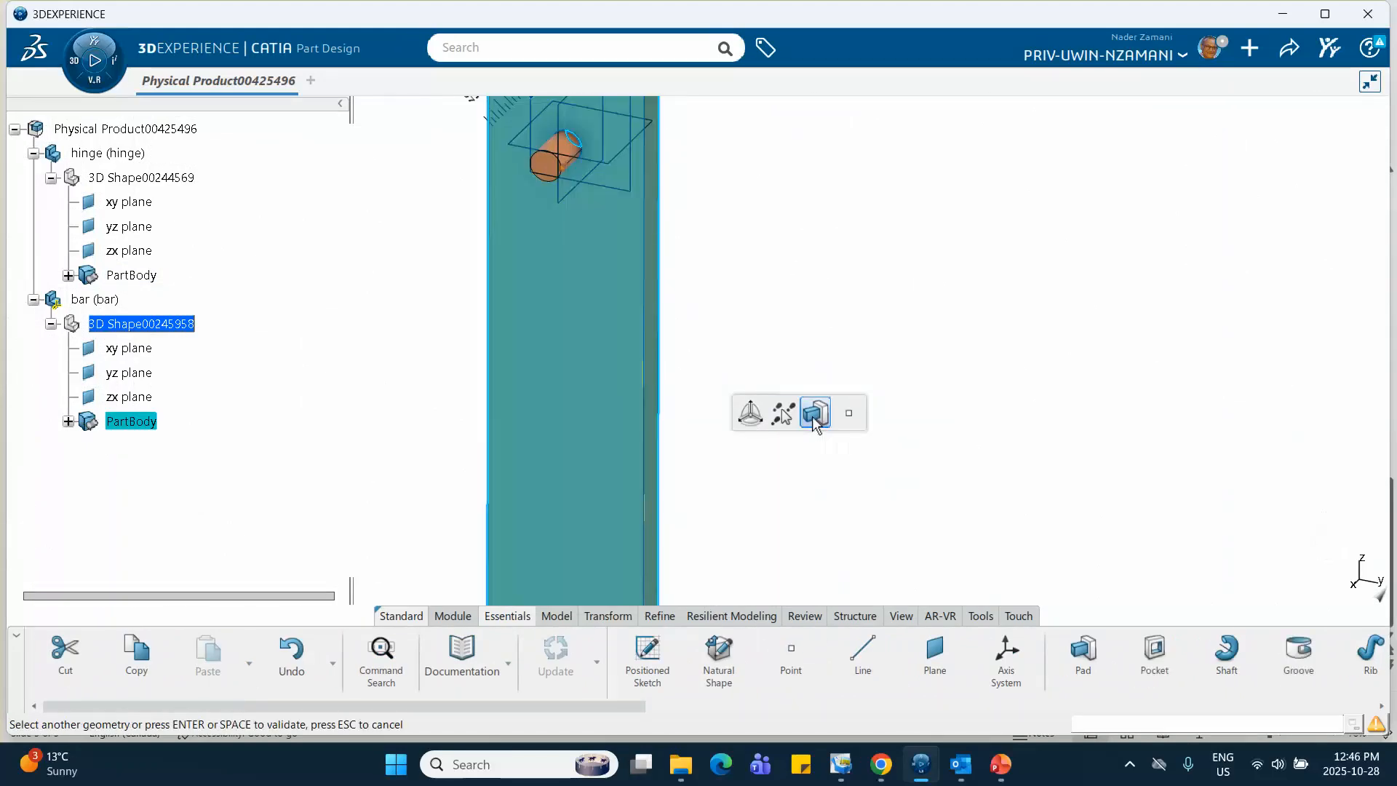
click(830, 350)
double_click(601, 349)
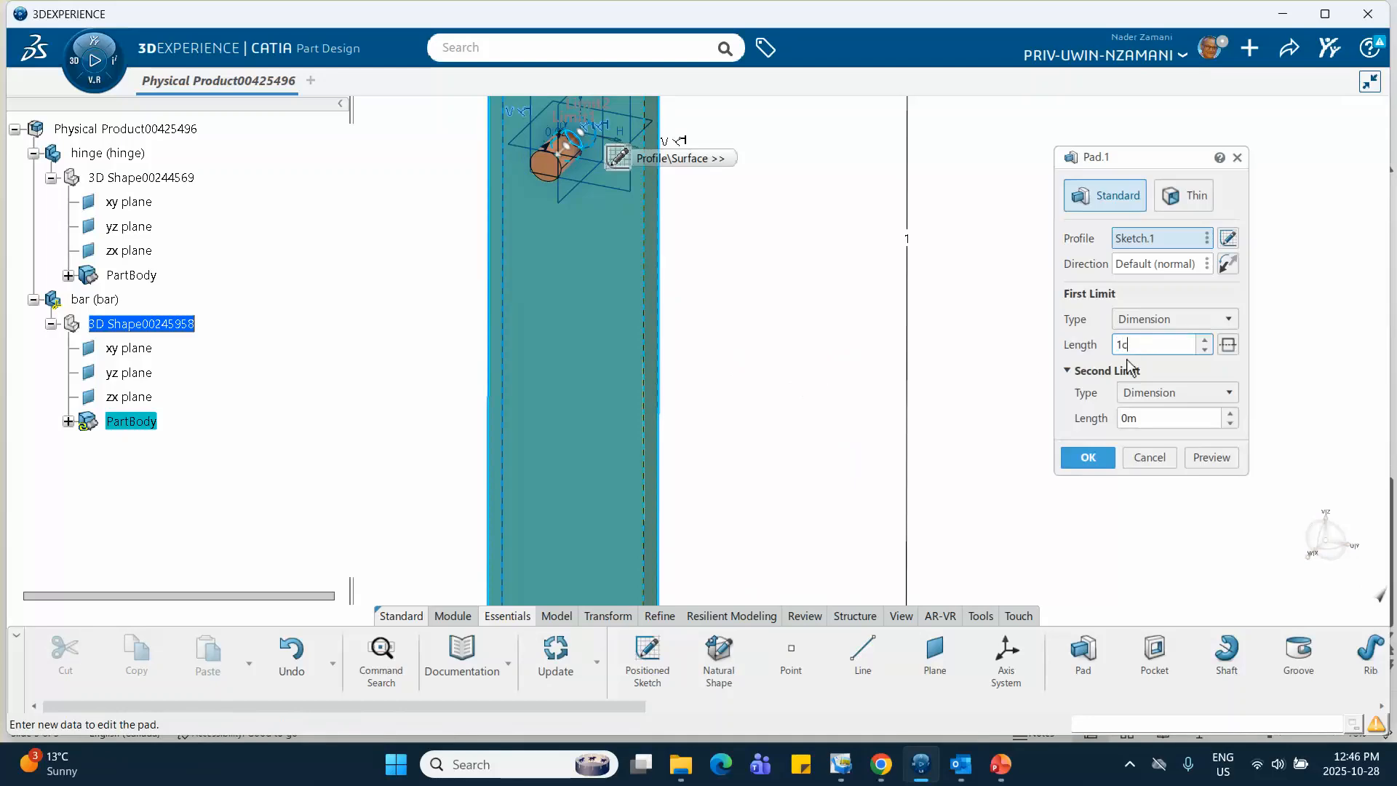
click(1085, 463)
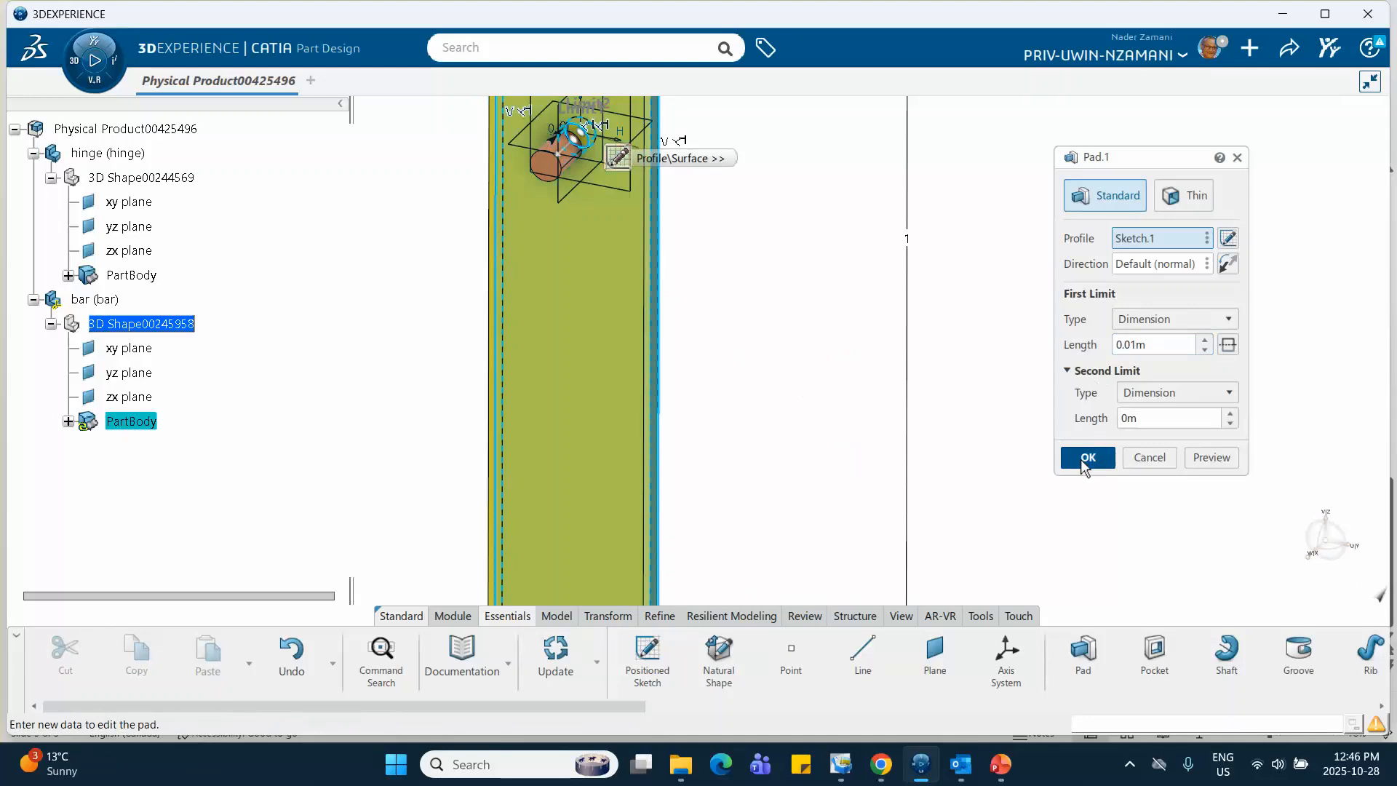
click(864, 379)
middle_drag(840, 347, 846, 486)
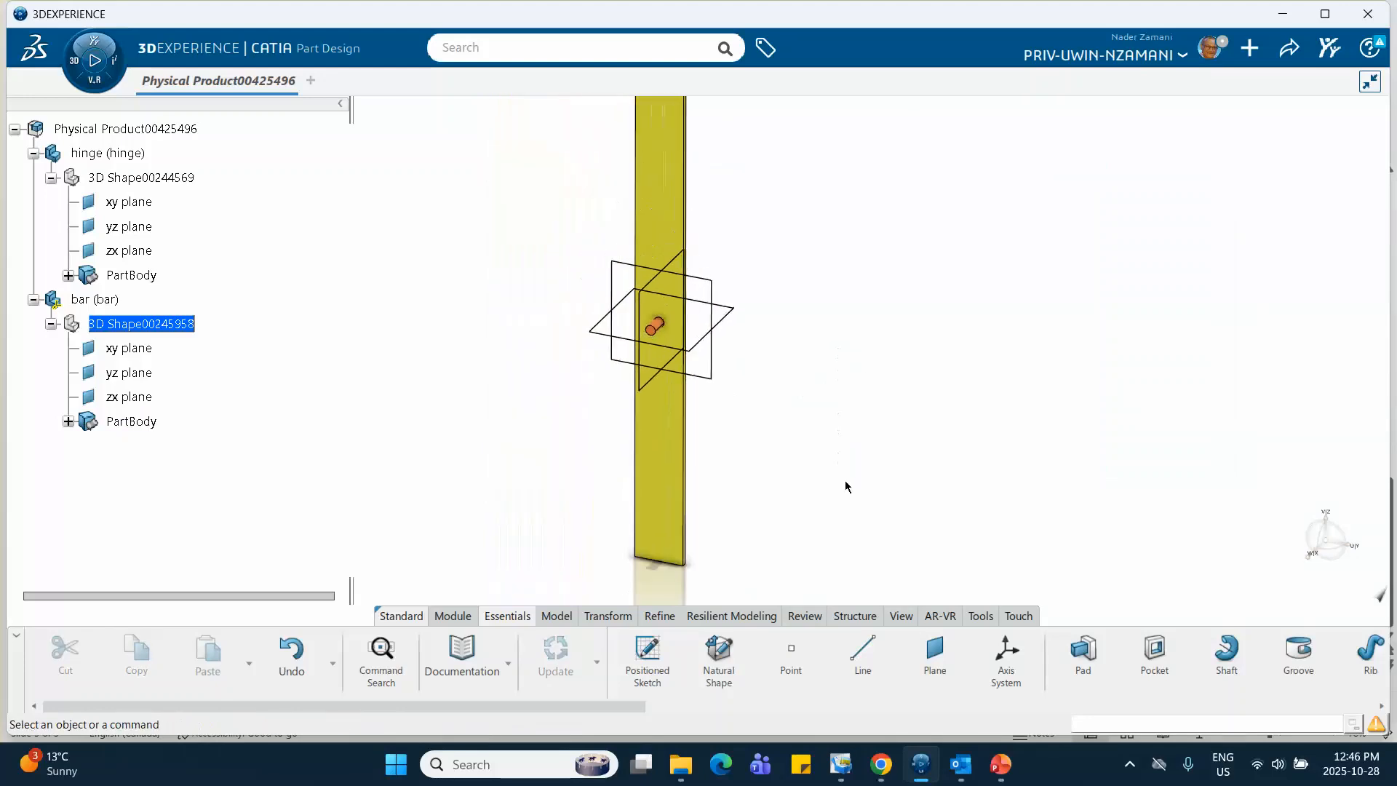
Activate the root physical product for editing in Assembly Design
middle_drag(809, 383, 709, 402)
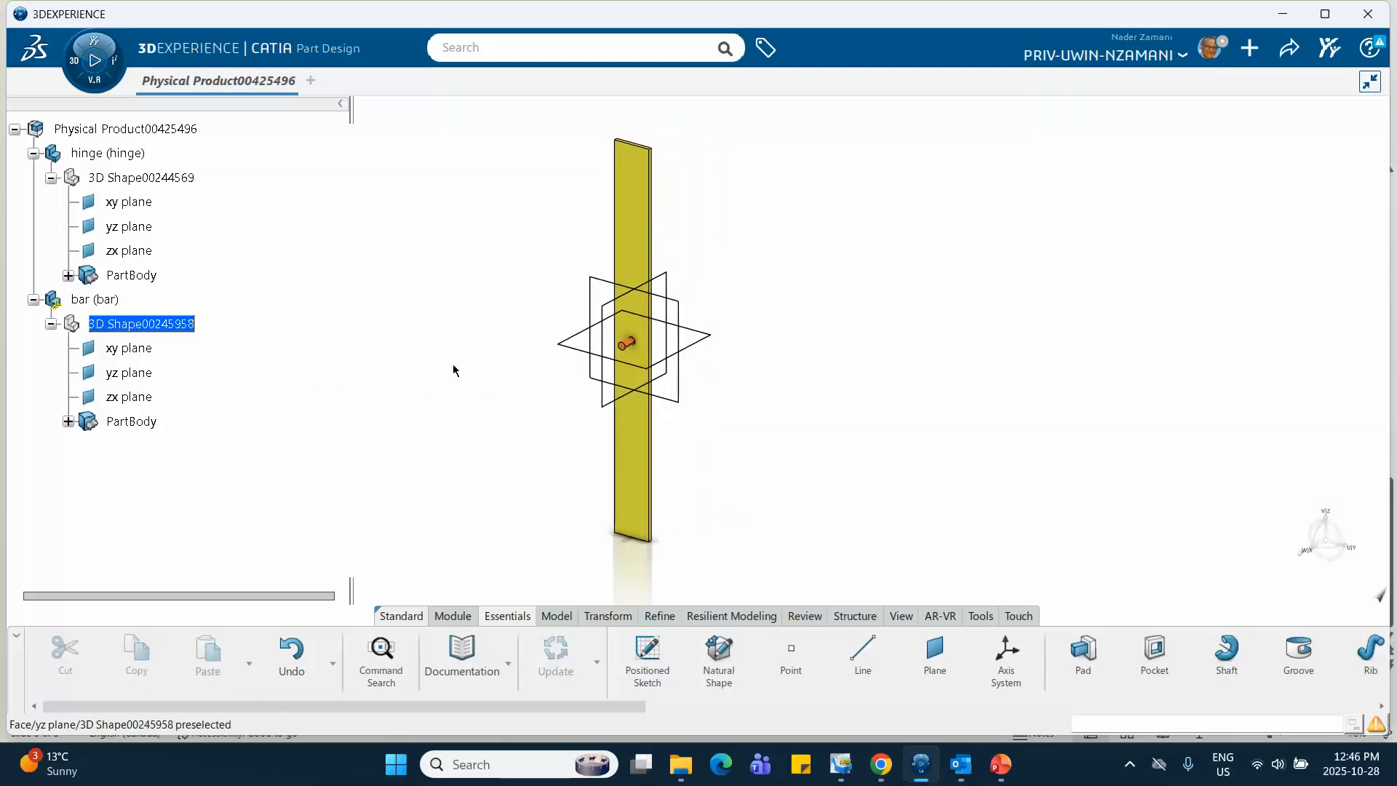
click(150, 131)
double_click(148, 131)
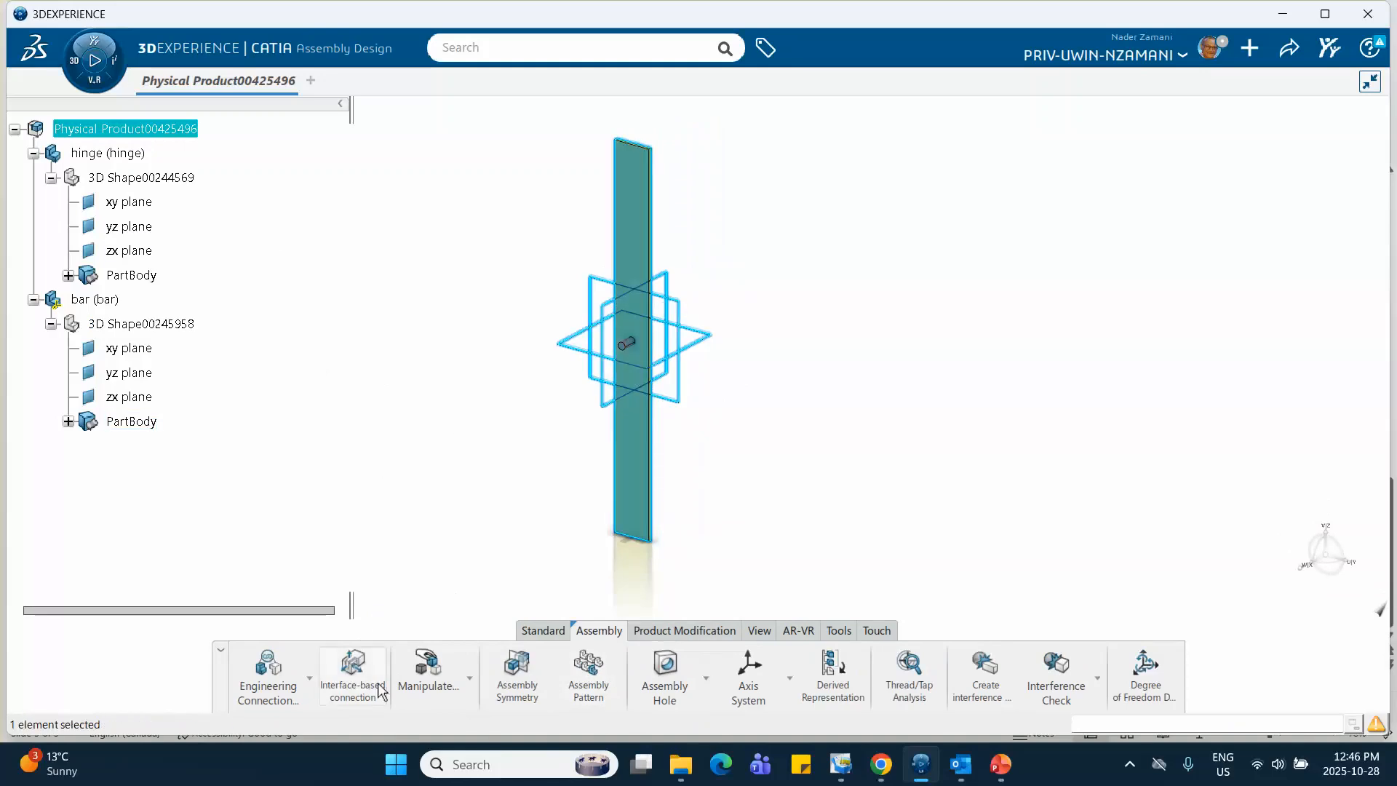
Try to apply a Fix engineering connection to the hinge
click(309, 679)
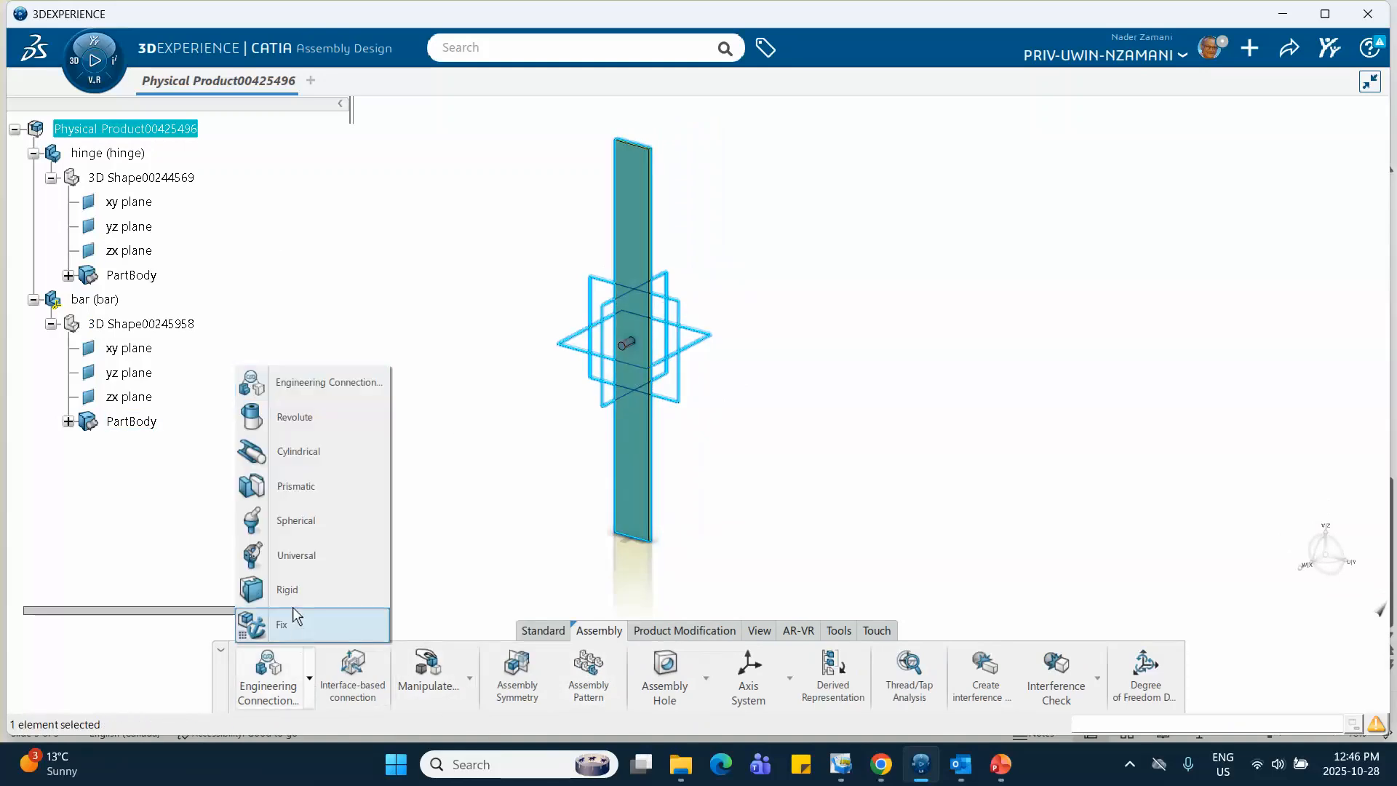
click(282, 625)
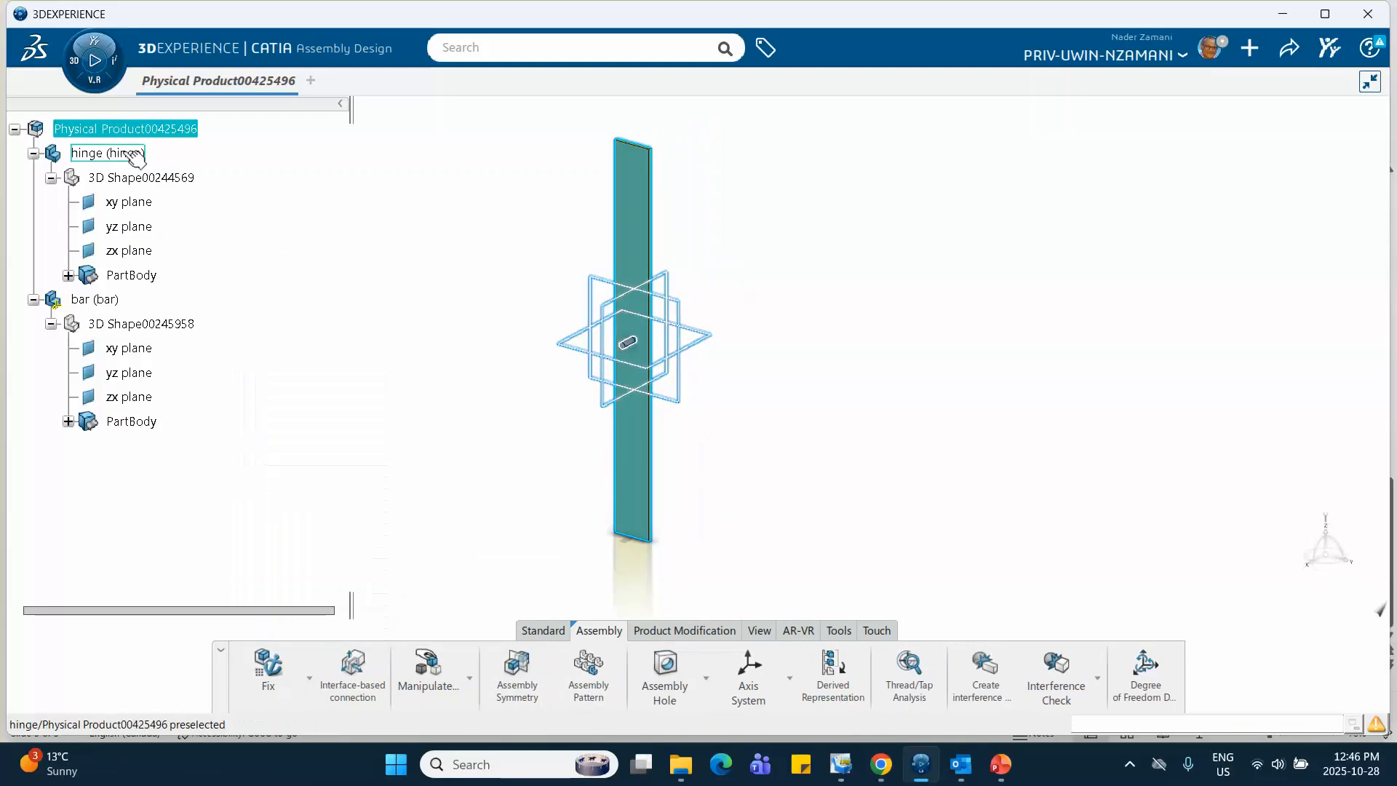
click(108, 153)
click(375, 416)
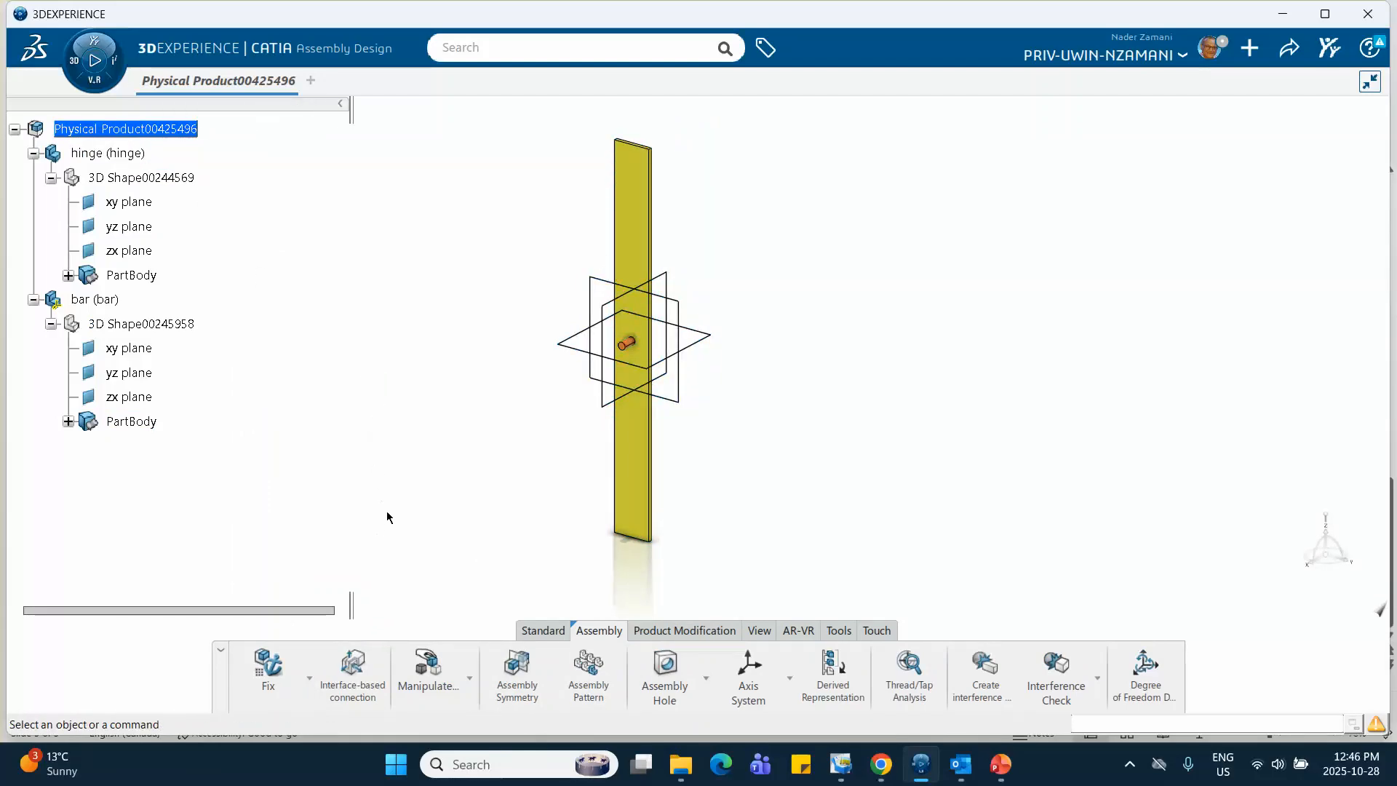
Start a Revolute connection from the template with two coincidences and an angle, and make the hinge pin axis coincident with the bar's hole axis
middle_drag(492, 470, 578, 447)
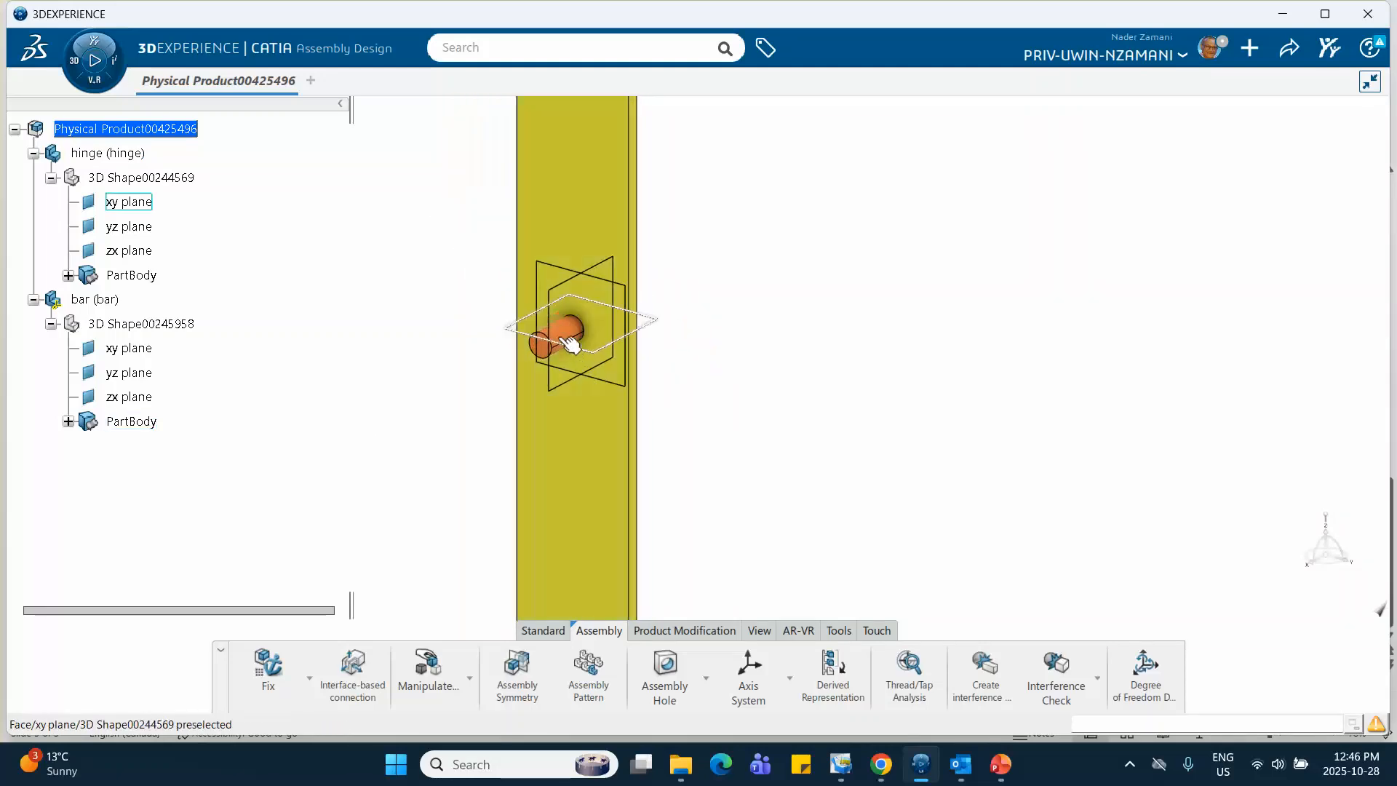
click(310, 679)
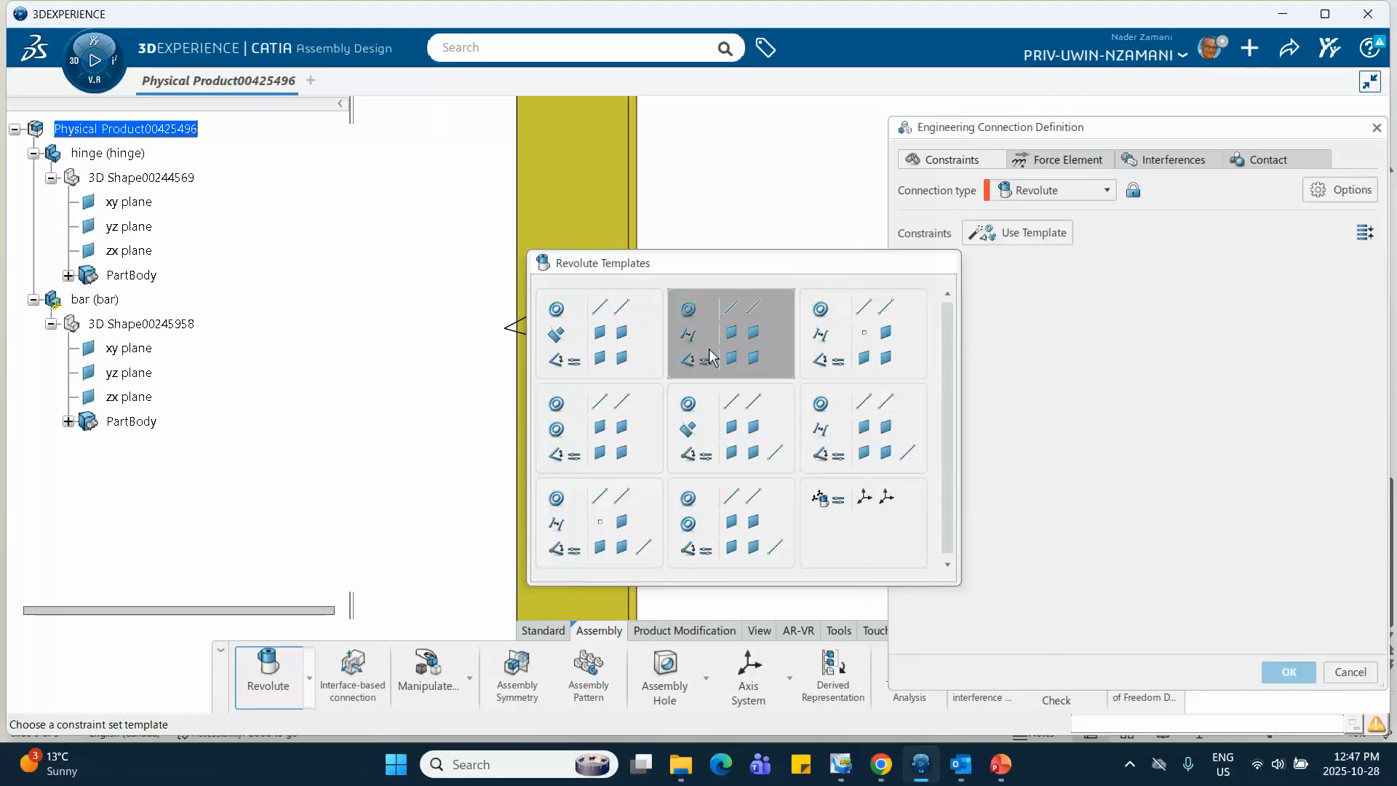
click(600, 413)
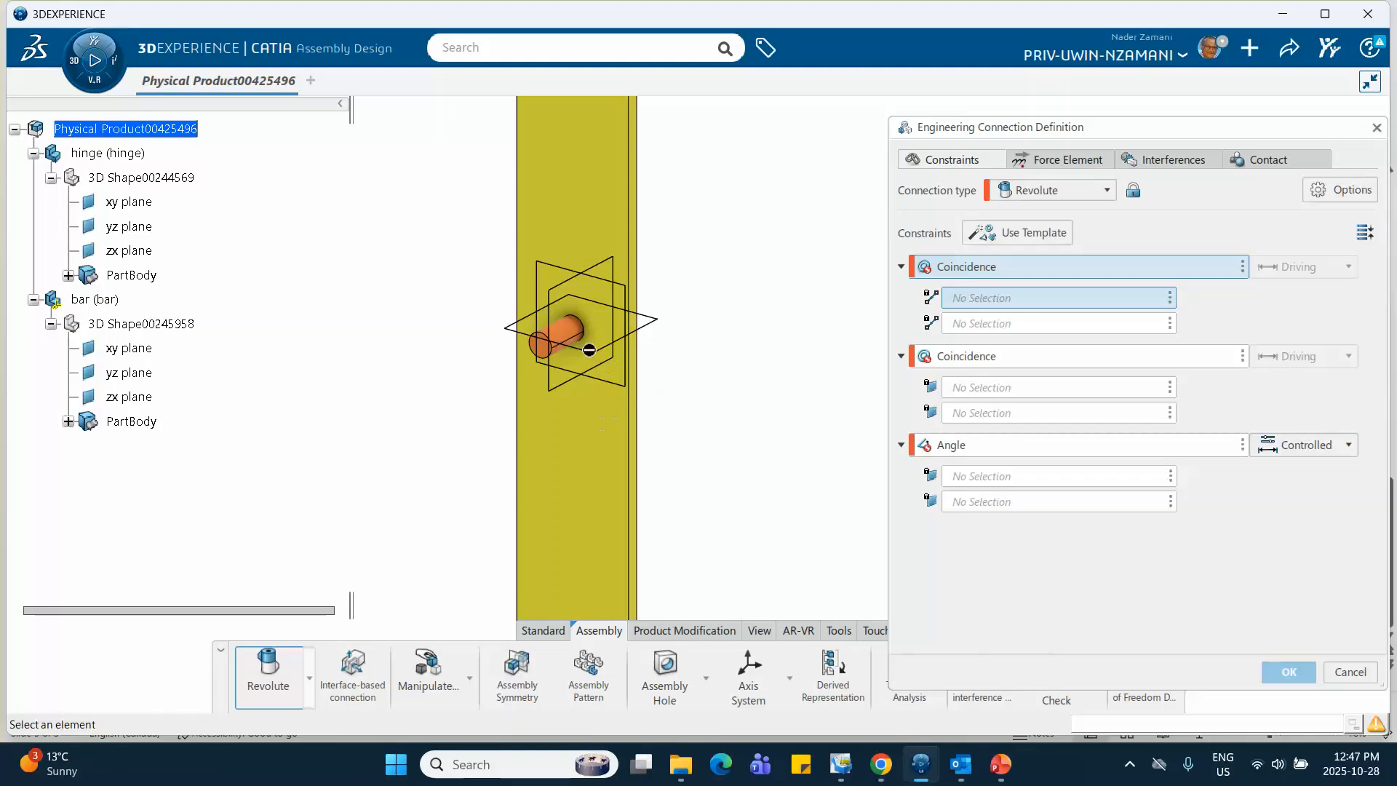
click(579, 337)
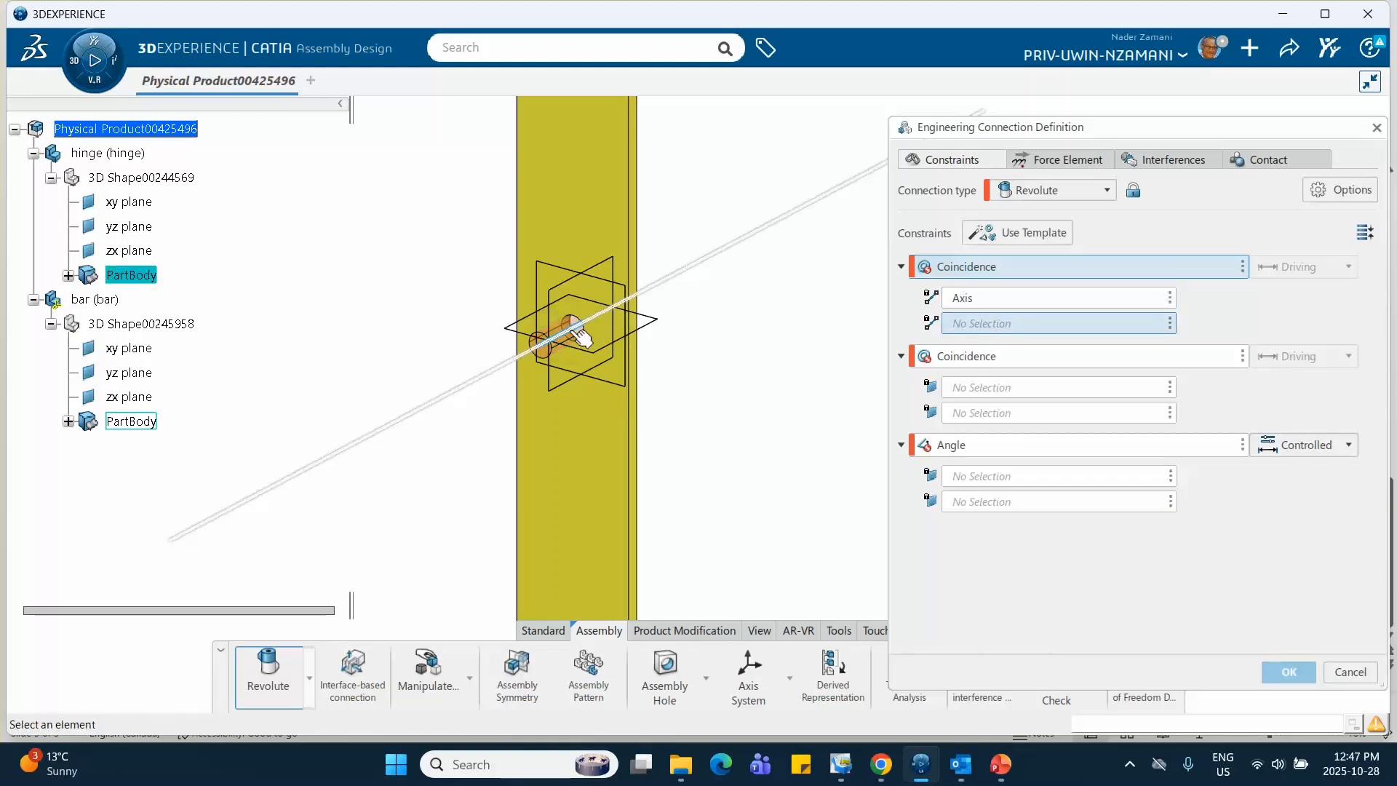
click(582, 336)
Make the circular end face of the hinge pin coincident with the surrounding flat face of the bar
middle_drag(715, 384, 255, 514)
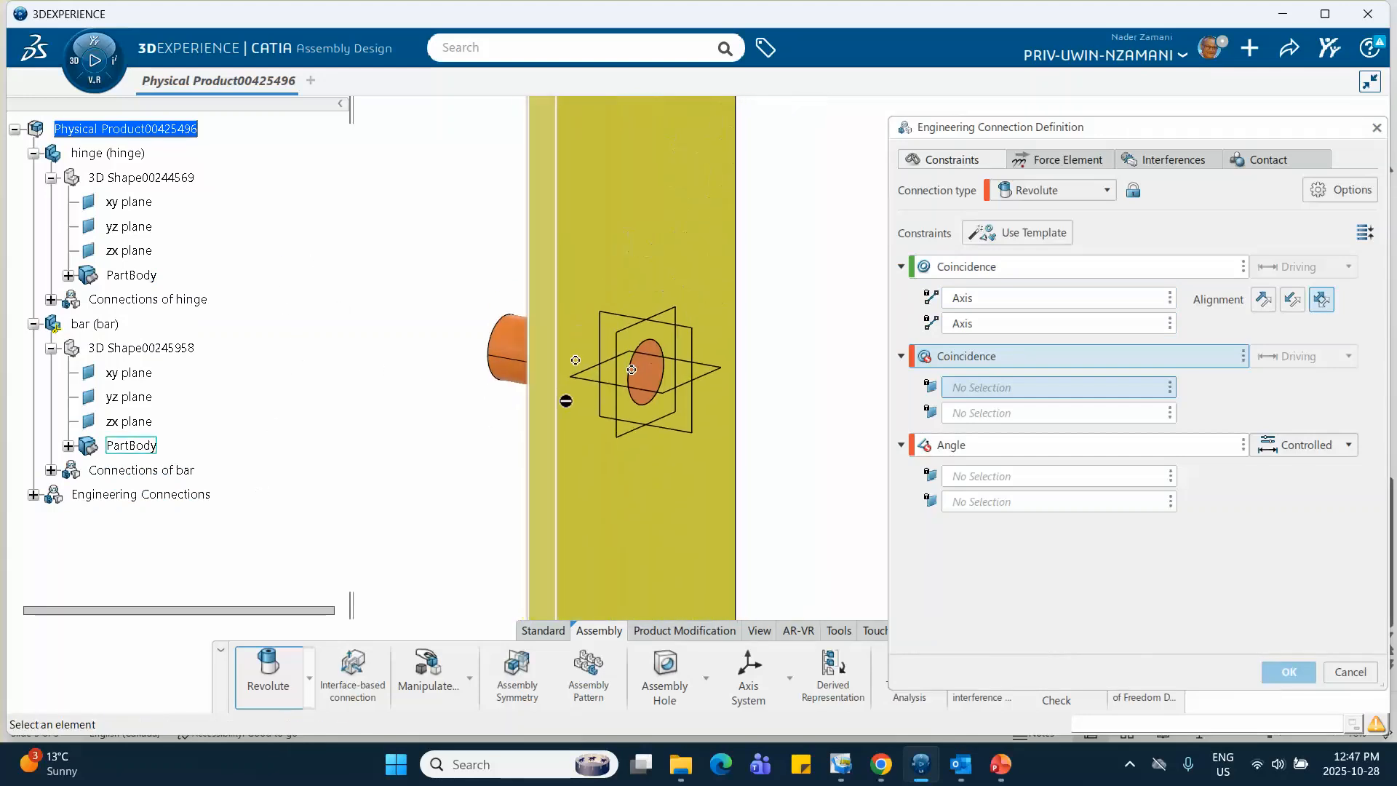
click(650, 373)
click(650, 478)
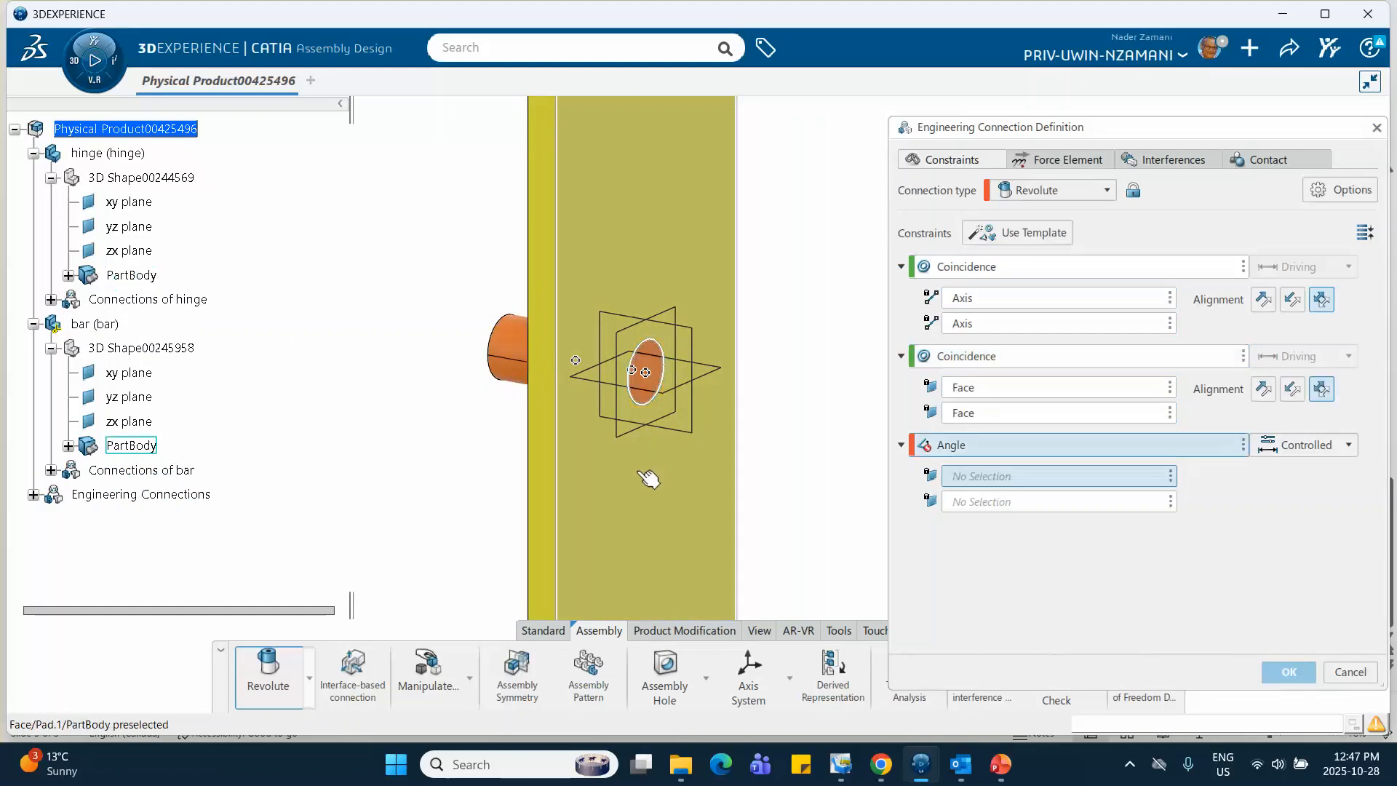
Remove the Angle constraint from the revolute connection and accept it without making "check contact" a specification
click(1243, 446)
click(1266, 457)
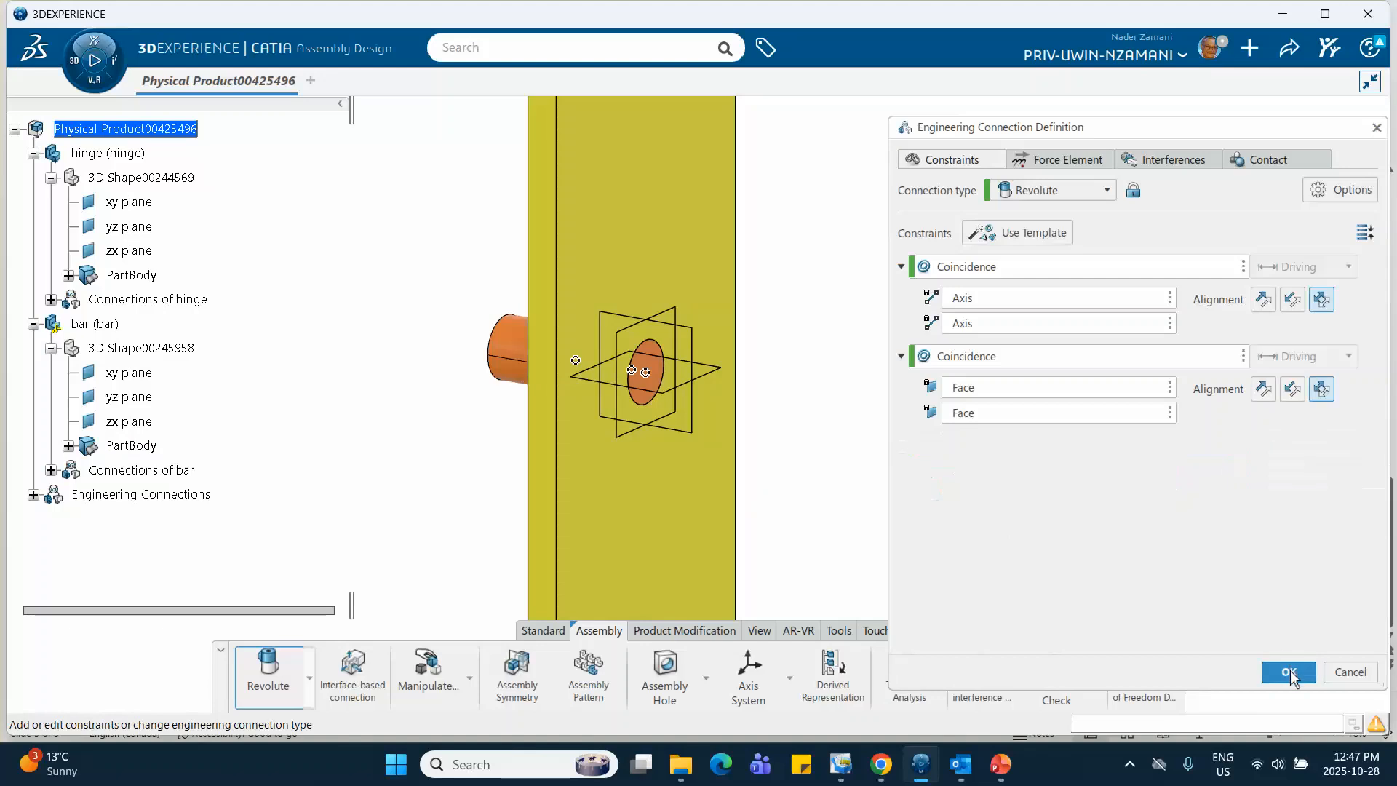
click(1288, 671)
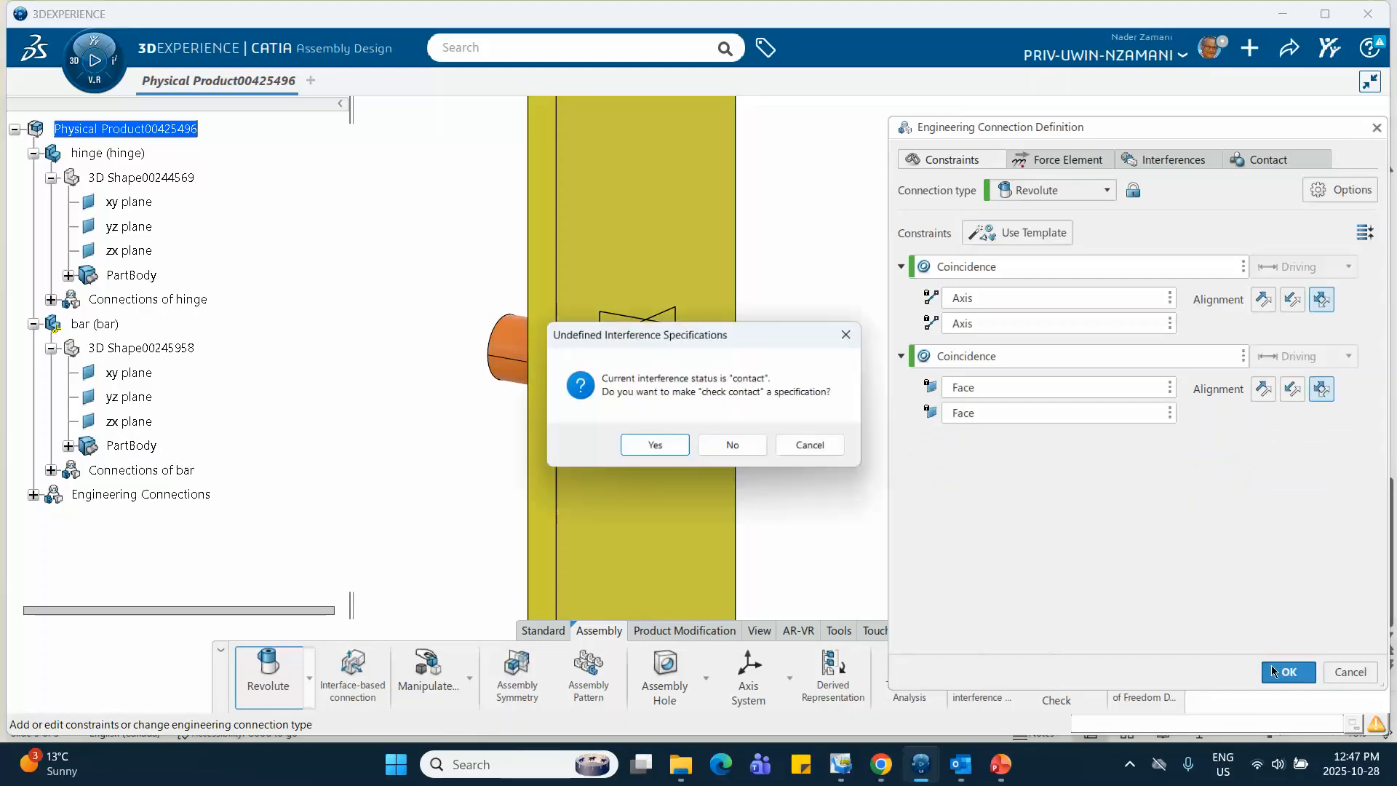
click(735, 447)
Collapse the hinge and bar branches of the tree and expand the Engineering Connections node
middle_drag(484, 406, 826, 446)
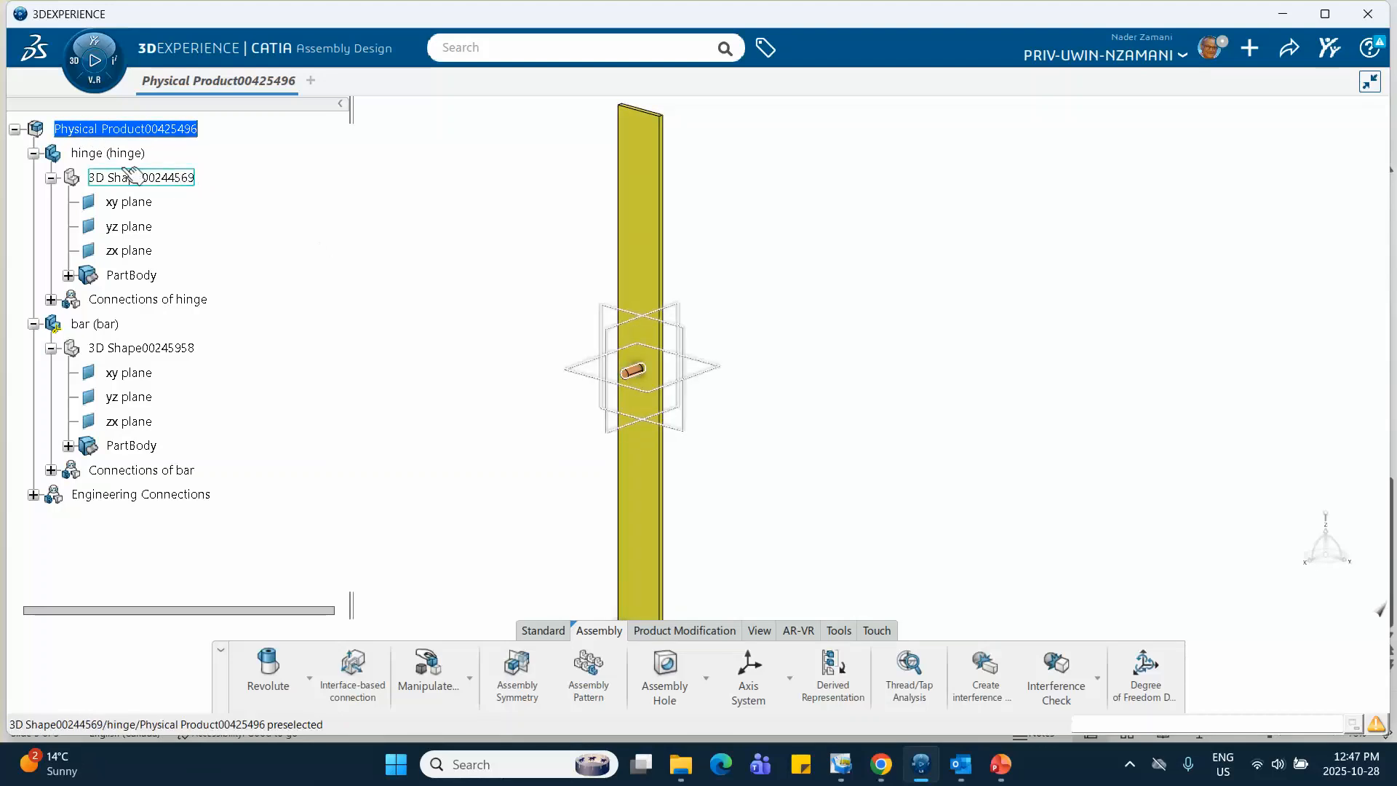
click(33, 153)
click(34, 178)
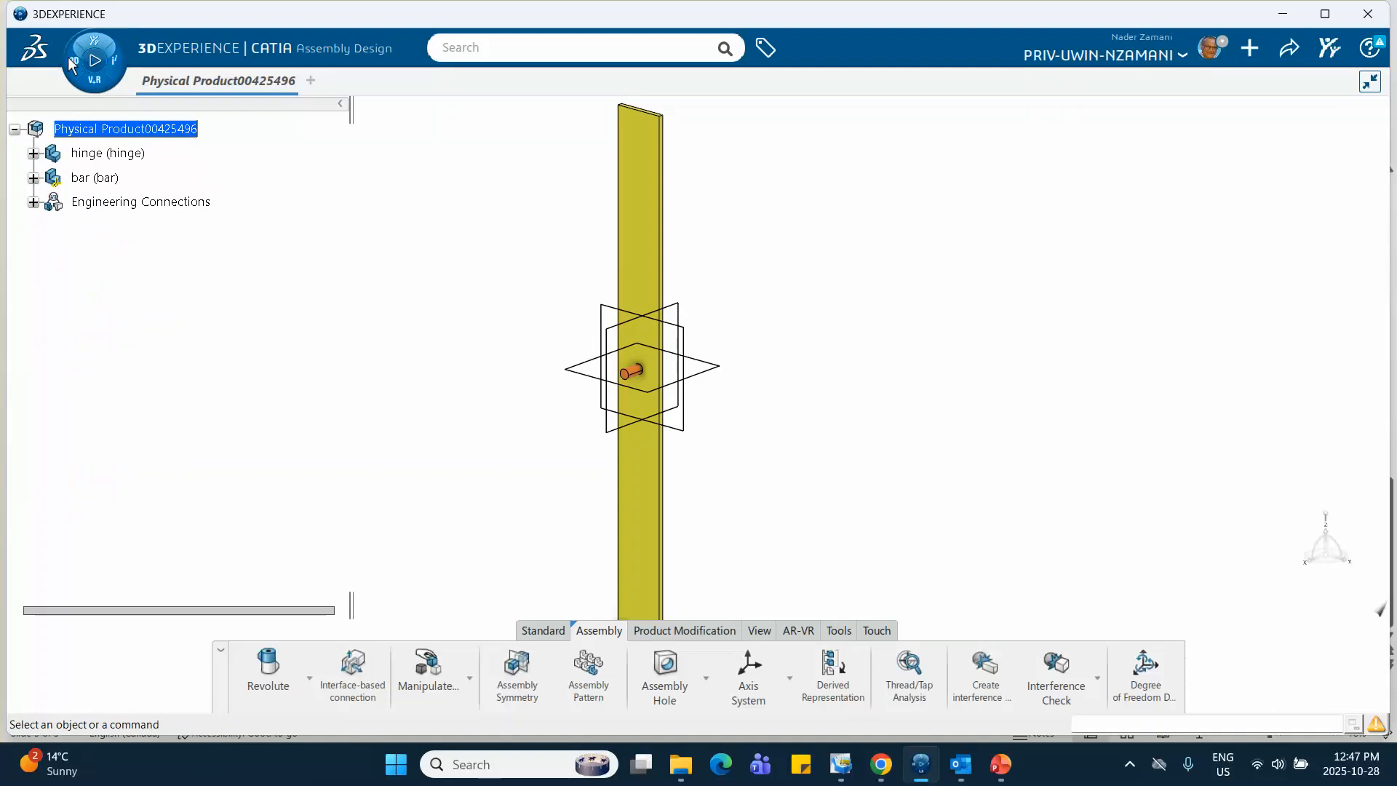
click(34, 202)
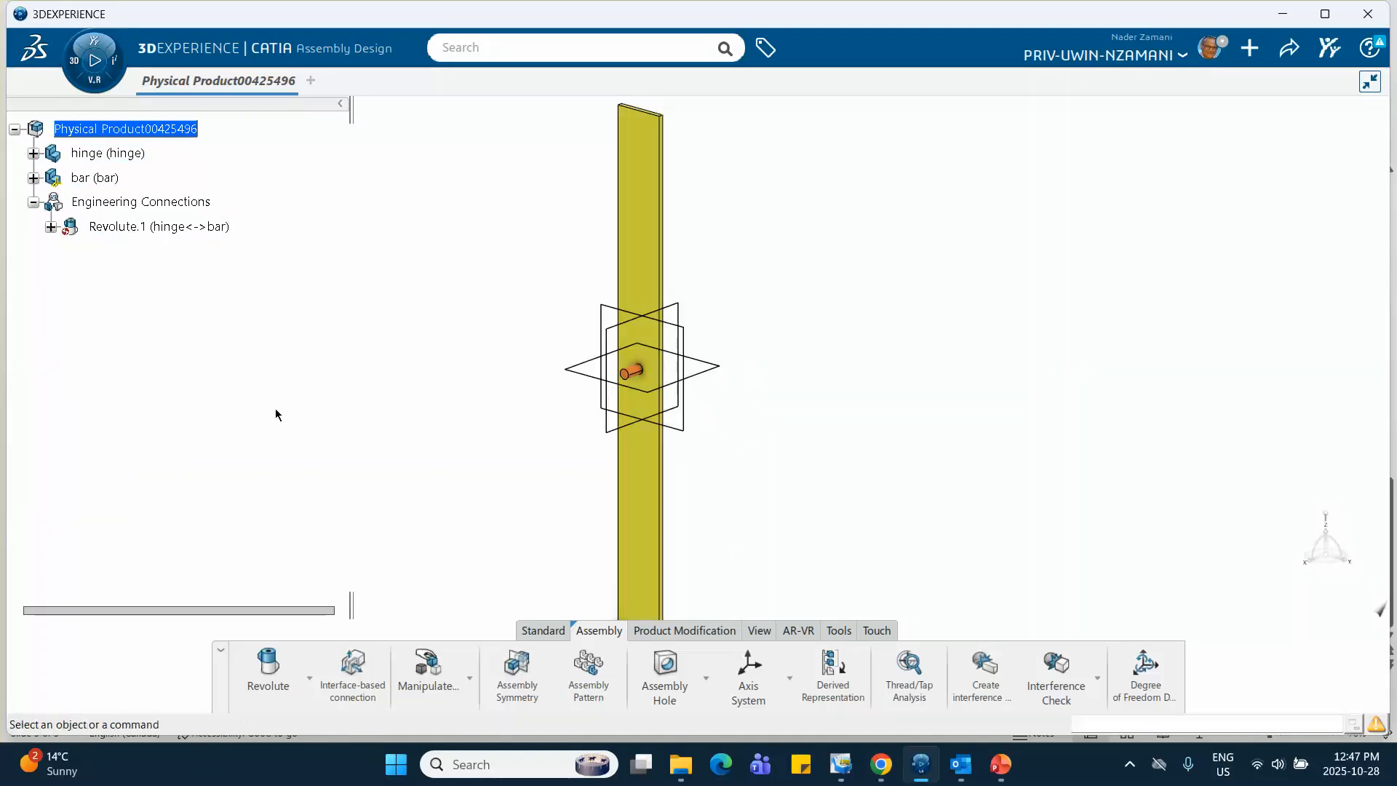
Fix the hinge in space with a Fix engineering connection
click(308, 679)
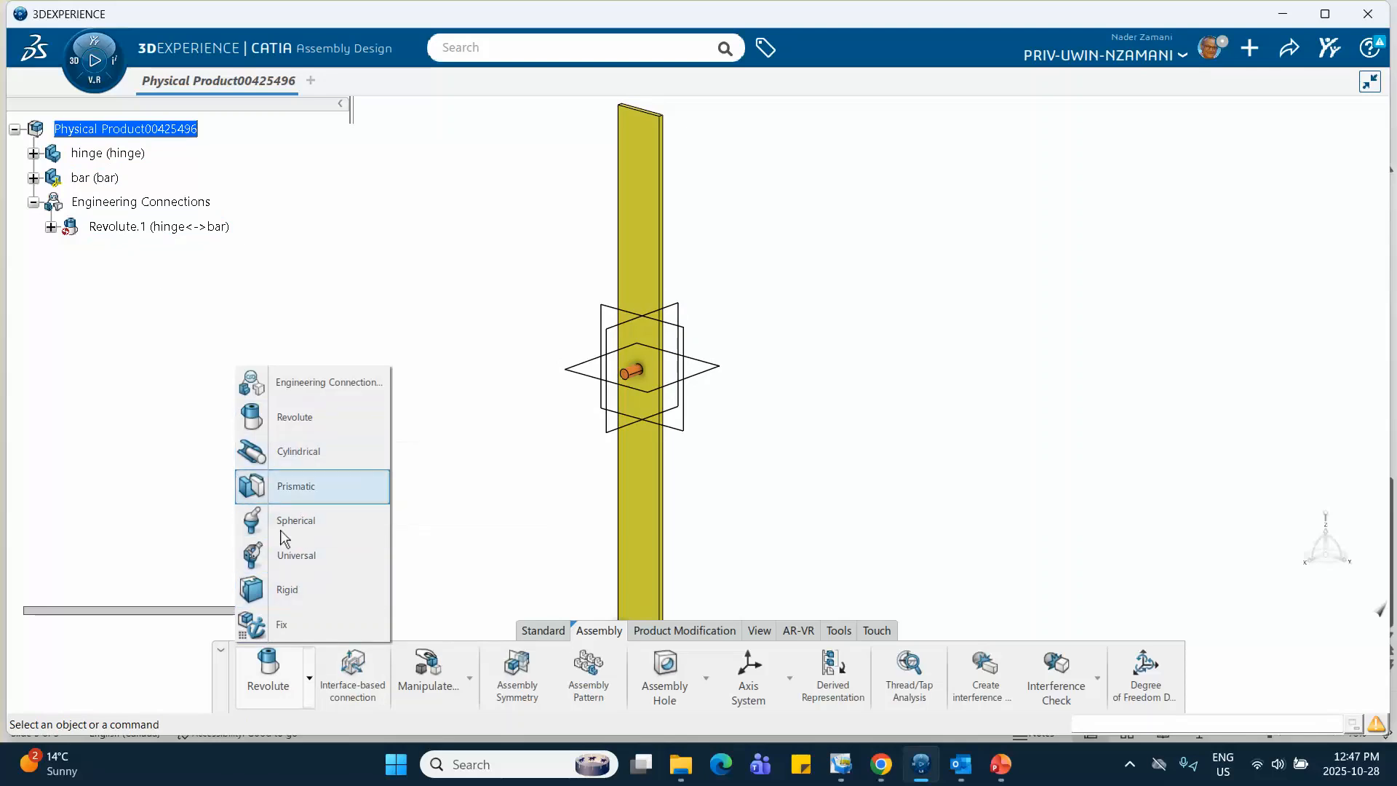
click(299, 626)
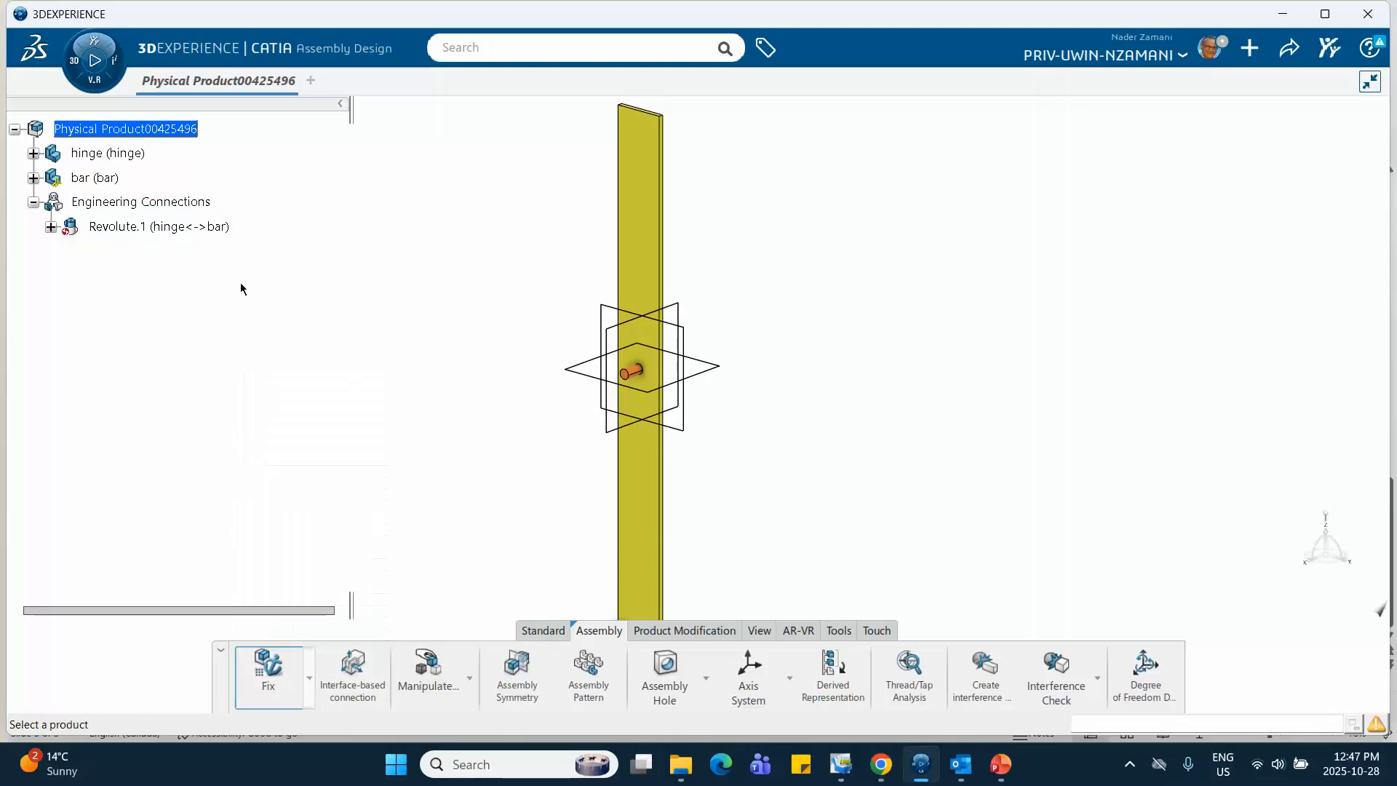
click(120, 158)
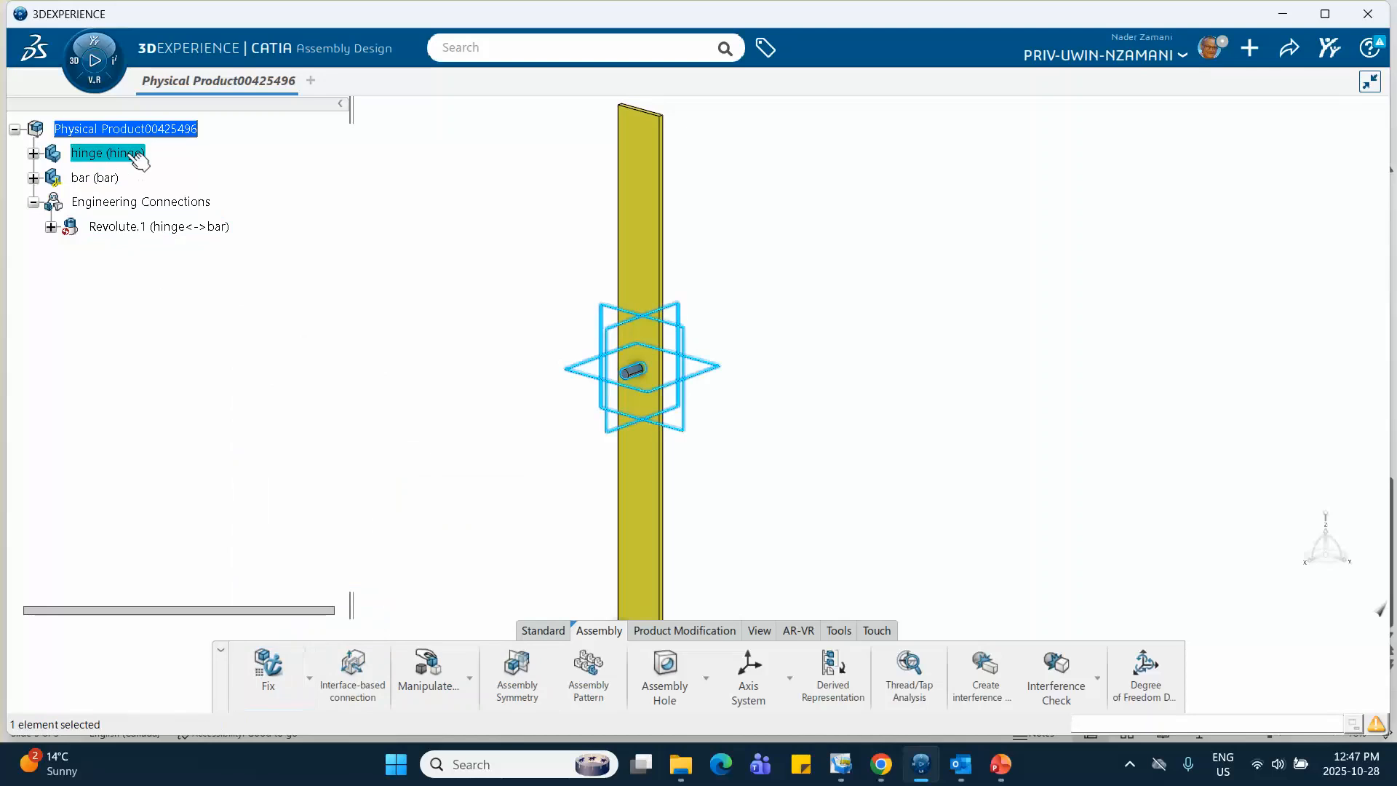
click(149, 339)
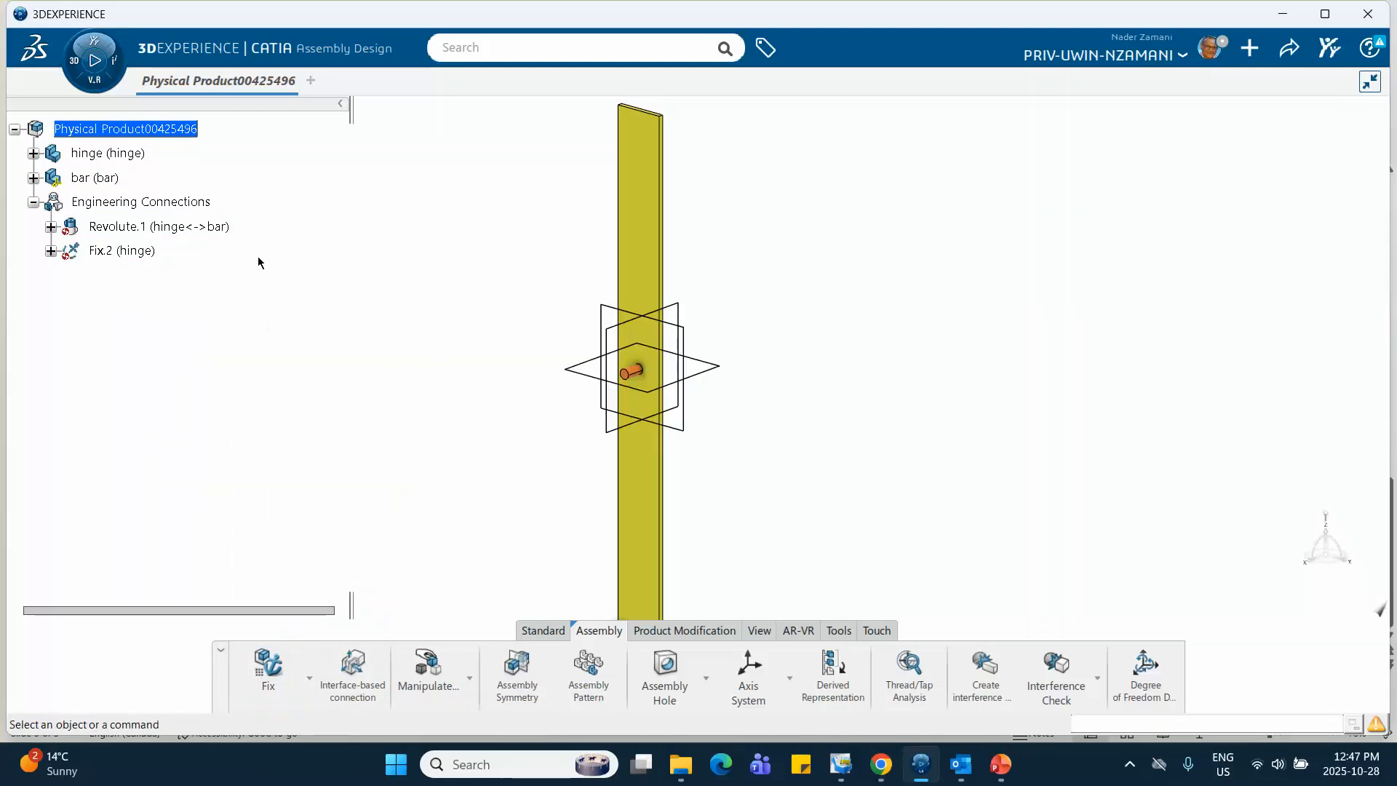
Switch to Motion Design and create Motion Analysis Case.1 for the product with a new mechanism
click(81, 75)
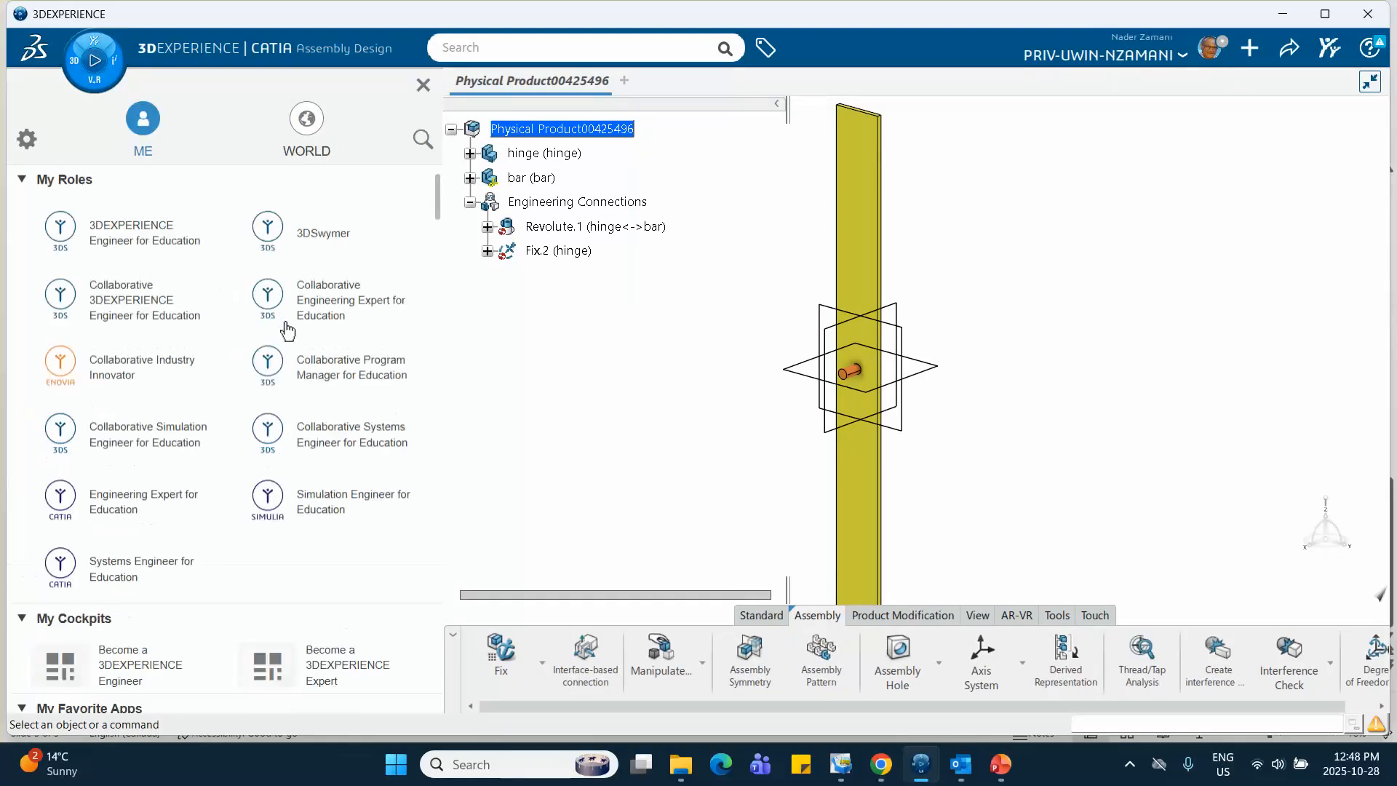
scroll(287, 331, down, 8)
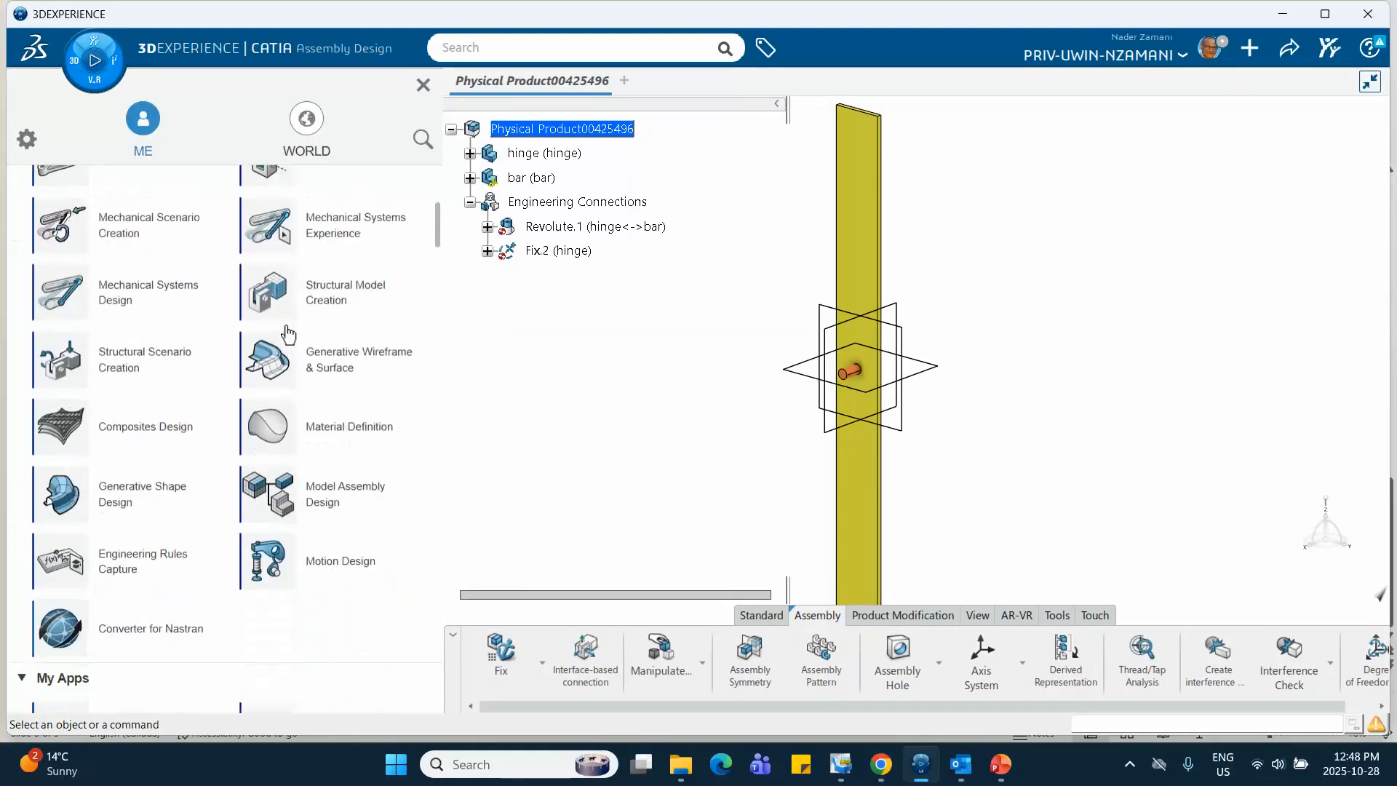
scroll(288, 331, down, 1)
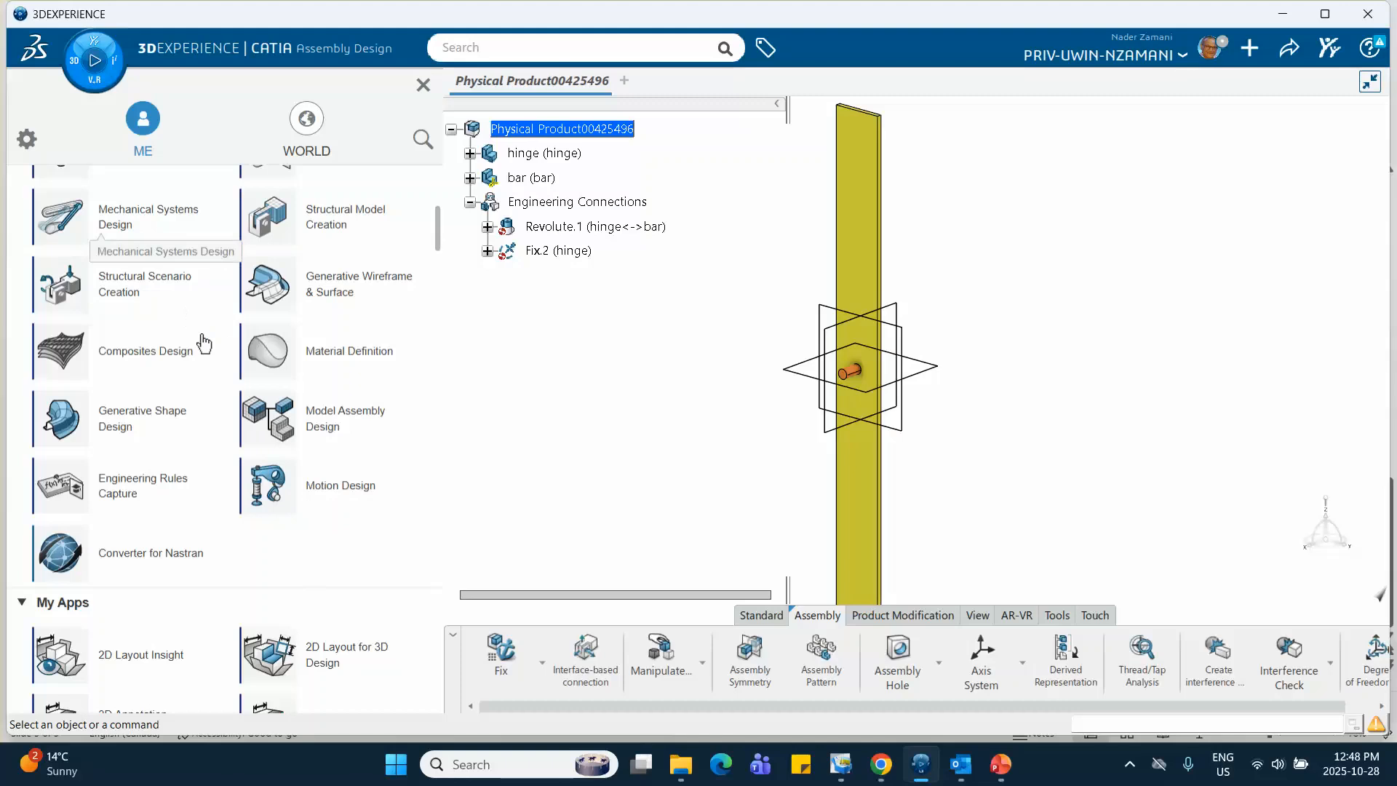
click(319, 495)
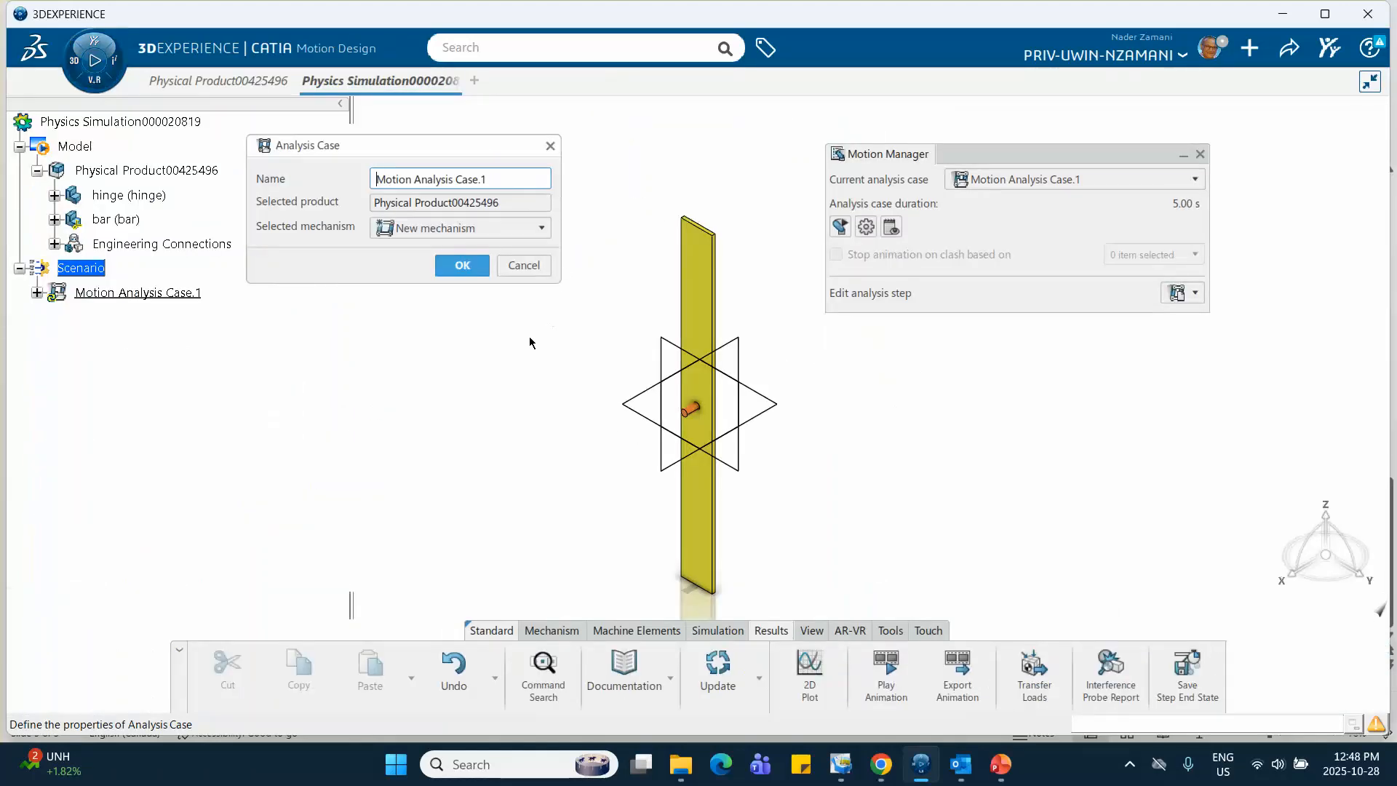
click(463, 264)
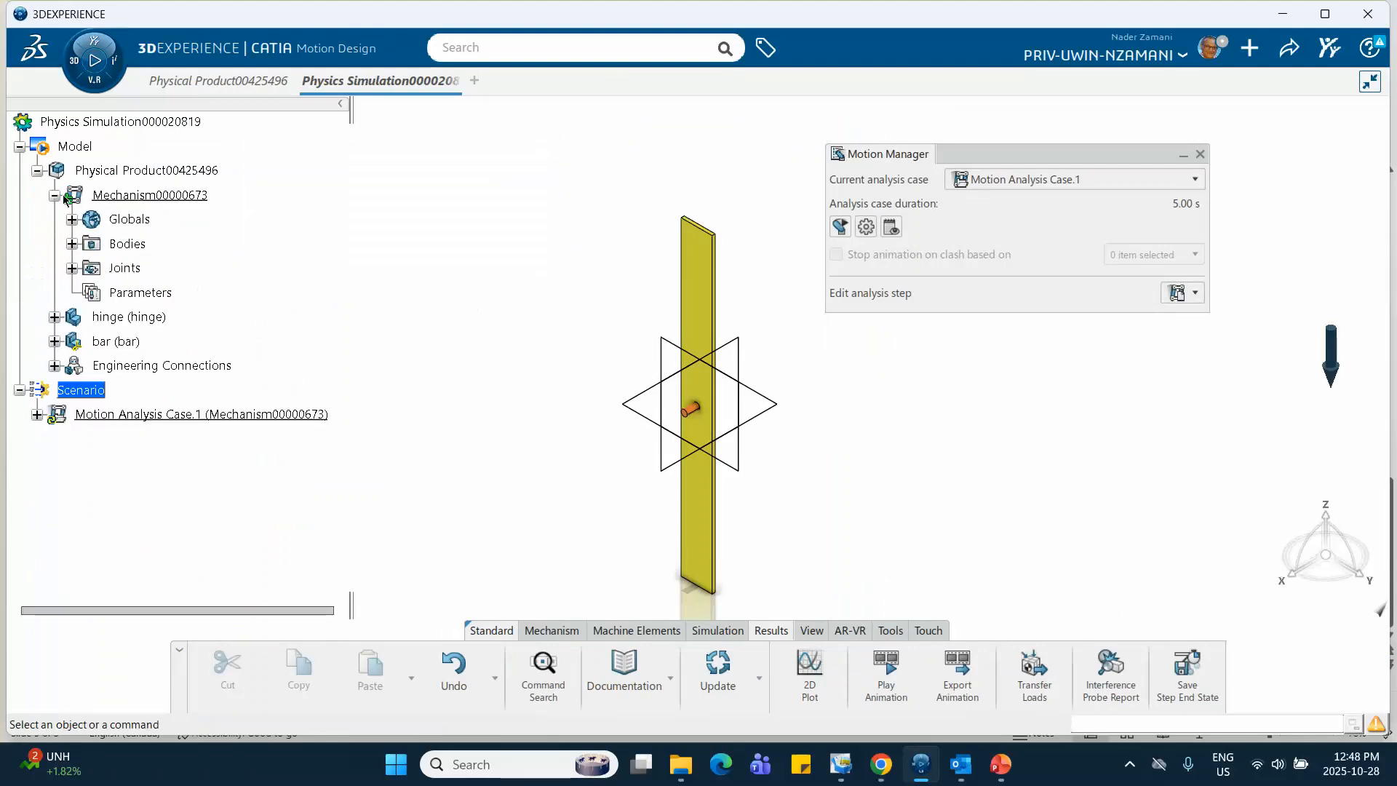
Expand the mechanism's Joints and Bodies nodes to examine which joints and bodies it contains
click(72, 245)
click(72, 244)
click(72, 268)
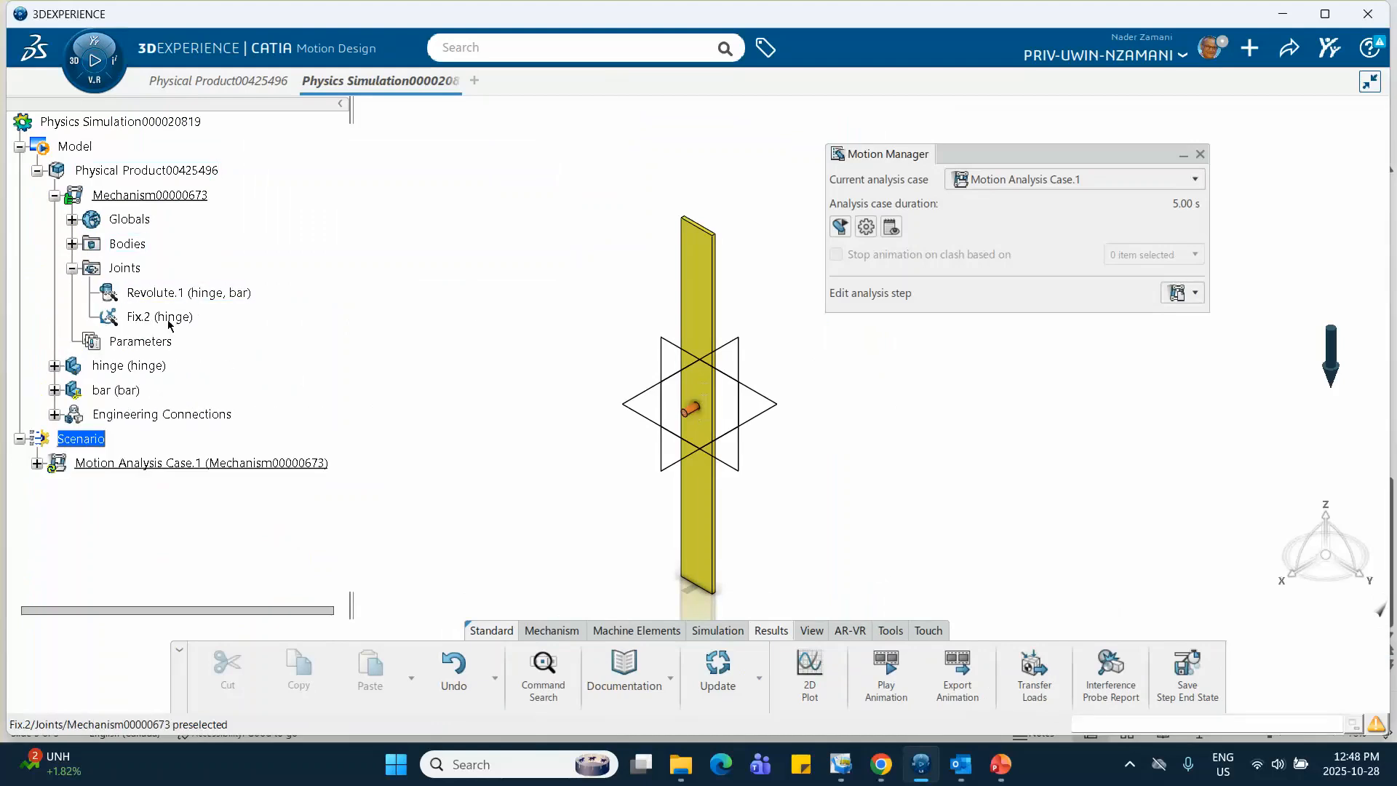
click(73, 245)
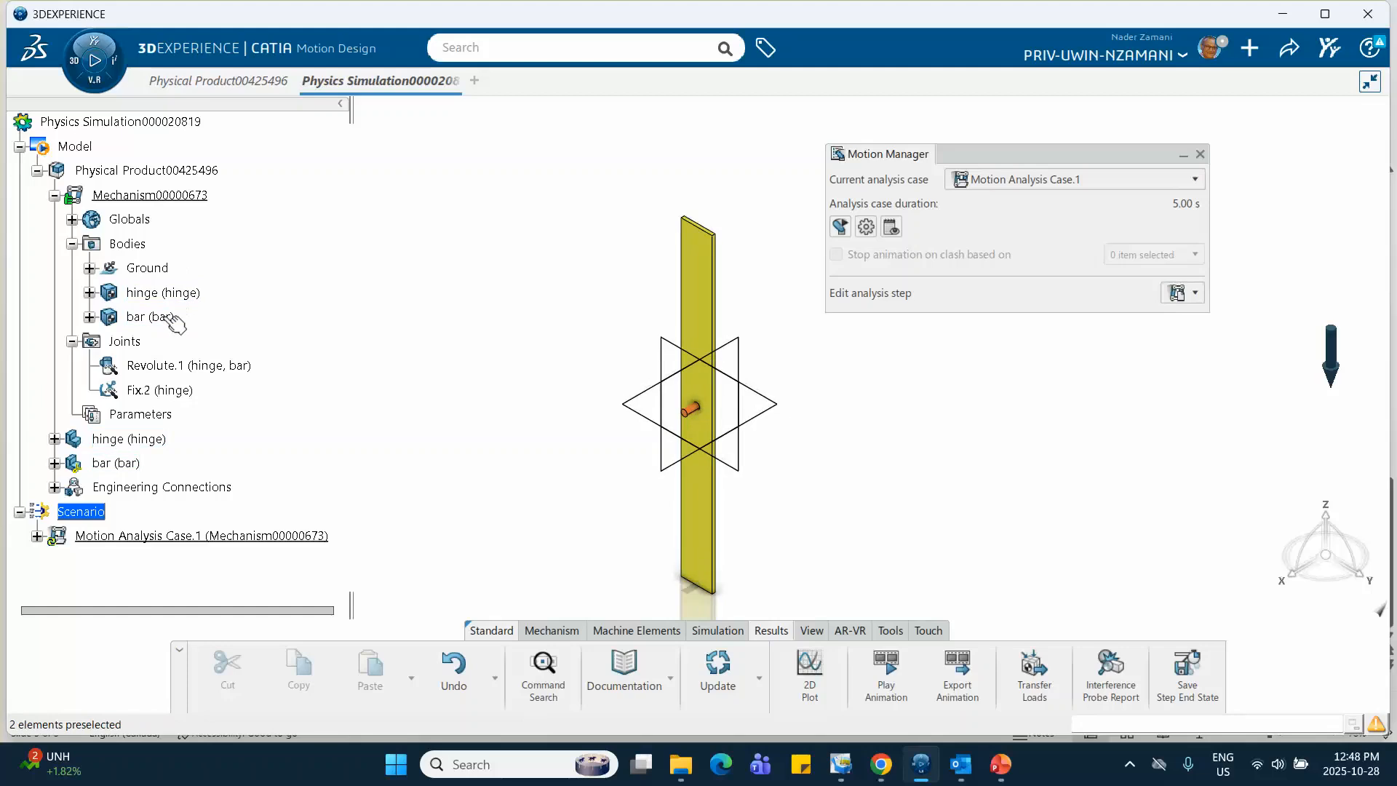
Examine the bar body's mass and inertia properties and compare the mass with the problem data on slide 2 in PowerPoint
click(136, 316)
double_click(136, 317)
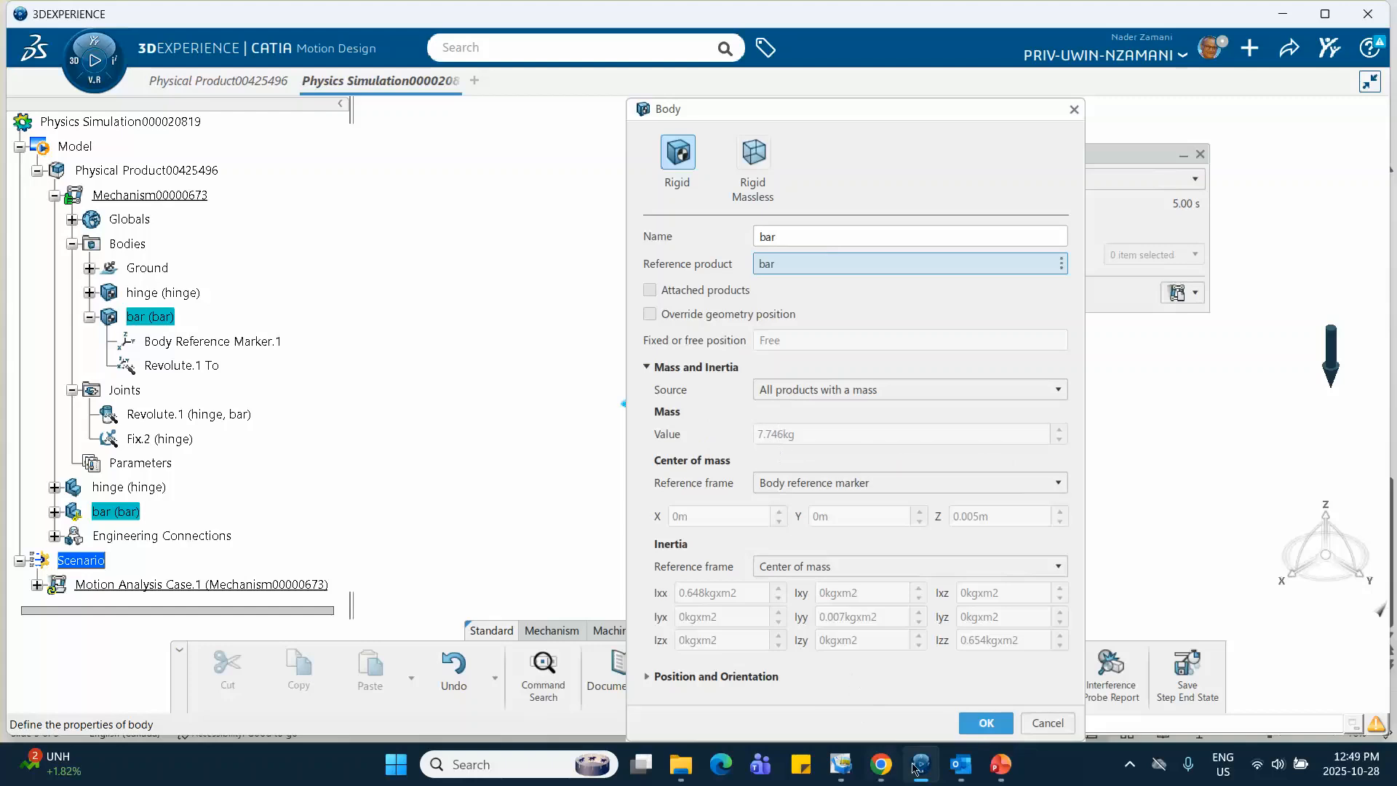
click(1001, 764)
click(126, 355)
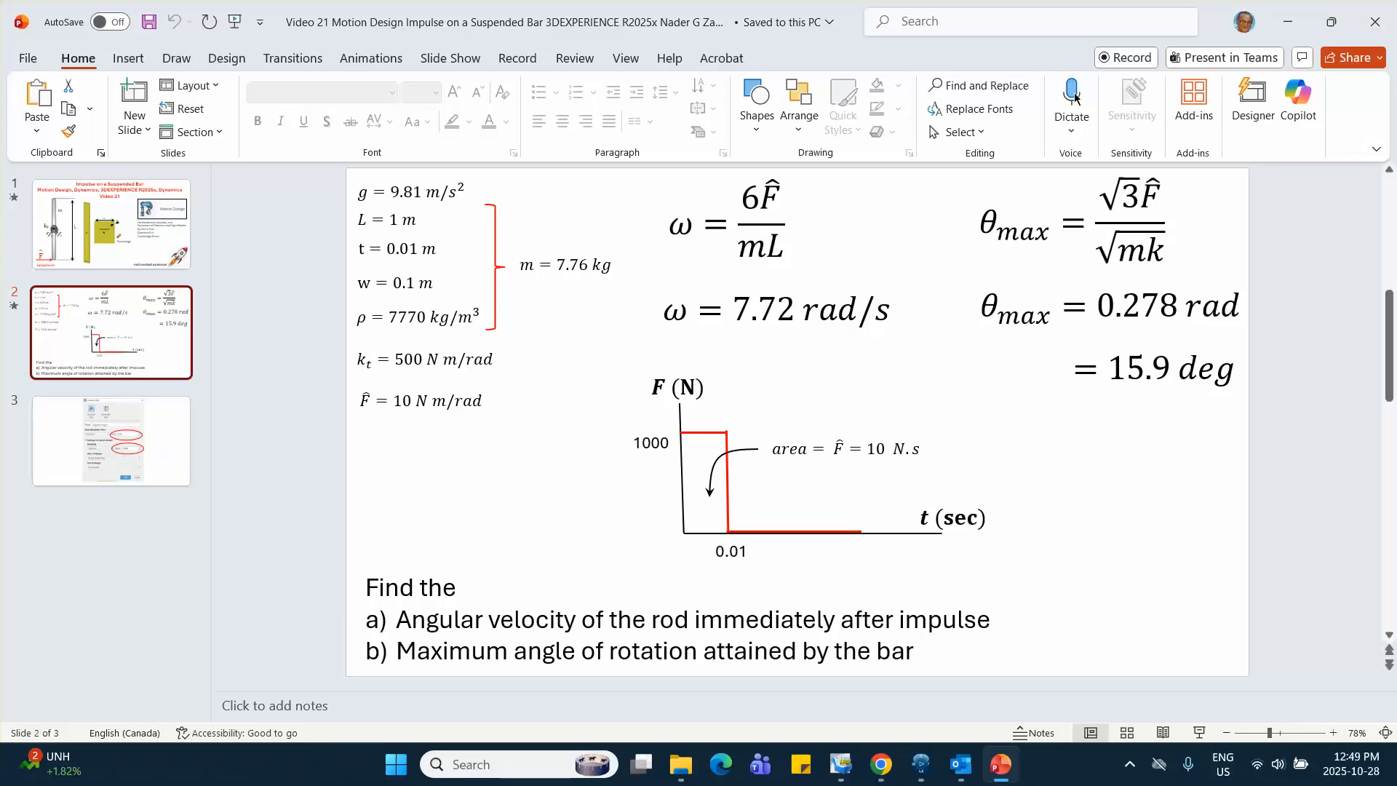
click(1287, 22)
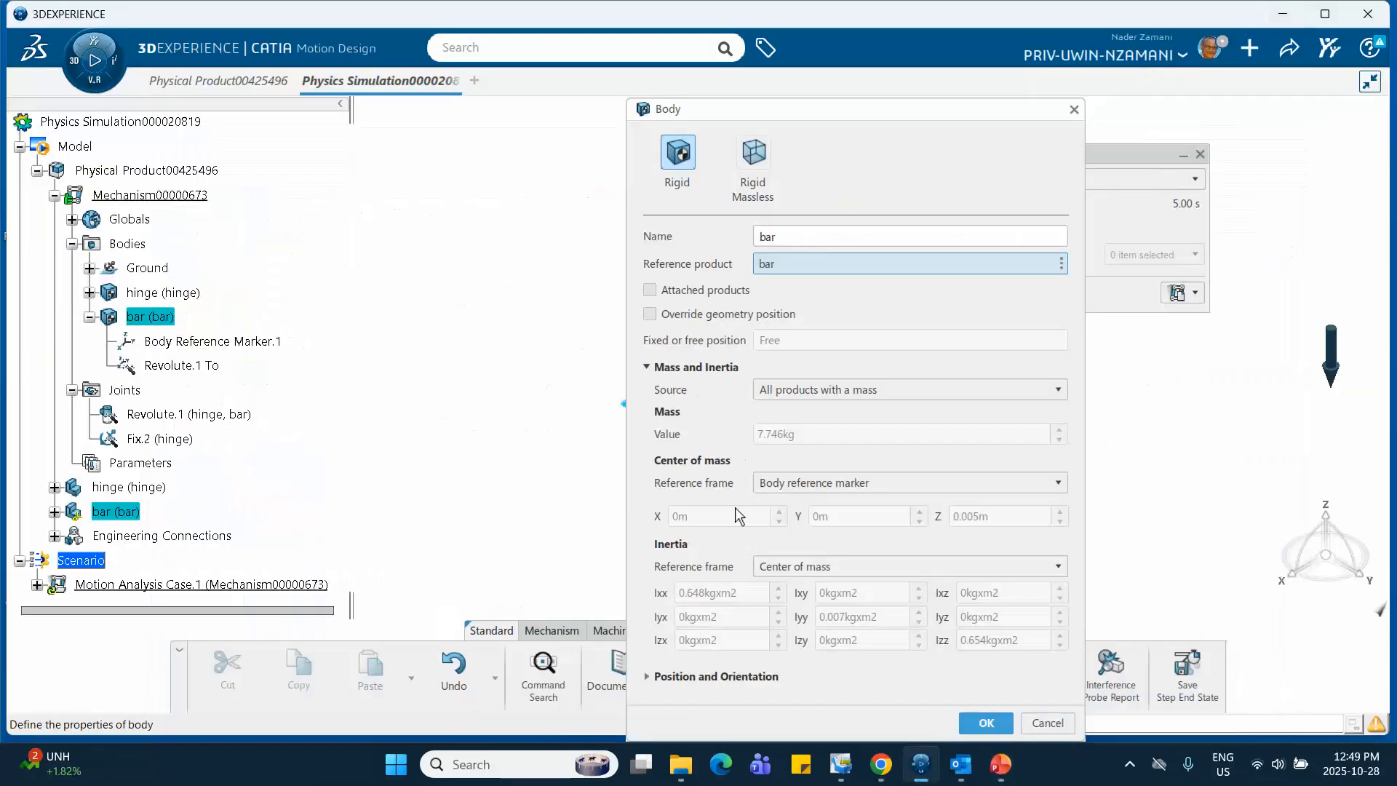
click(986, 723)
Expand the mechanism's Globals node to examine its contents and bring up the Mechanism commands
click(186, 236)
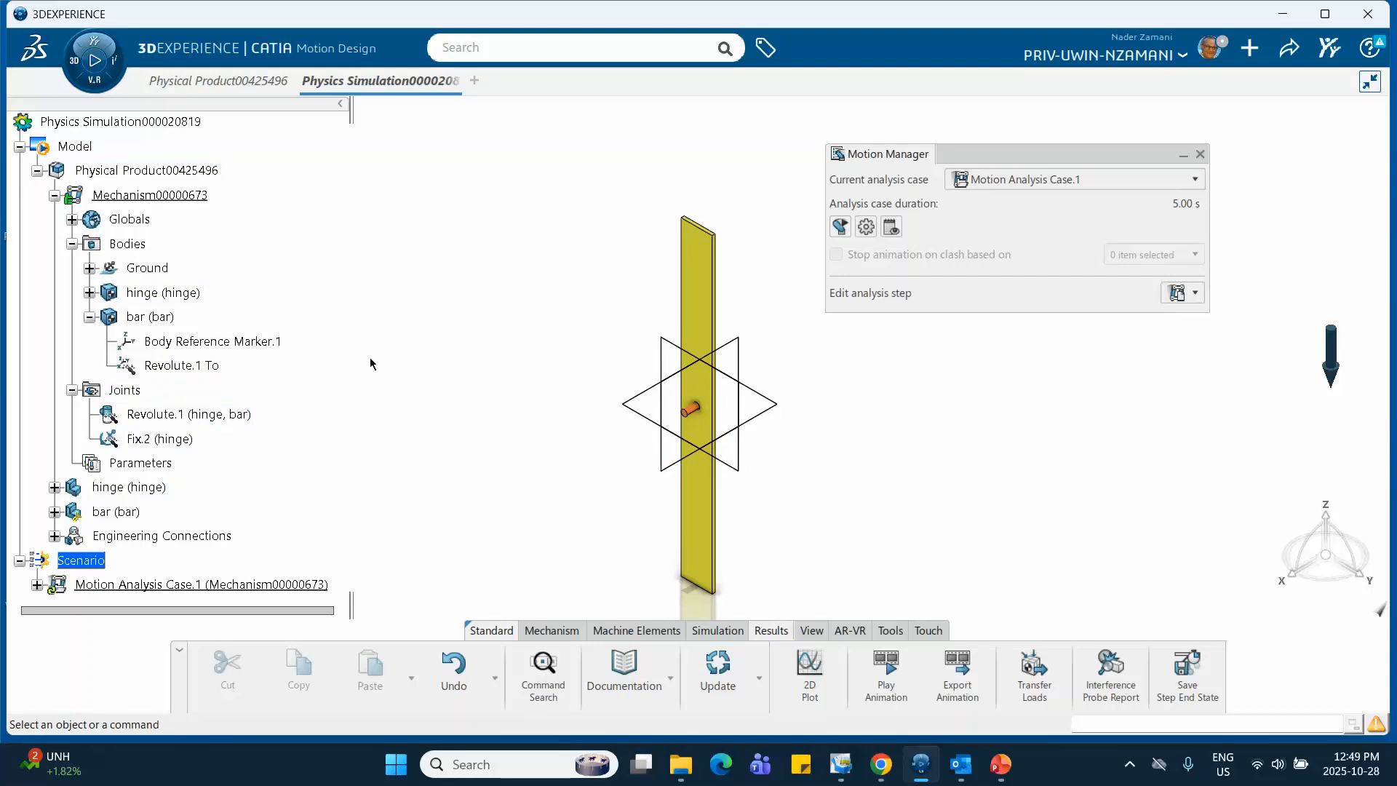
scroll(146, 346, down, 3)
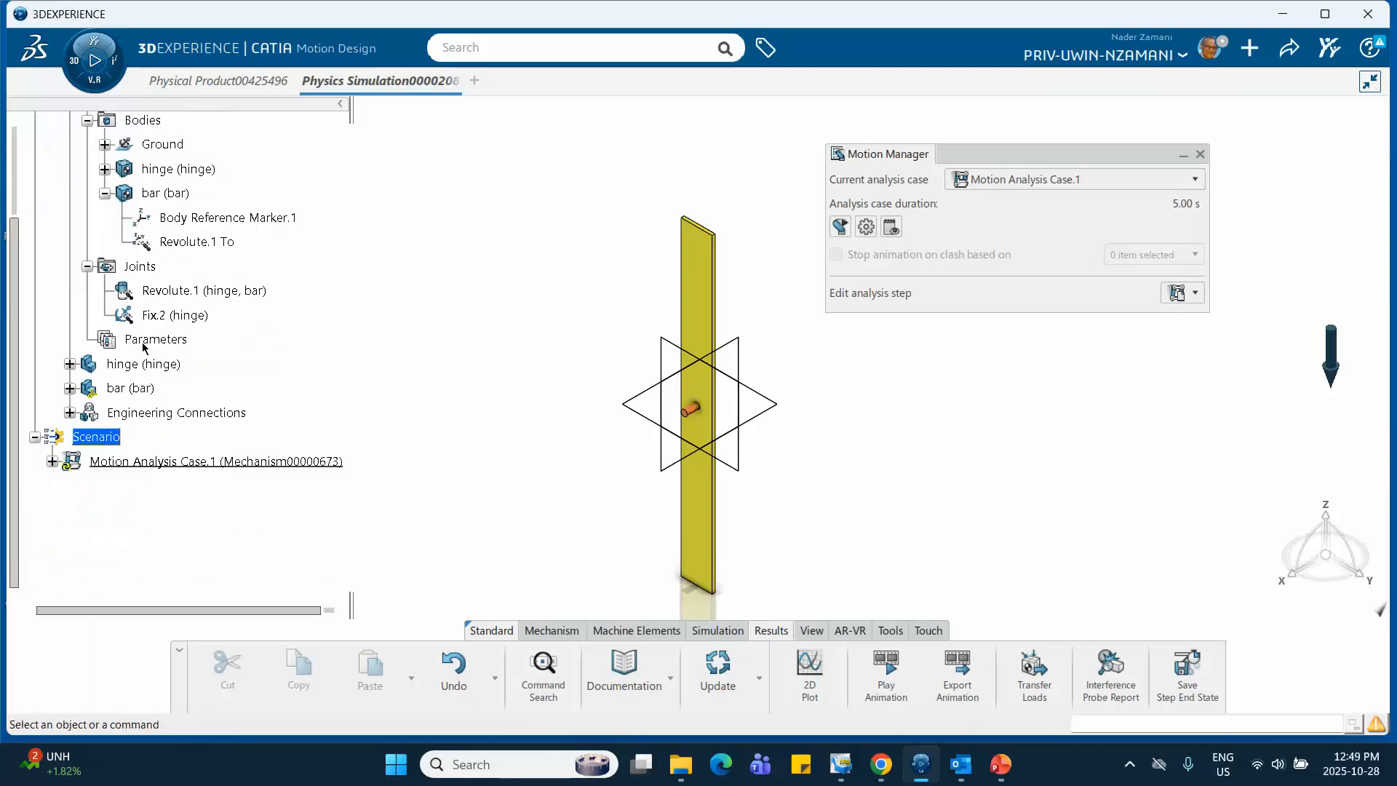
scroll(145, 346, up, 3)
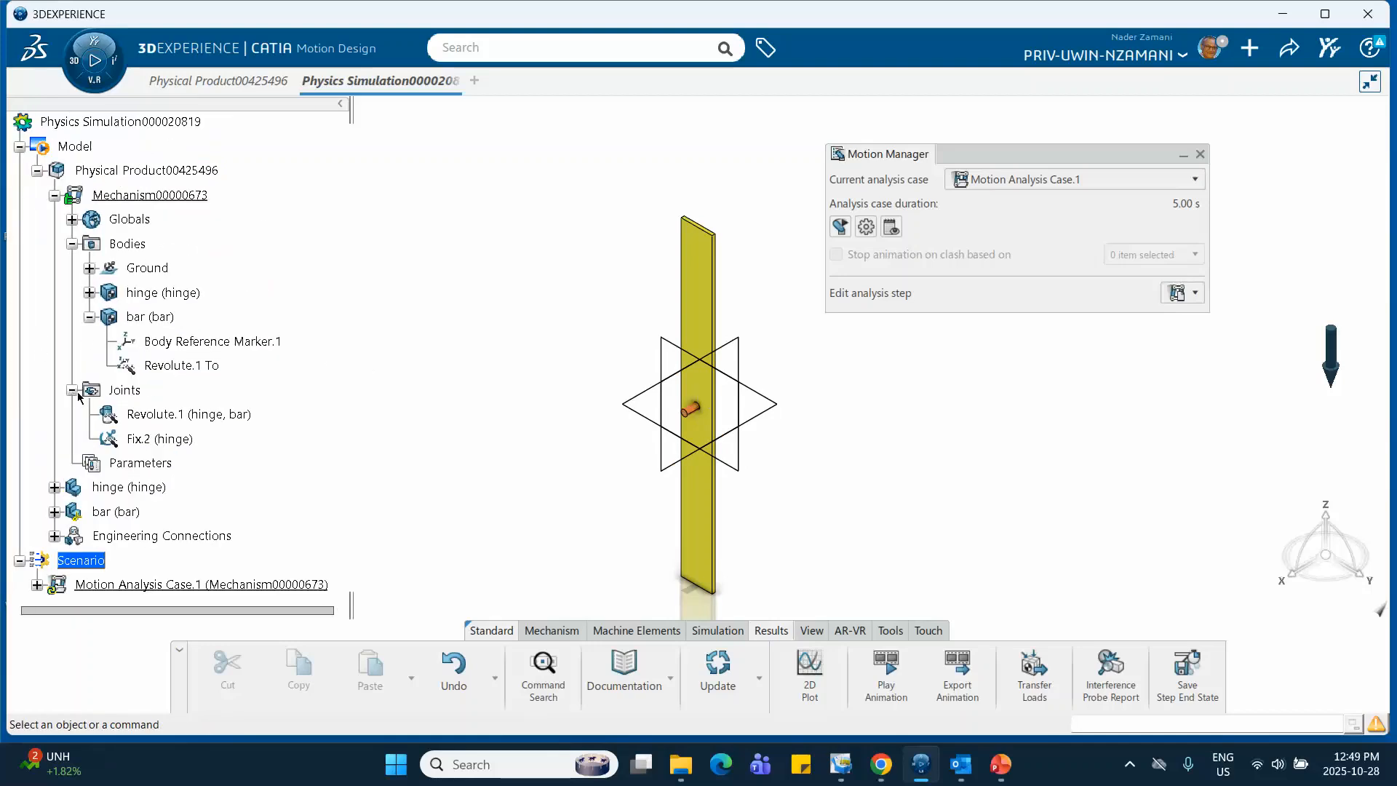
click(72, 220)
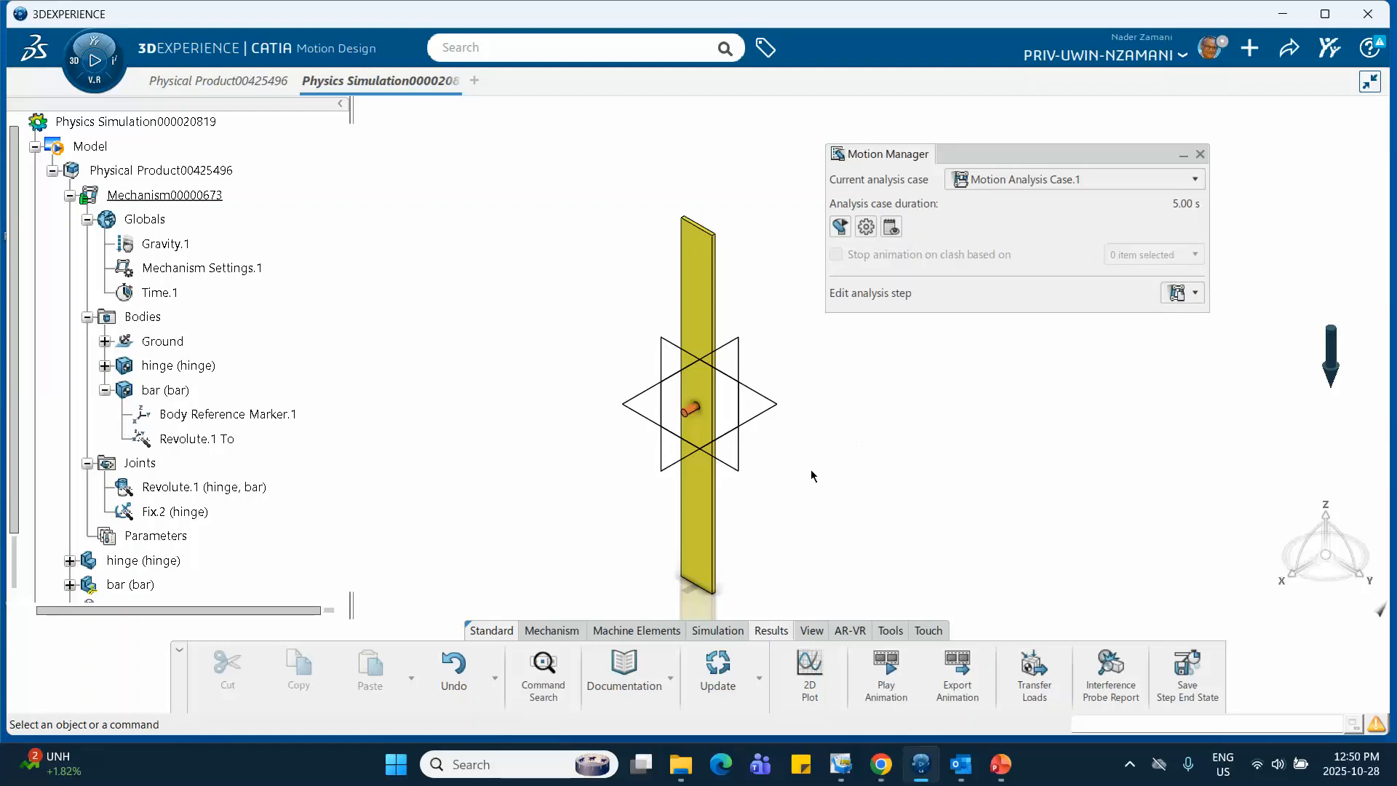
click(553, 636)
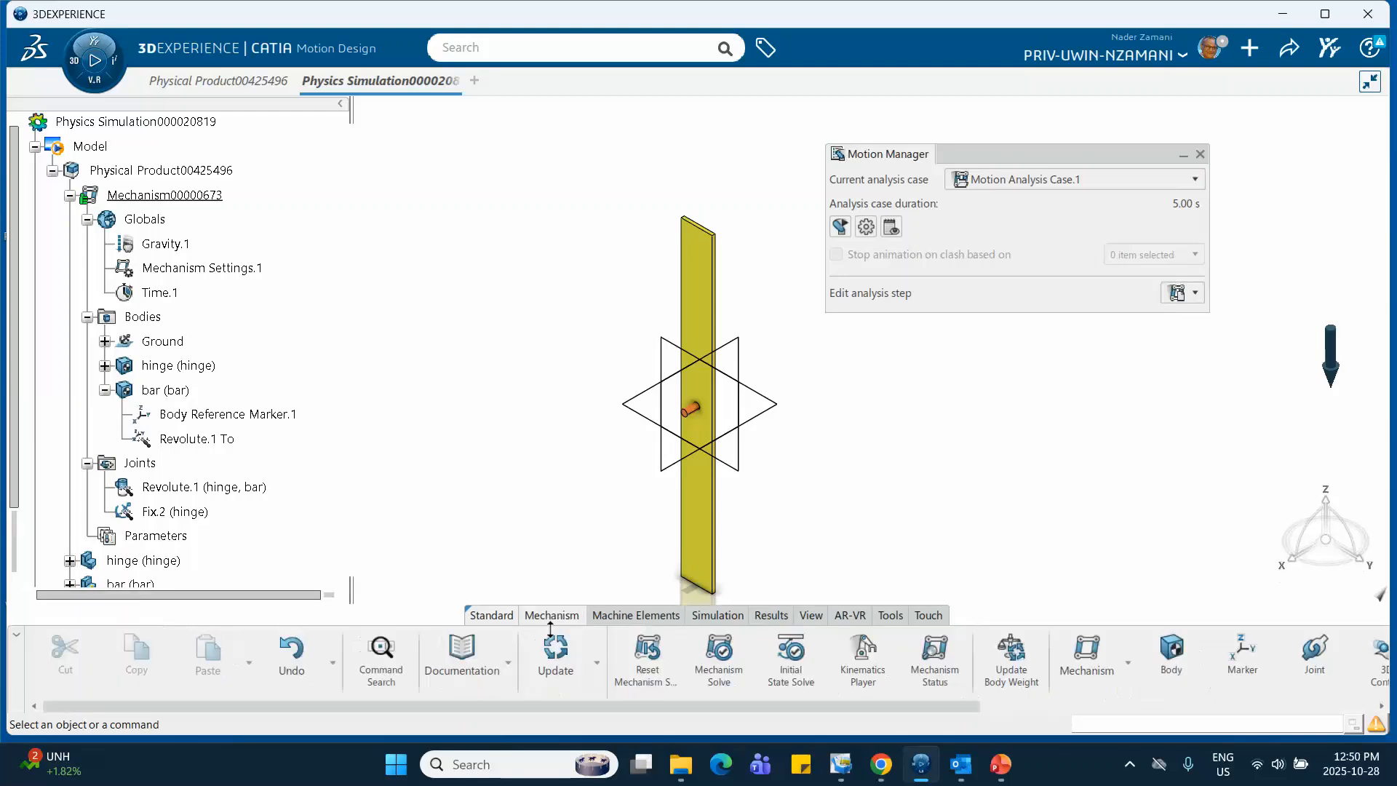
scroll(752, 700, down, 1)
scroll(765, 681, down, 4)
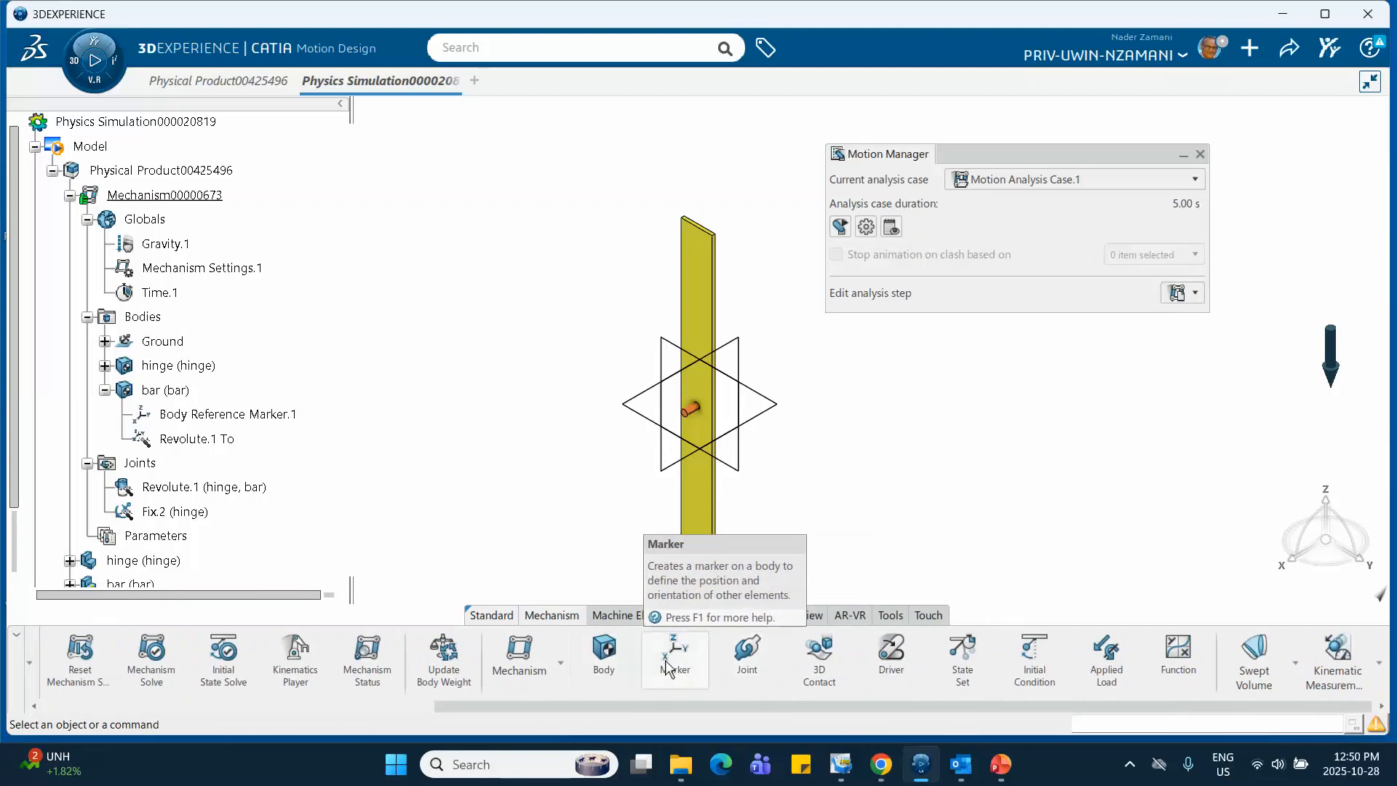
scroll(658, 658, up, 2)
scroll(658, 658, down, 2)
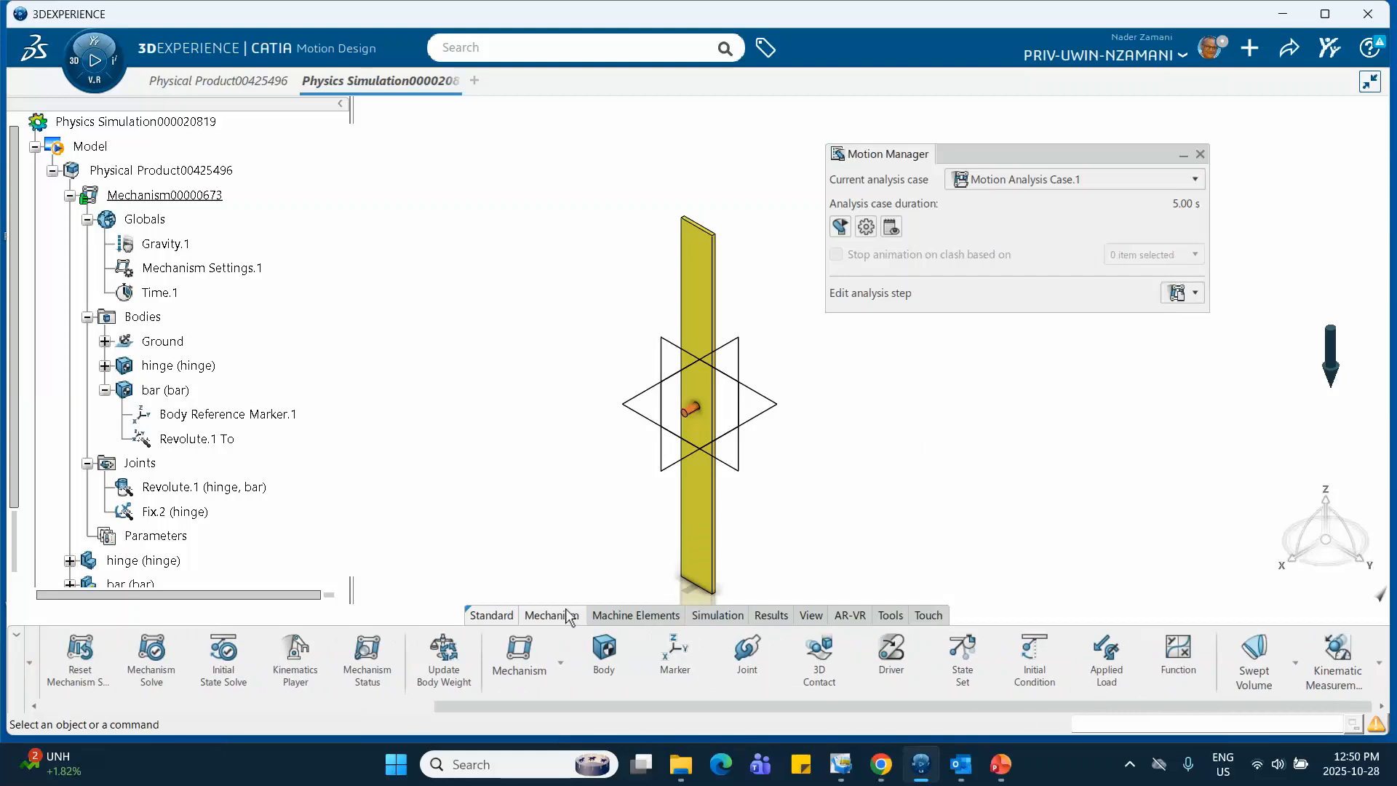
Start a torsion spring with spring end 1 on the hinge pin's circular end face and spring end 2 on the surrounding bar face
click(624, 614)
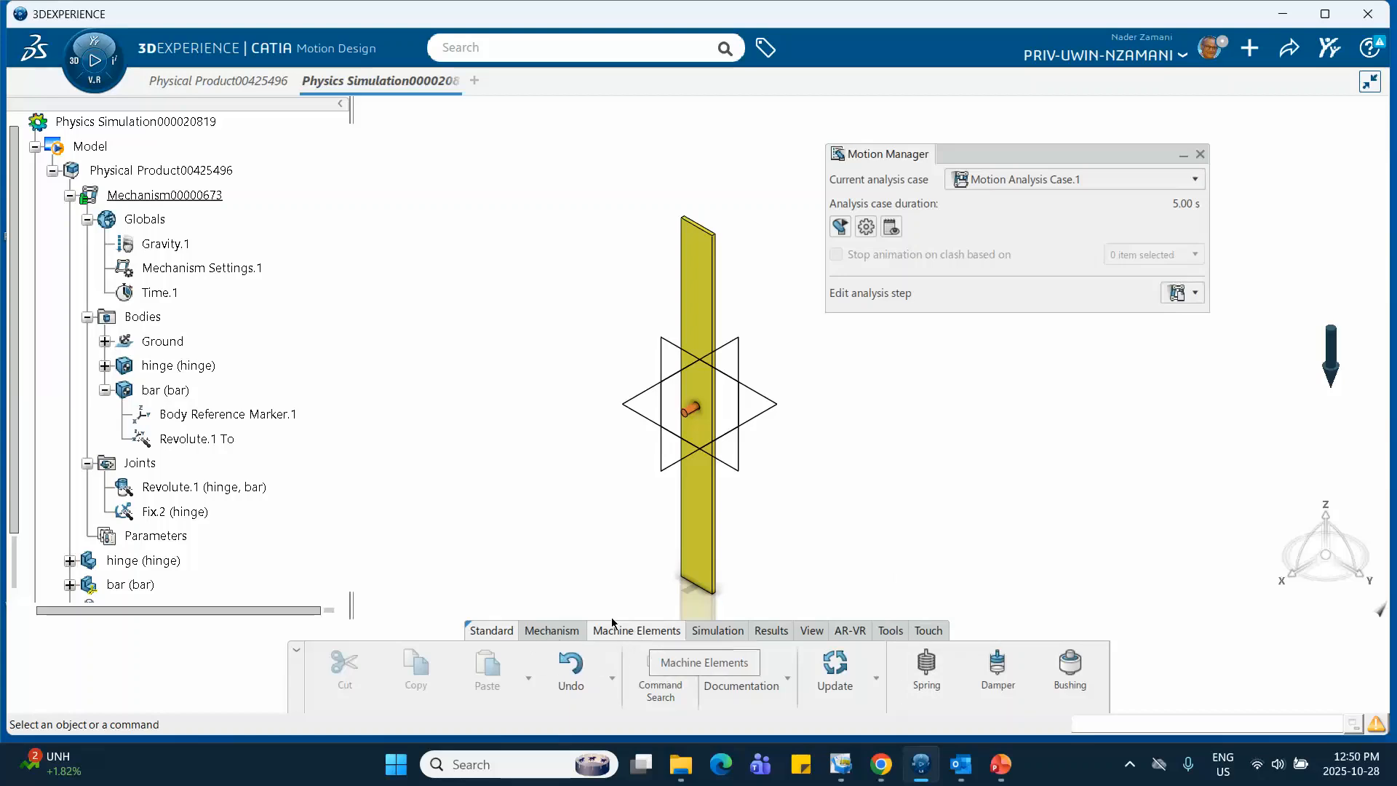
click(928, 673)
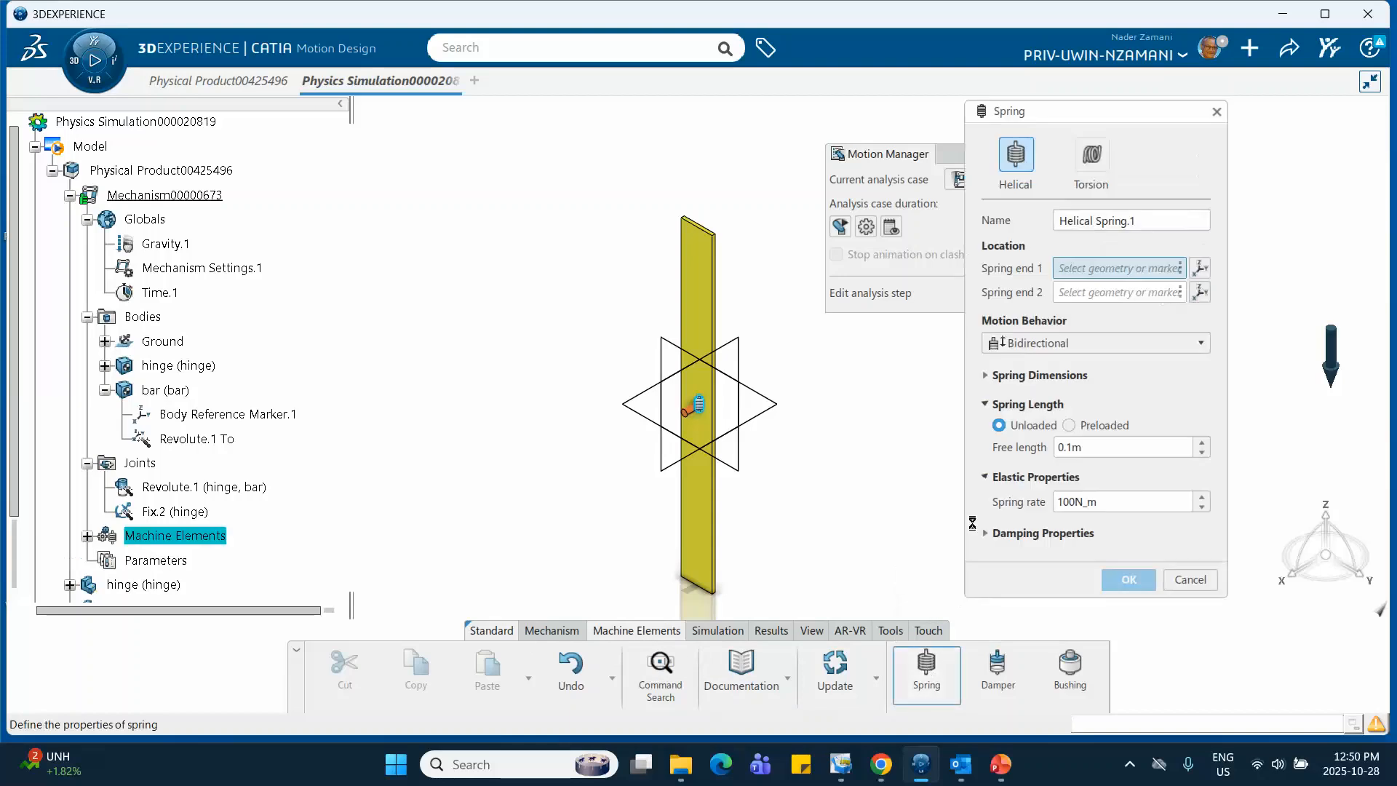
click(1092, 157)
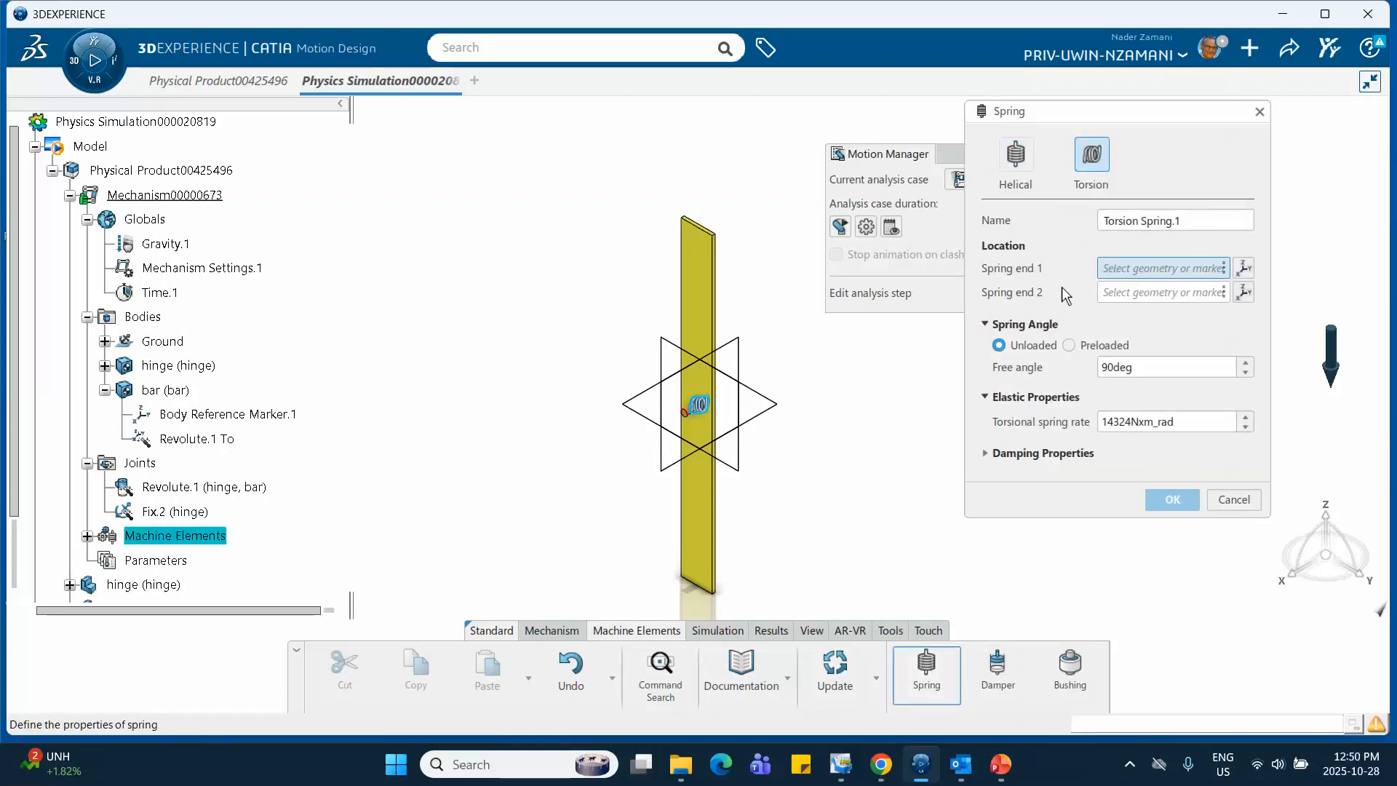
middle_drag(829, 417, 430, 399)
middle_drag(809, 495, 603, 280)
middle_drag(842, 535, 746, 571)
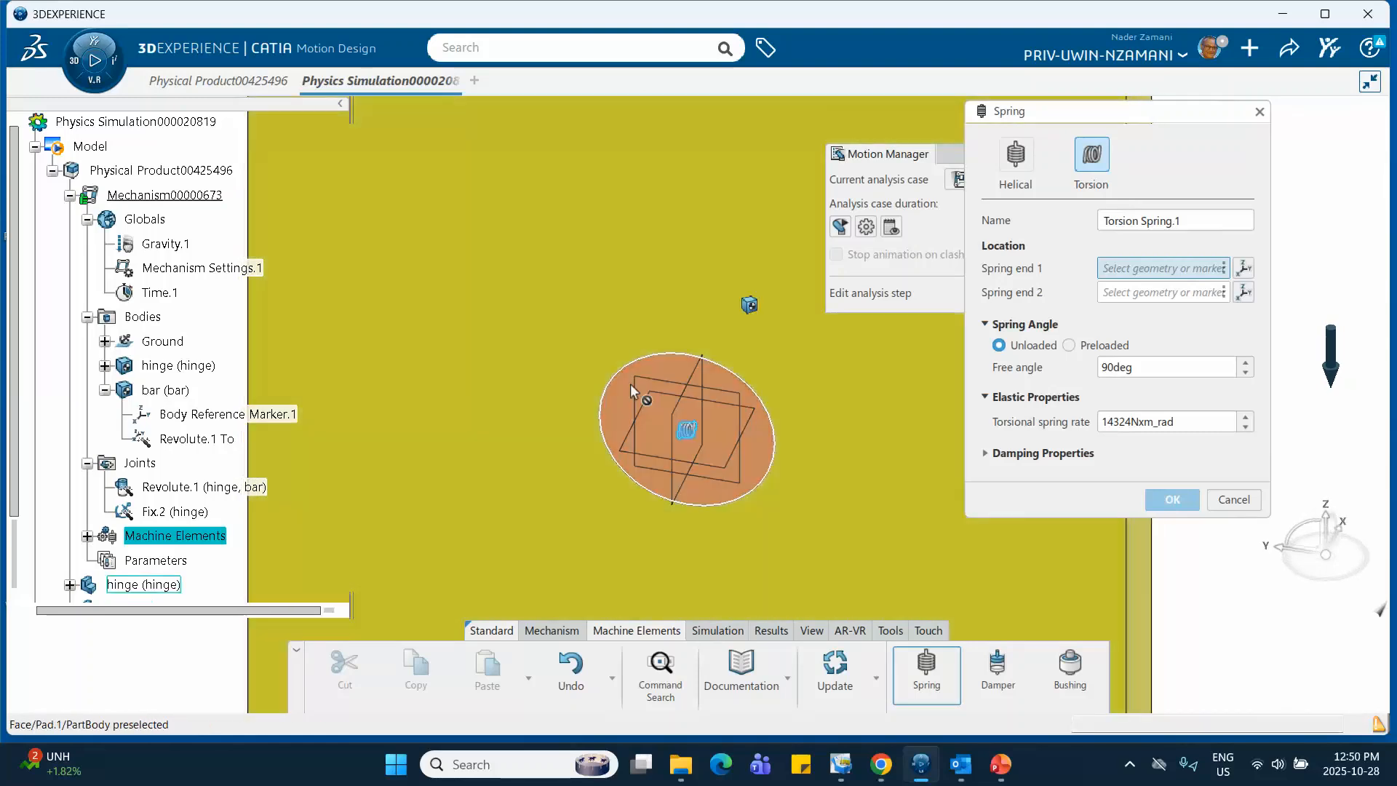
click(676, 378)
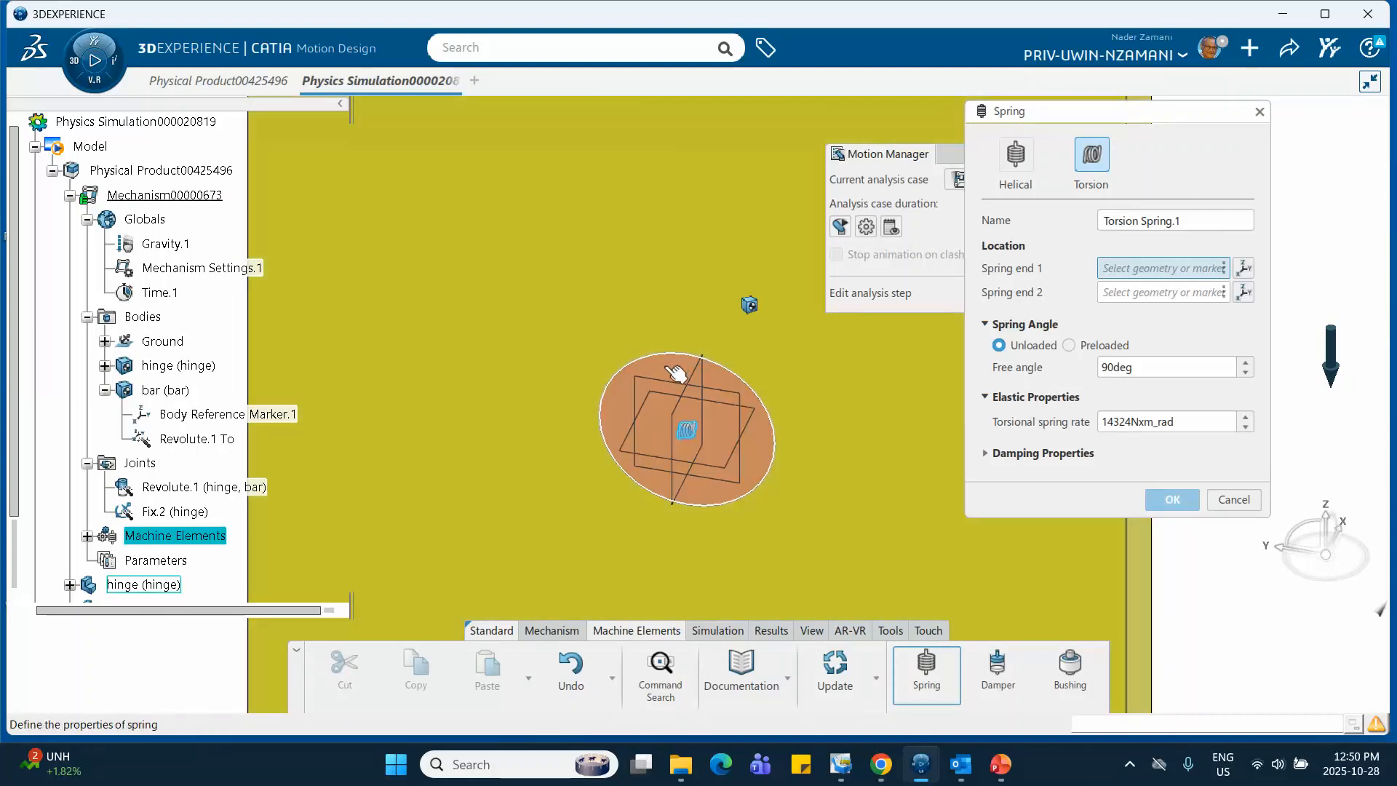
click(676, 374)
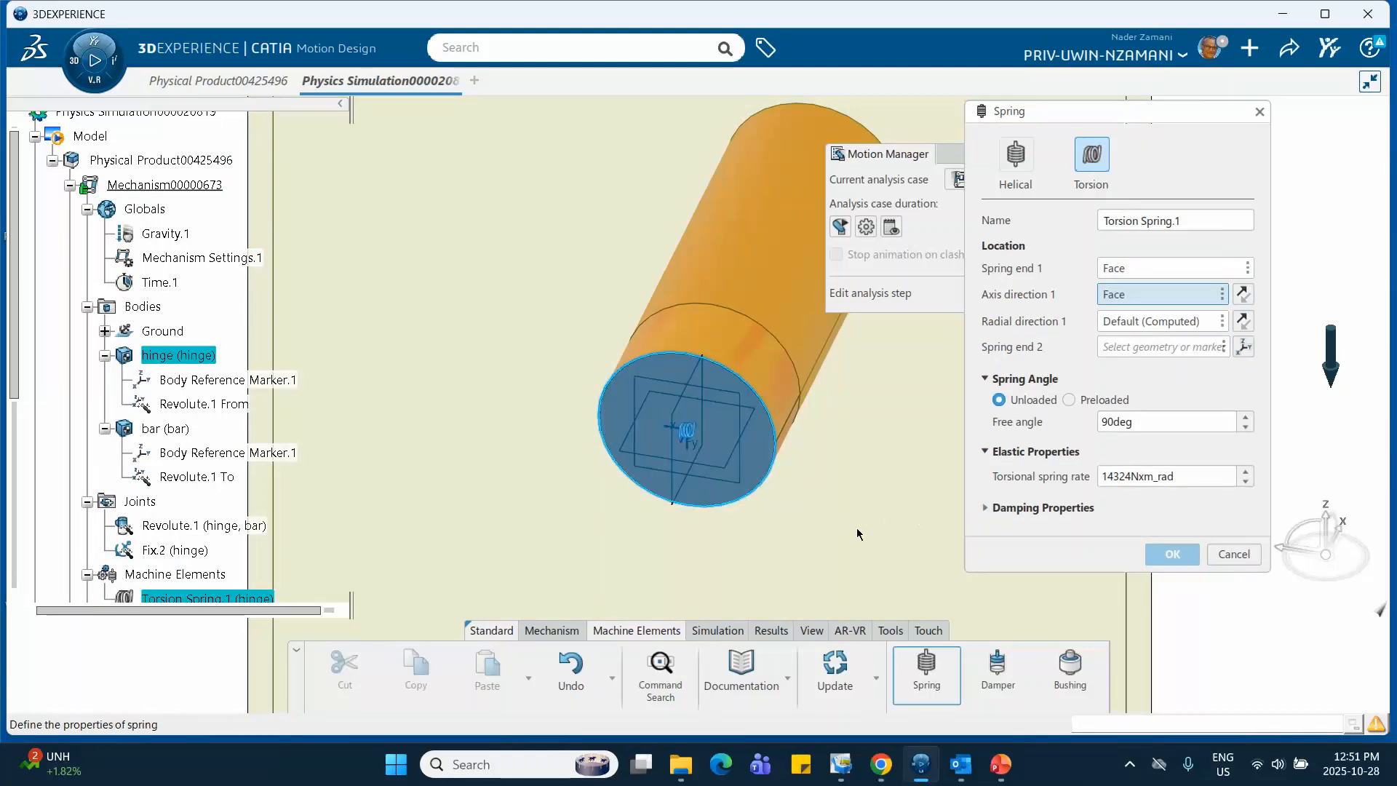
click(1131, 353)
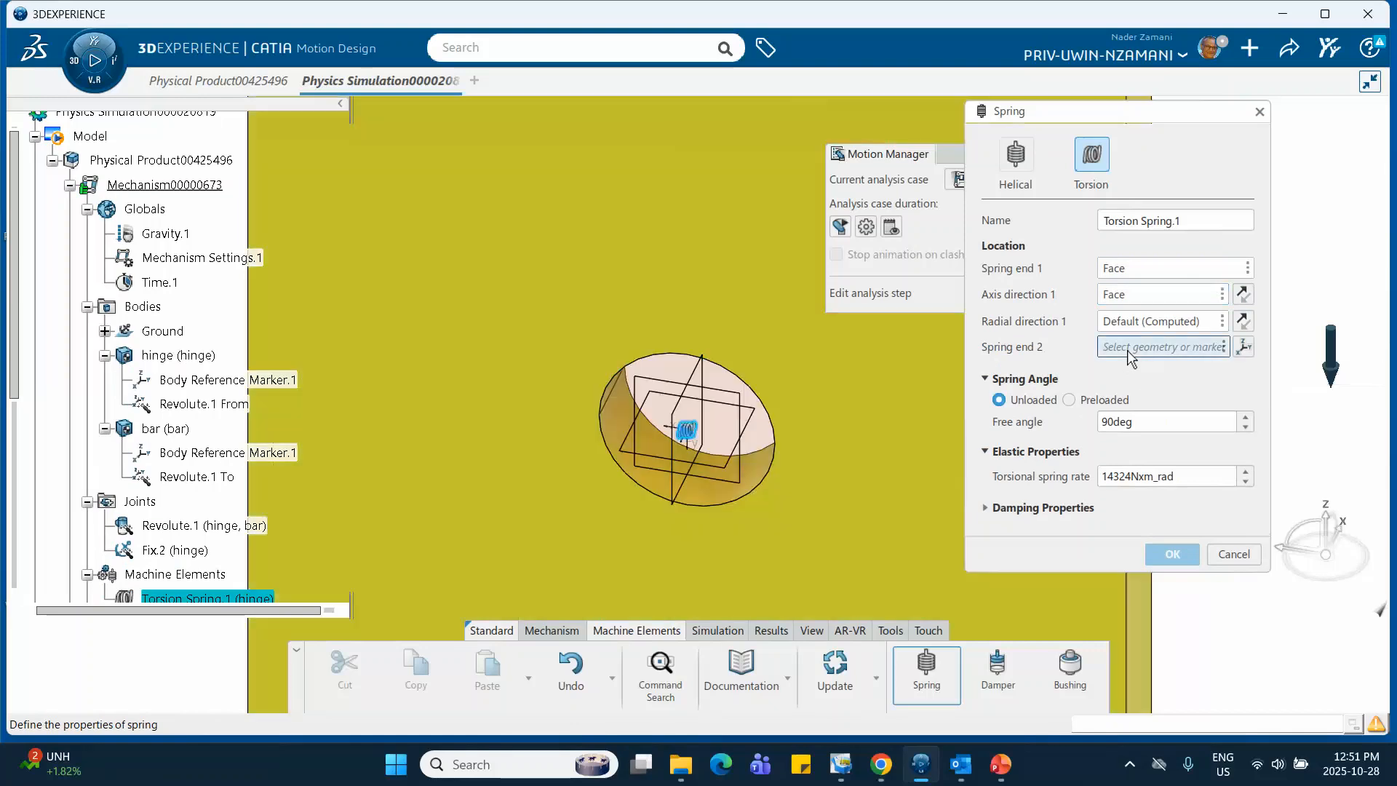
click(866, 404)
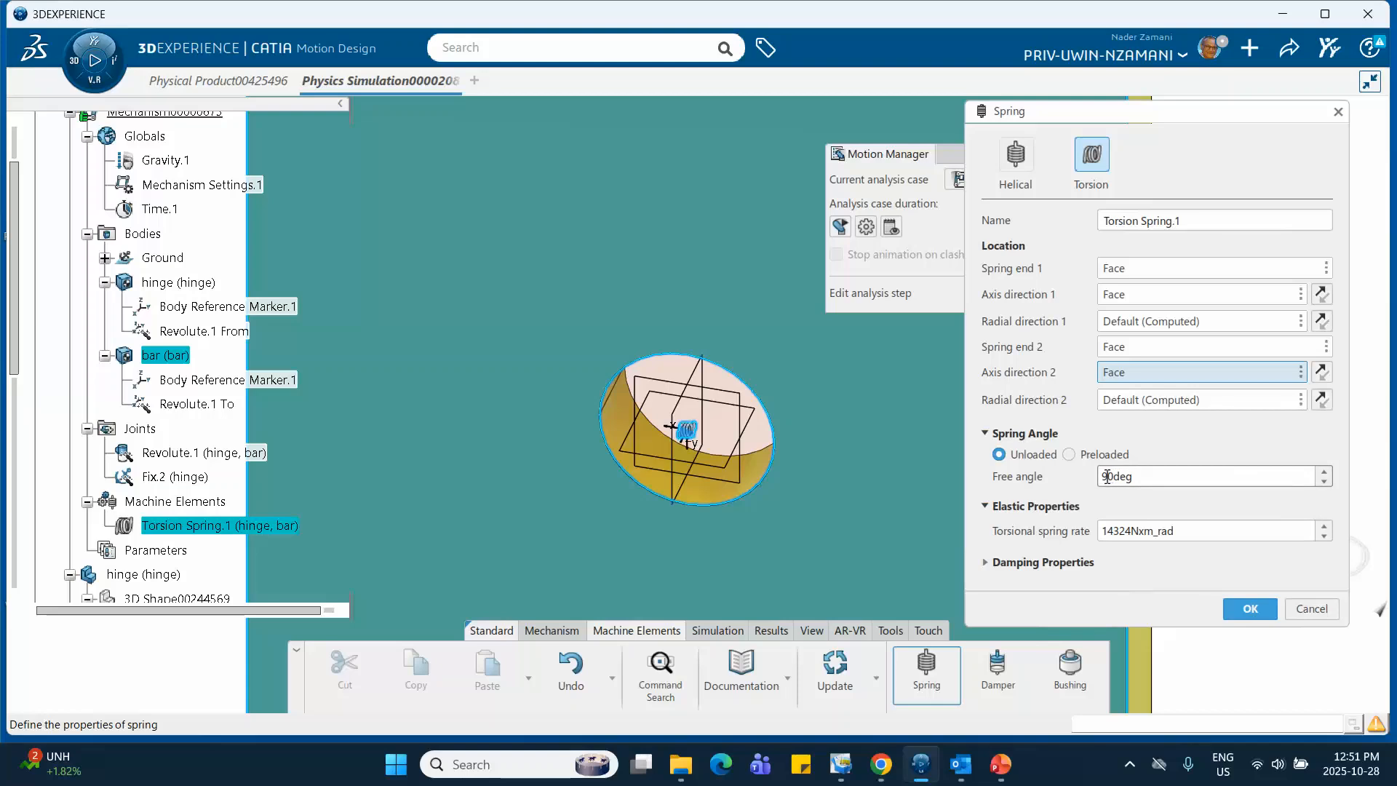
Switch to PowerPoint and examine the problem data on slide 2 for the torsional spring rate
mouse_move(1000, 770)
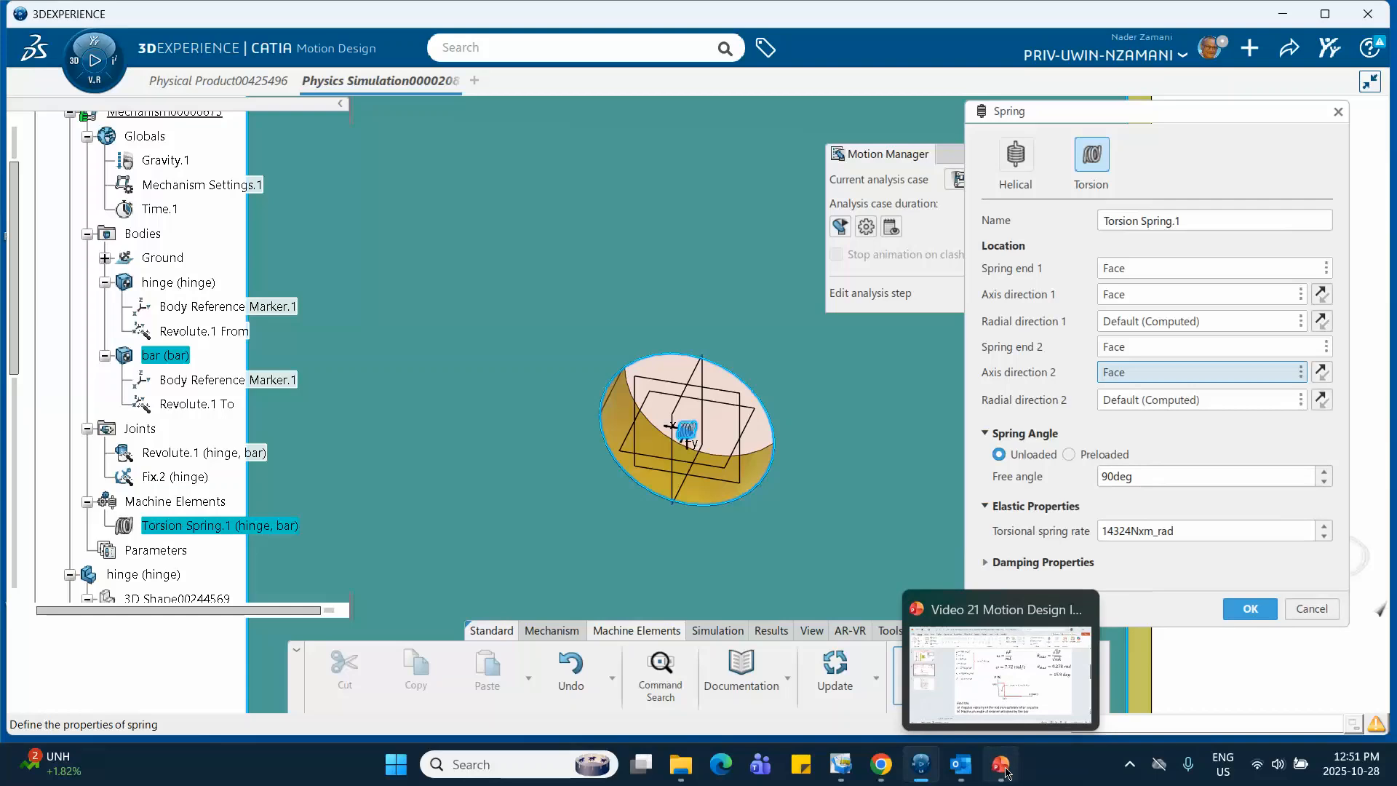
click(1005, 770)
click(124, 327)
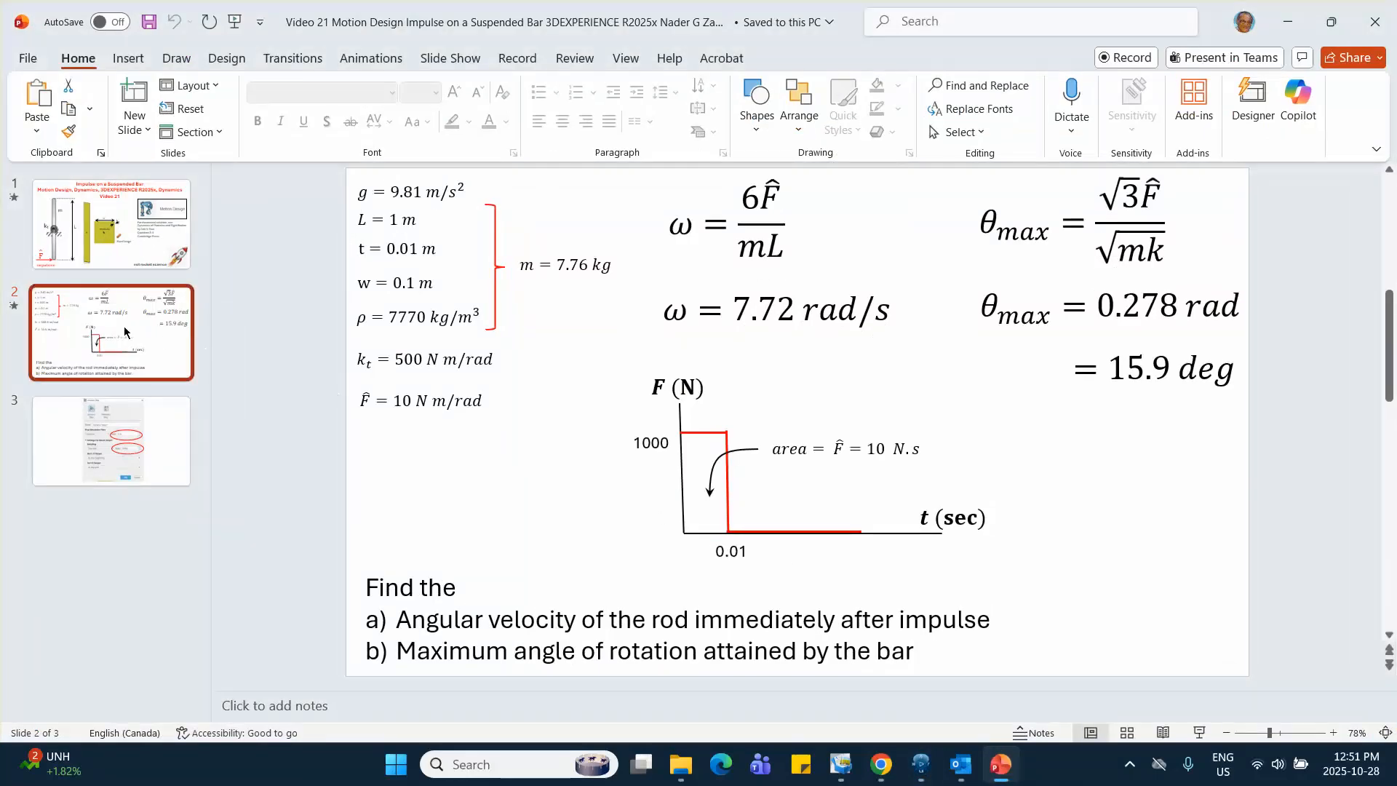
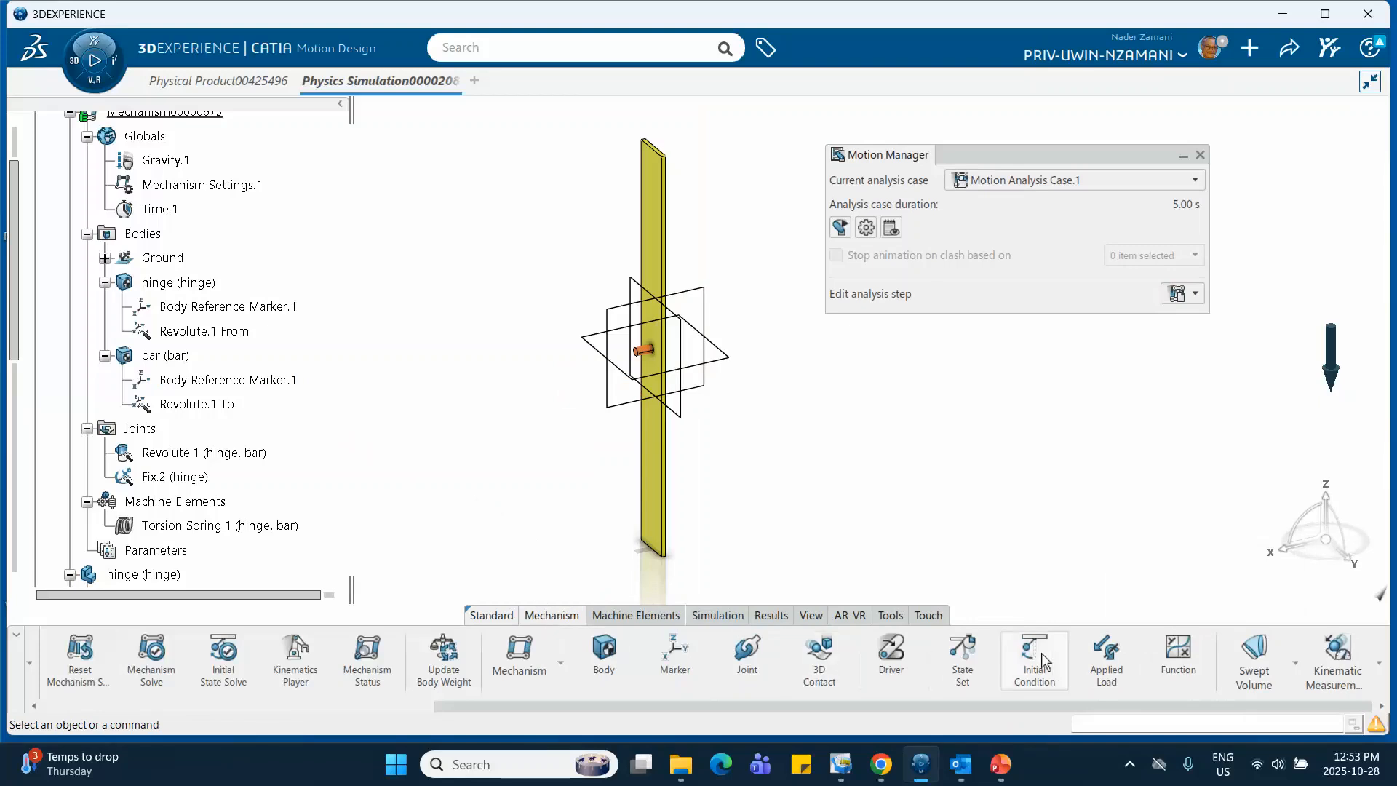
Start a new function of time with Force as the dependent quantity
click(1178, 655)
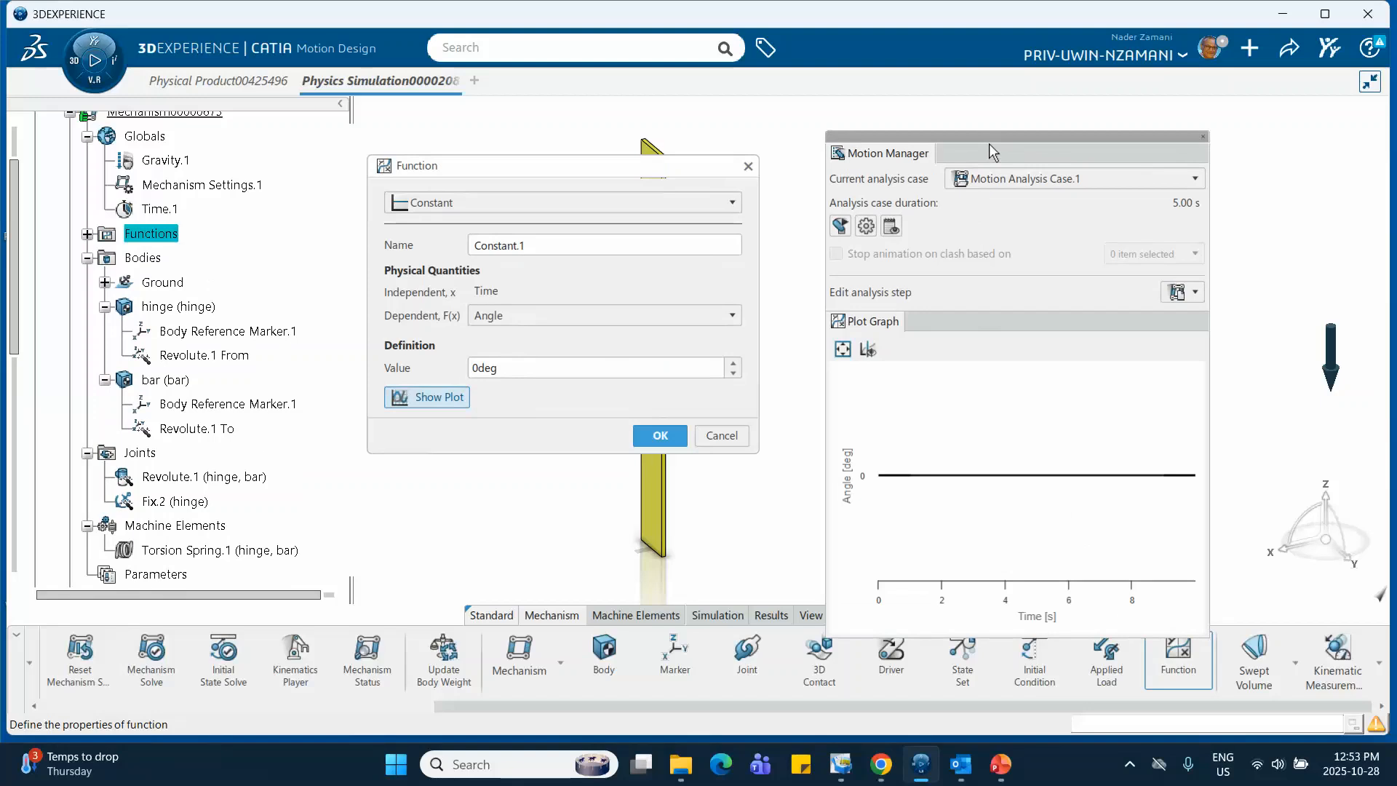
drag(988, 137, 973, 111)
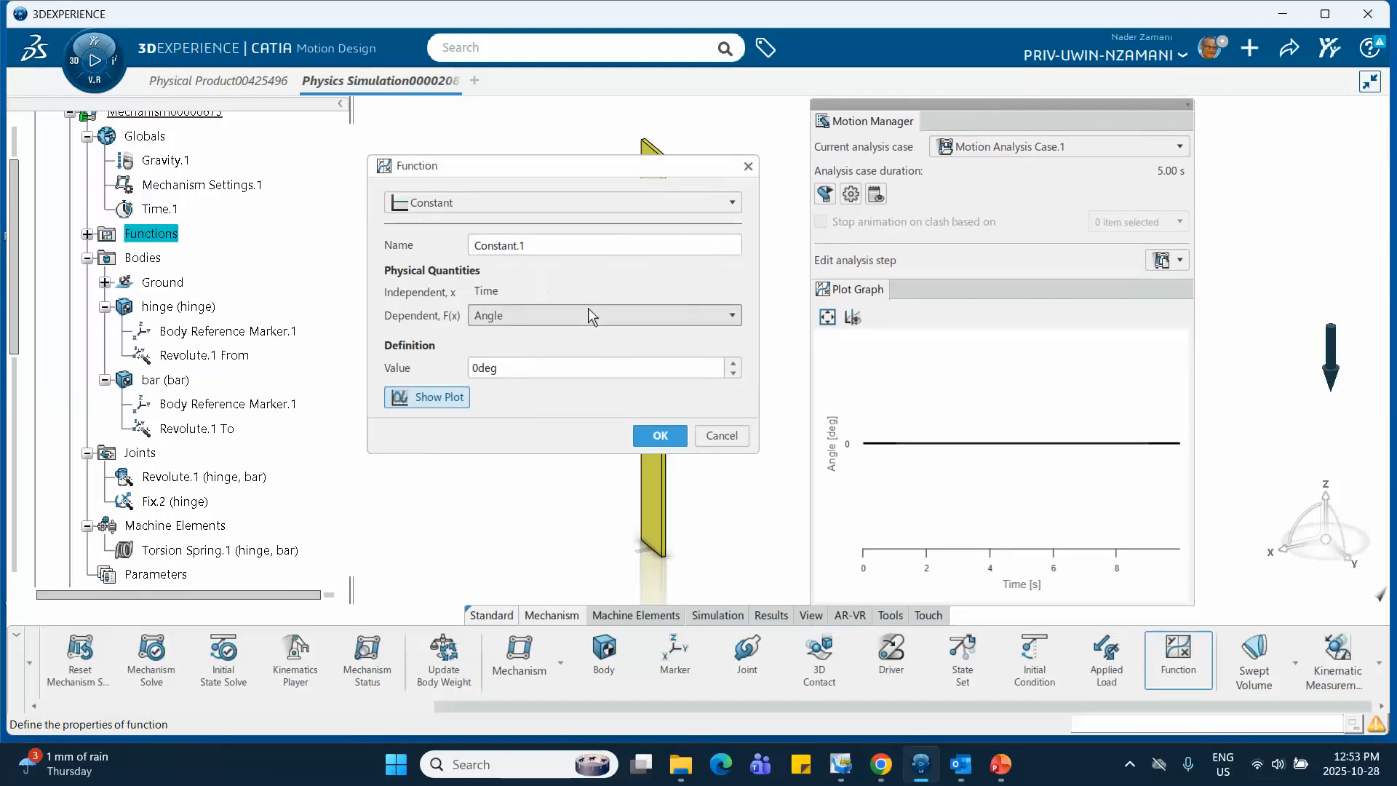
click(734, 320)
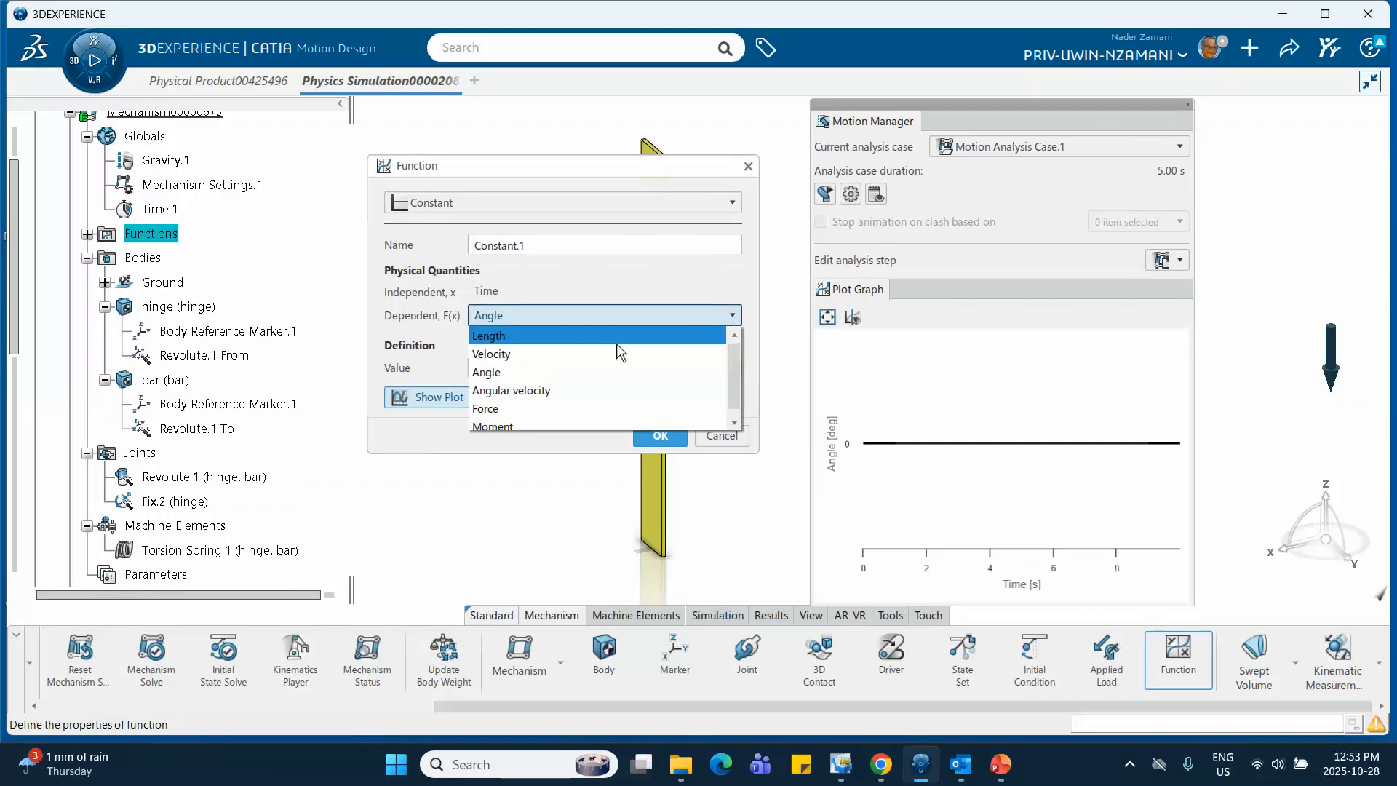
click(539, 409)
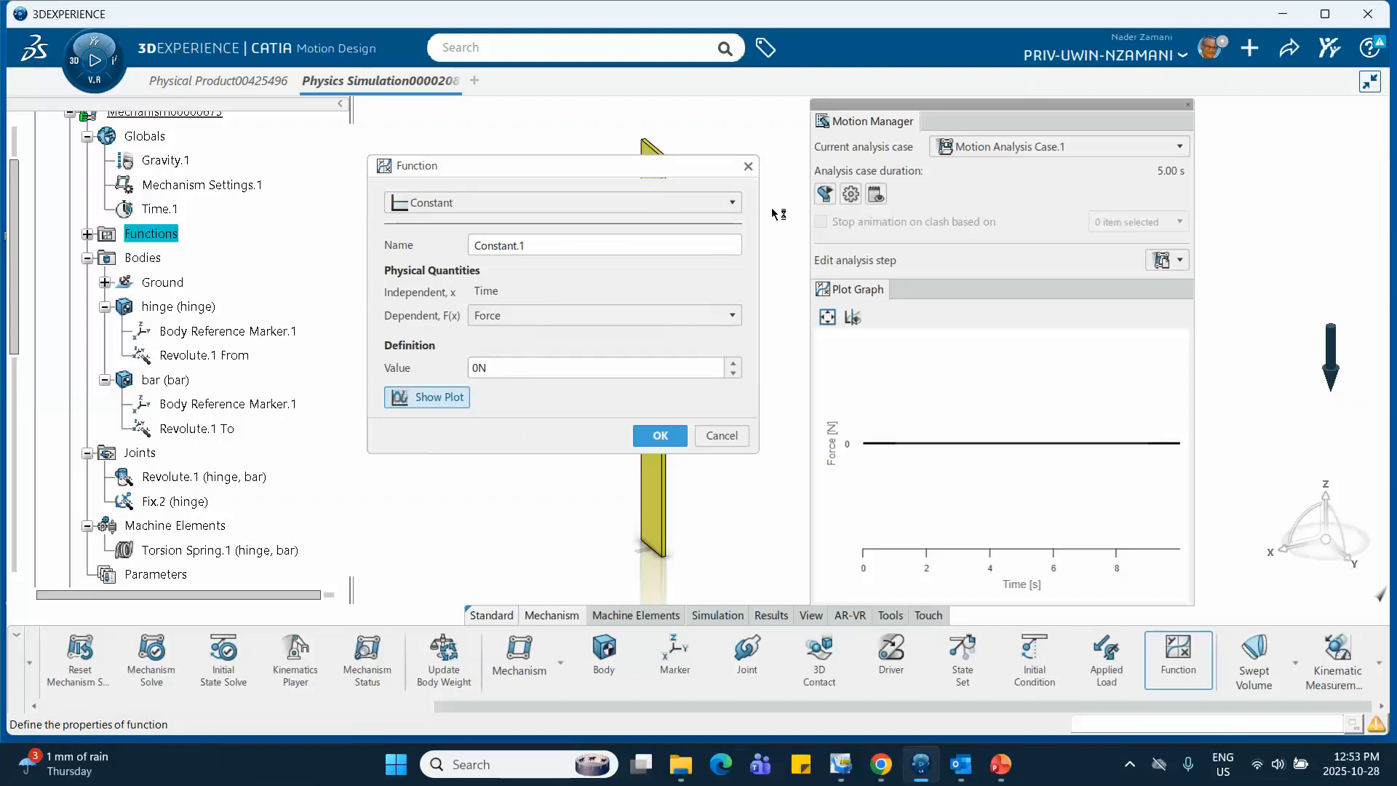
drag(858, 292, 959, 281)
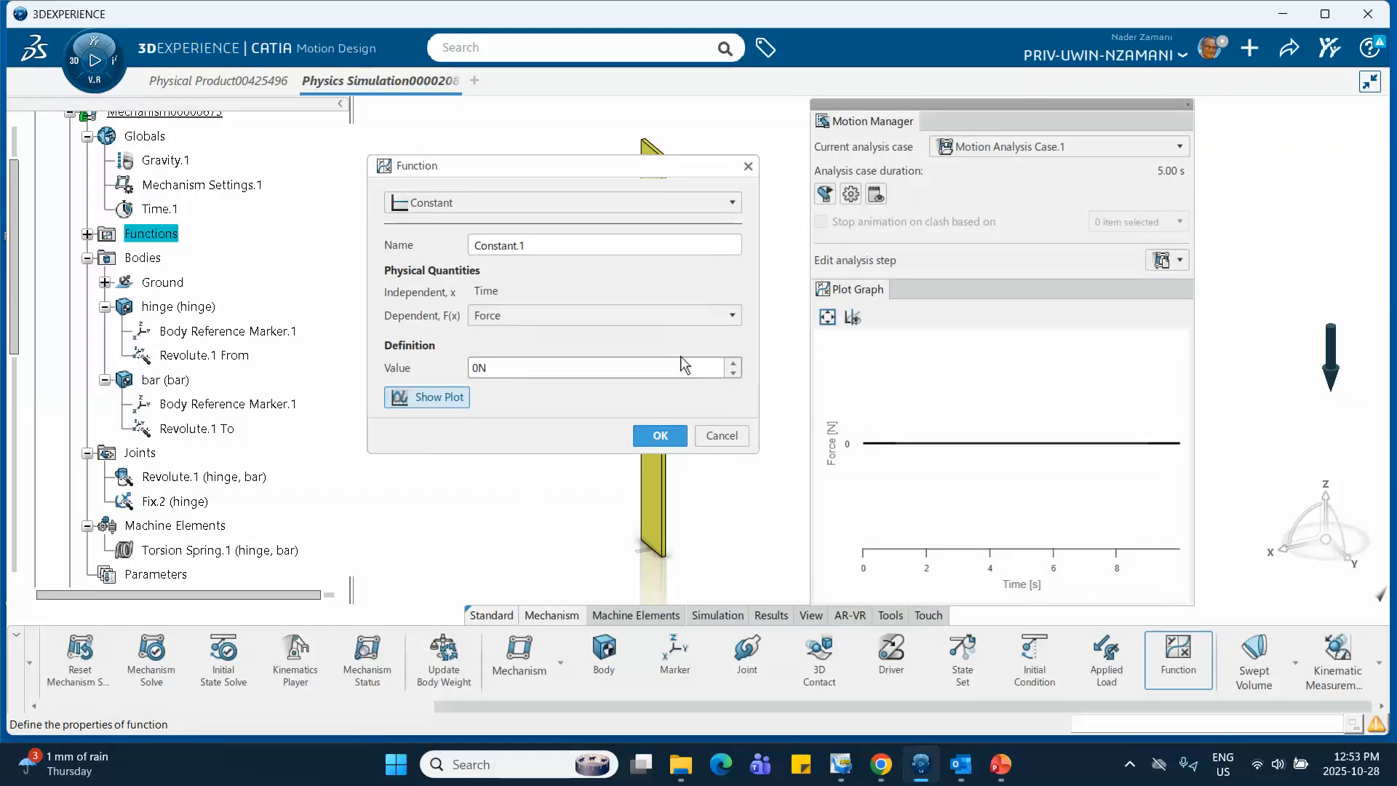
Change the function's type from Constant to Data Points
click(438, 204)
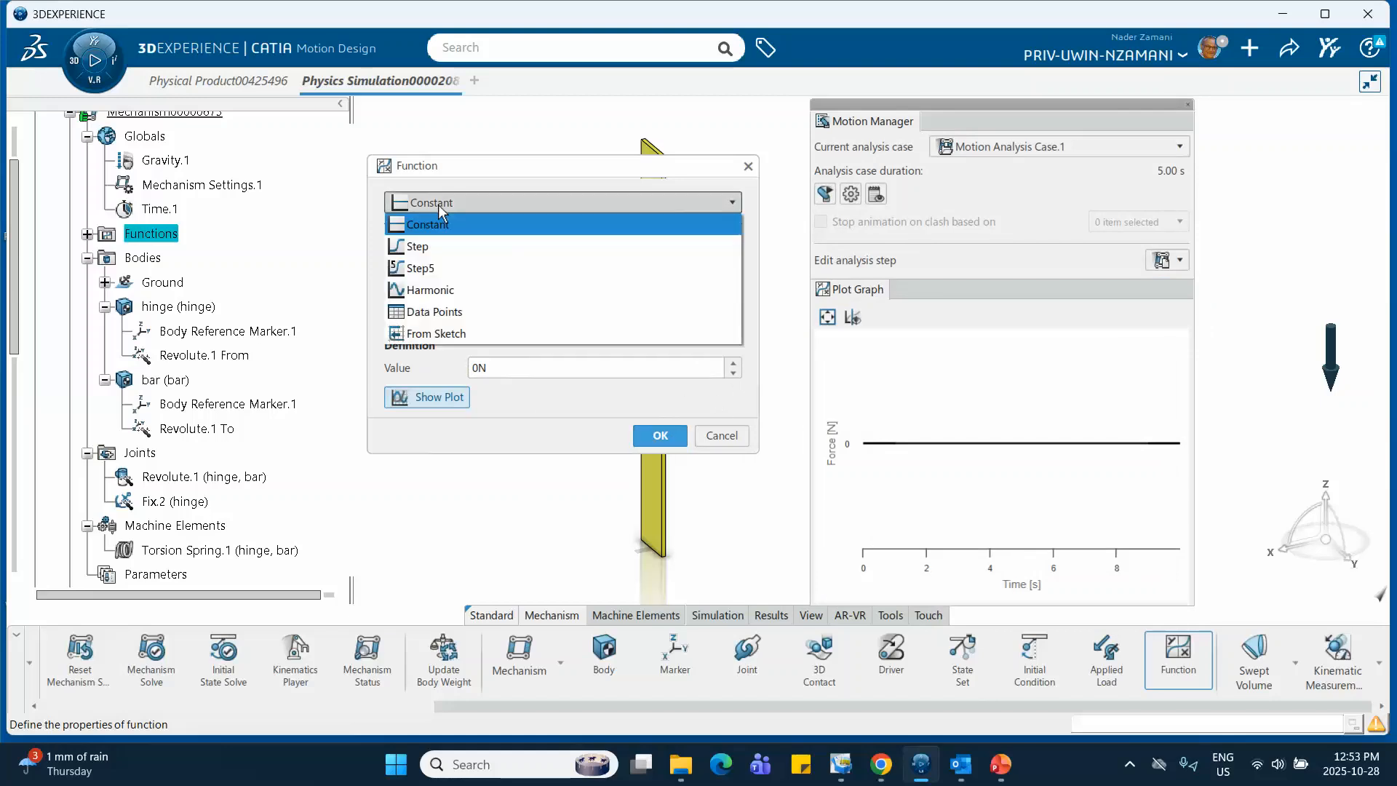
click(451, 202)
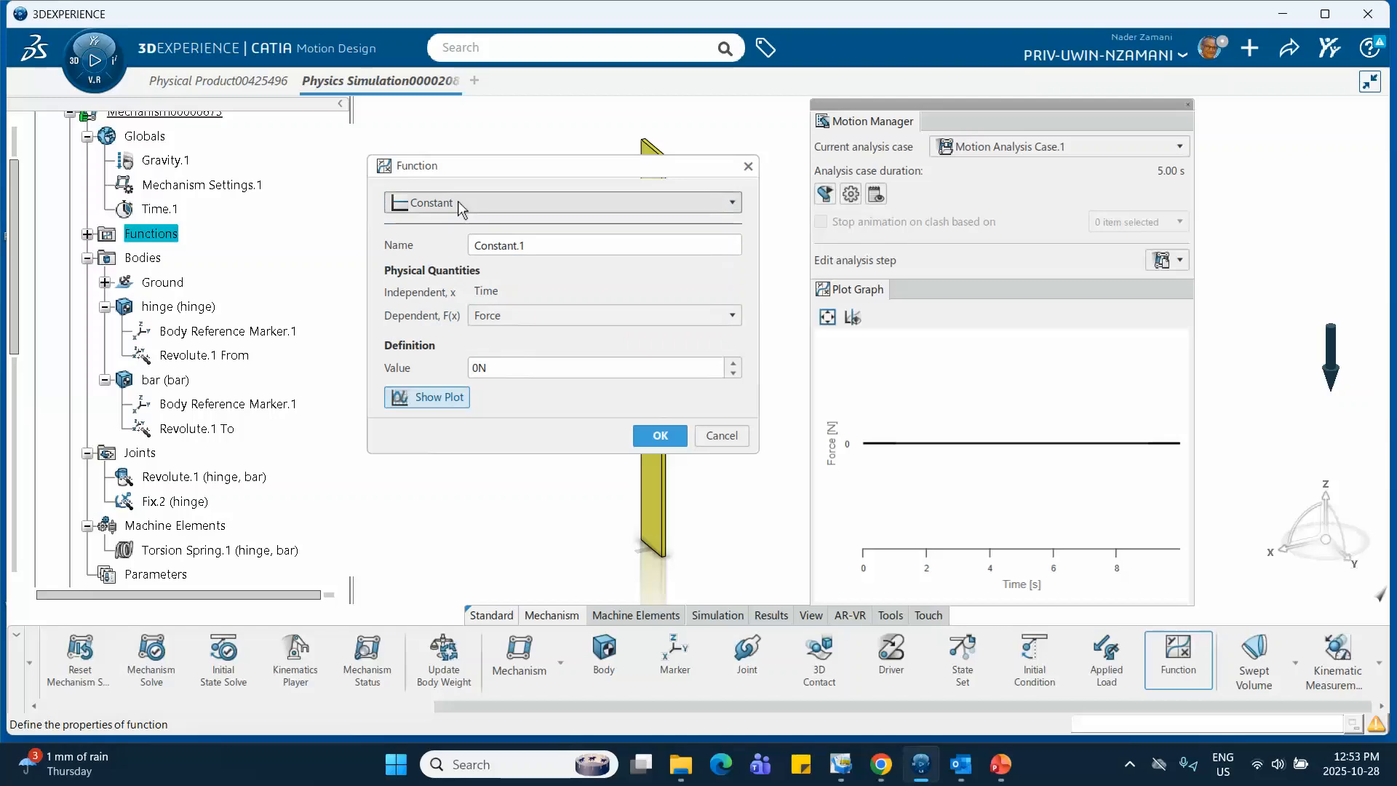
click(458, 203)
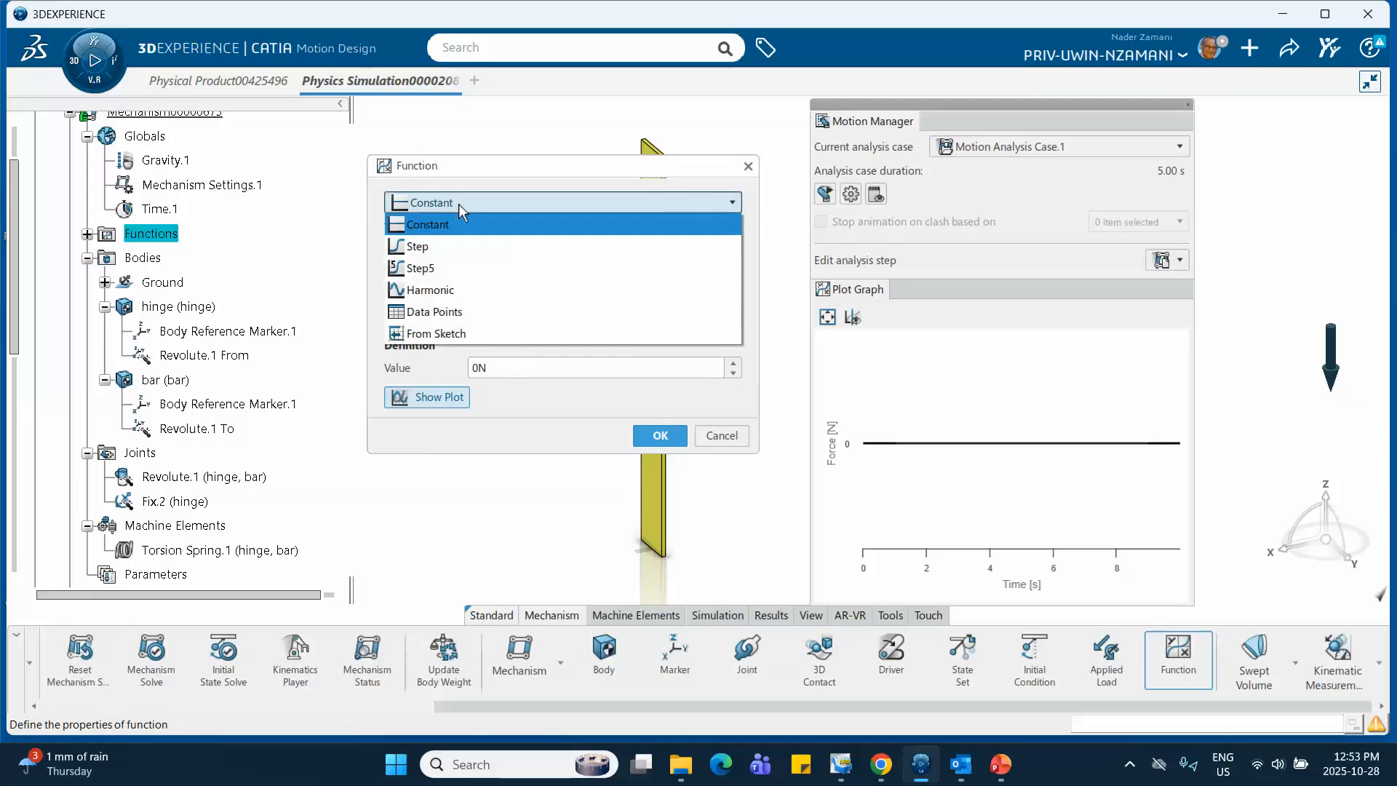
click(425, 316)
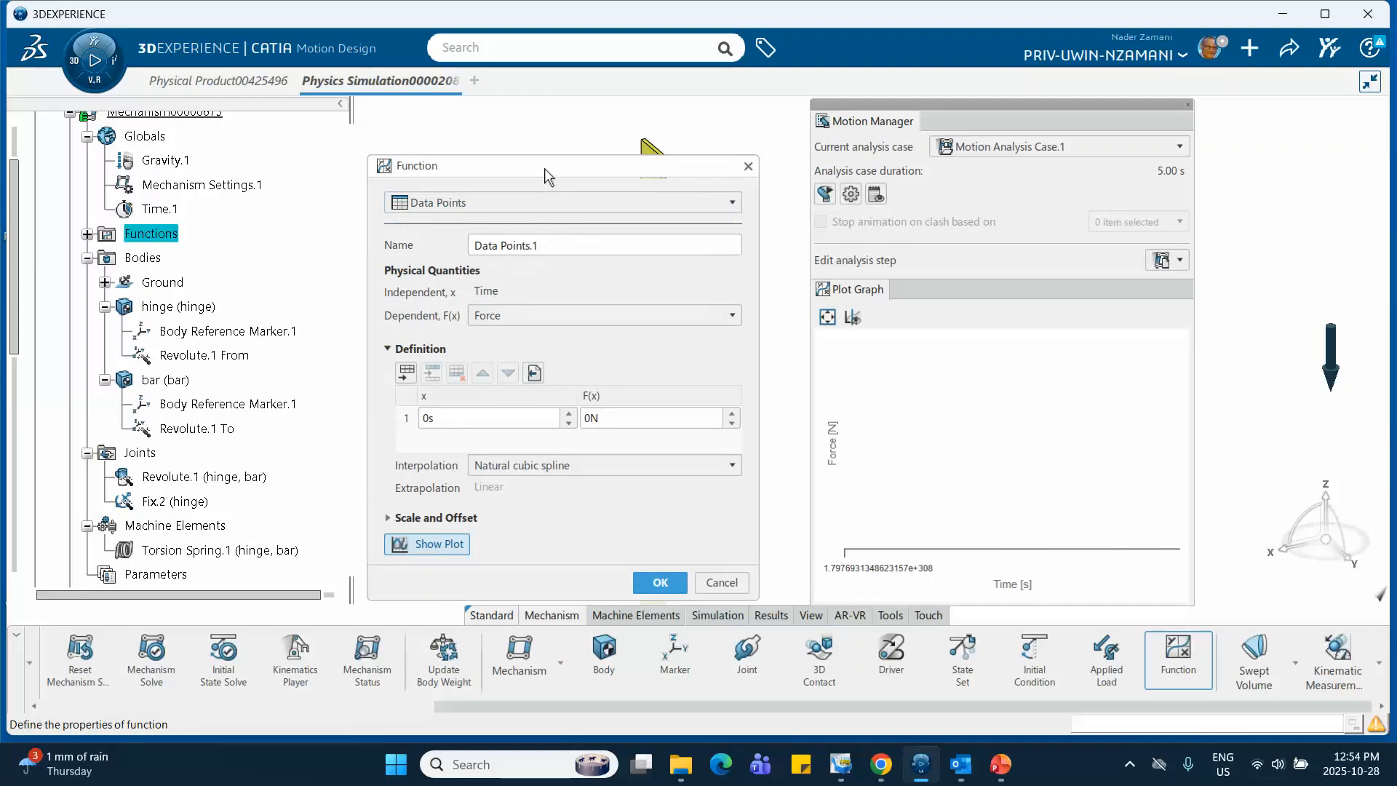
drag(545, 168, 557, 130)
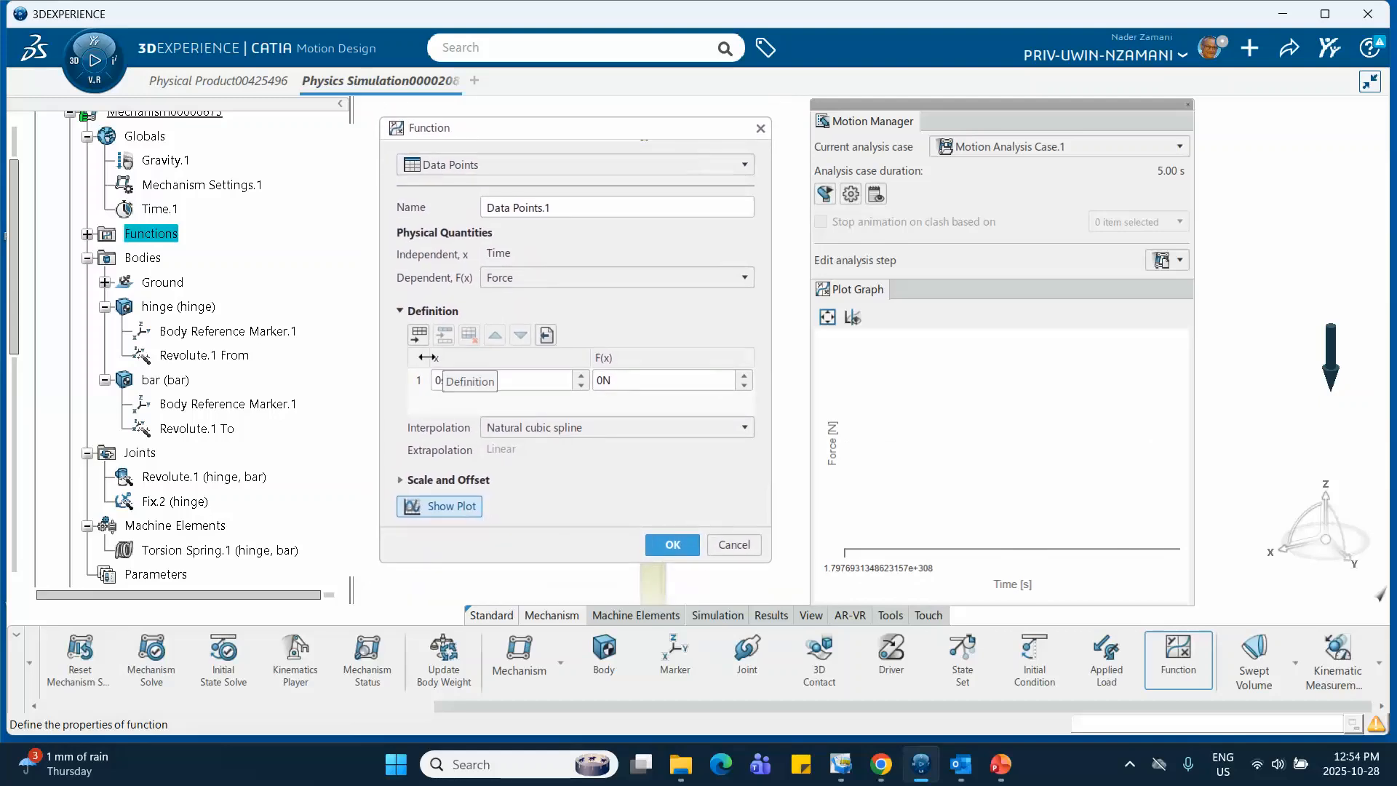
Check the impulse graph on slide 2 in PowerPoint, and enter data points of 1000 N at 0 s and at 0.01 s
click(999, 772)
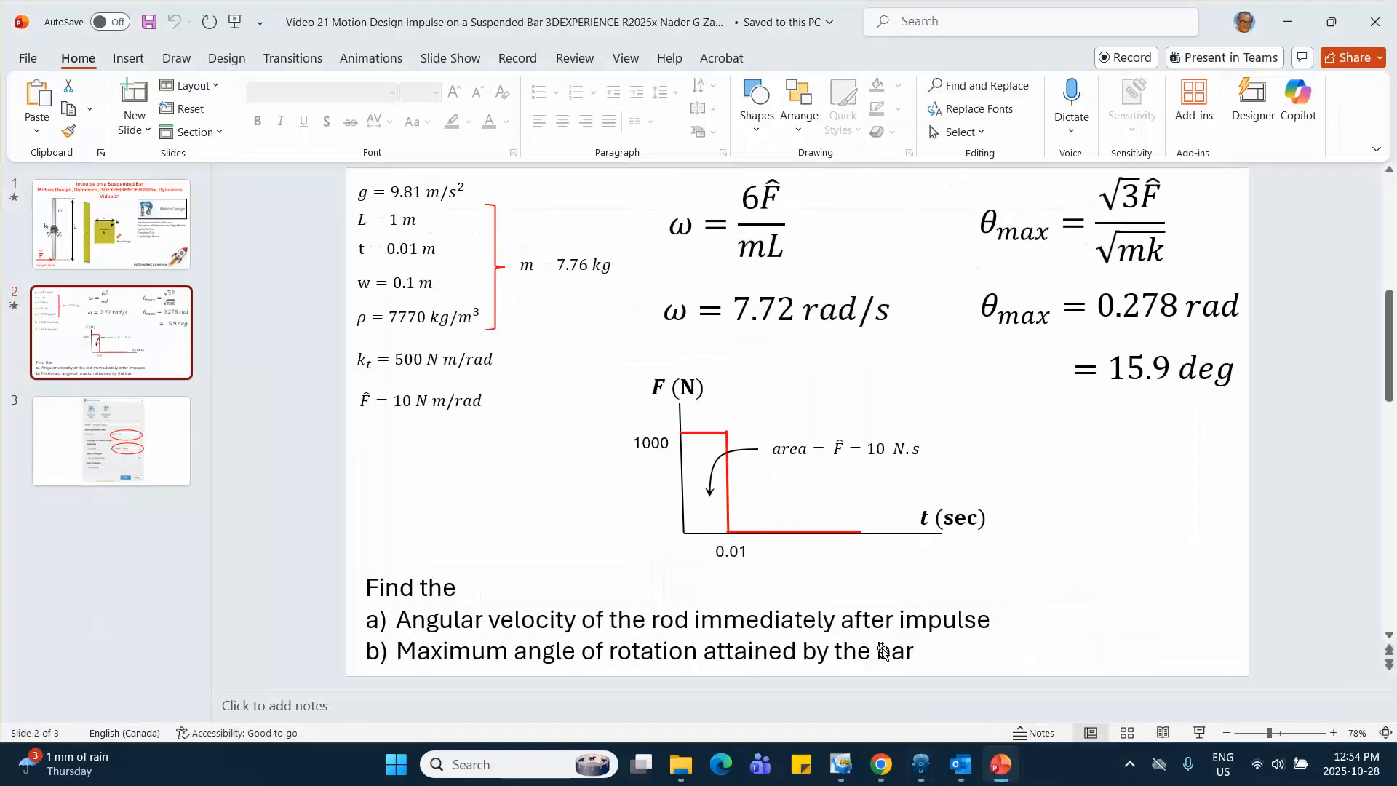
click(1288, 22)
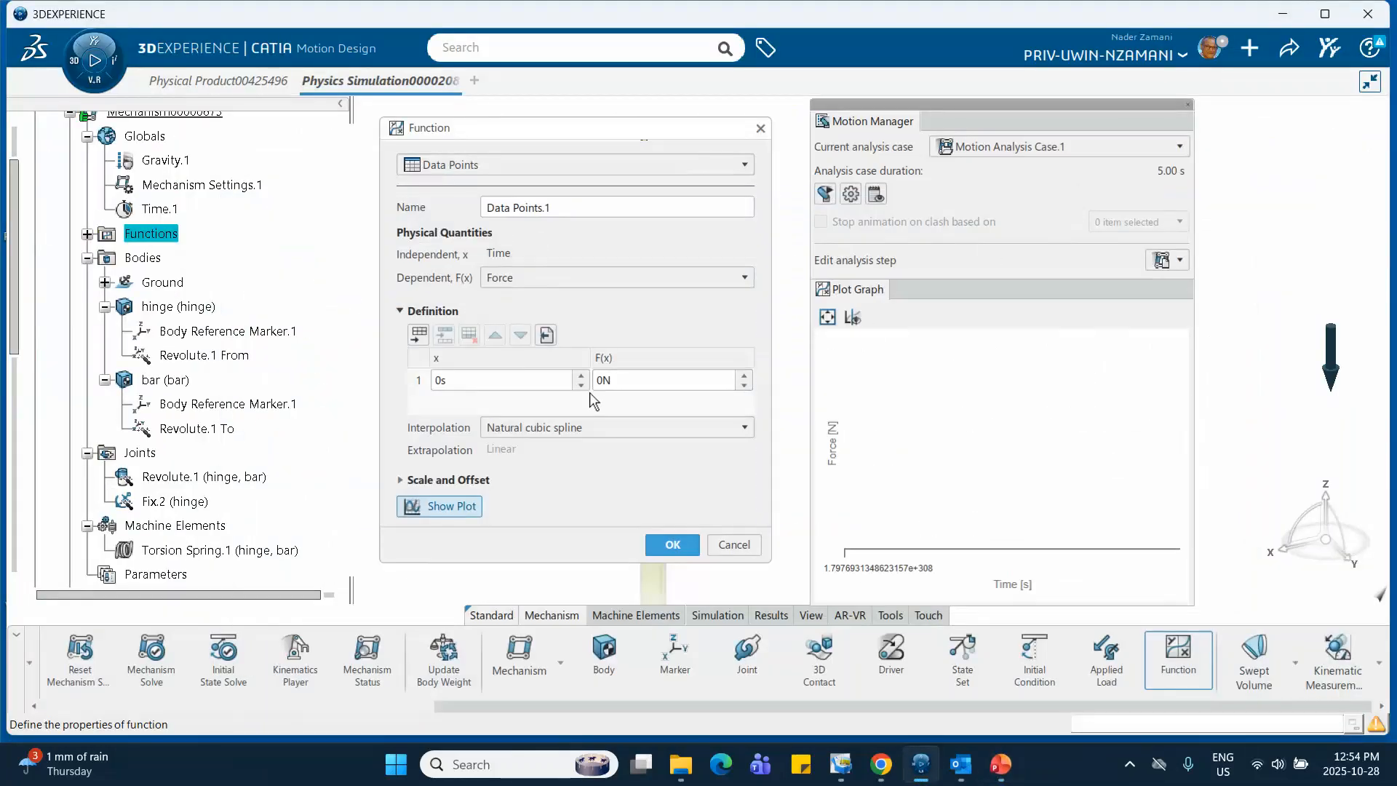
drag(616, 381, 598, 381)
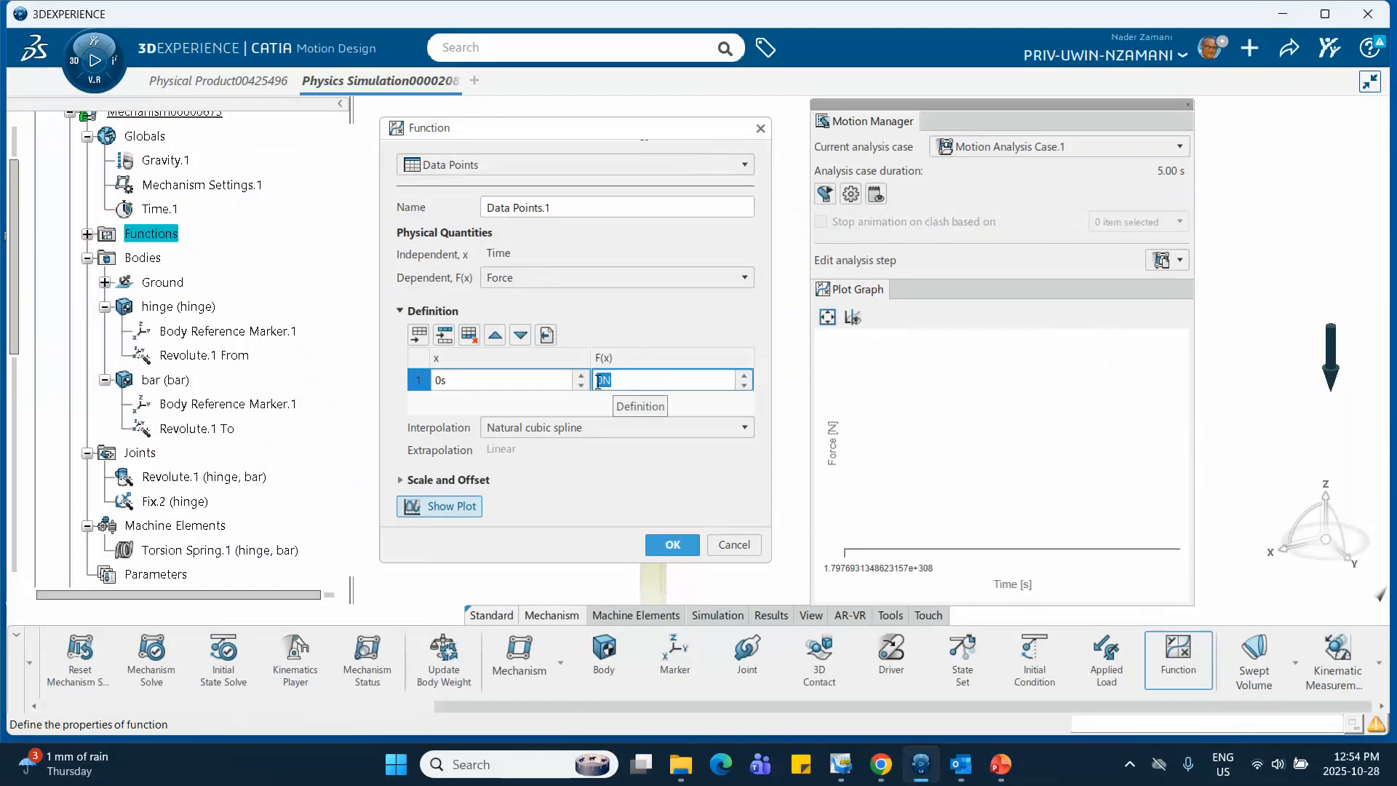
text(10N)
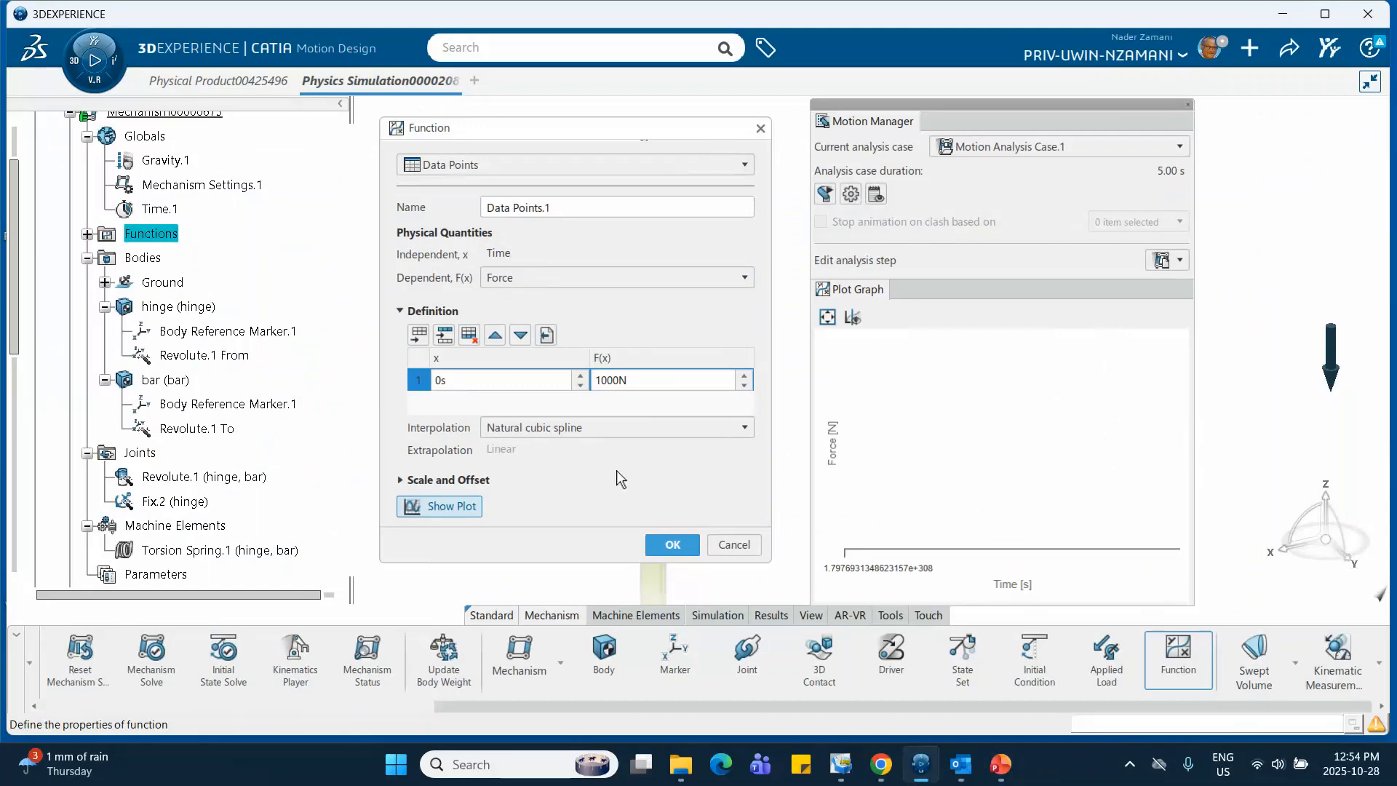
click(445, 334)
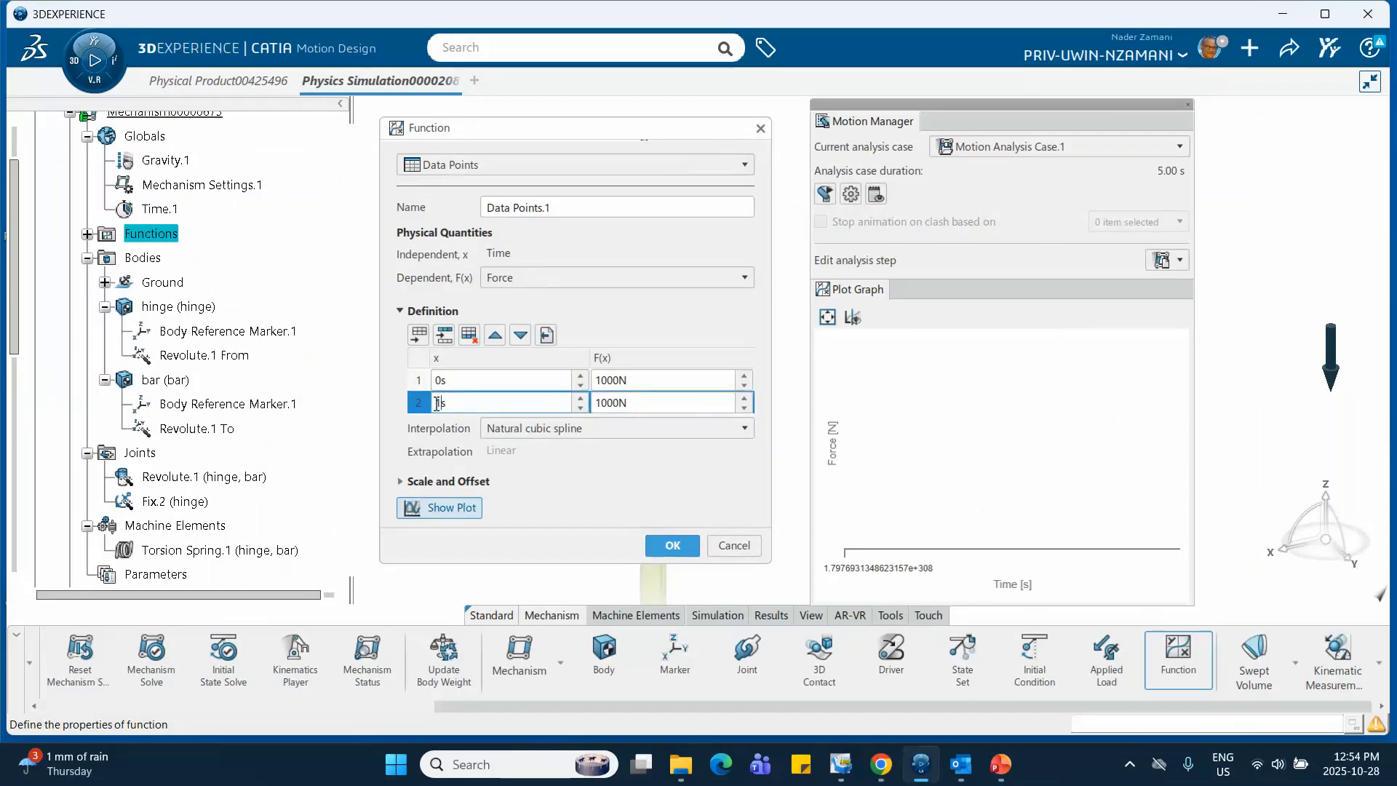
text(0)
Add a third data point at 0.01 s with a force of 0 N
click(418, 333)
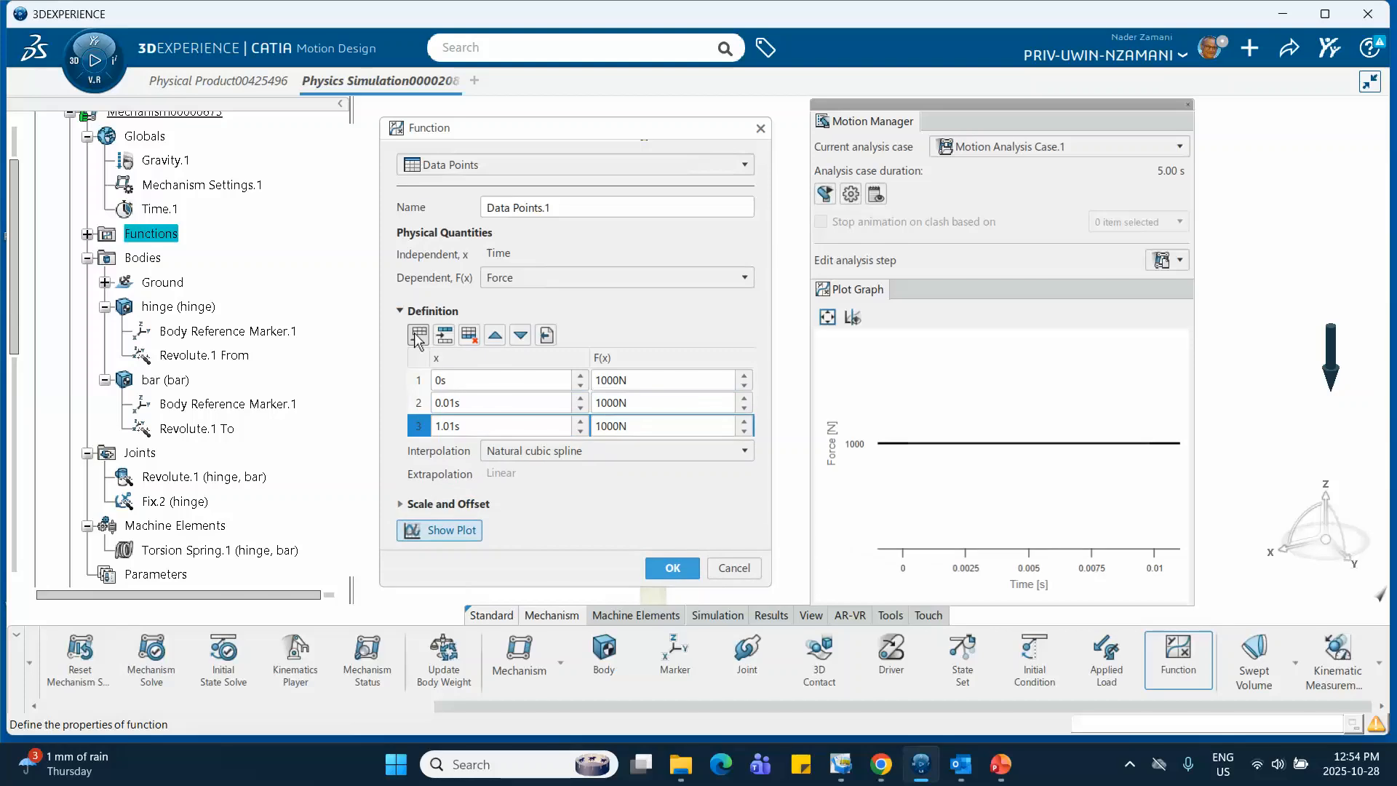
click(457, 428)
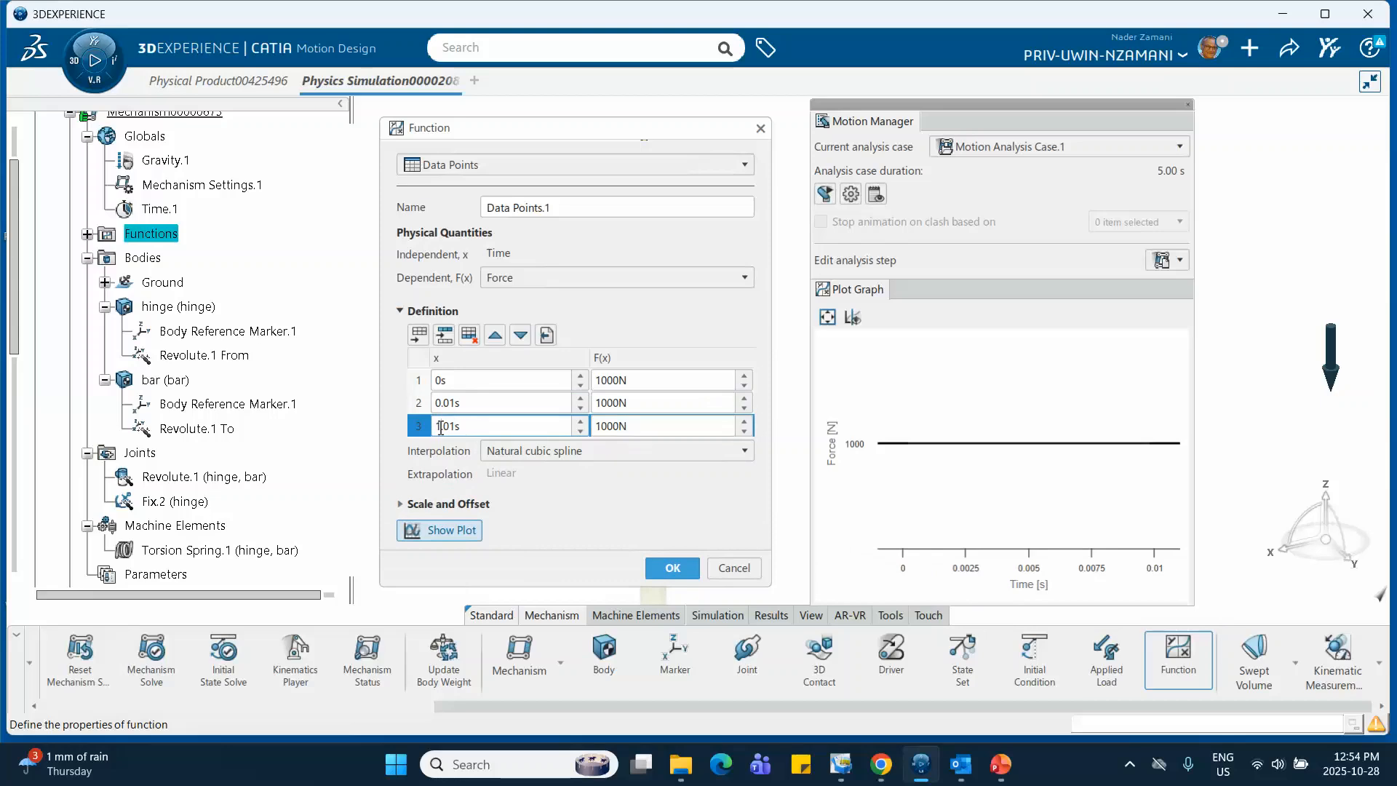
click(441, 426)
key(BackSpace)
click(626, 428)
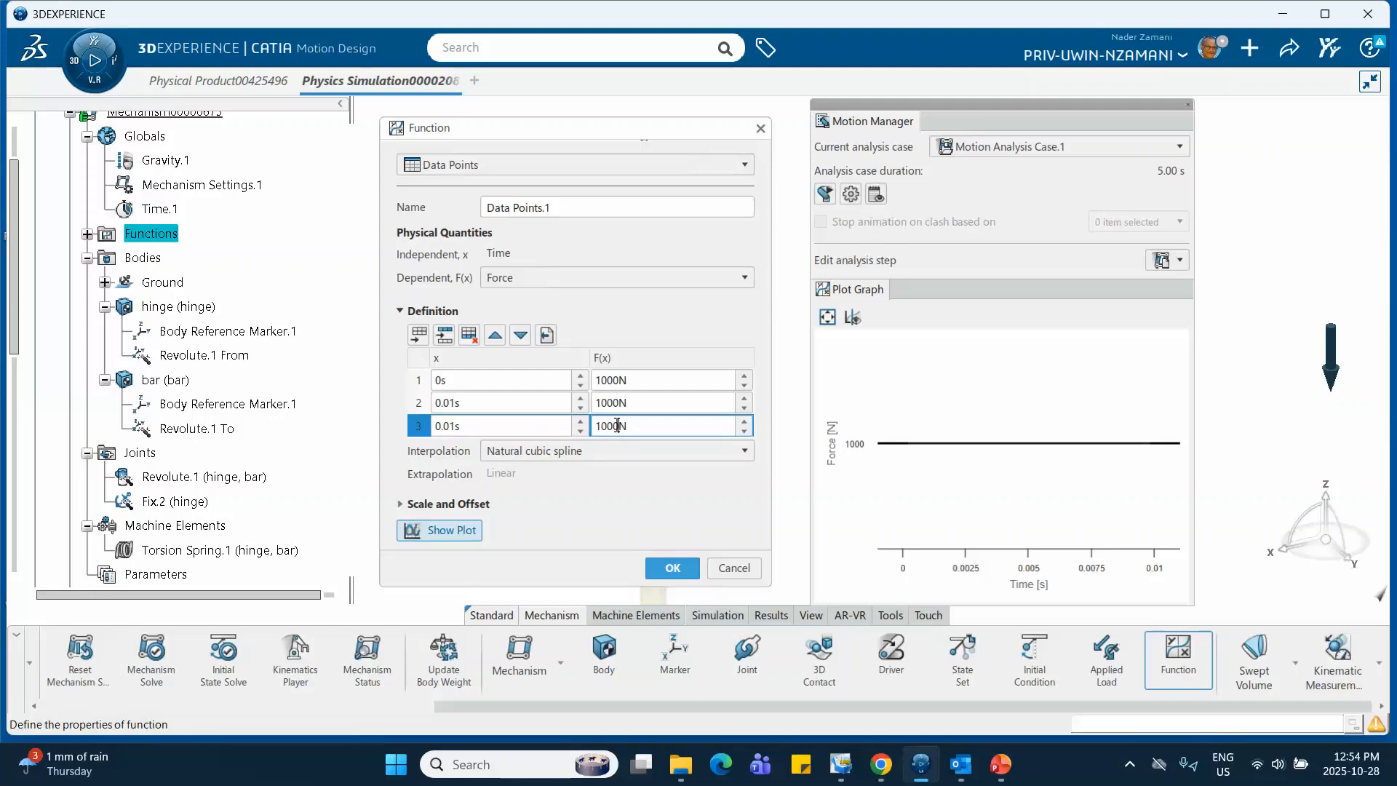
key(BackSpace)
key(BackSpace)
key(BackSpace)
text(0N)
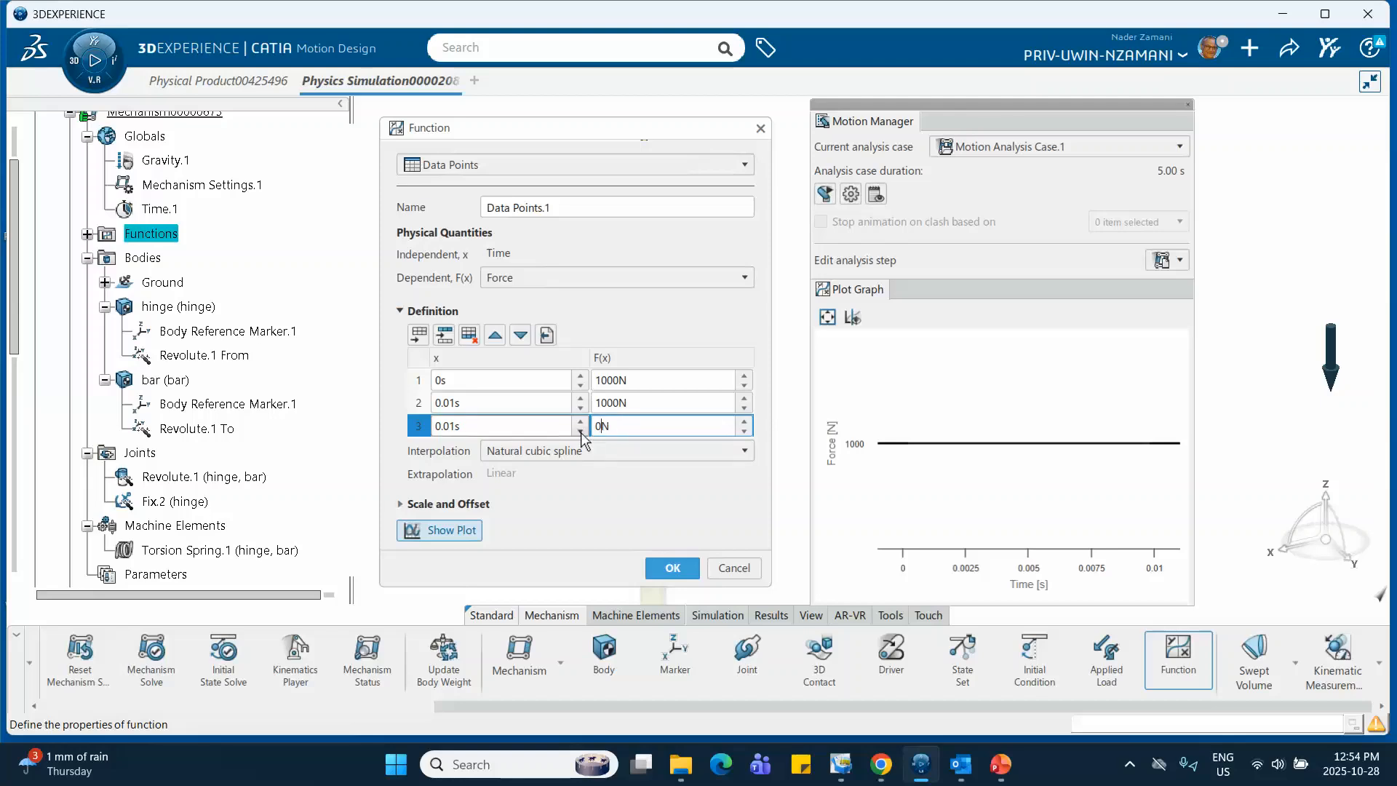
Add a fourth data point at 0.3 s with a force of 0 N
click(419, 334)
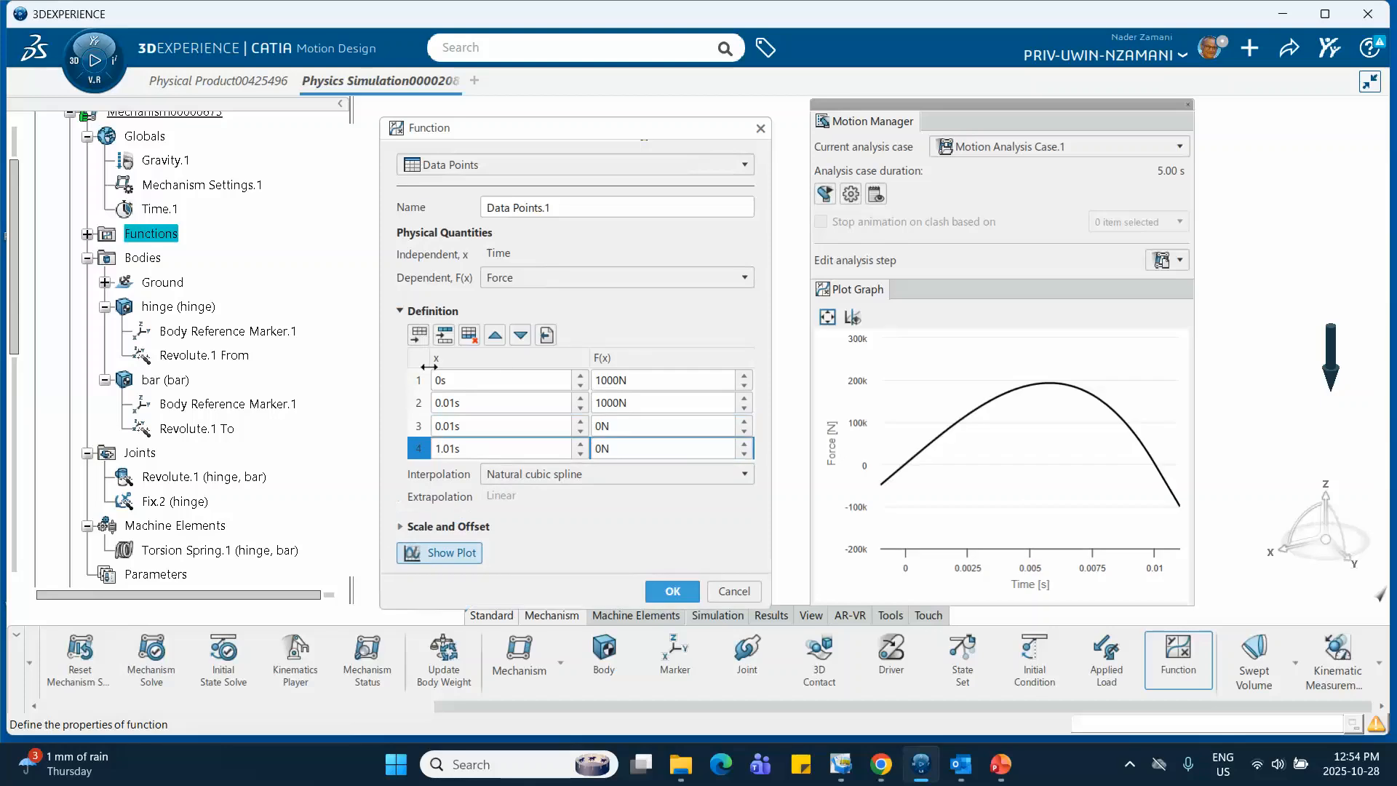
click(466, 448)
drag(461, 449, 405, 441)
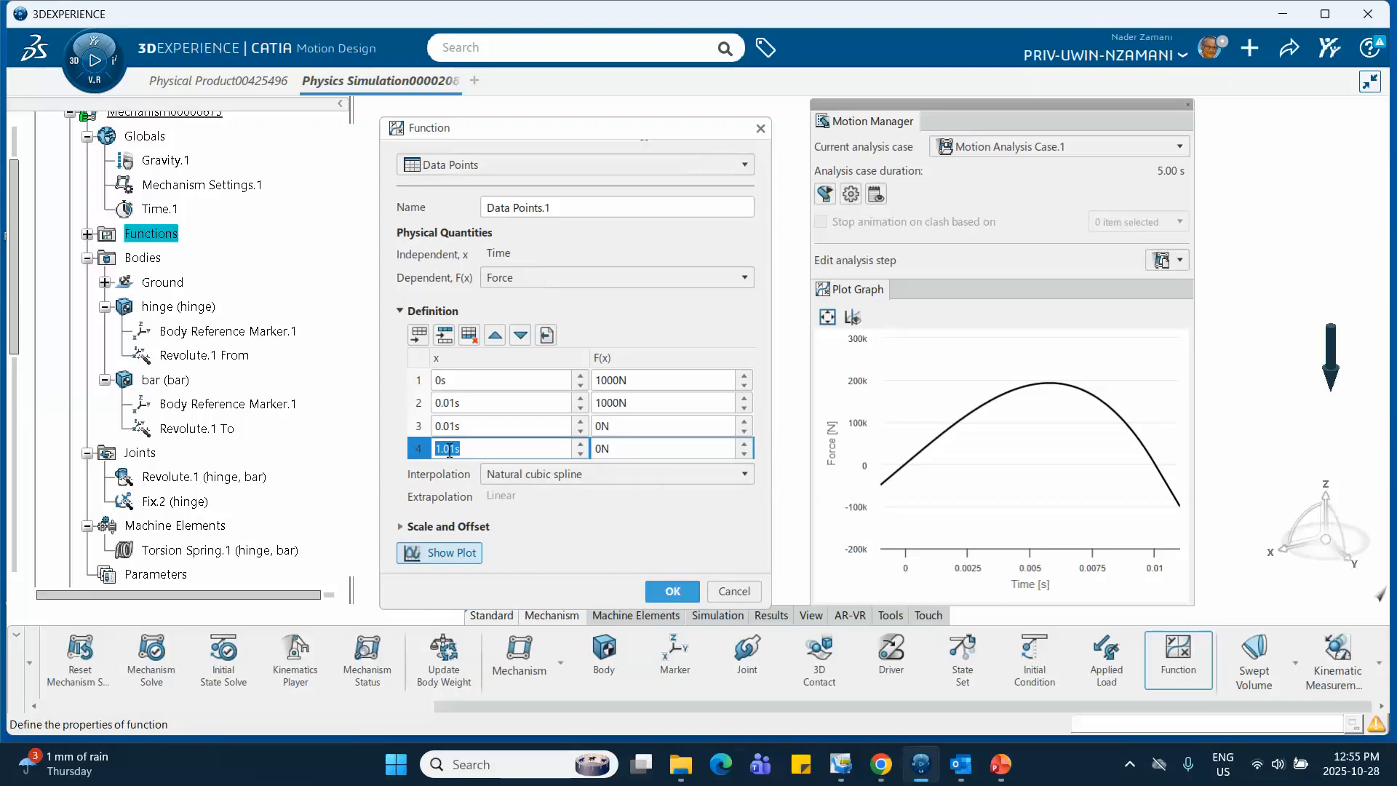
text(.)
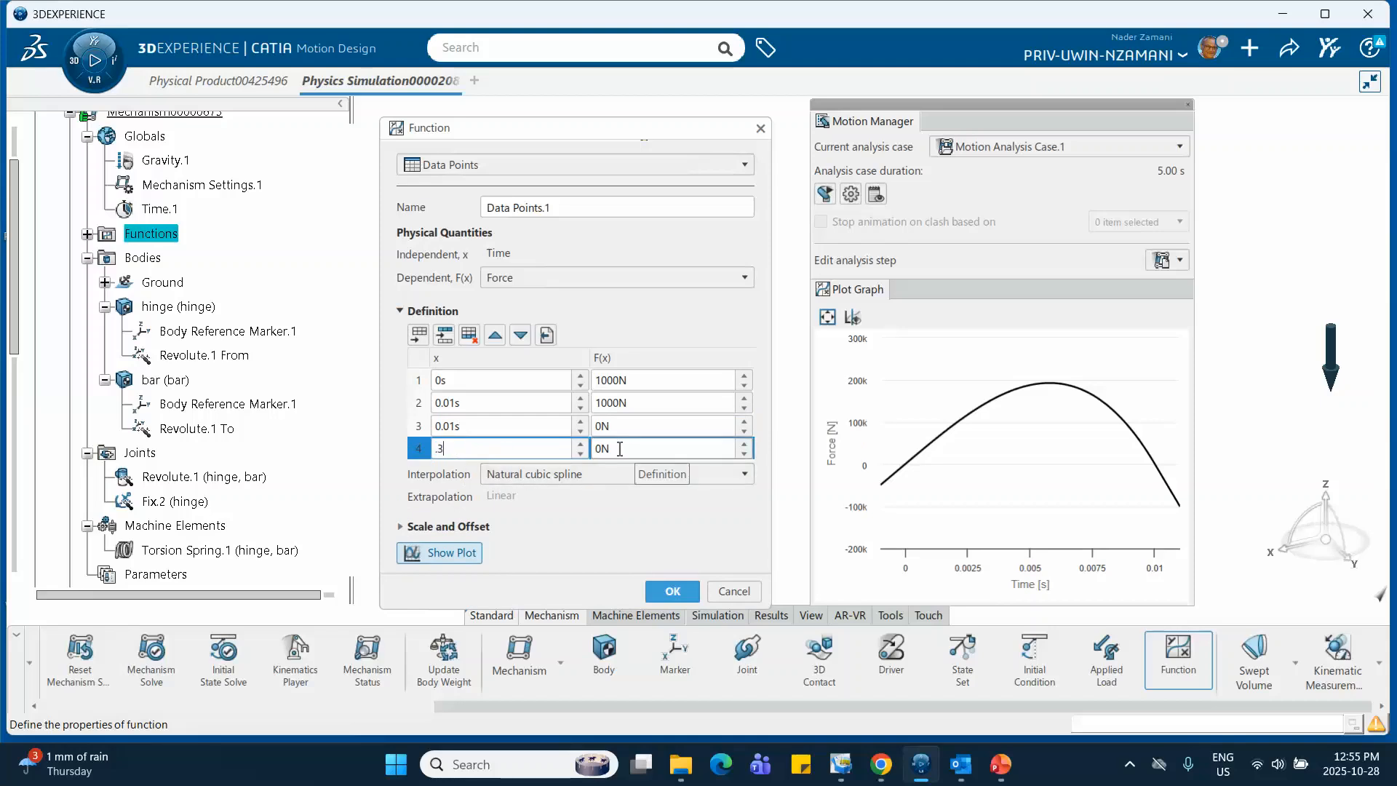
text(3)
key(Tab)
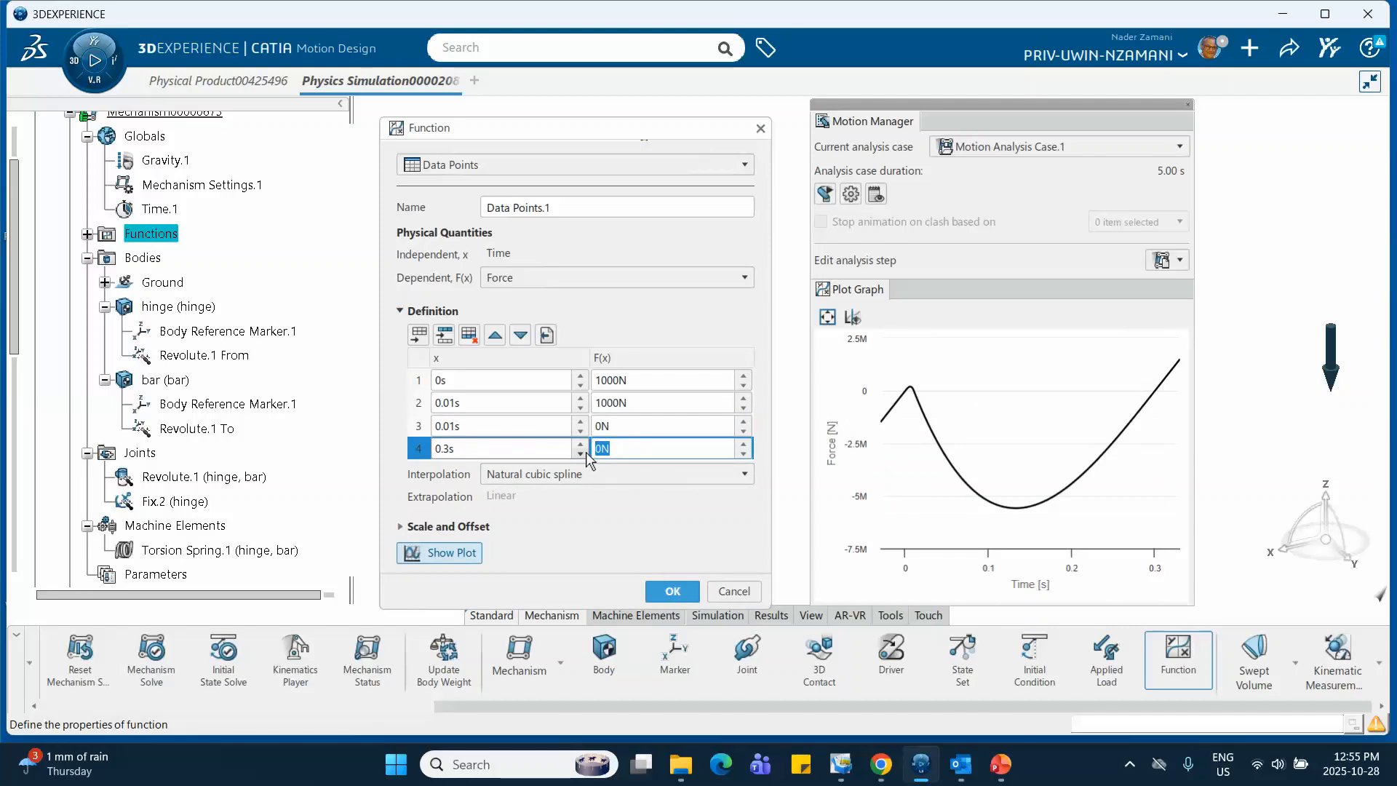
Set the data points' interpolation to Linear, comparing it with Natural cubic spline, and create the function
click(626, 526)
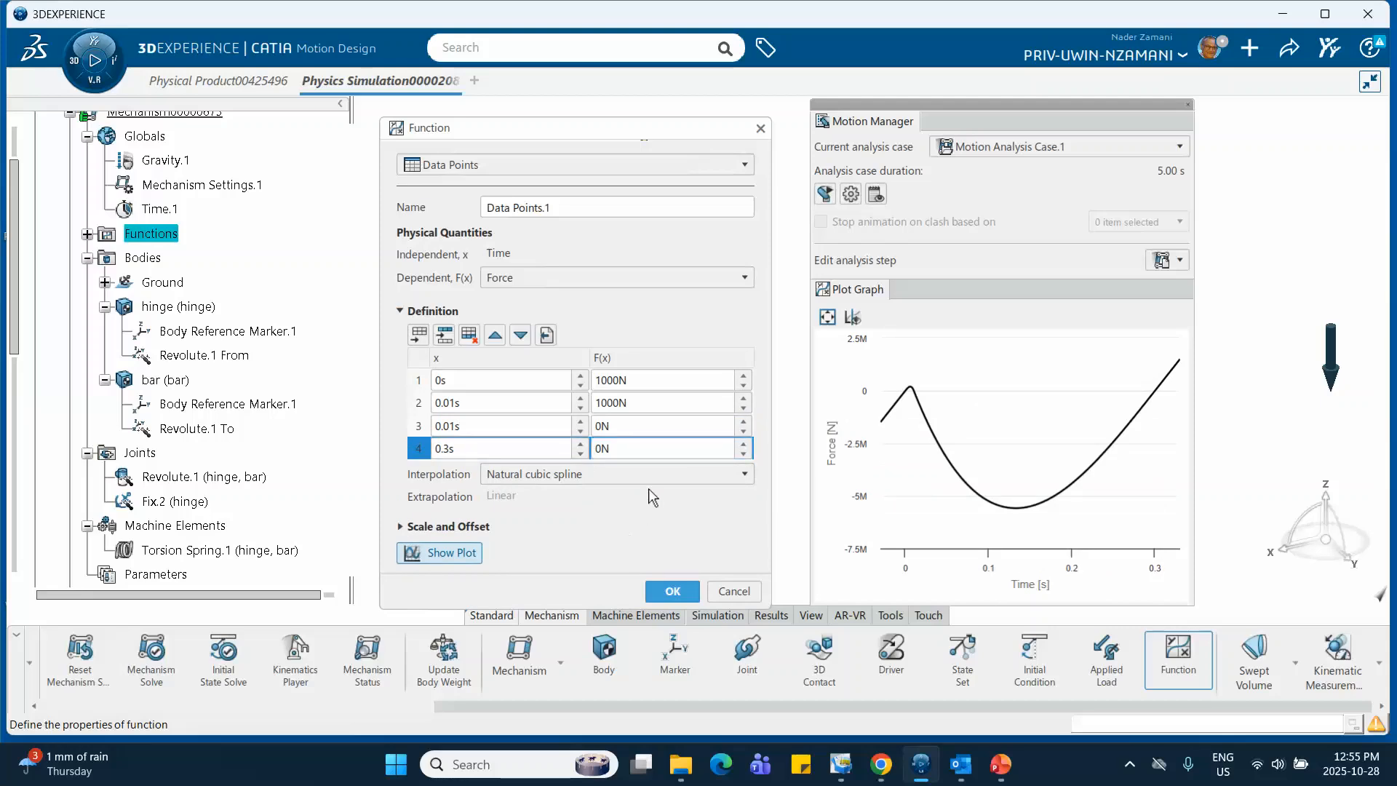
click(661, 474)
click(557, 513)
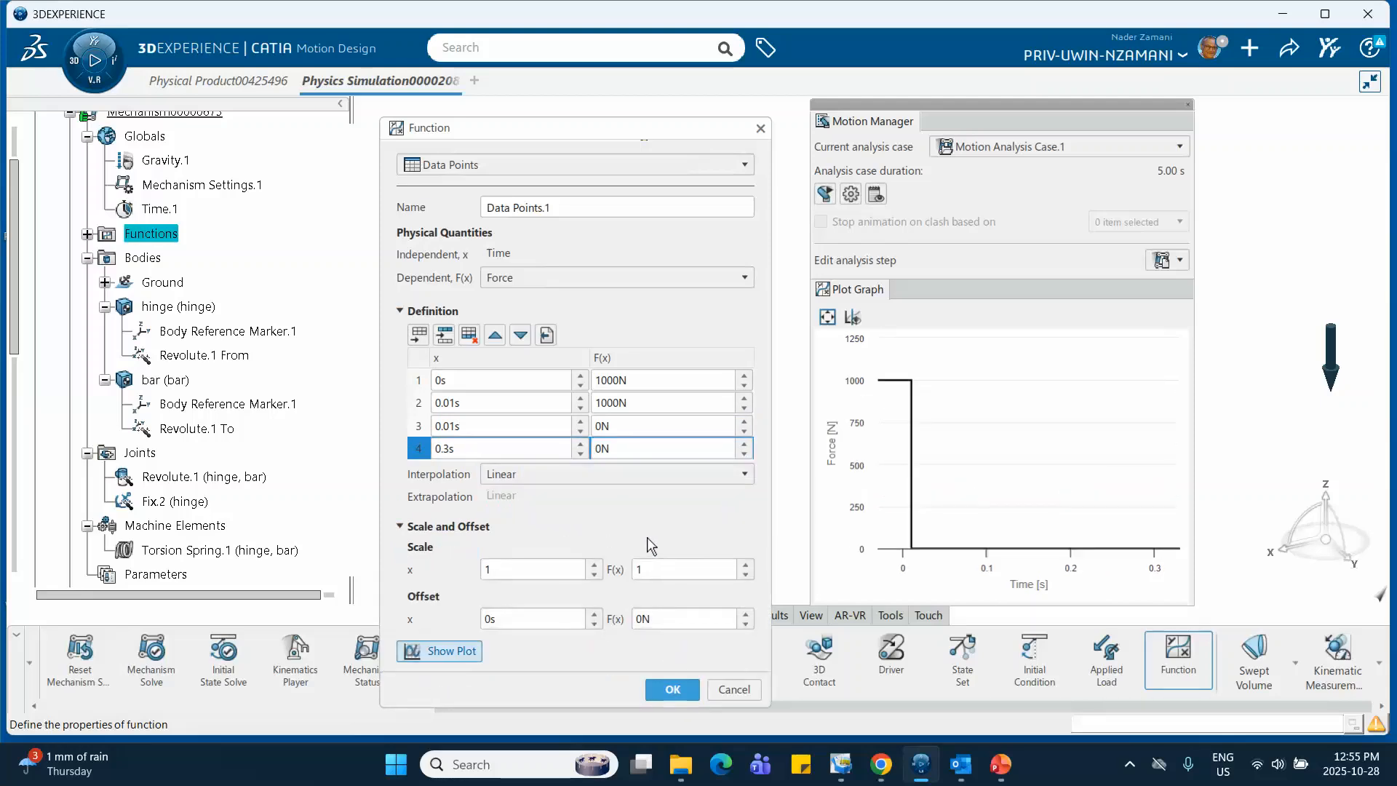
click(714, 475)
click(687, 494)
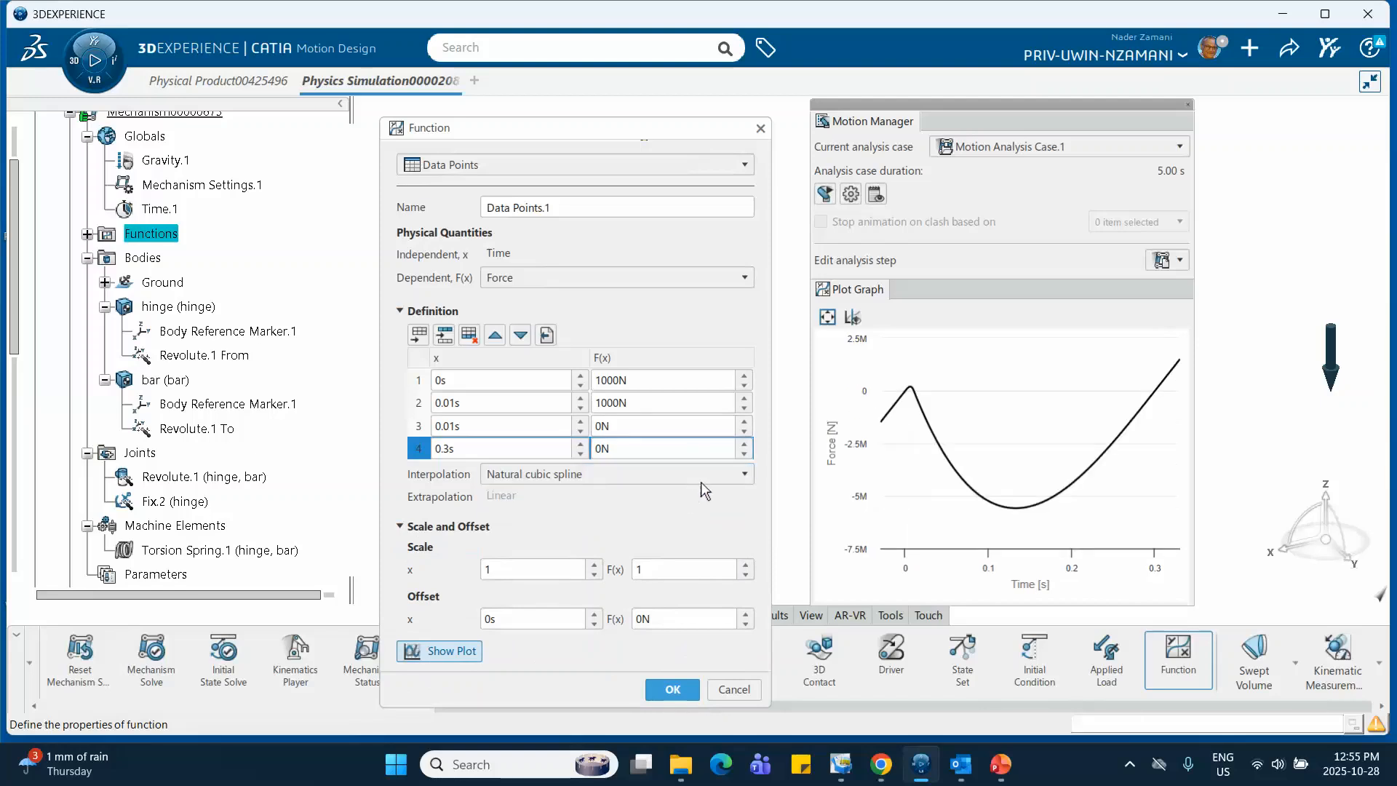
click(700, 474)
click(595, 512)
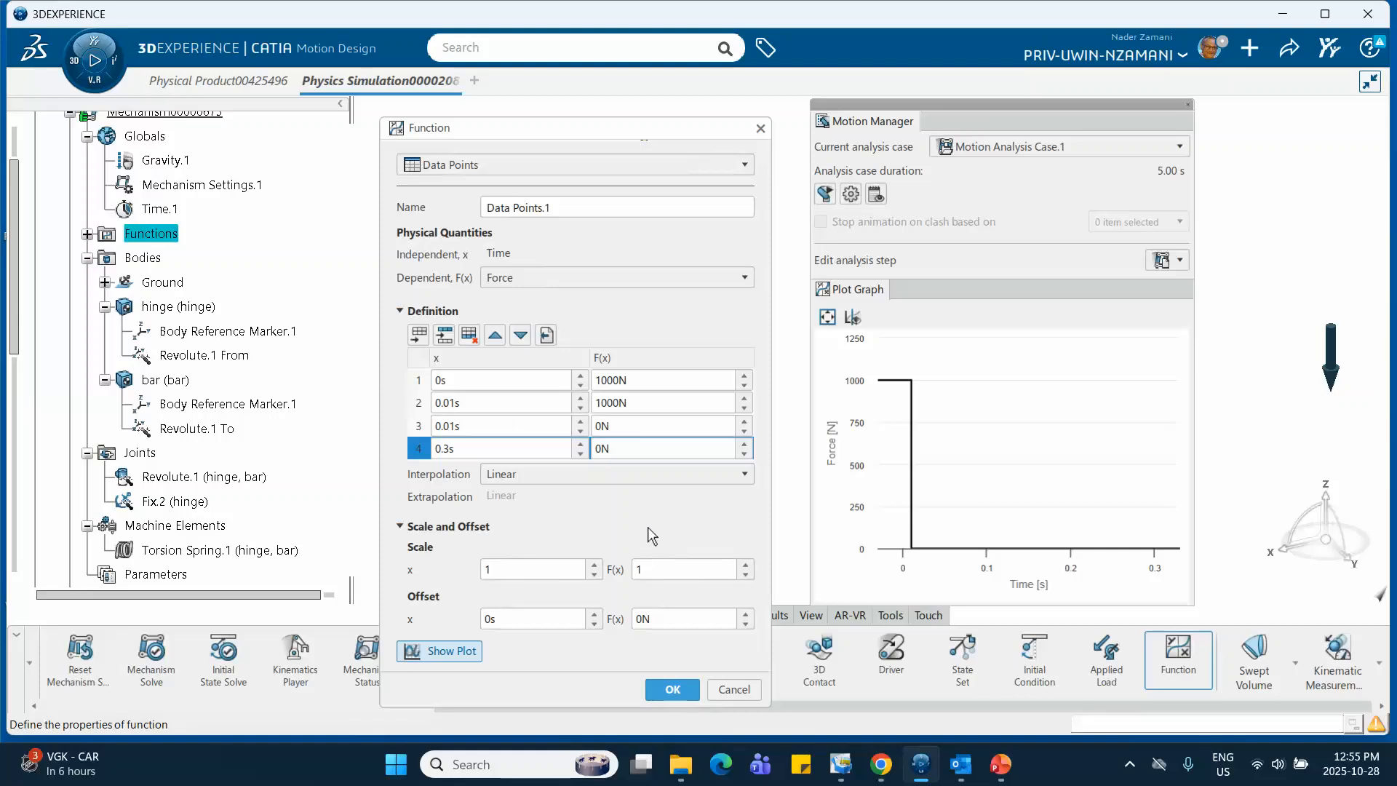
click(668, 688)
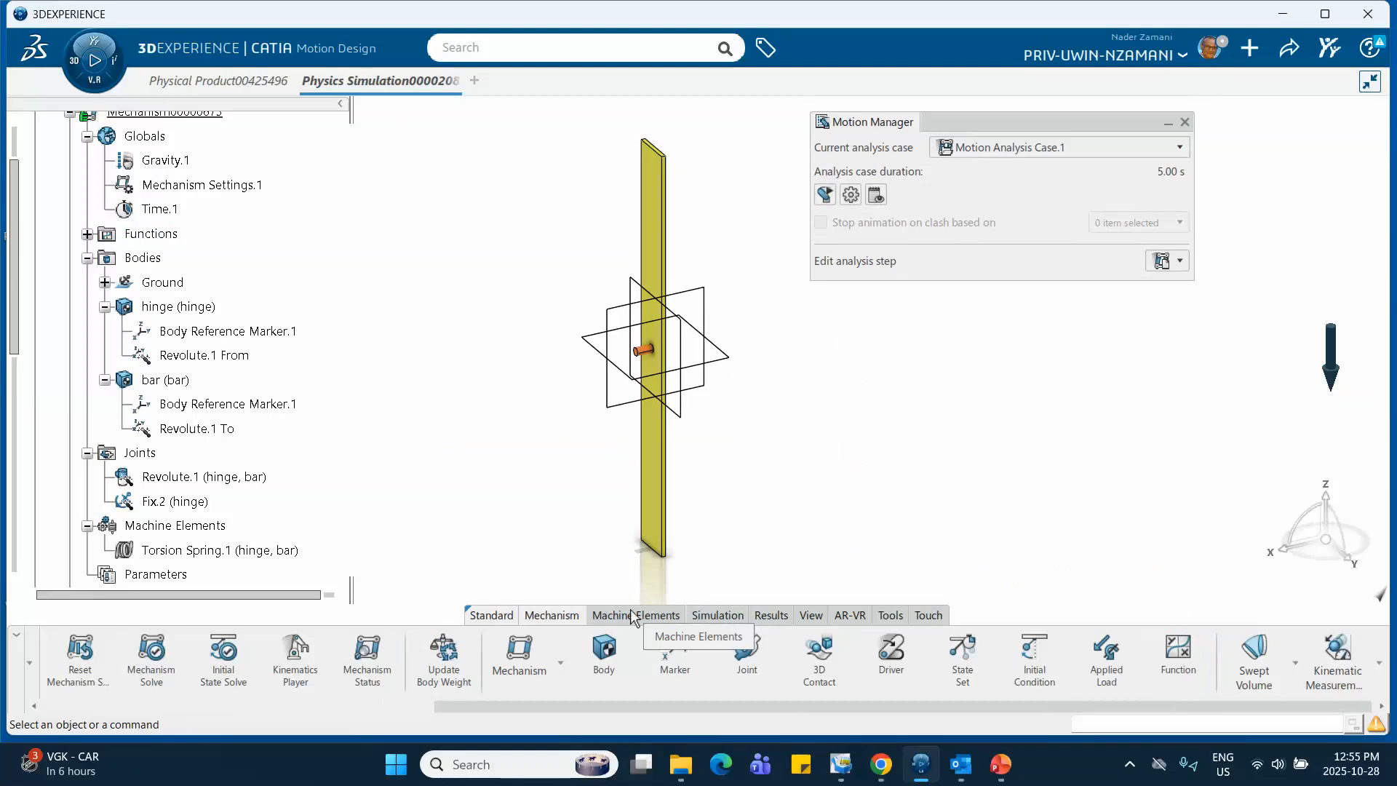
Start an action-only applied force with its application point on the short edge at the bar's lower end
click(1112, 668)
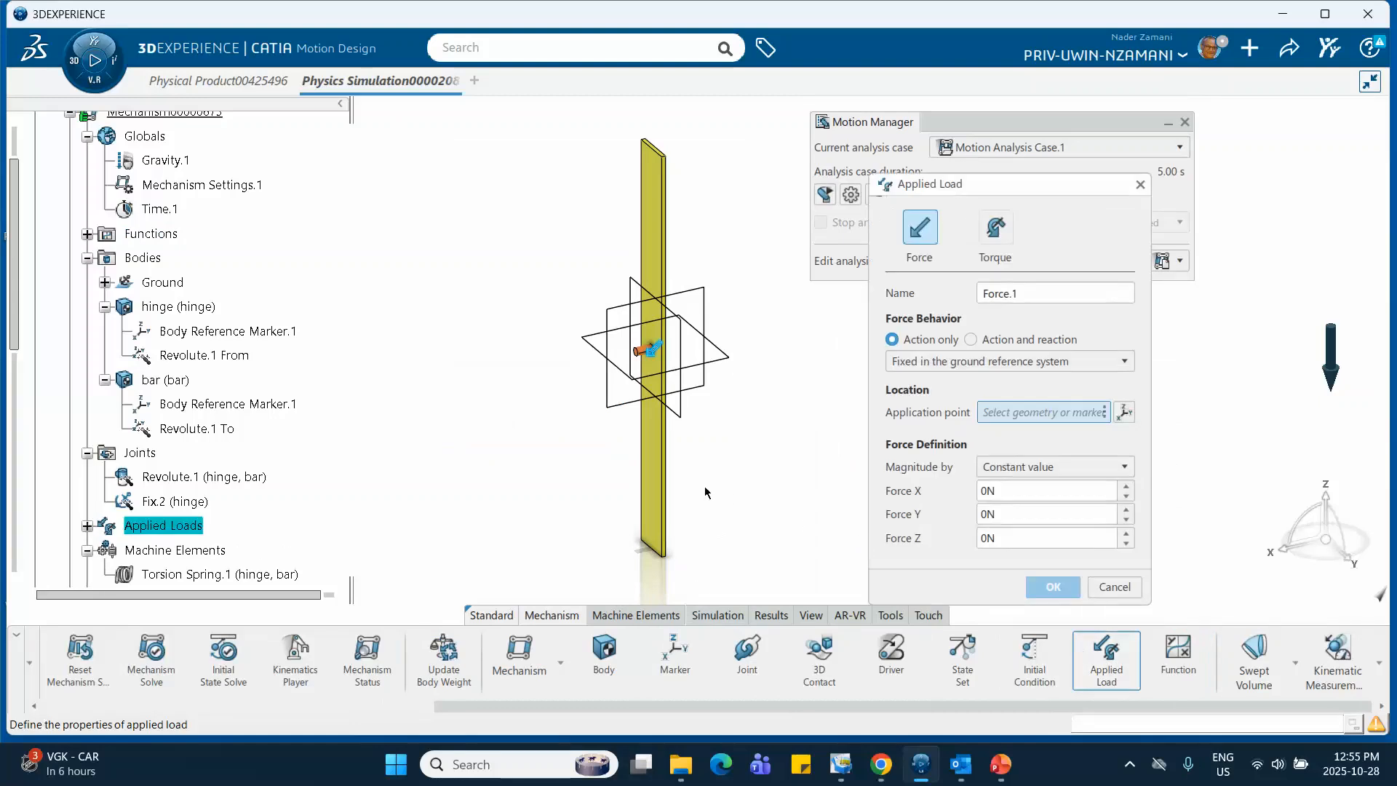
middle_drag(705, 488, 872, 444)
middle_drag(782, 460, 1019, 464)
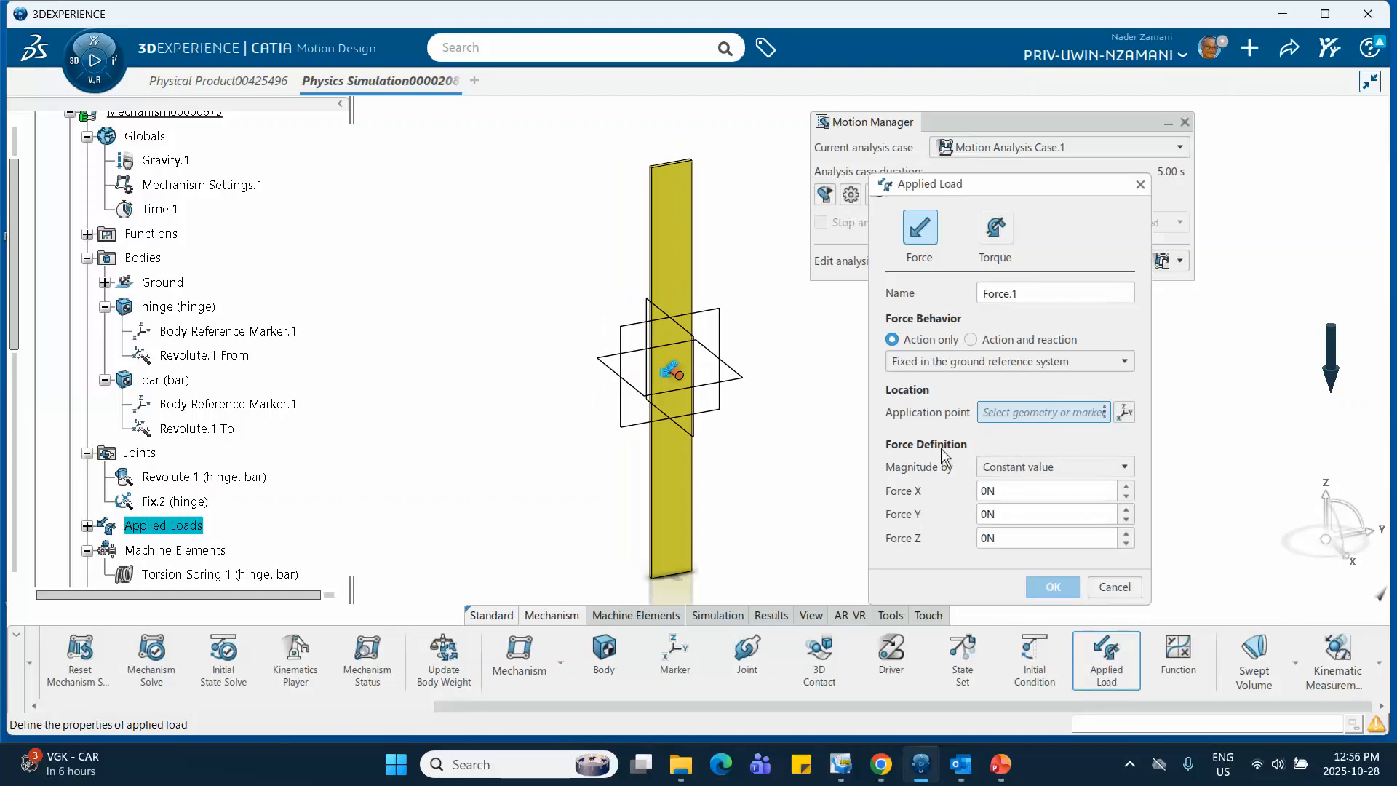
middle_drag(741, 472, 812, 475)
middle_drag(738, 485, 747, 244)
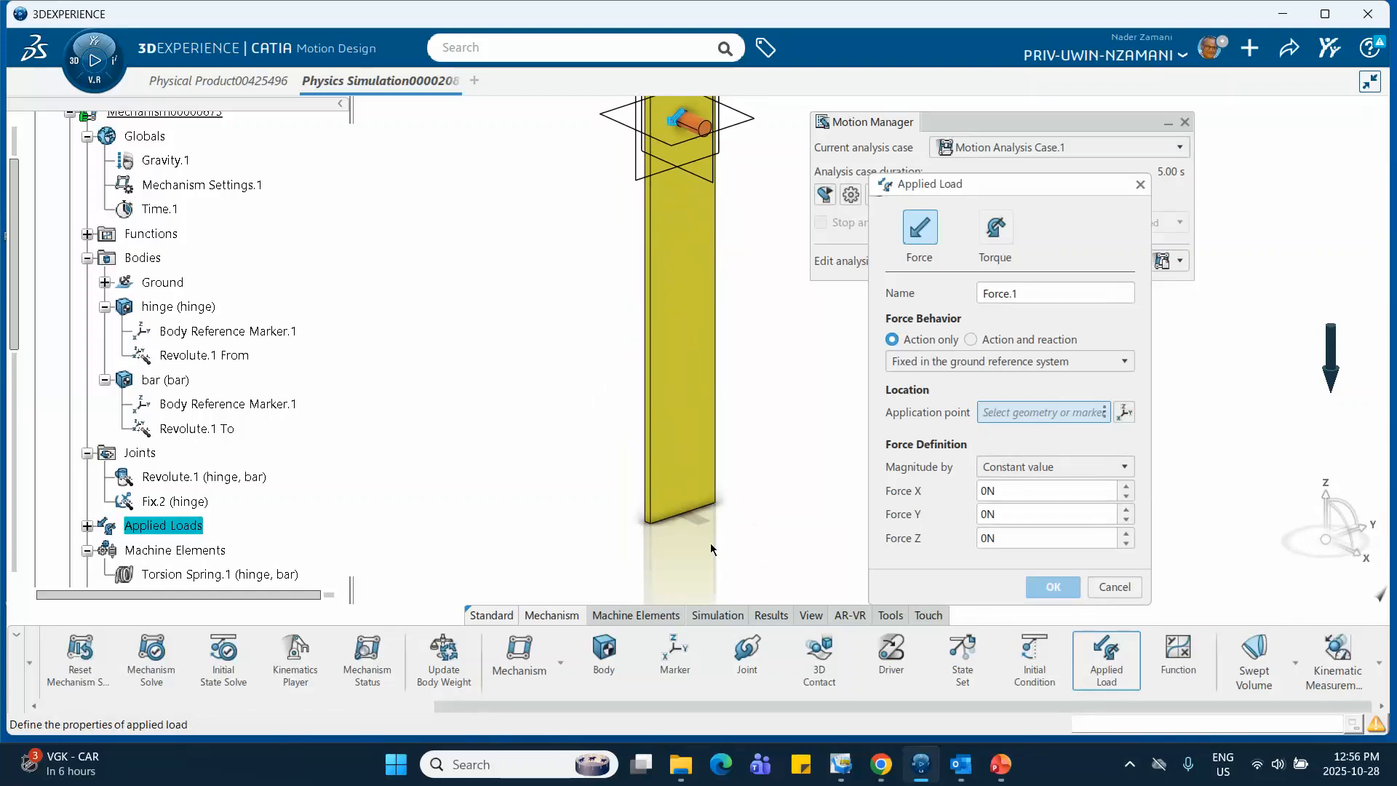
click(655, 524)
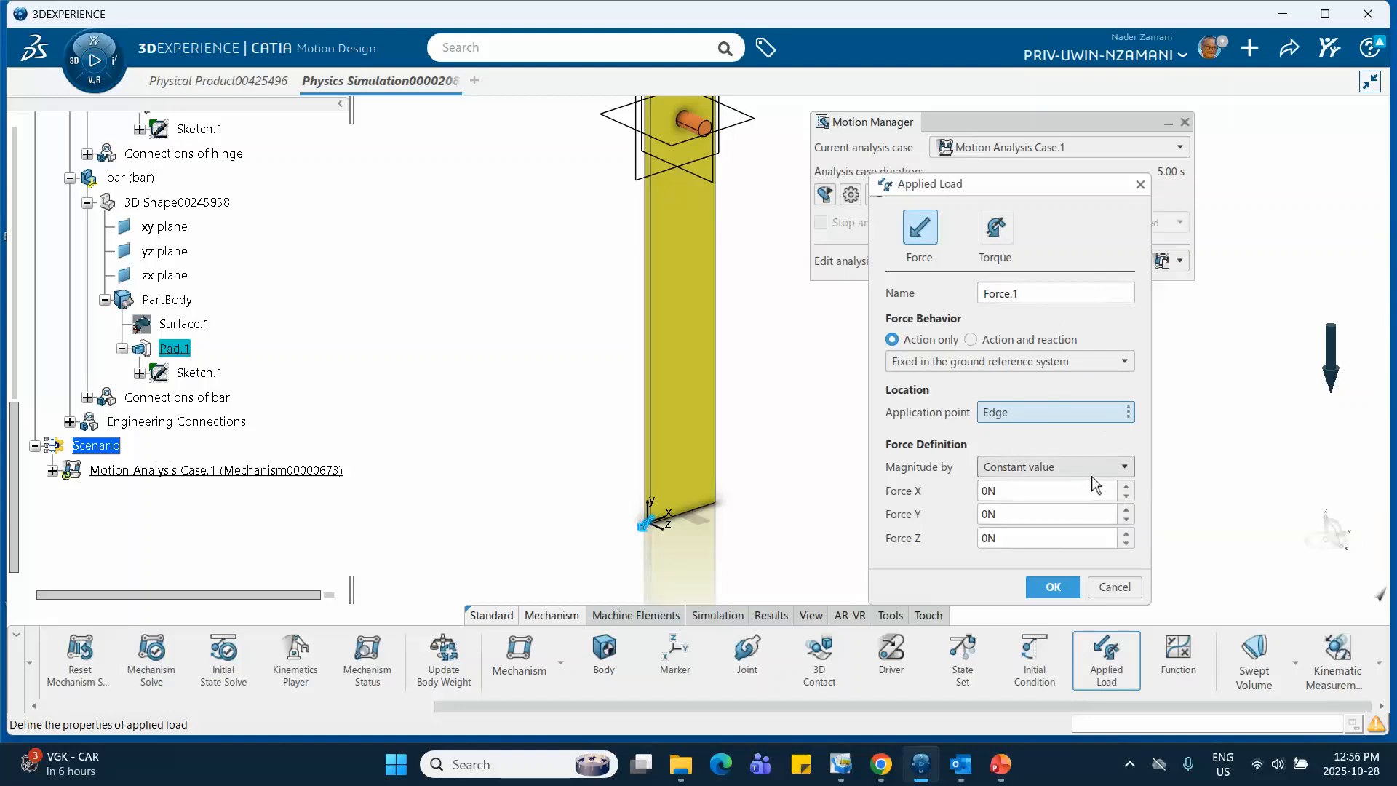
Define the force magnitude by Function, assign Data Points.1 to Force Y, and create the applied load
click(1125, 469)
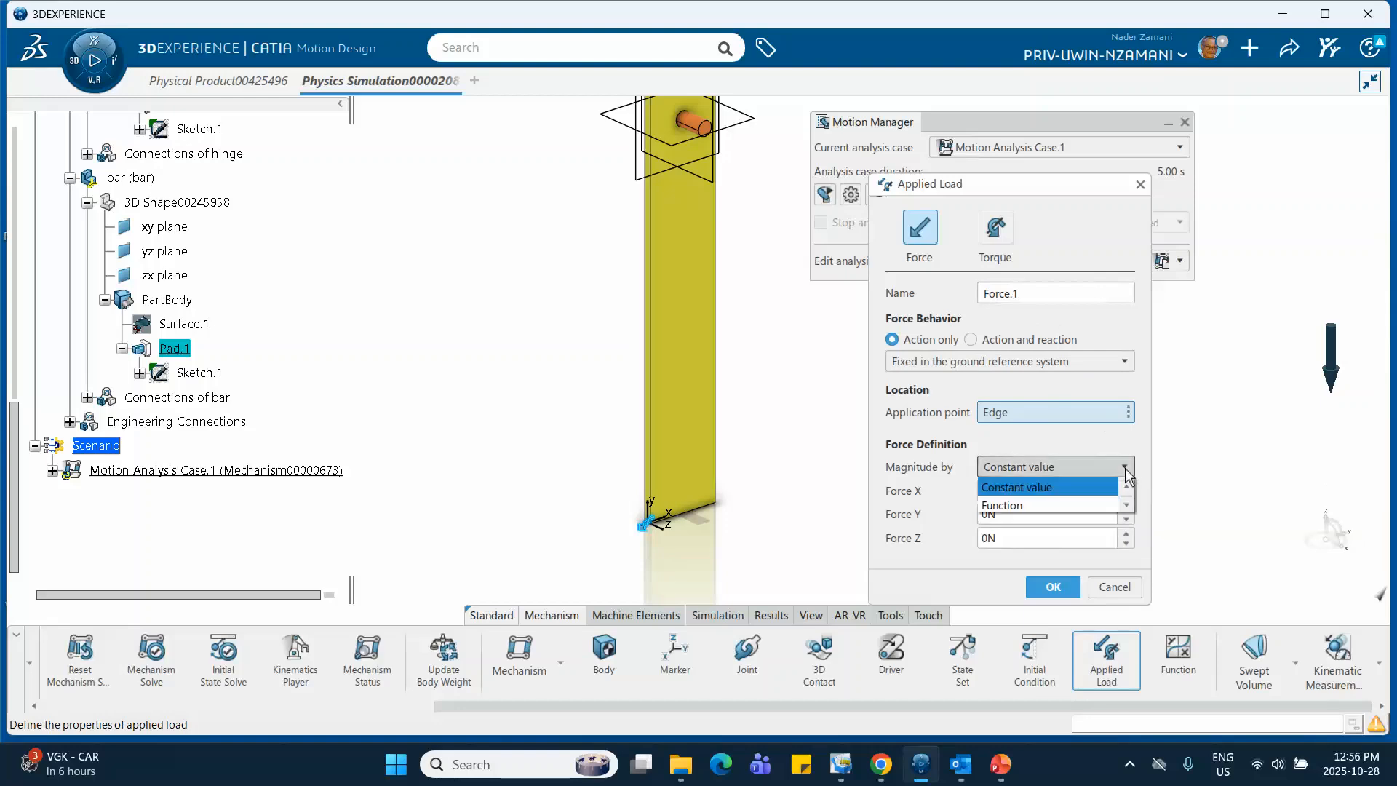
click(1084, 502)
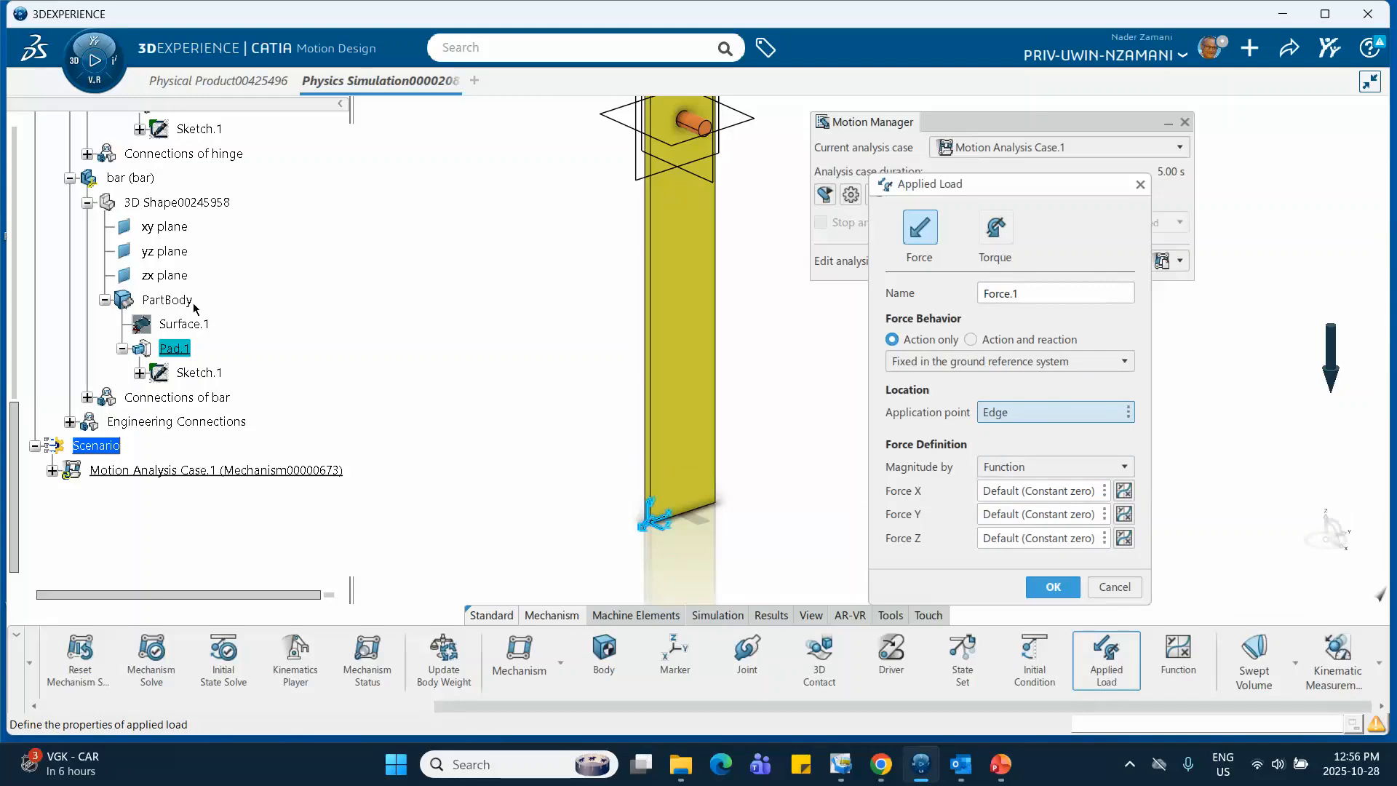
scroll(192, 281, up, 4)
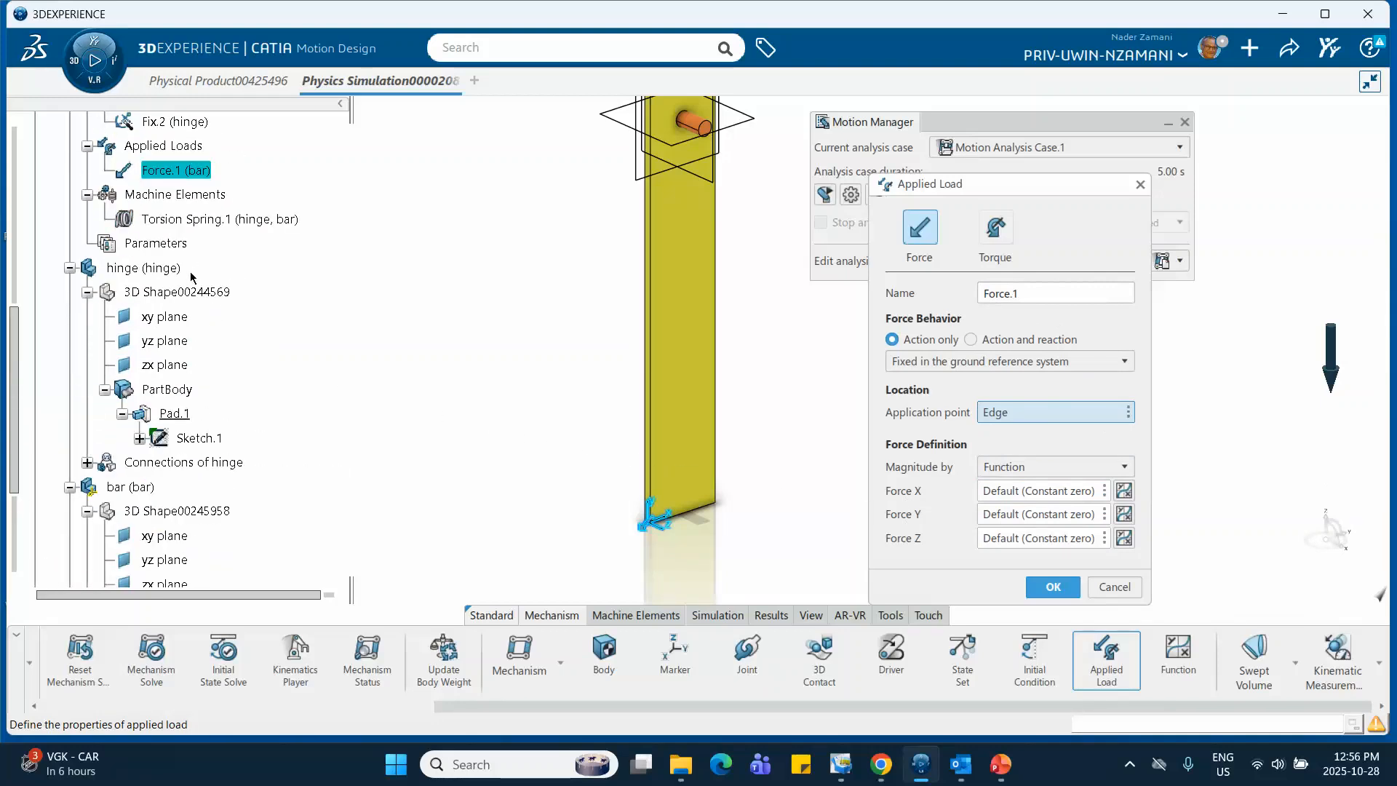
scroll(212, 314, up, 3)
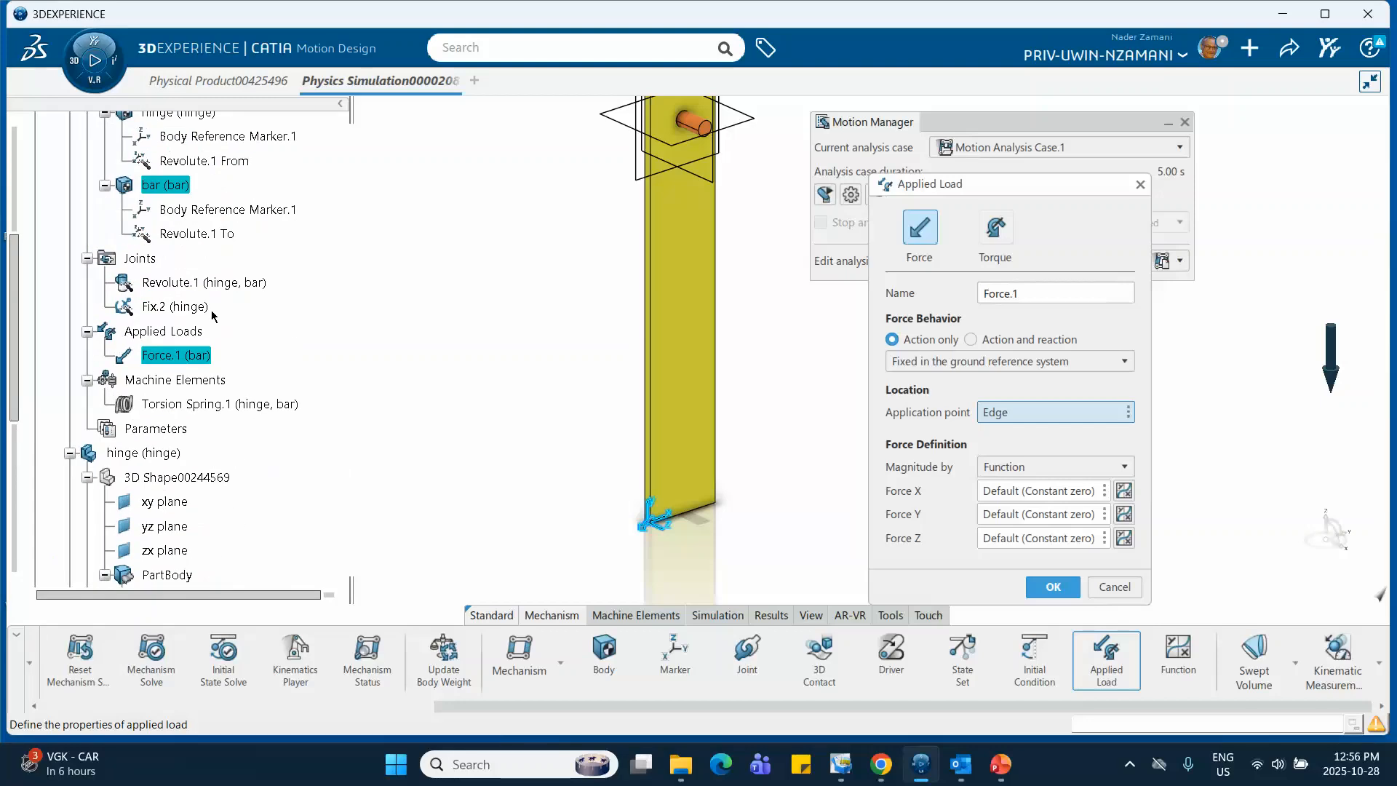
scroll(215, 318, up, 2)
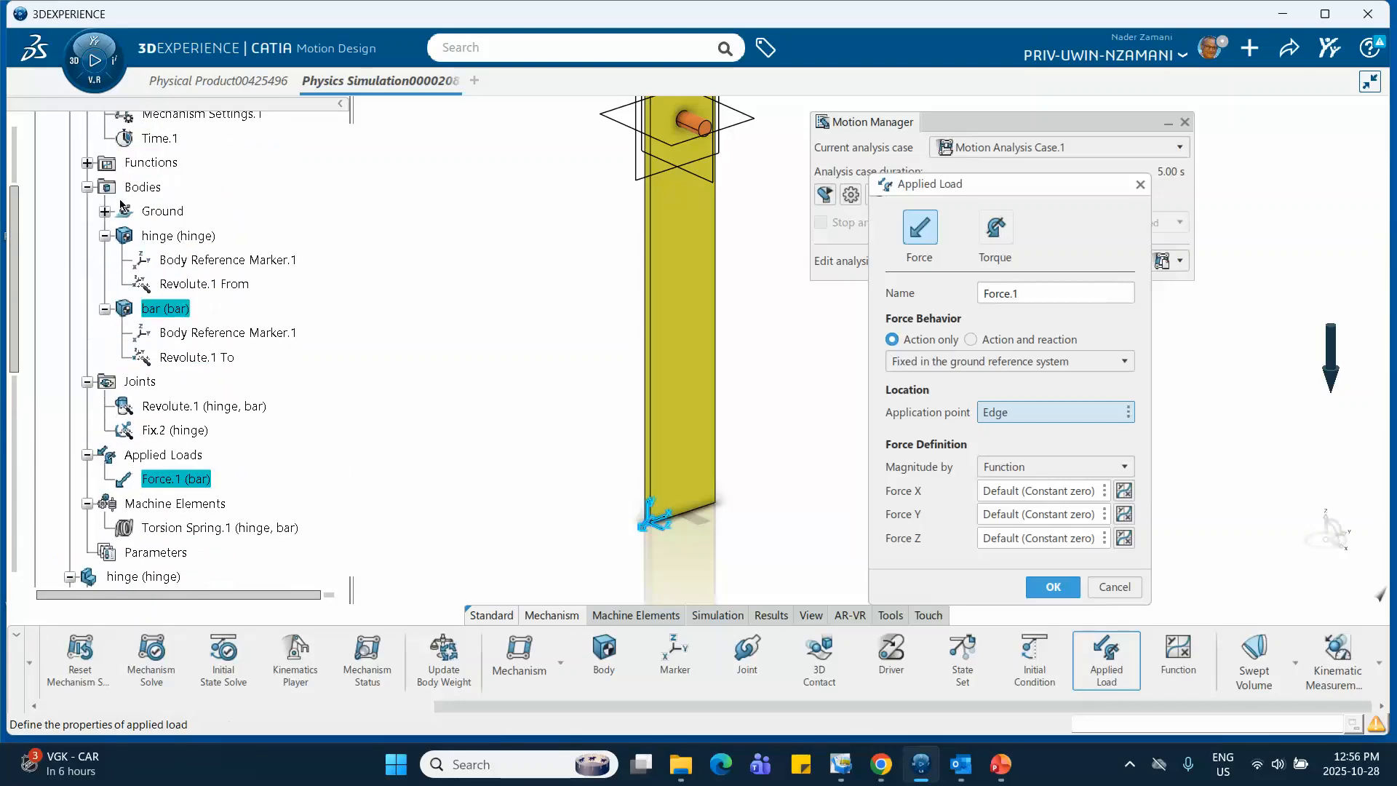
click(86, 163)
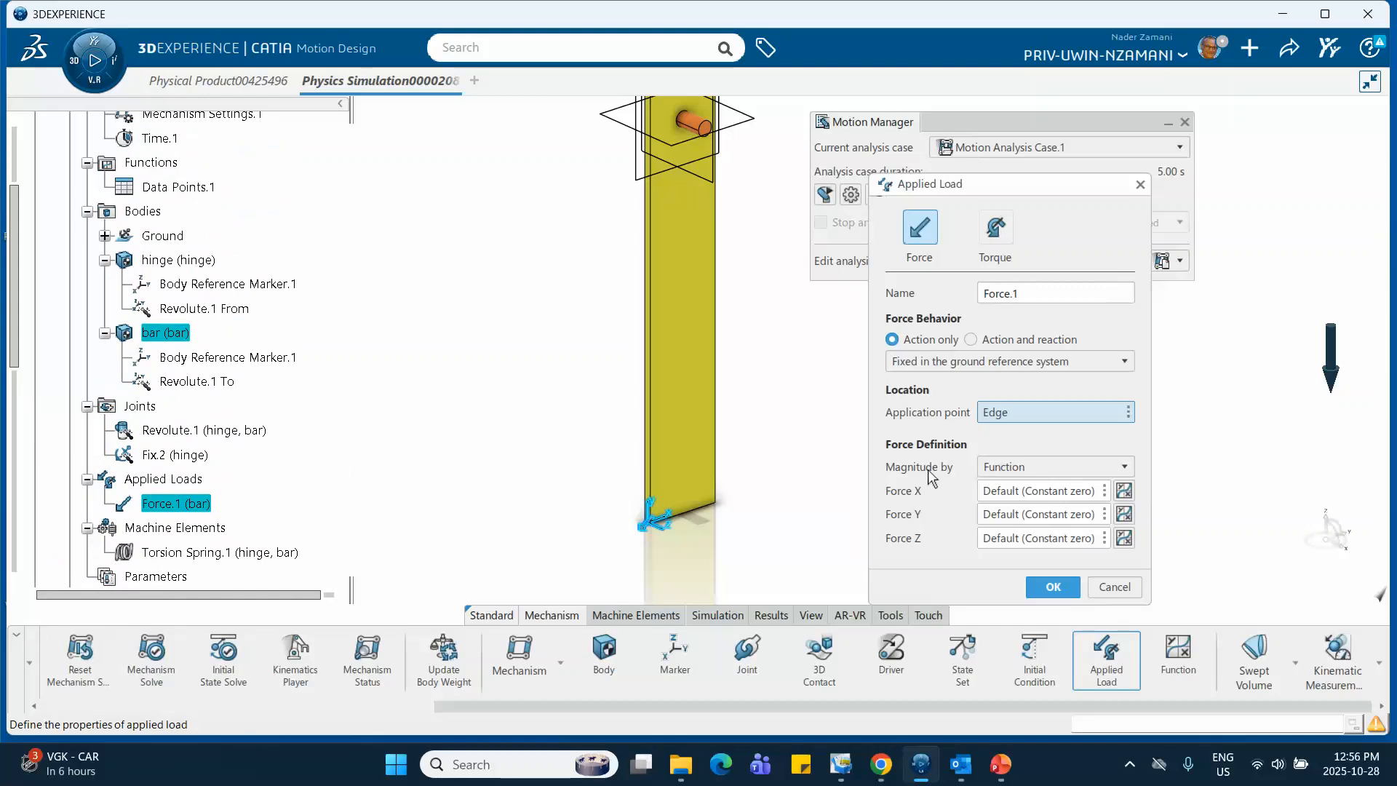
click(1009, 515)
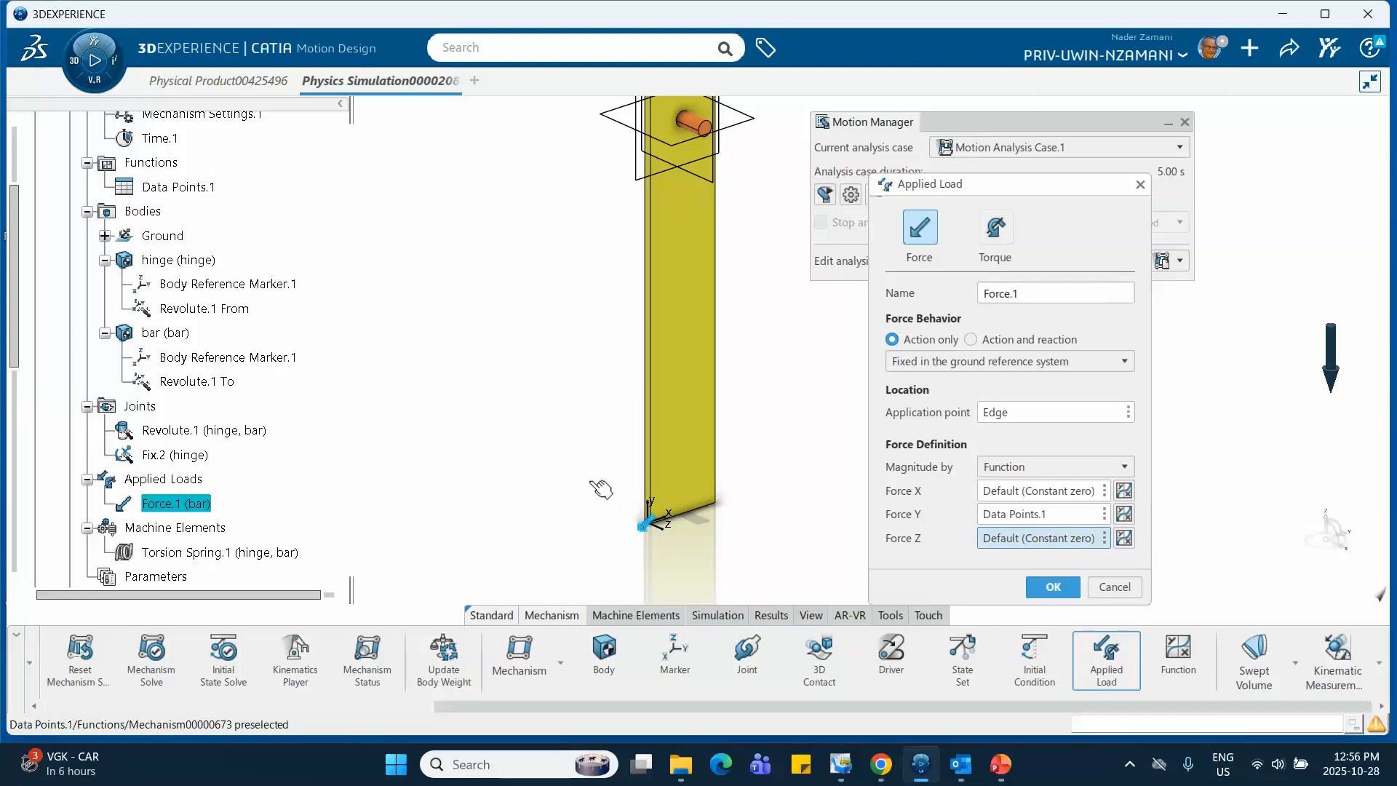
middle_drag(557, 469, 556, 434)
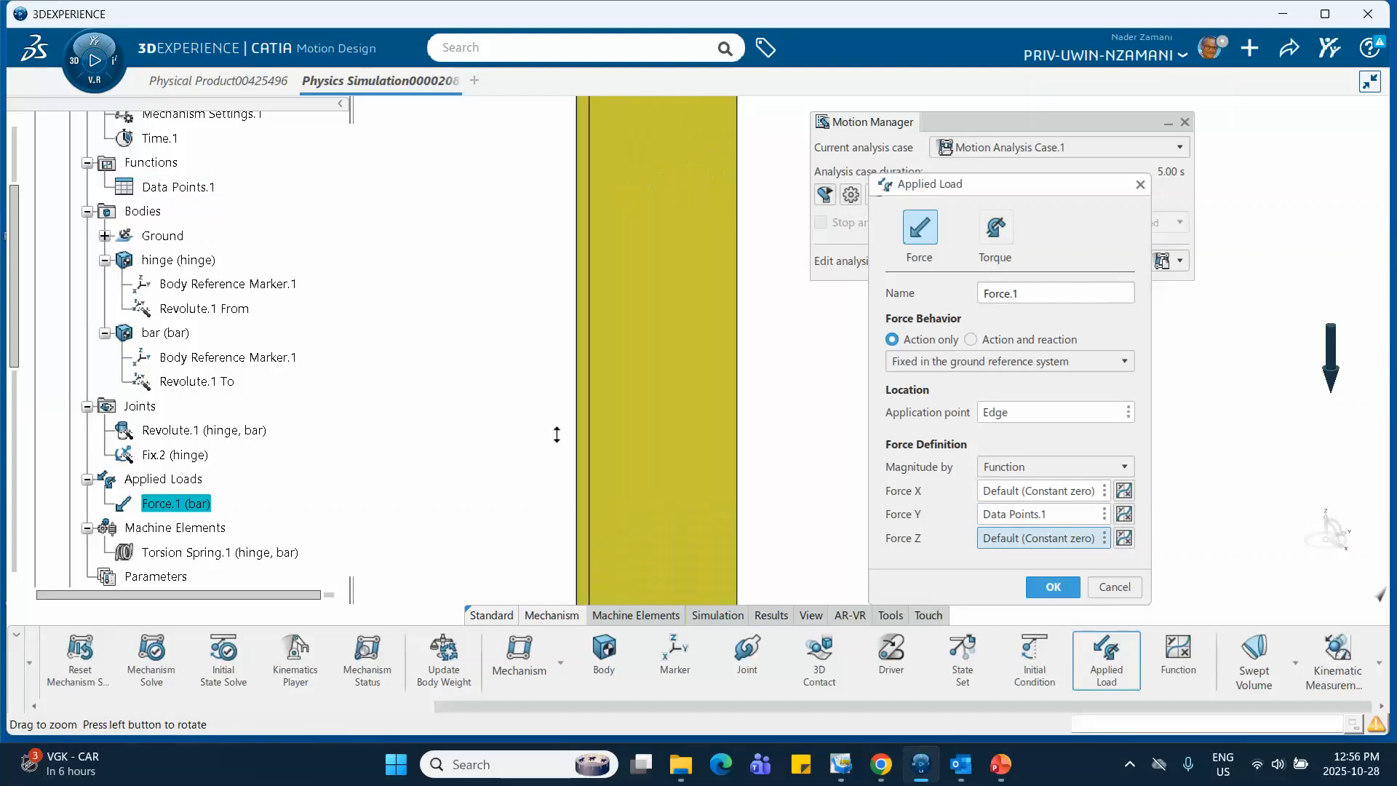
mouse_move(684, 521)
middle_down()
mouse_move(631, 430)
mouse_move(636, 324)
middle_up()
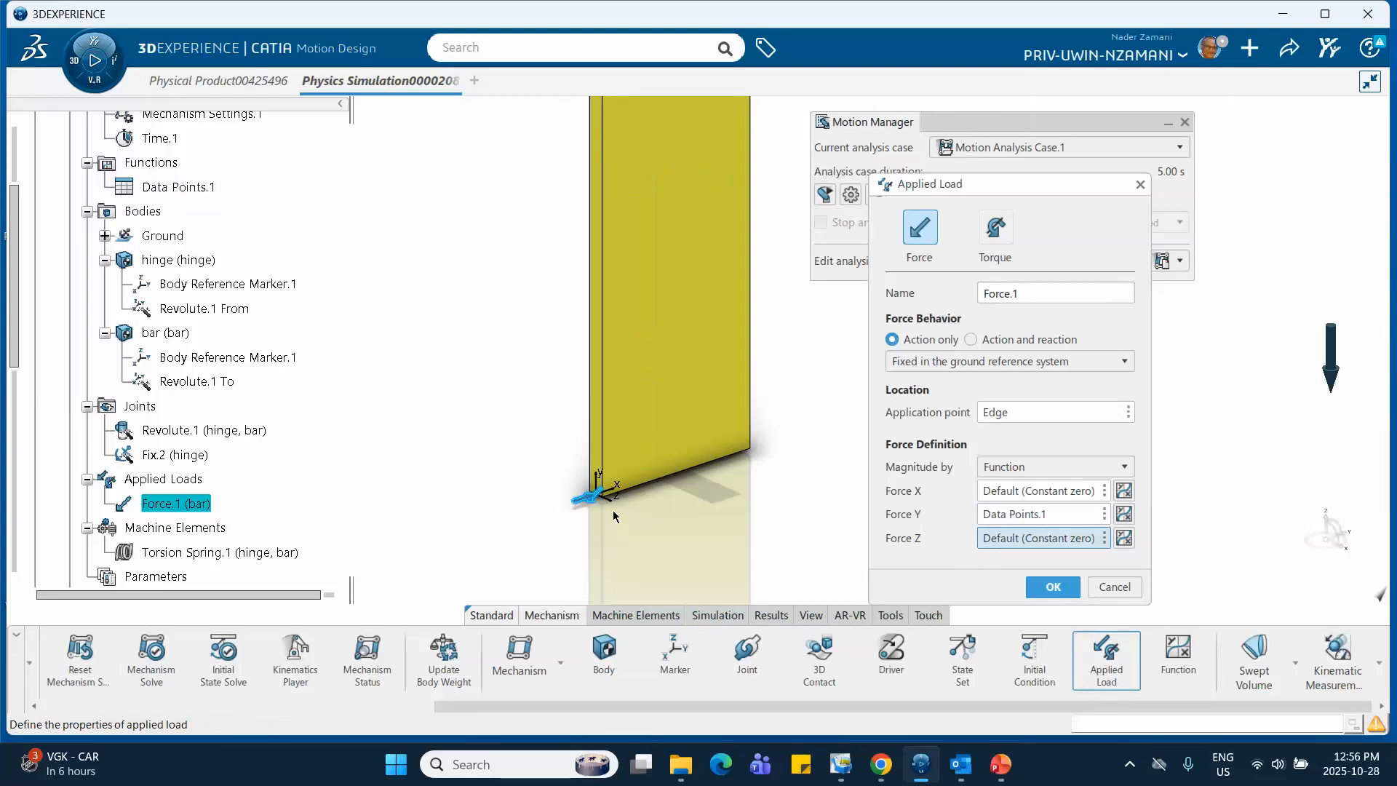
click(1053, 587)
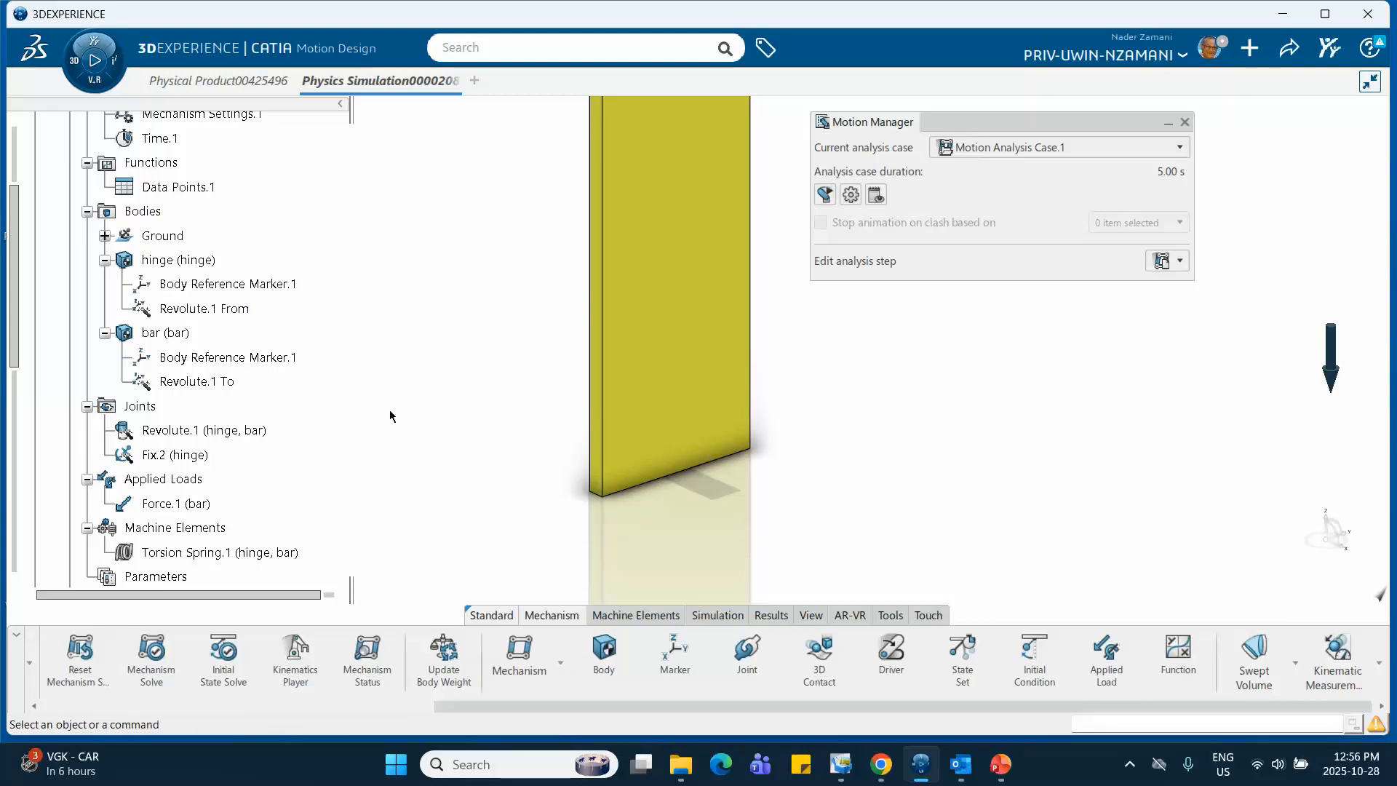
Set the duration of Dynamic Step.1 in Motion Analysis Case.1 to 0.3 s
middle_drag(390, 417, 404, 502)
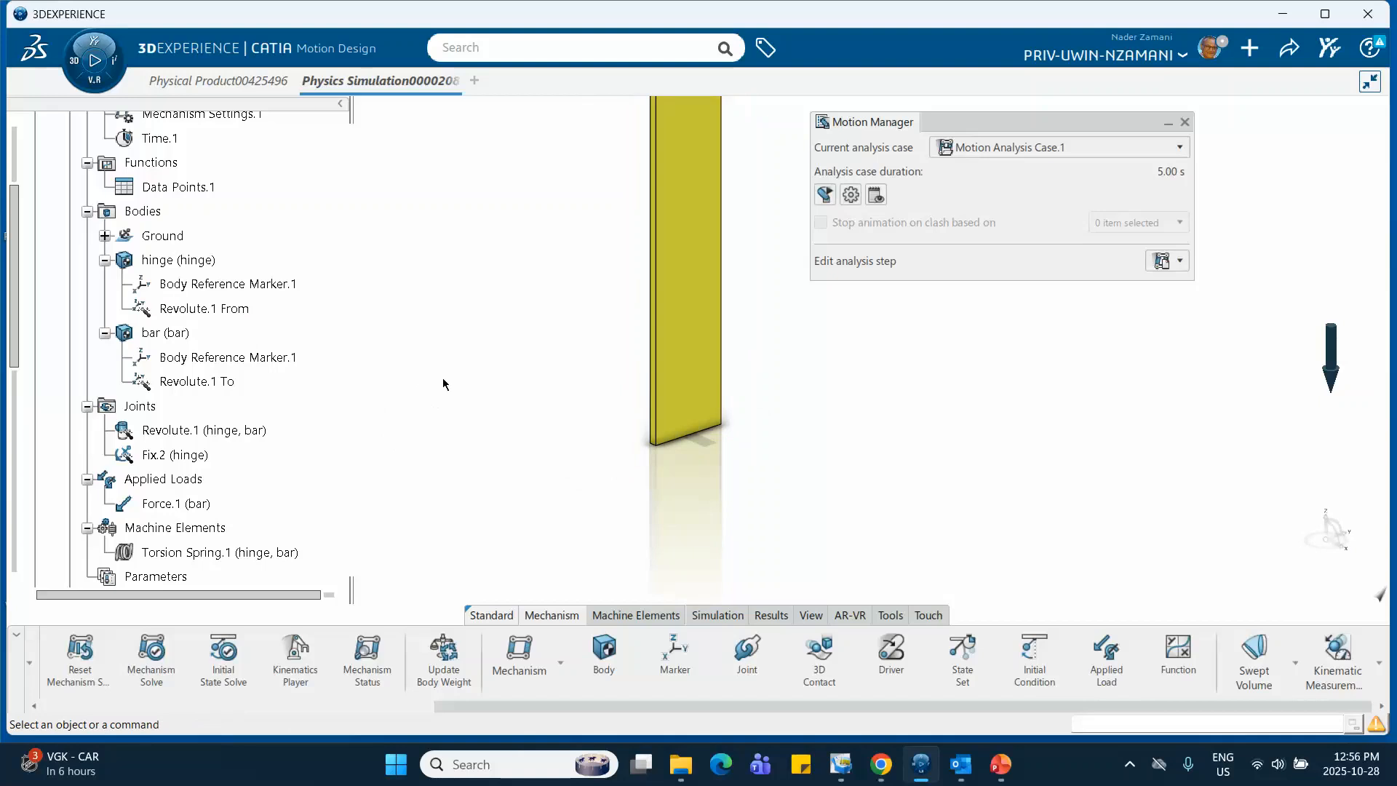
middle_drag(445, 384, 375, 500)
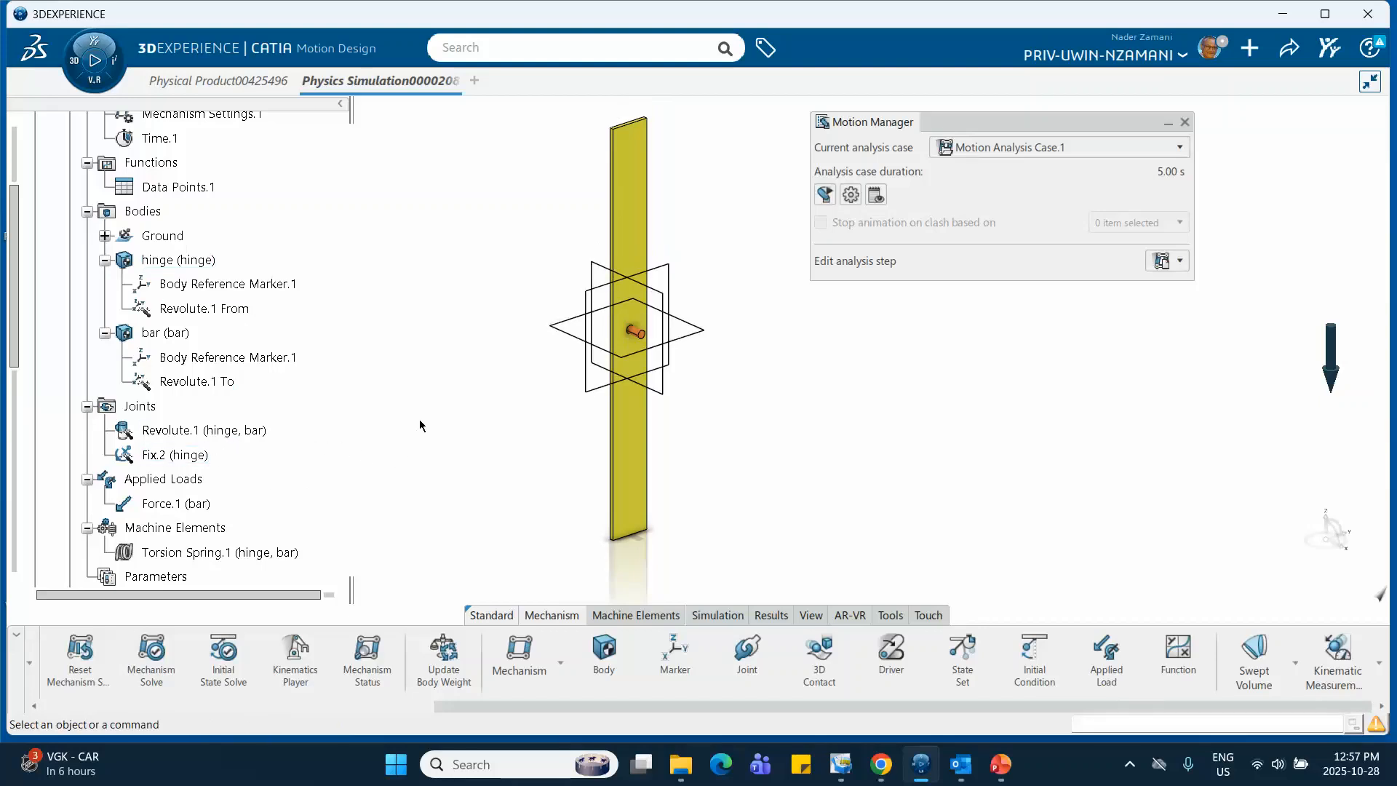
scroll(219, 372, down, 8)
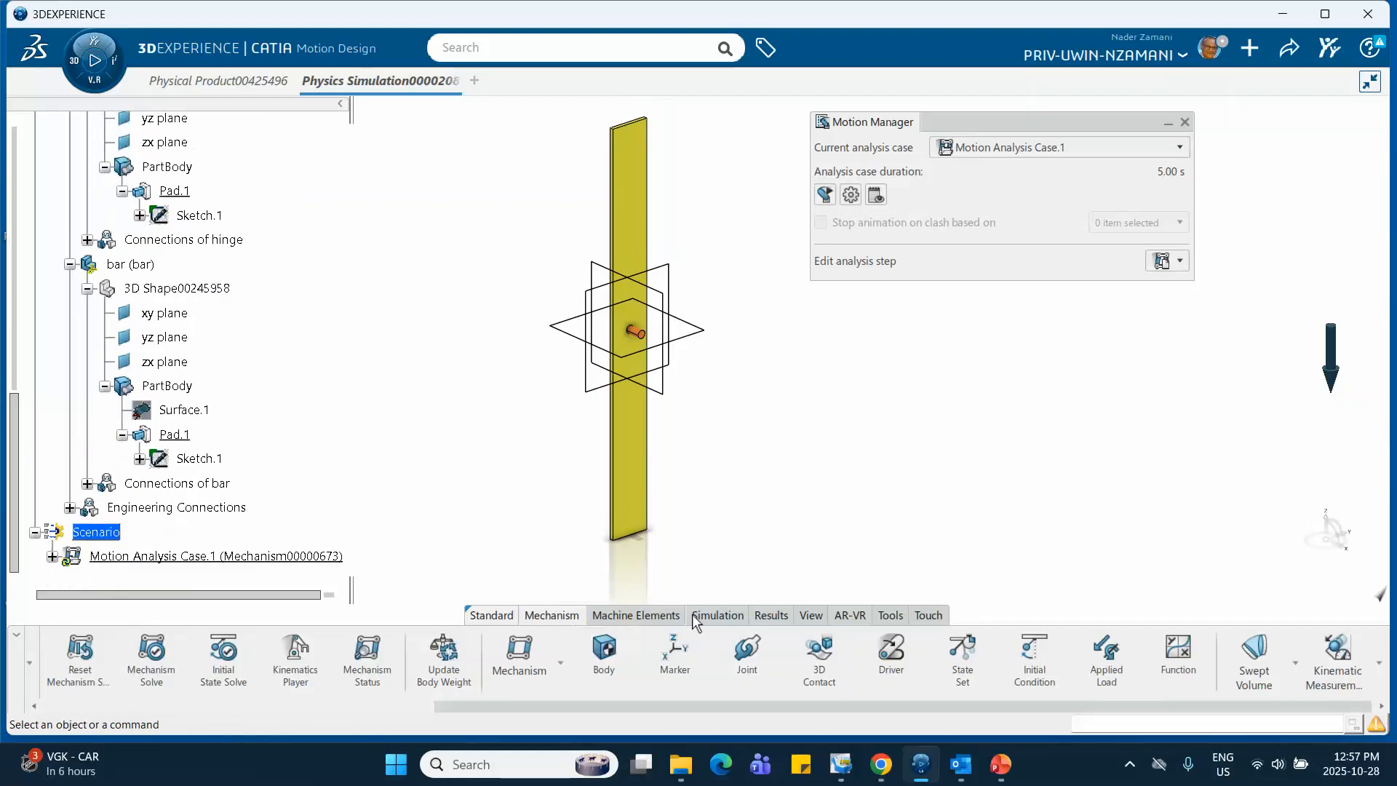
scroll(260, 411, down, 2)
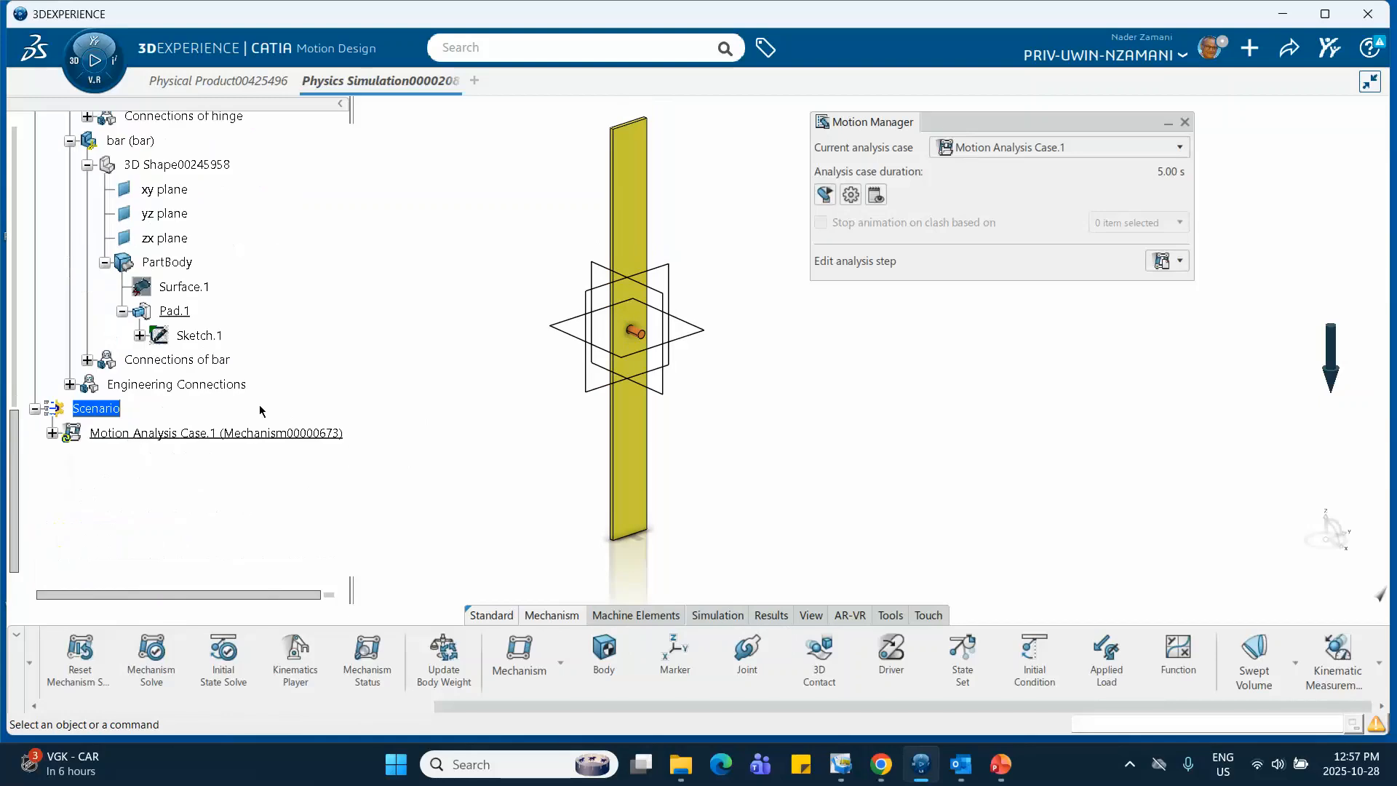
click(52, 433)
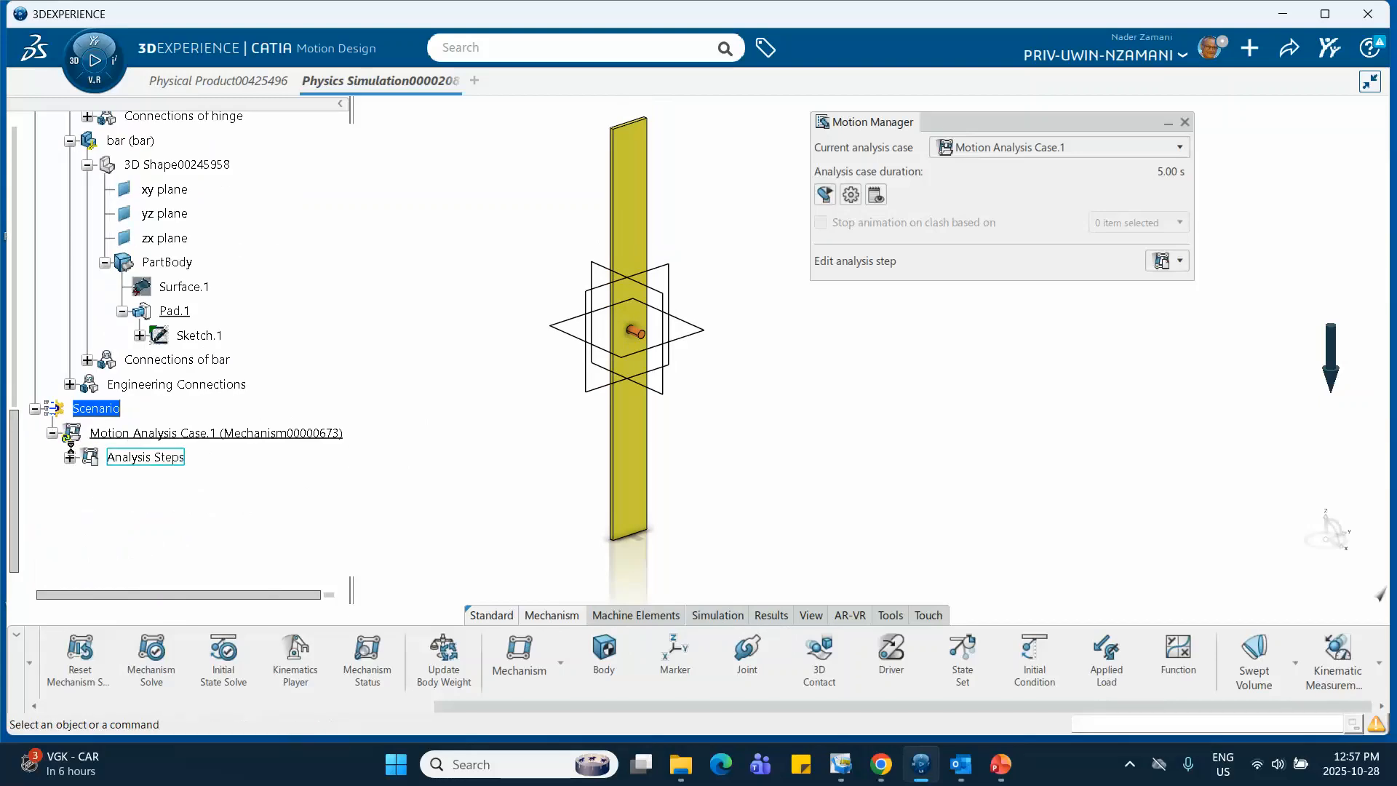
click(69, 457)
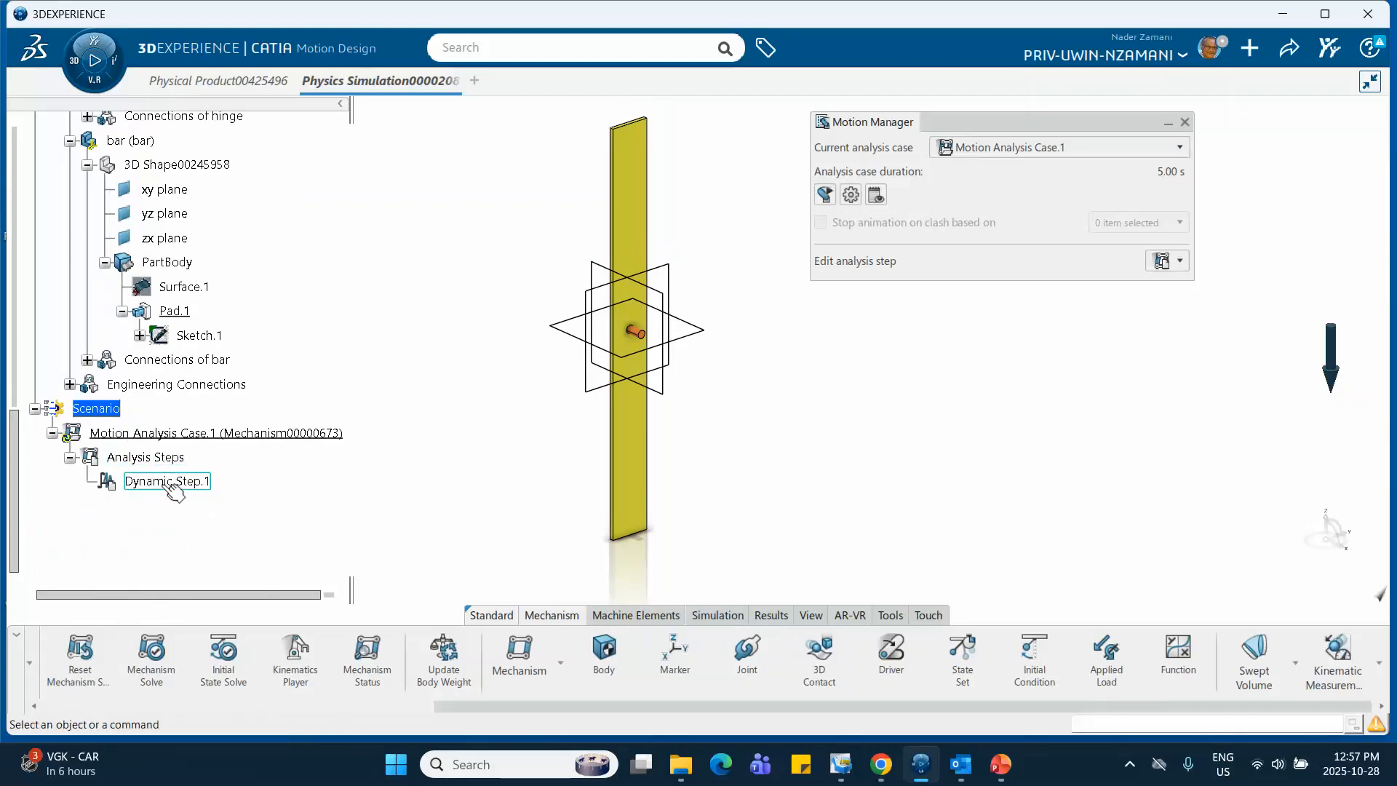
double_click(173, 481)
click(654, 343)
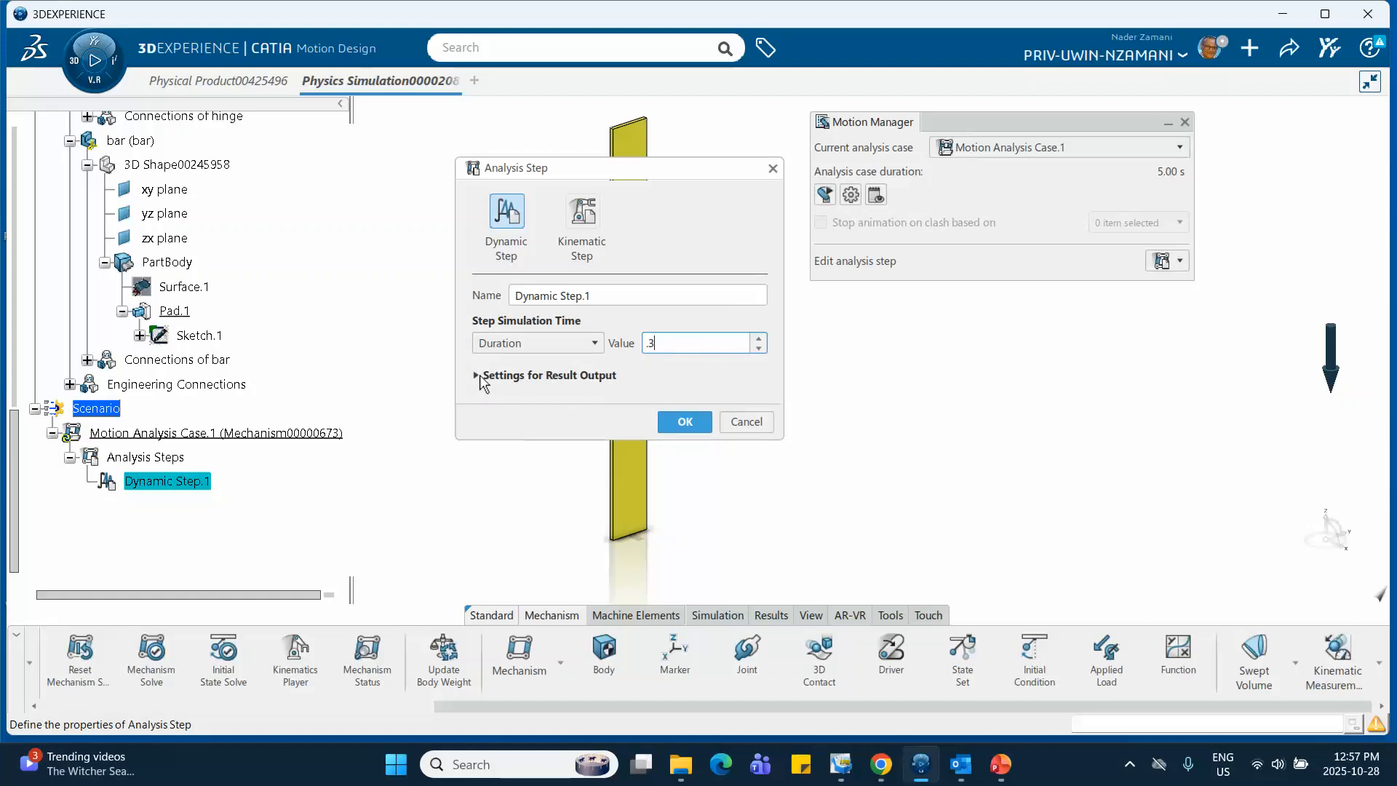
click(686, 424)
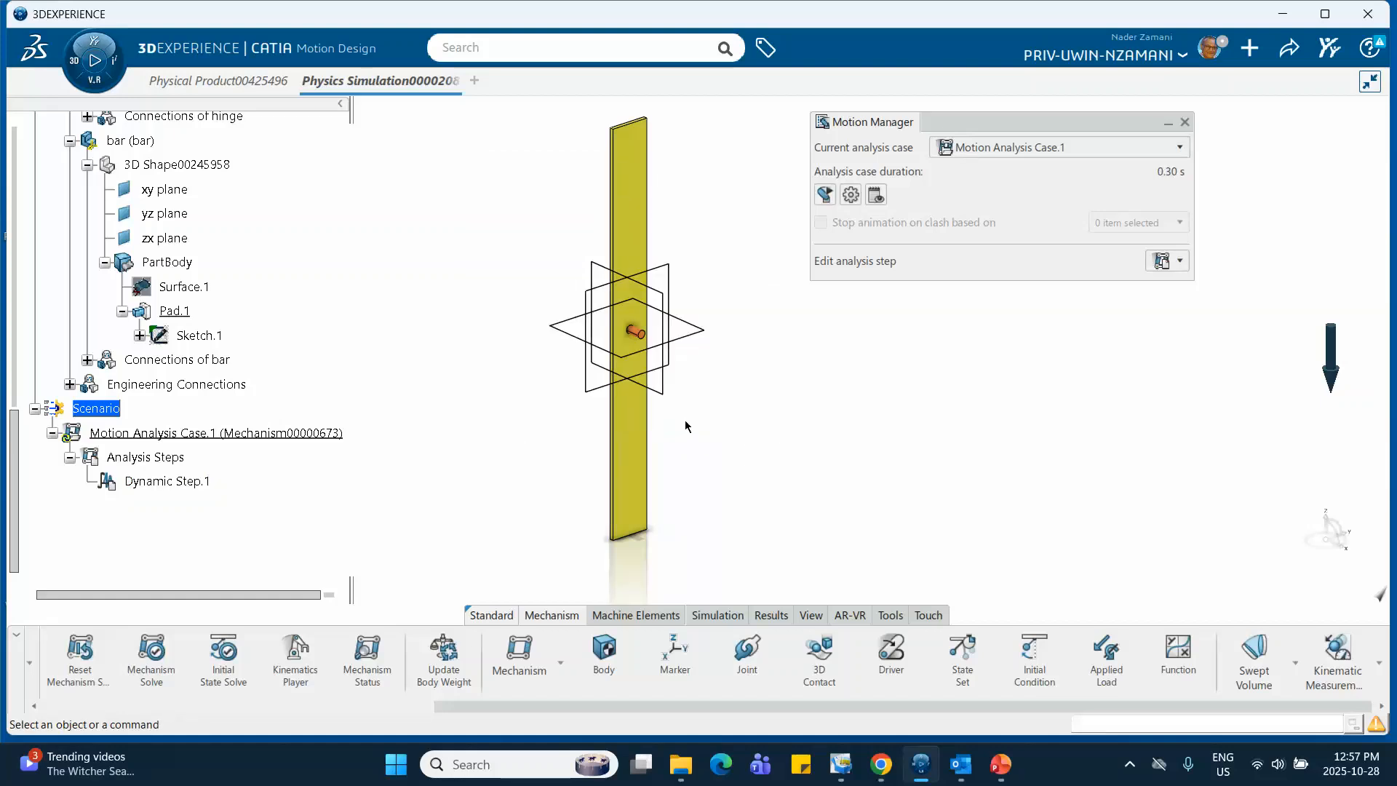
Preview the mechanism's motion and reset it, and run the motion analysis case to compute its results
click(826, 195)
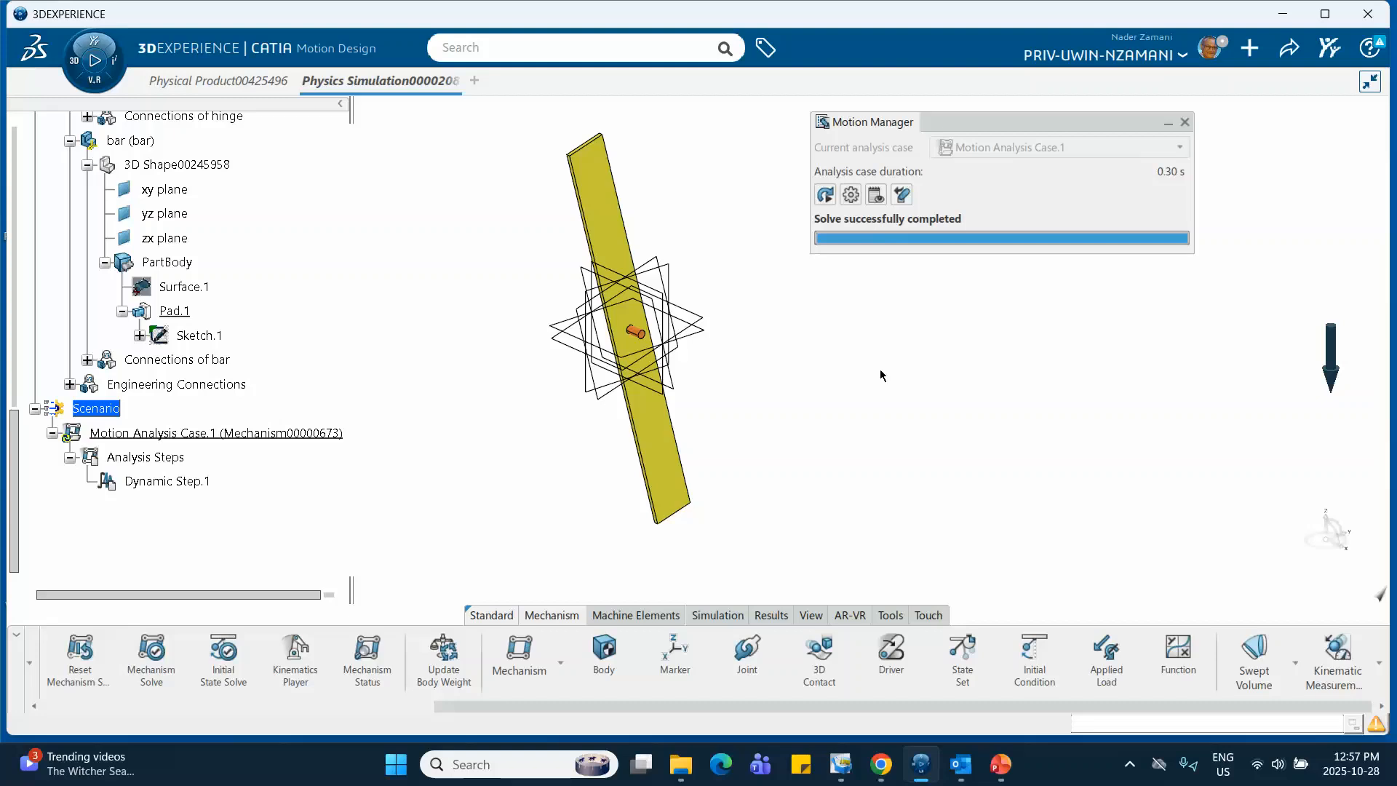
click(903, 195)
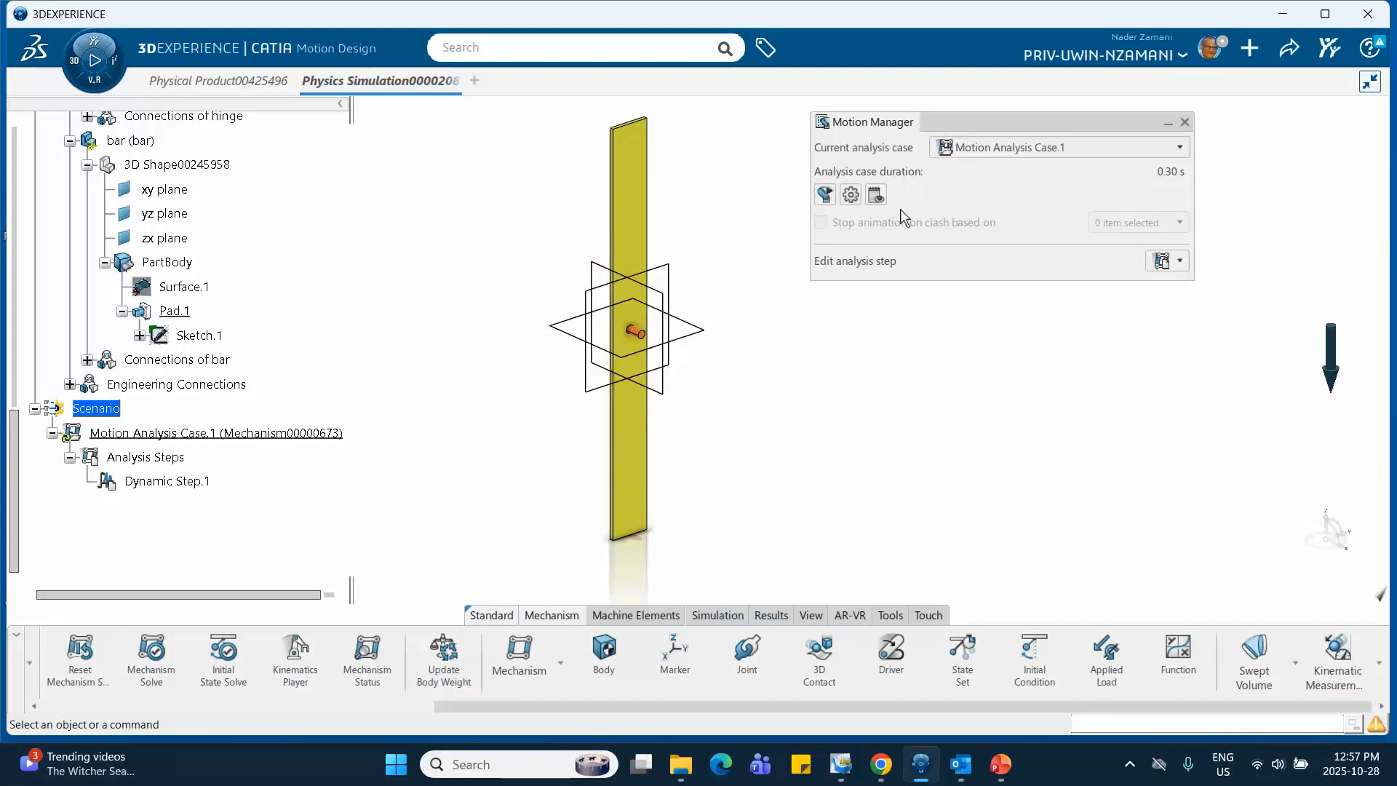
click(717, 617)
click(1070, 673)
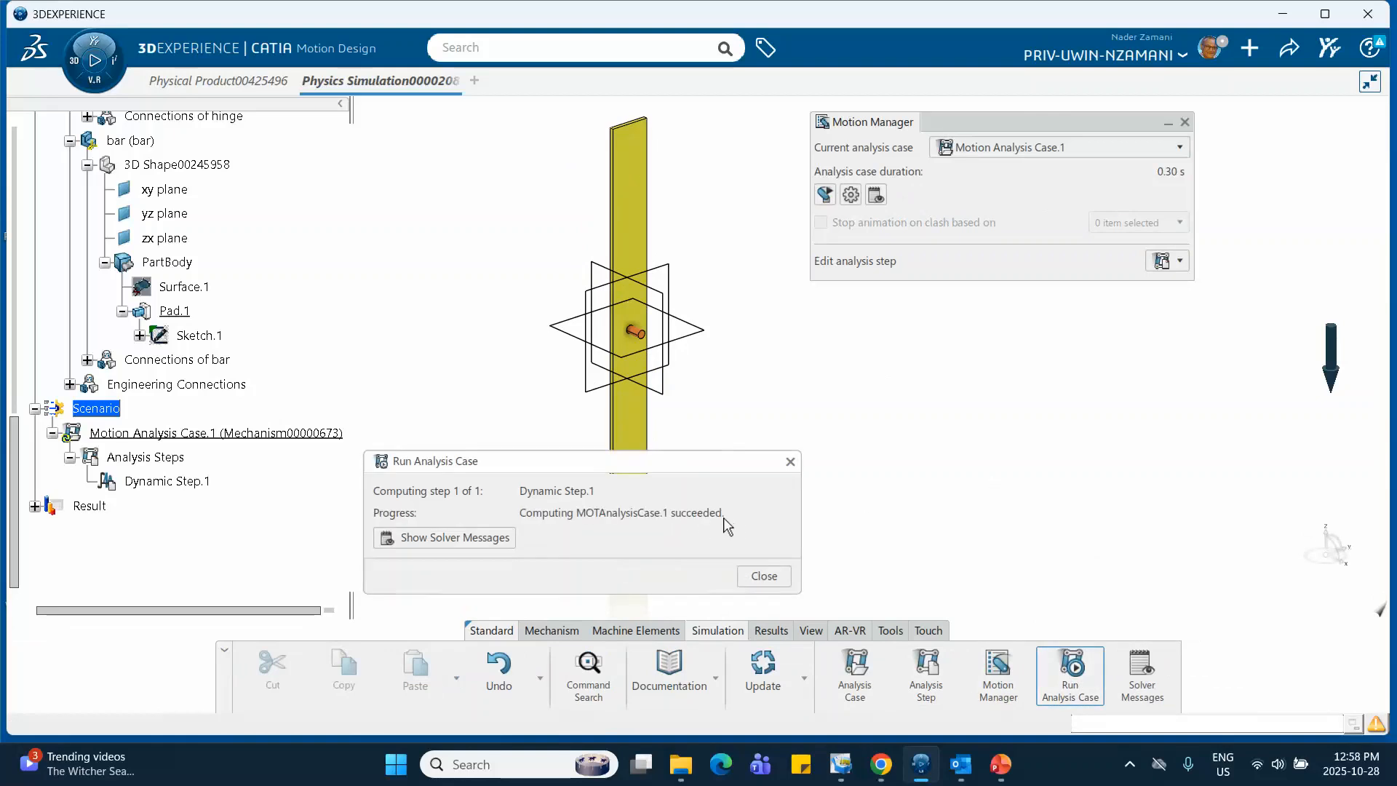
click(790, 462)
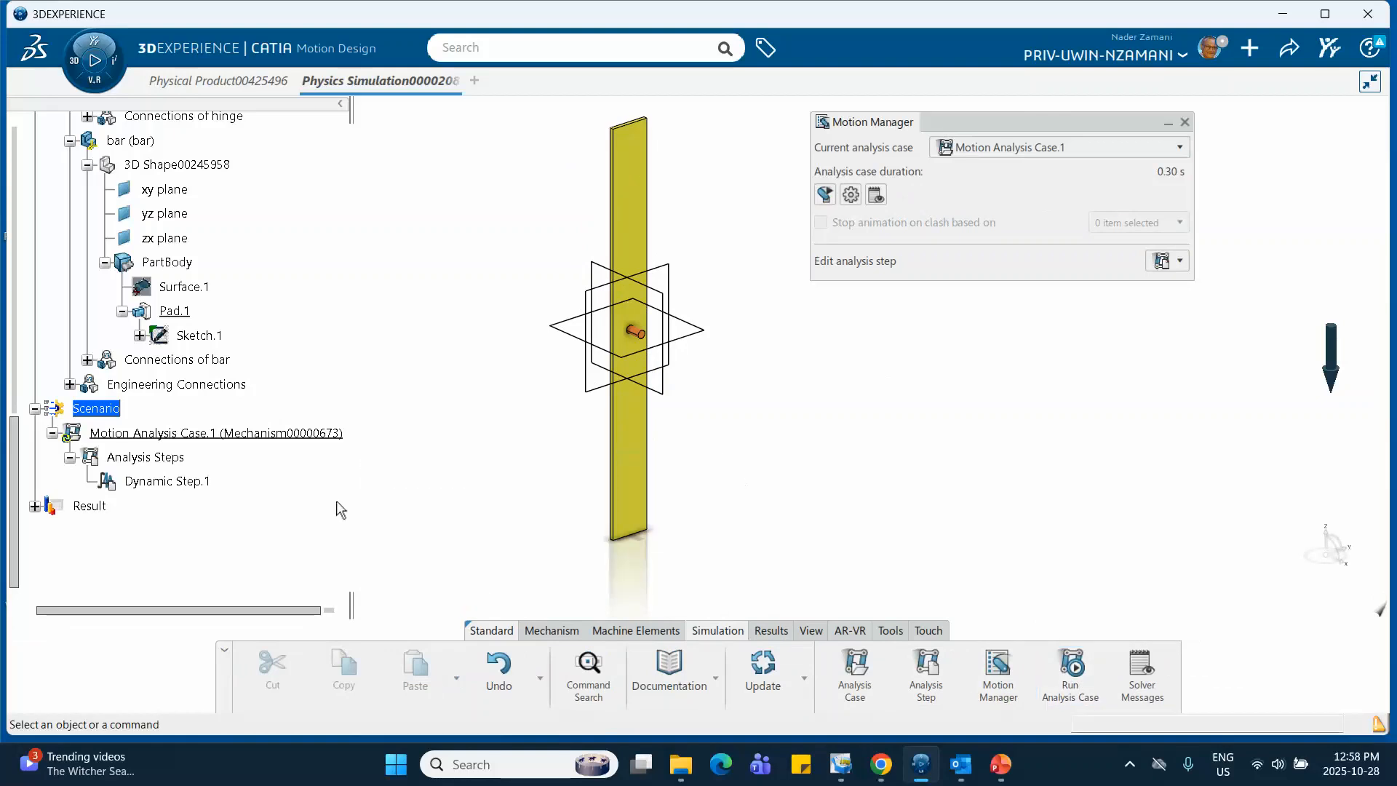
Play the animation of the Dynamic Step.1 result of Motion Analysis Case.1
click(35, 506)
scroll(75, 488, down, 3)
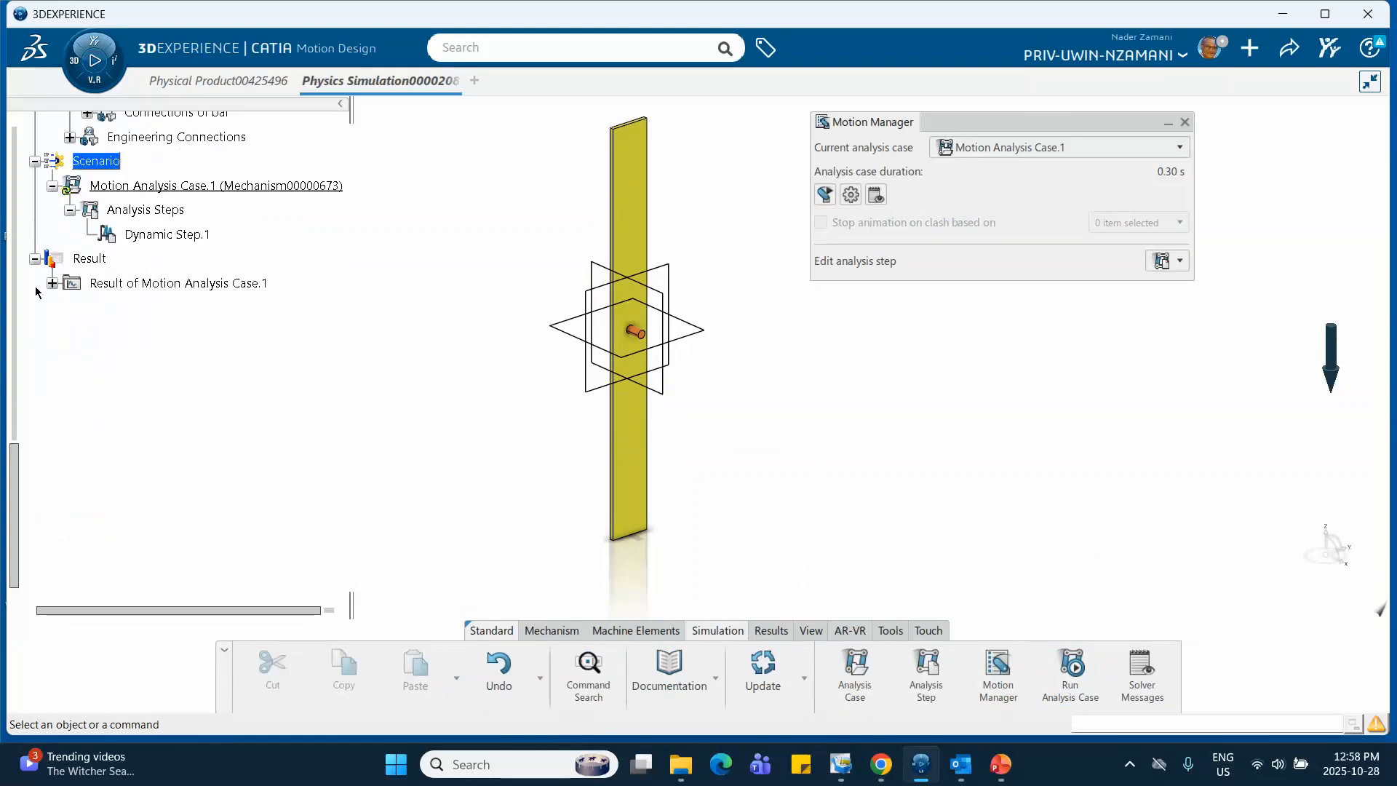
click(53, 283)
click(70, 309)
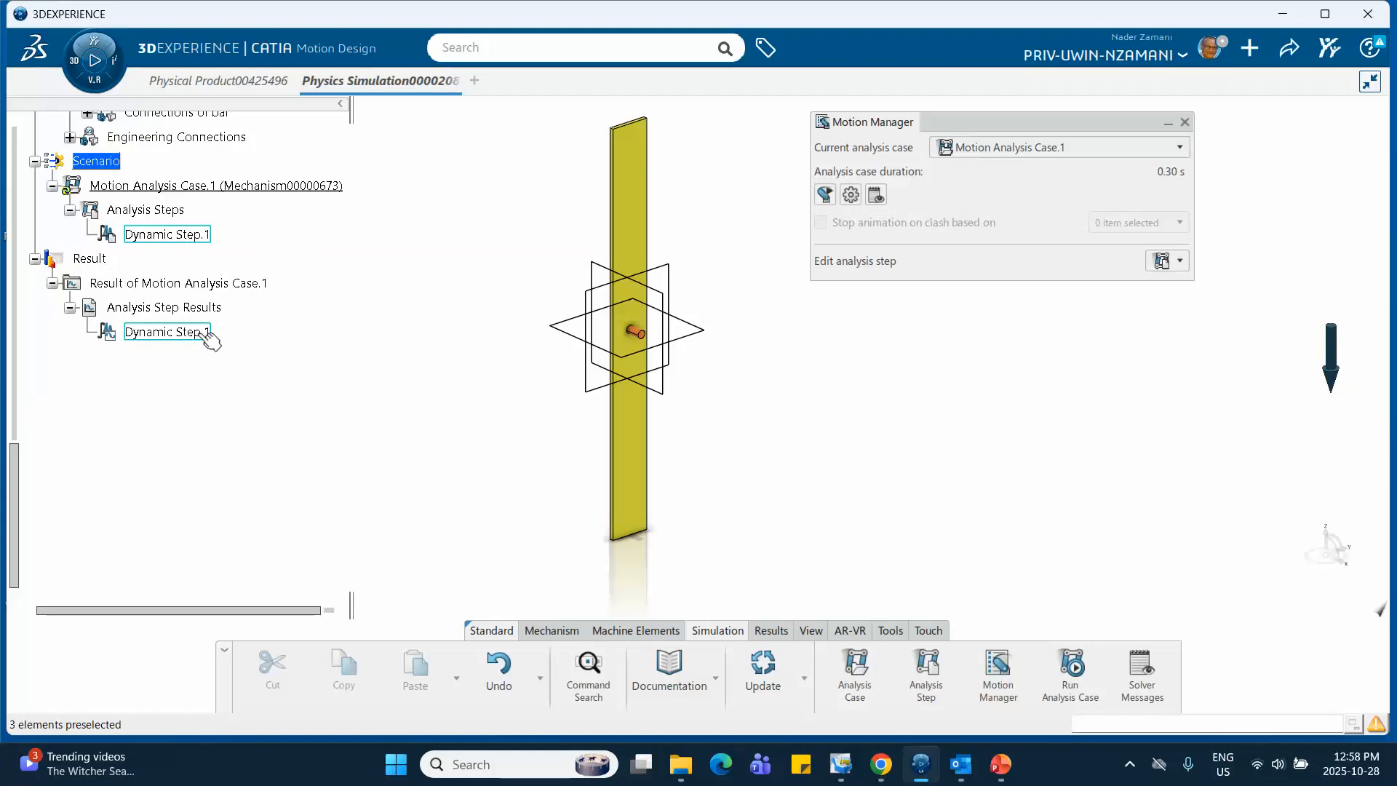
click(175, 332)
click(177, 333)
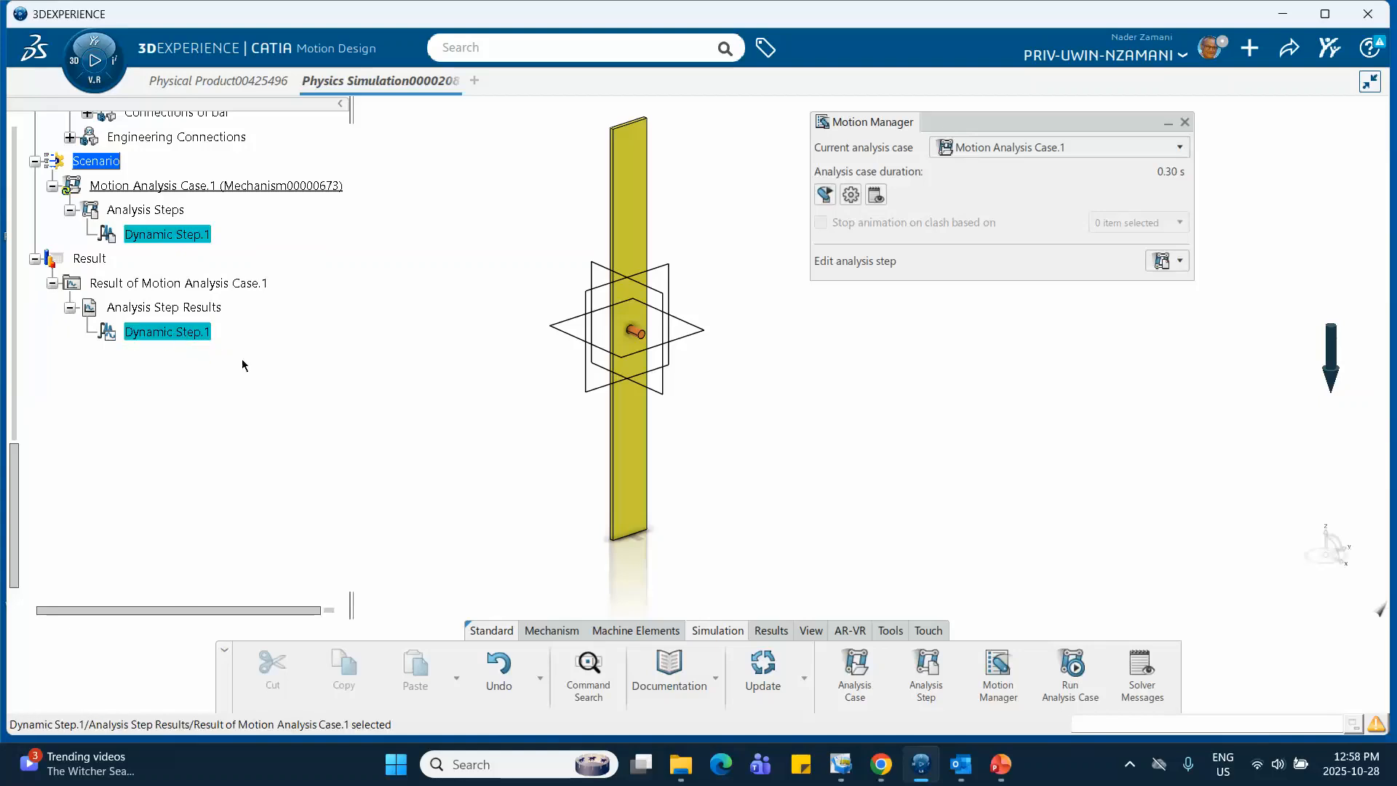
click(770, 631)
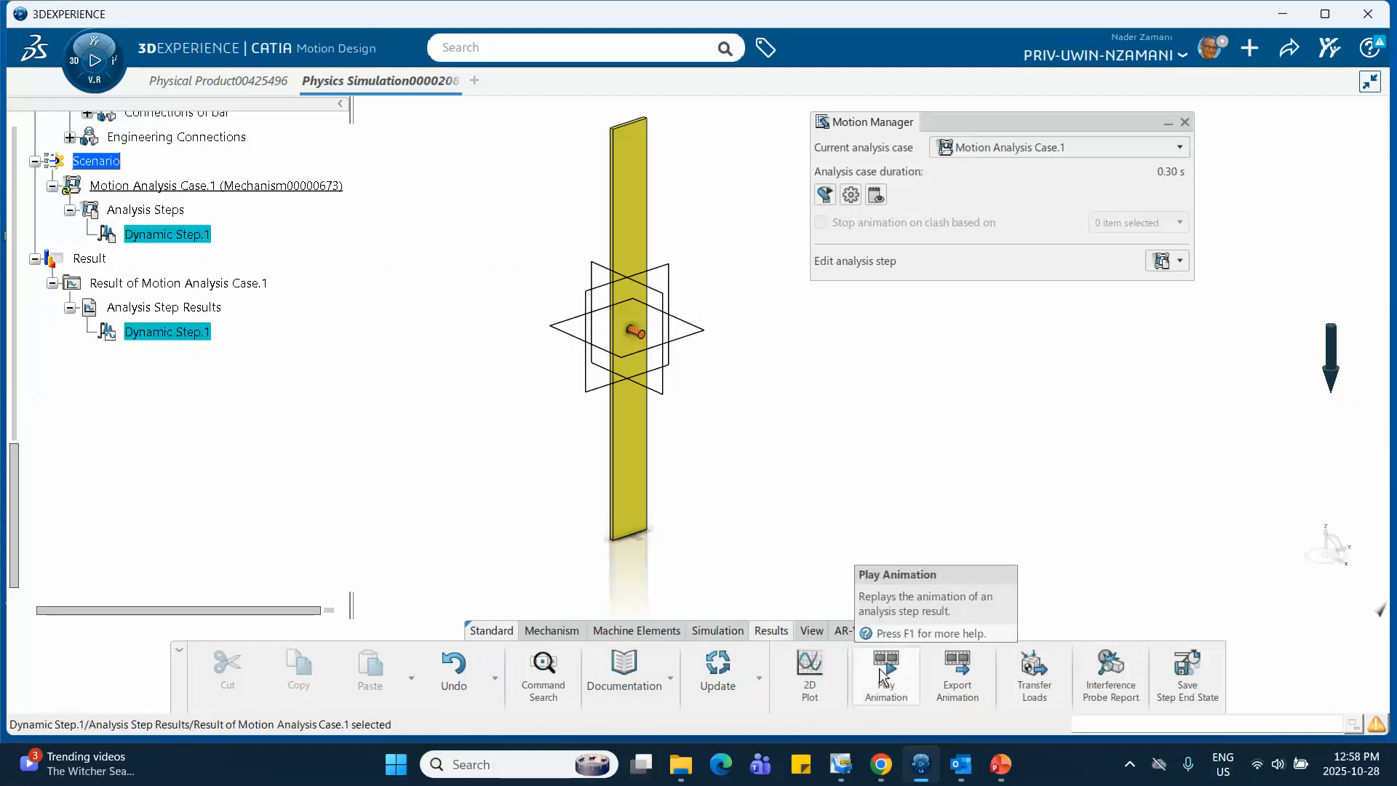
click(885, 673)
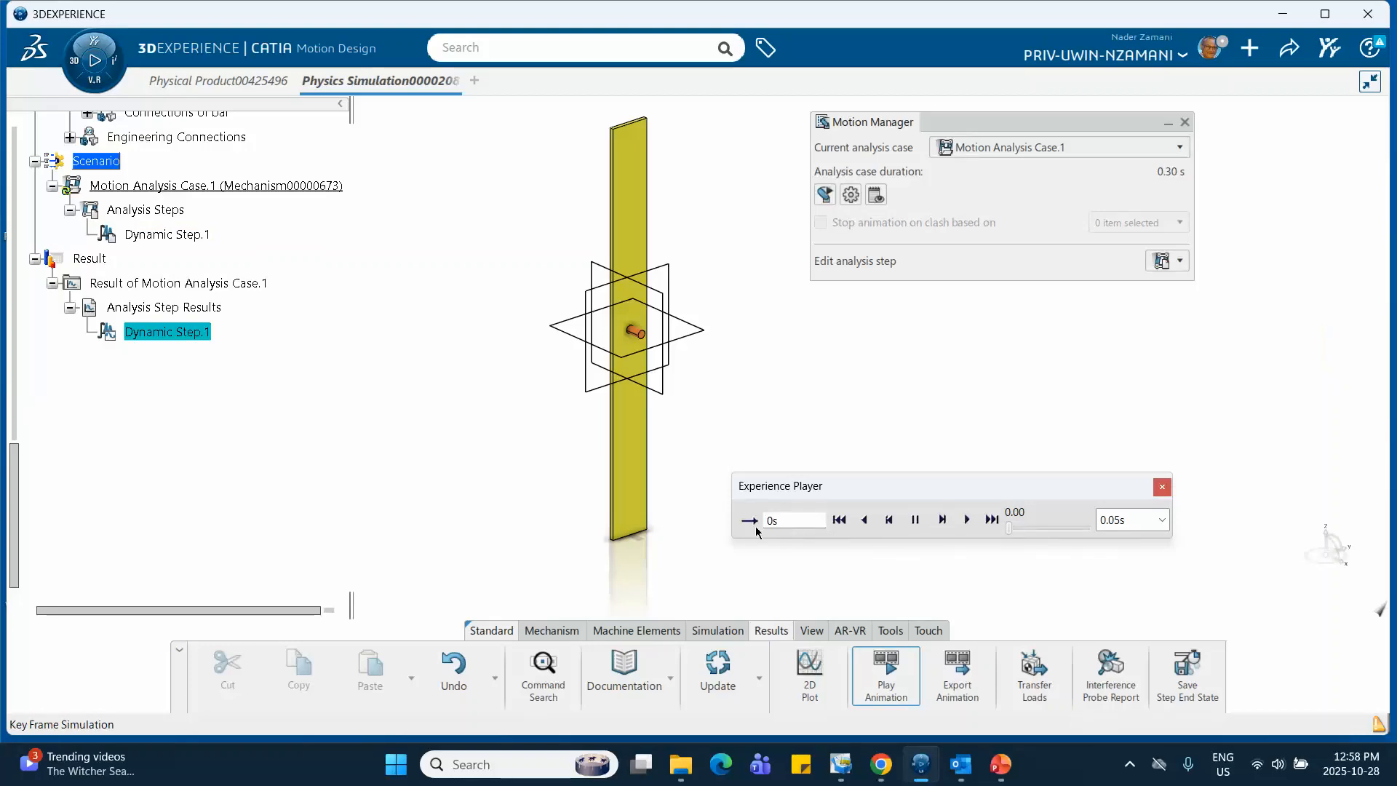
click(968, 520)
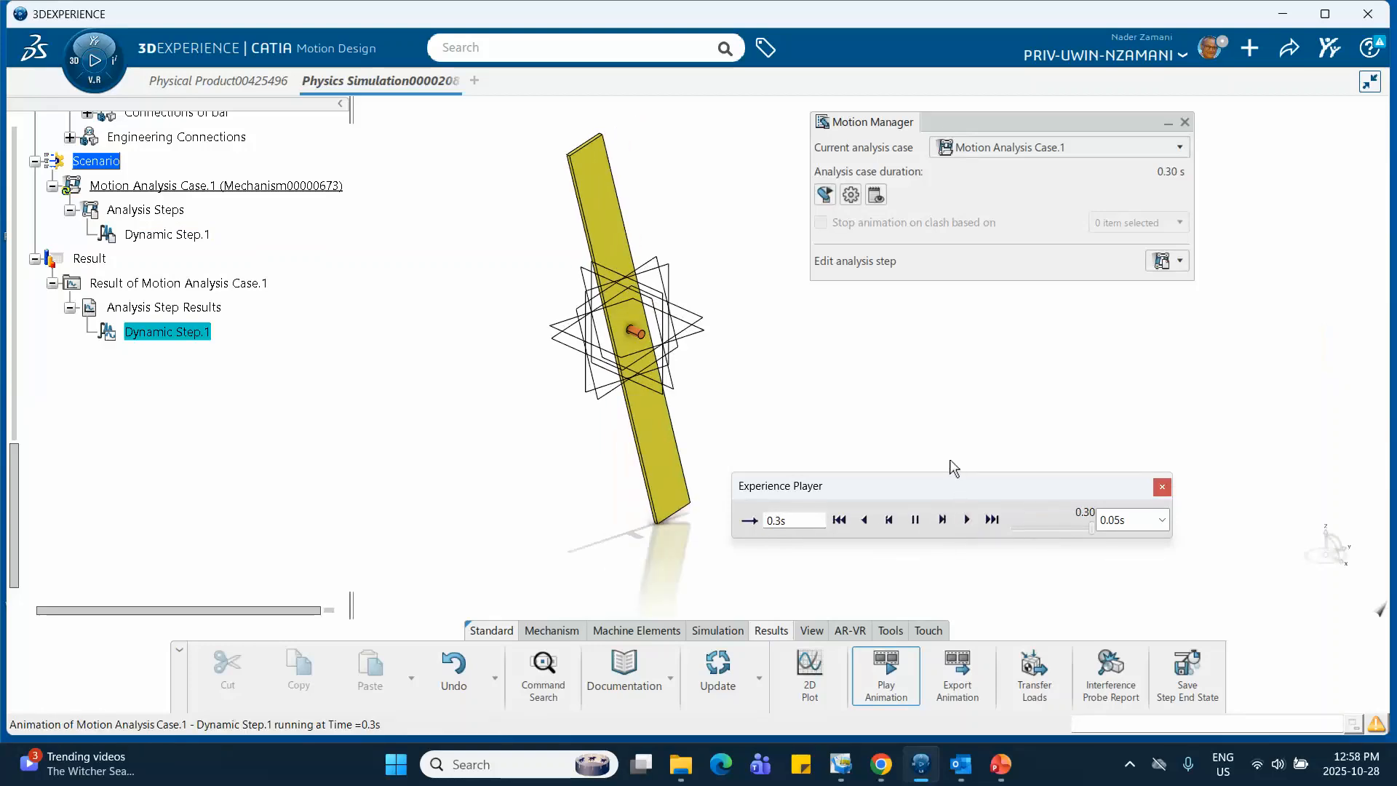
Replay the result animation in a loop with the time step scaled by 0.1 to 0.005 s, and close the player
click(749, 521)
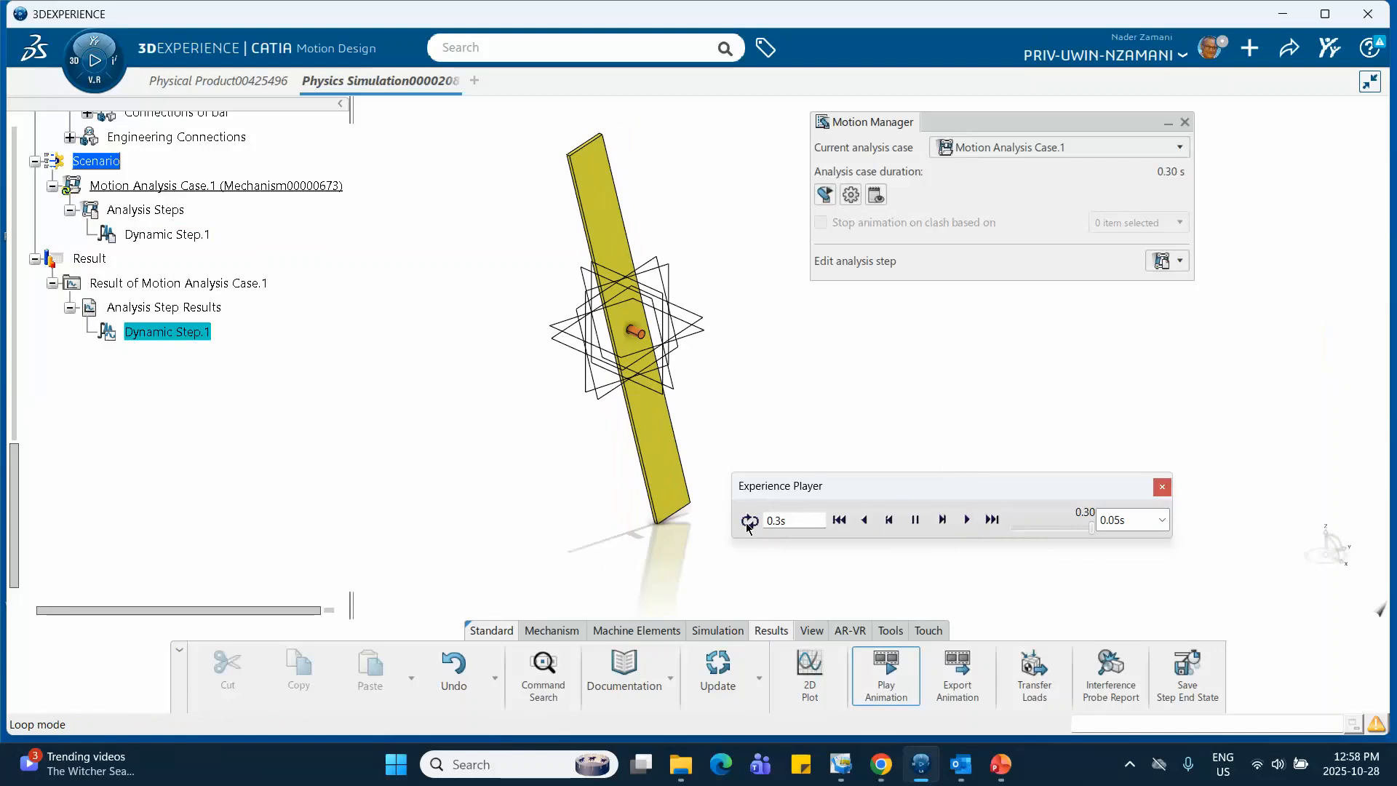
click(749, 521)
click(967, 520)
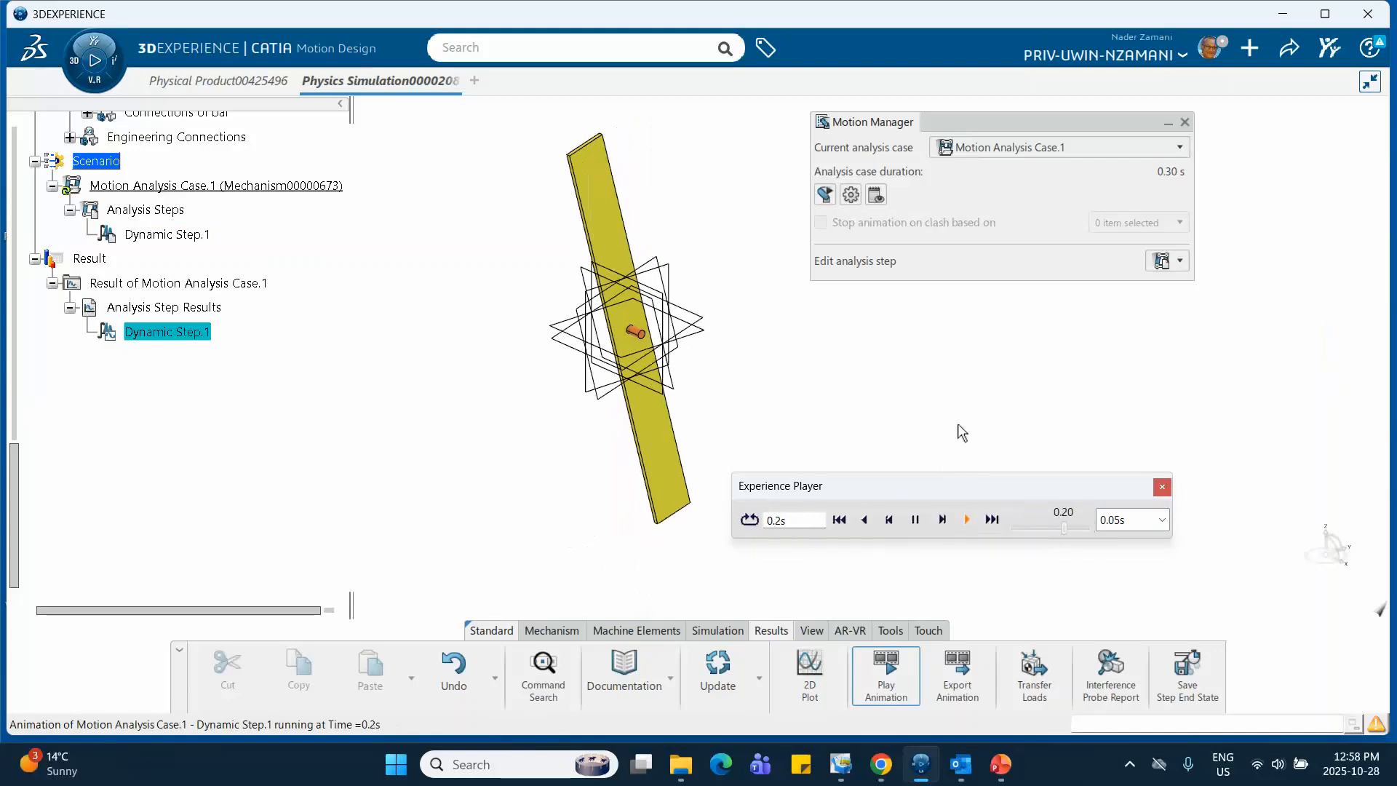
click(1163, 521)
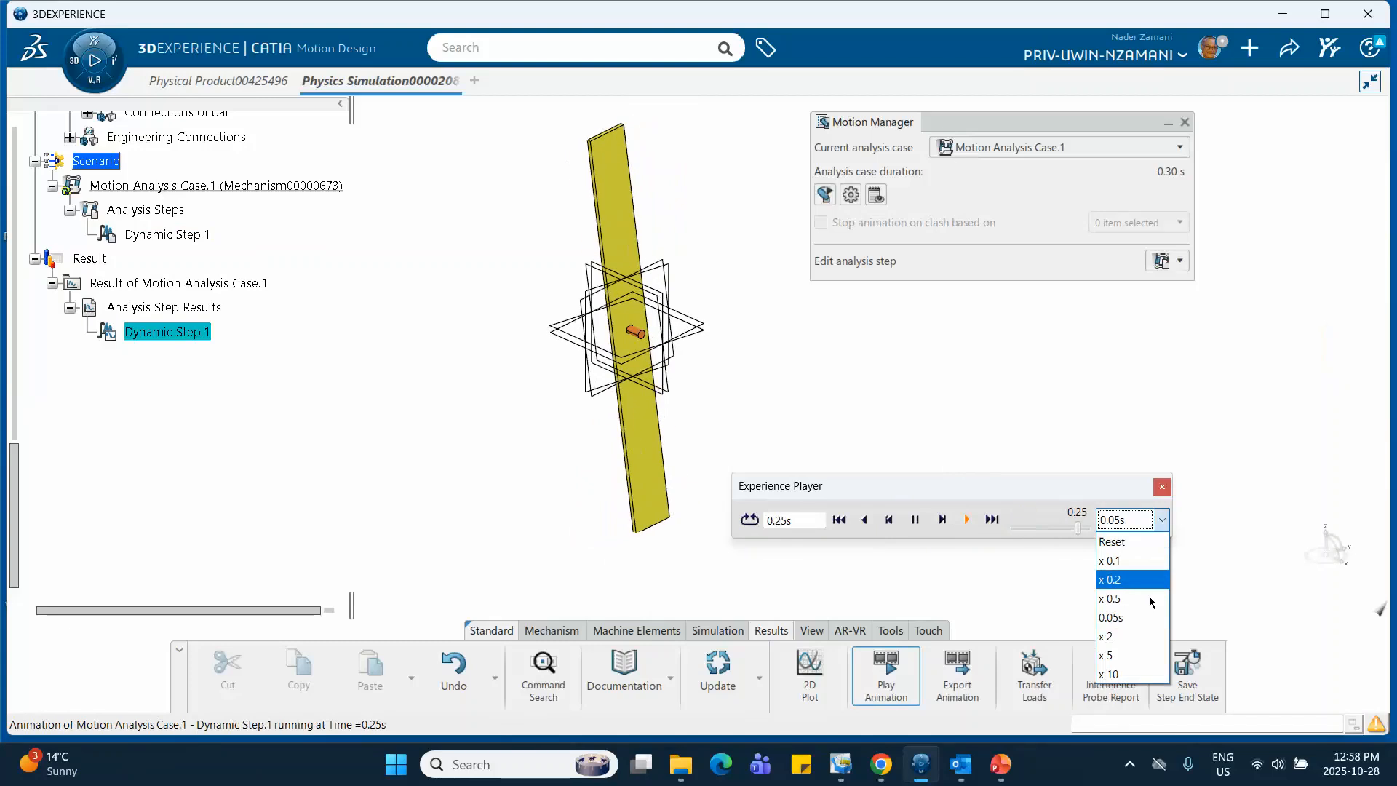
click(1126, 561)
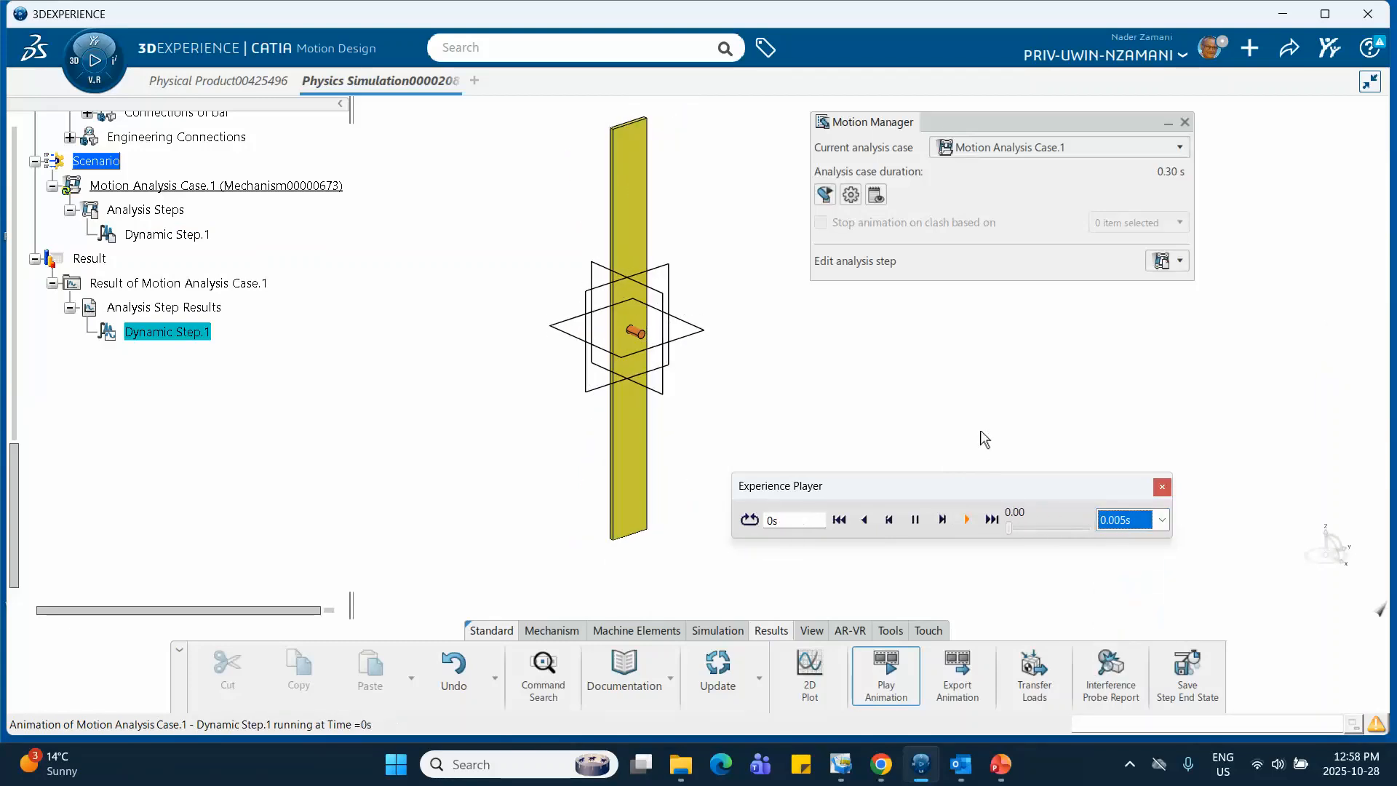
click(1163, 486)
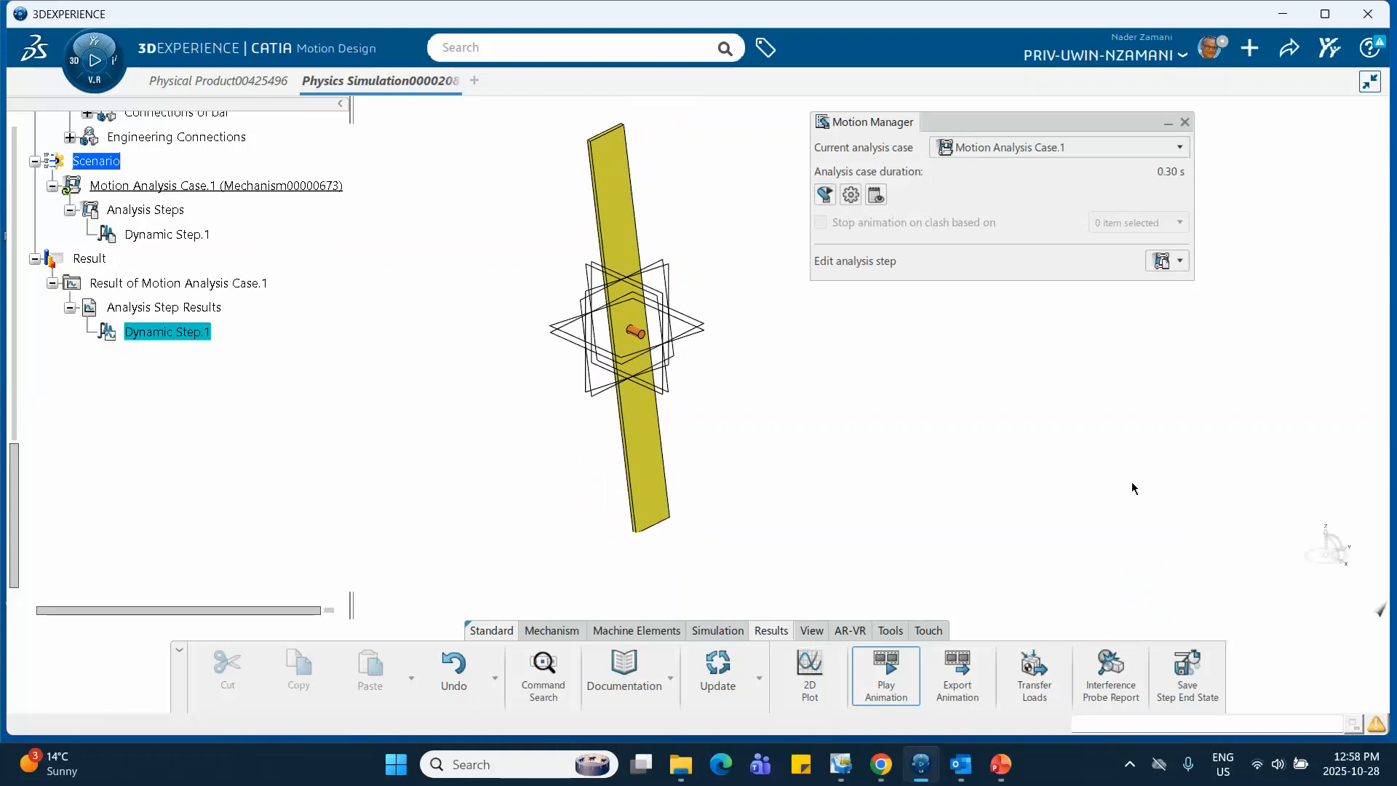
Start a 2D plot for the Dynamic Step.1 result and cancel it
click(810, 666)
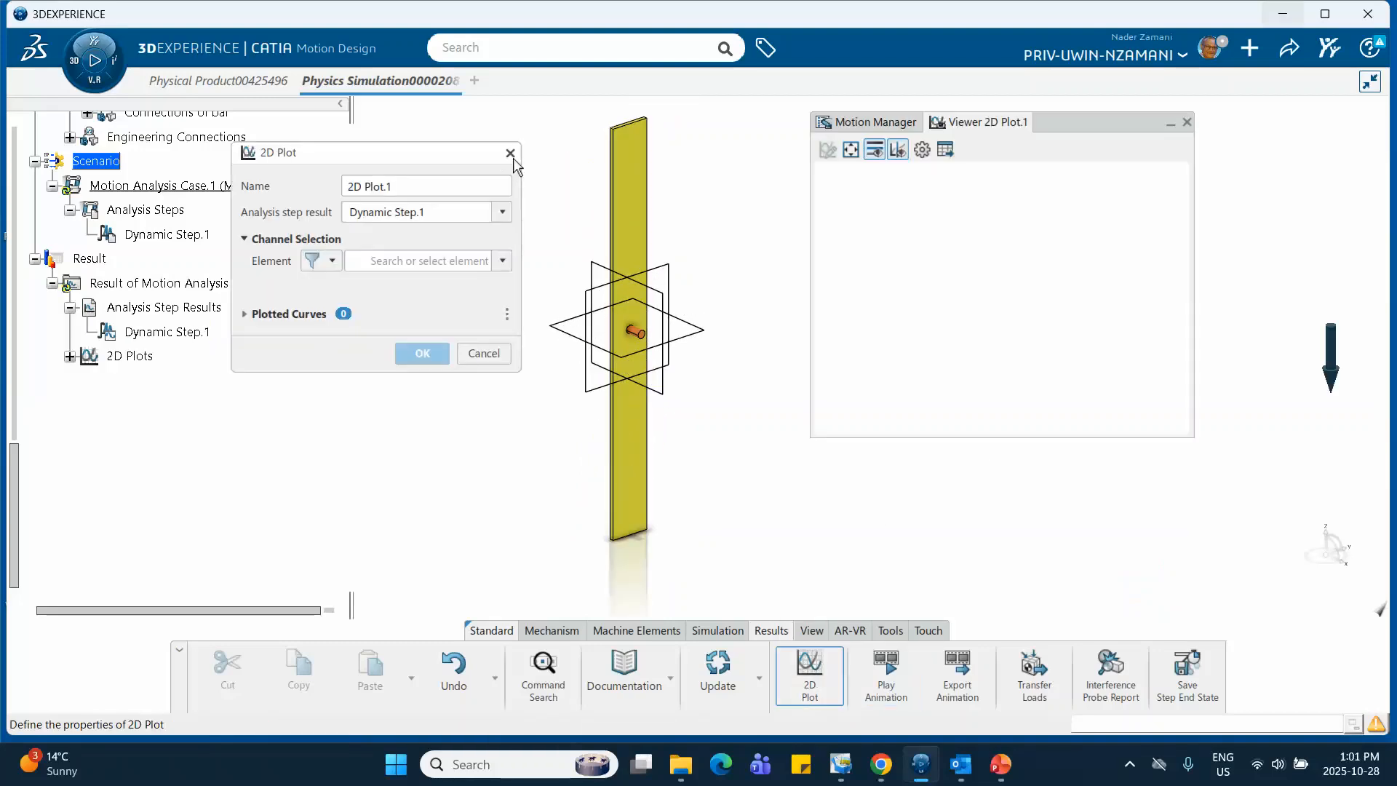
click(515, 151)
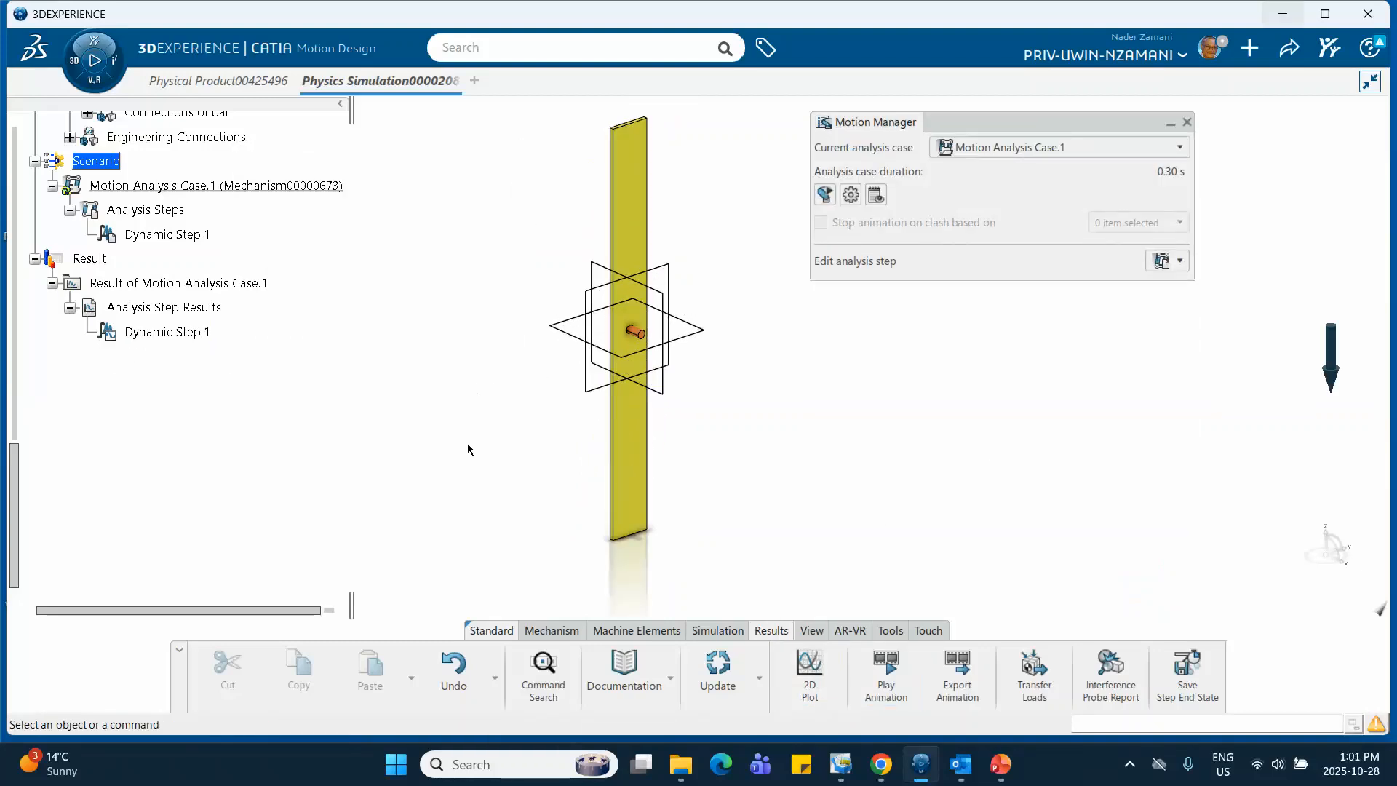
Start a 2D plot of the Dynamic Step.1 result and add the bar's X angular velocity as a curve
click(809, 668)
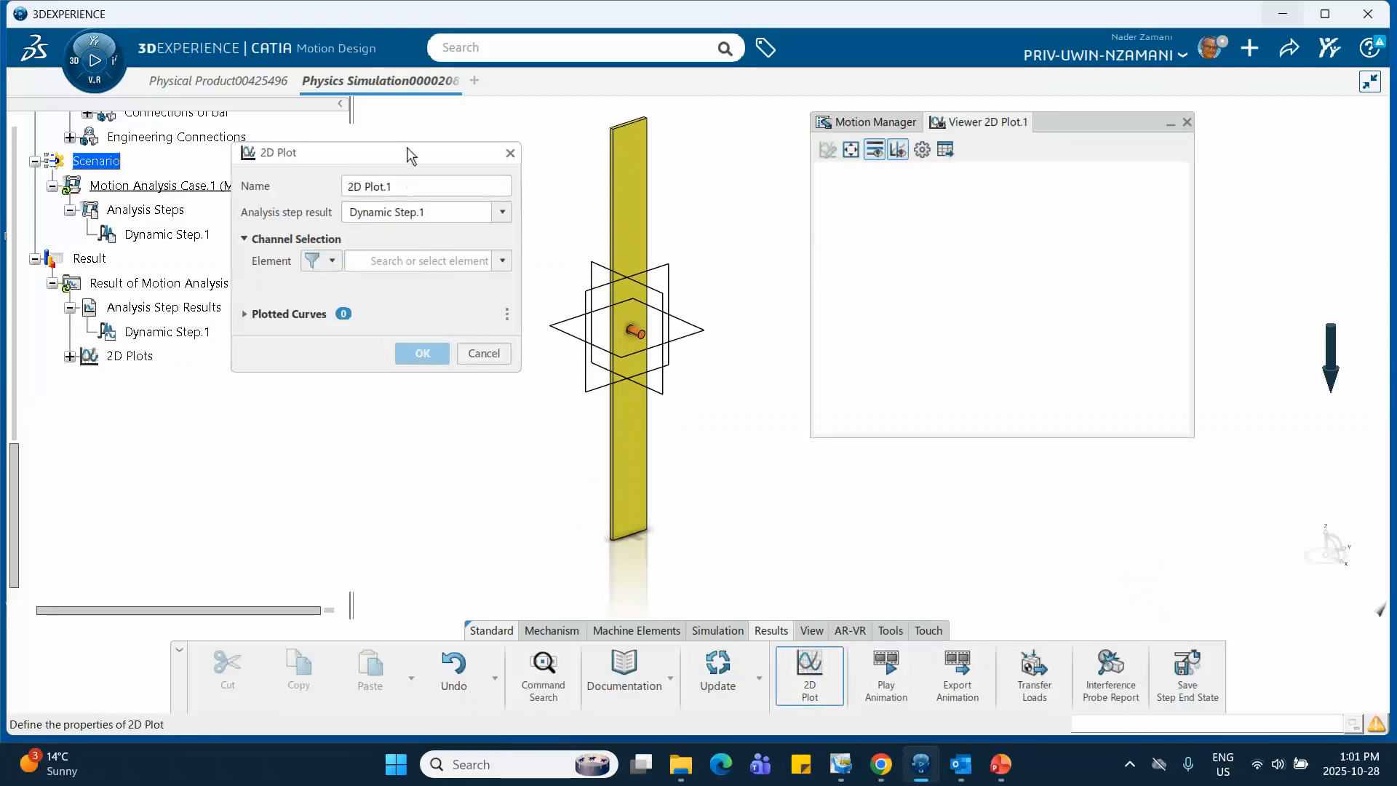
drag(407, 147, 507, 241)
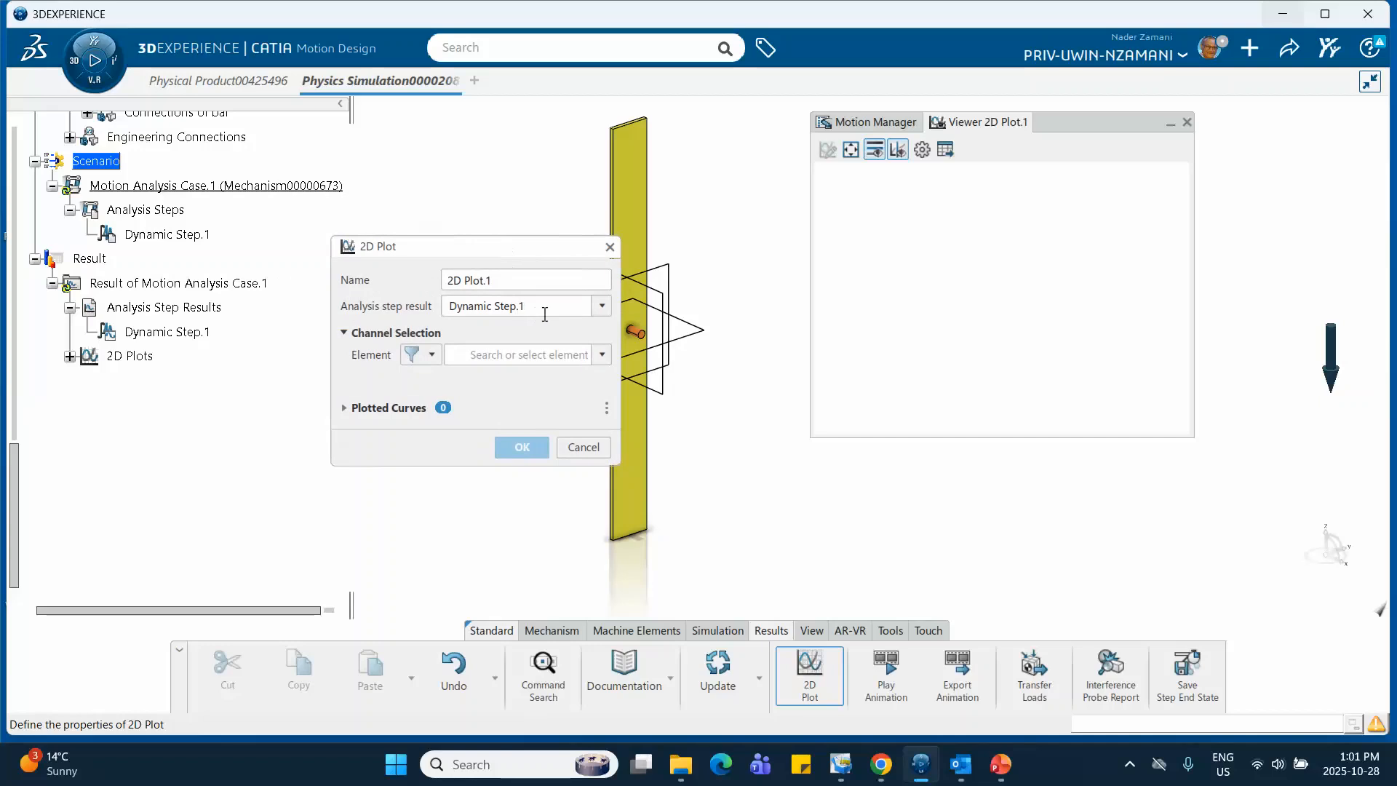
click(601, 306)
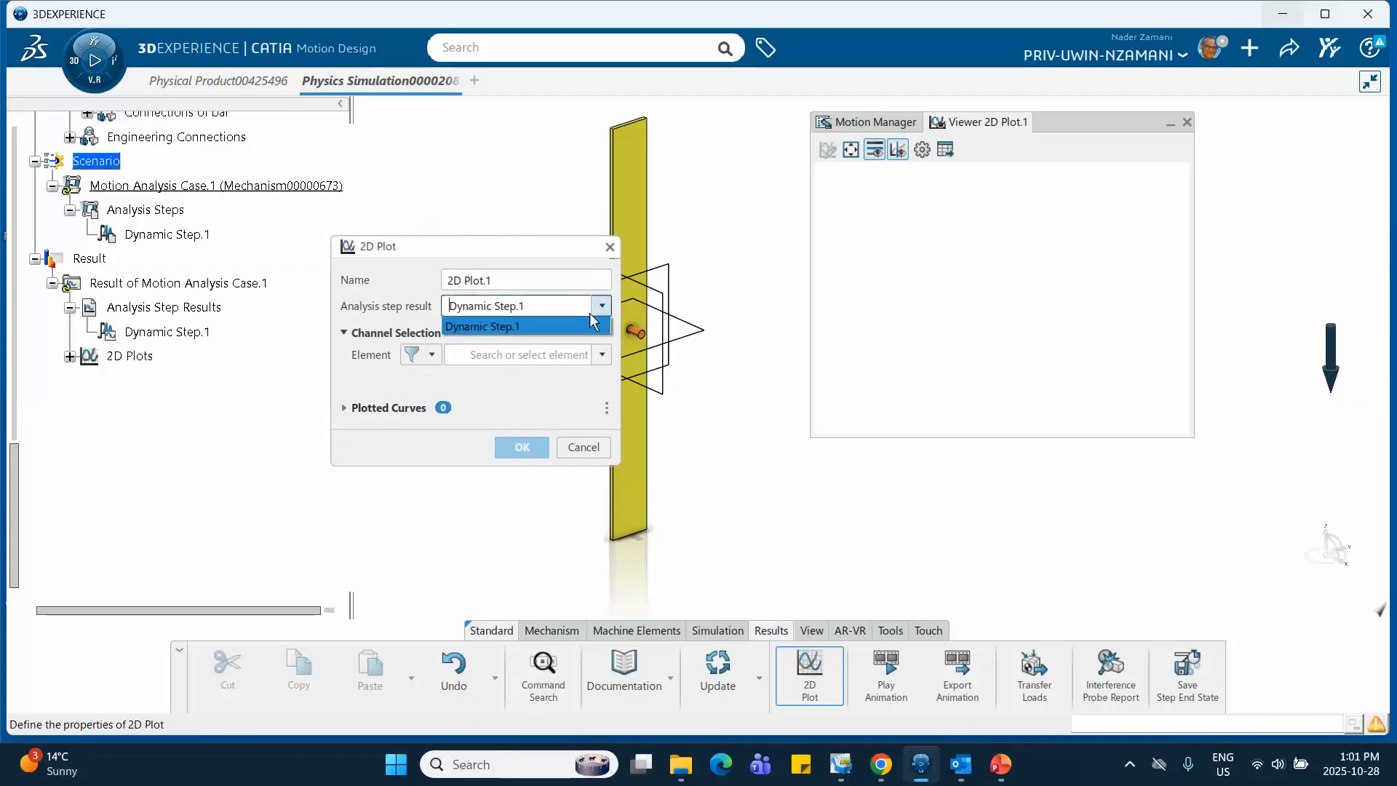
click(598, 320)
click(601, 354)
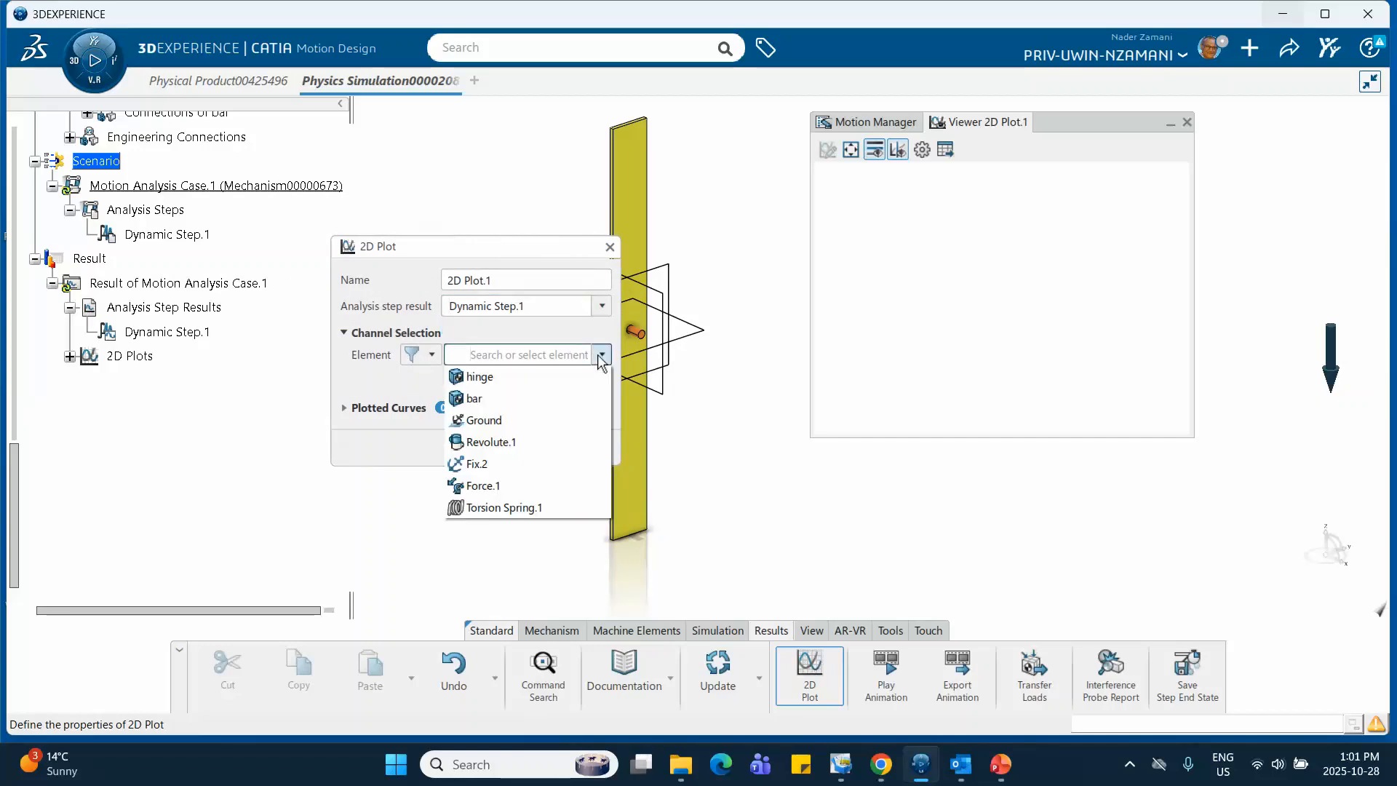
click(527, 396)
scroll(463, 437, down, 2)
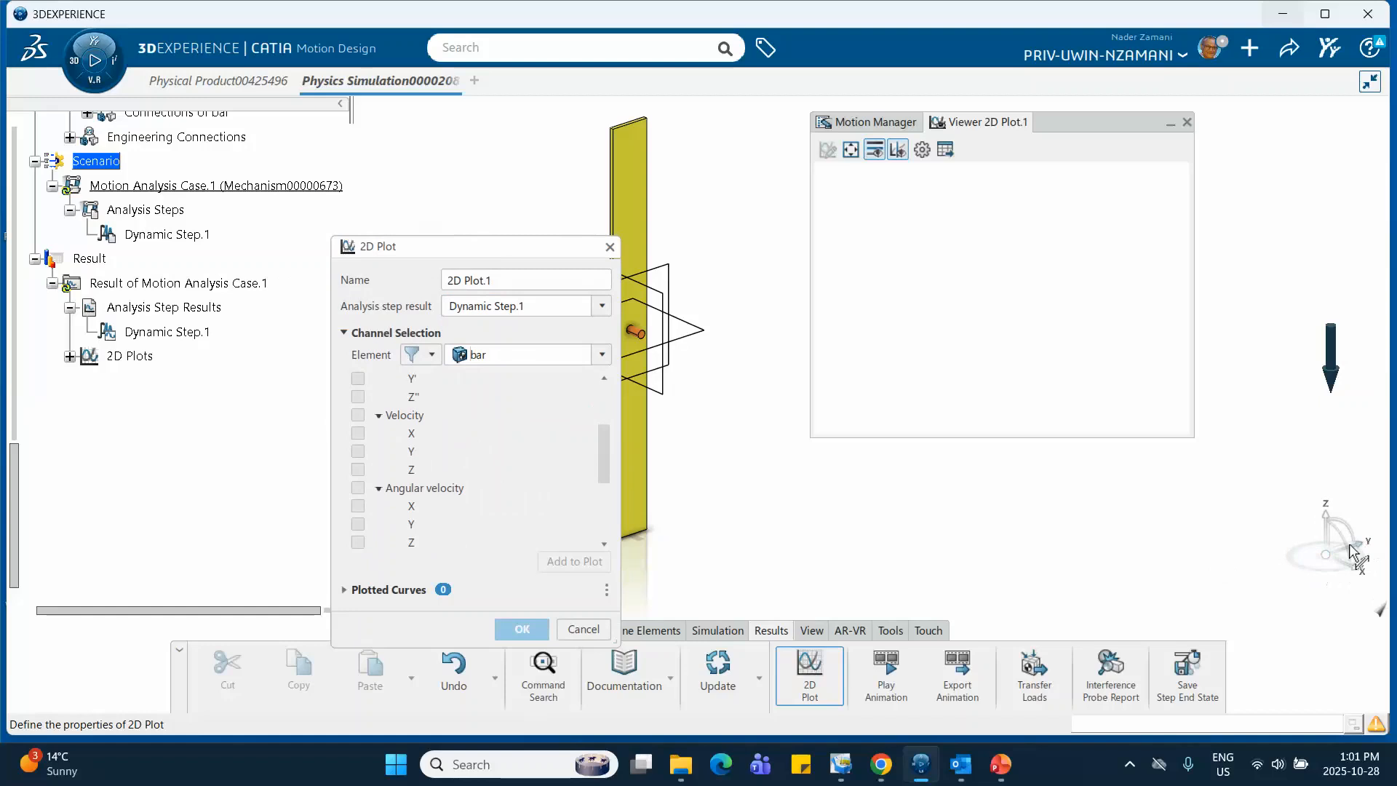
scroll(415, 442, down, 3)
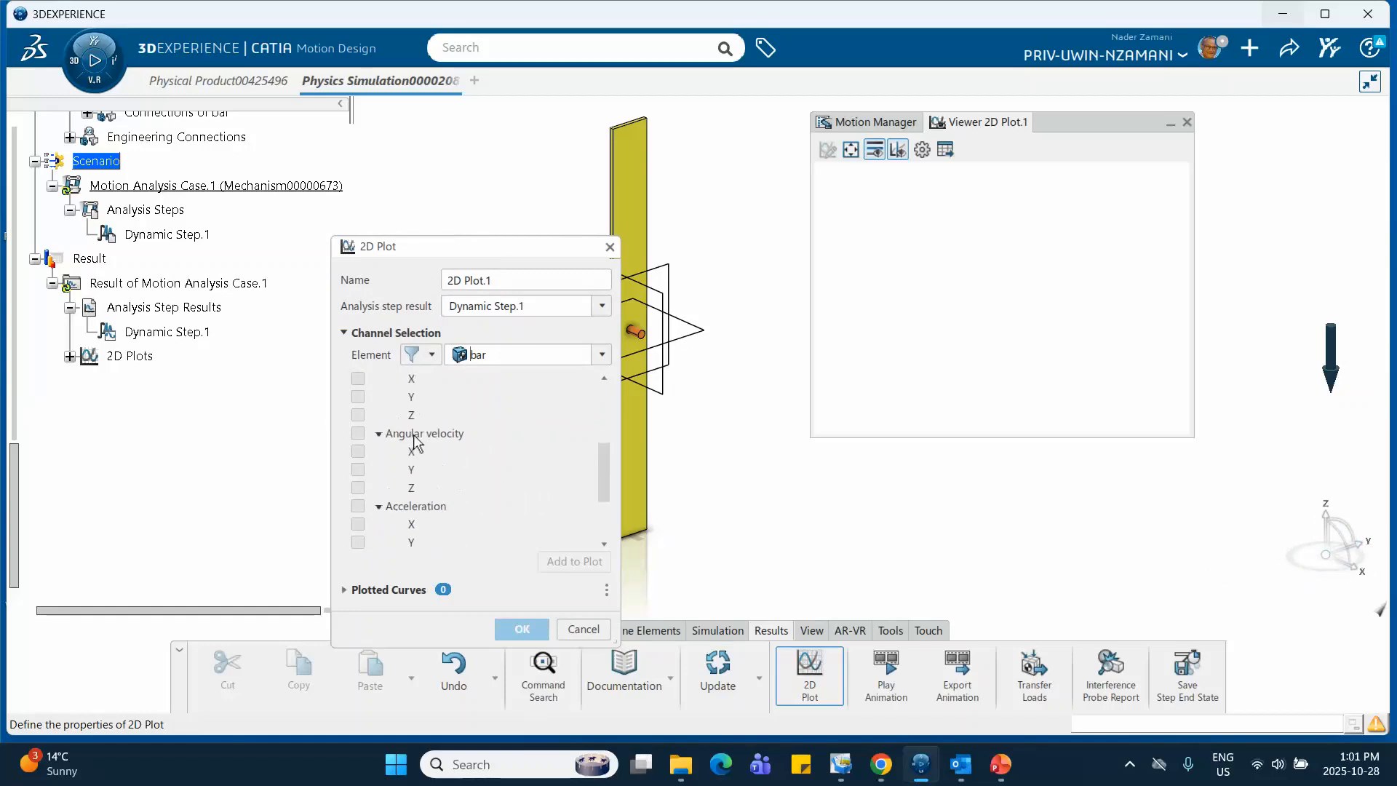
click(357, 424)
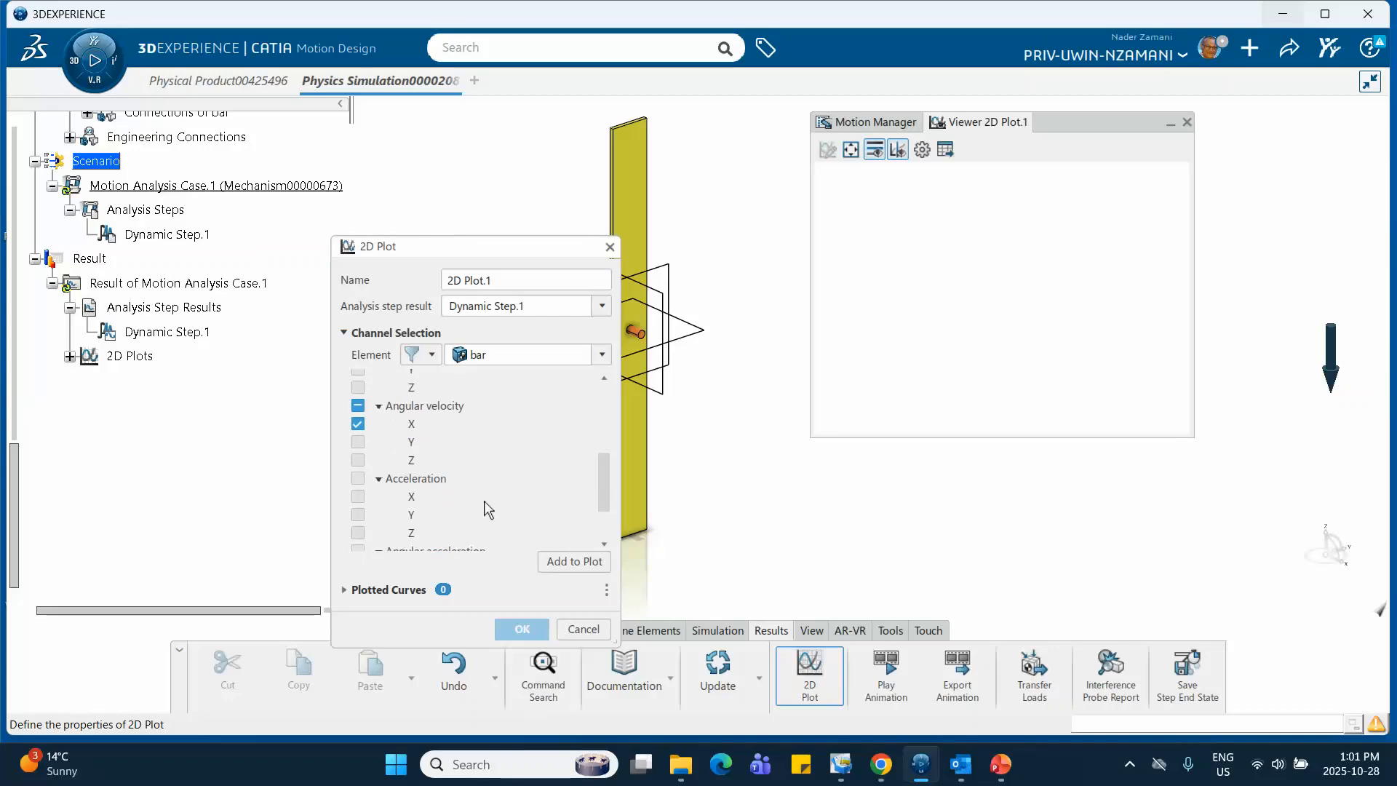
click(575, 562)
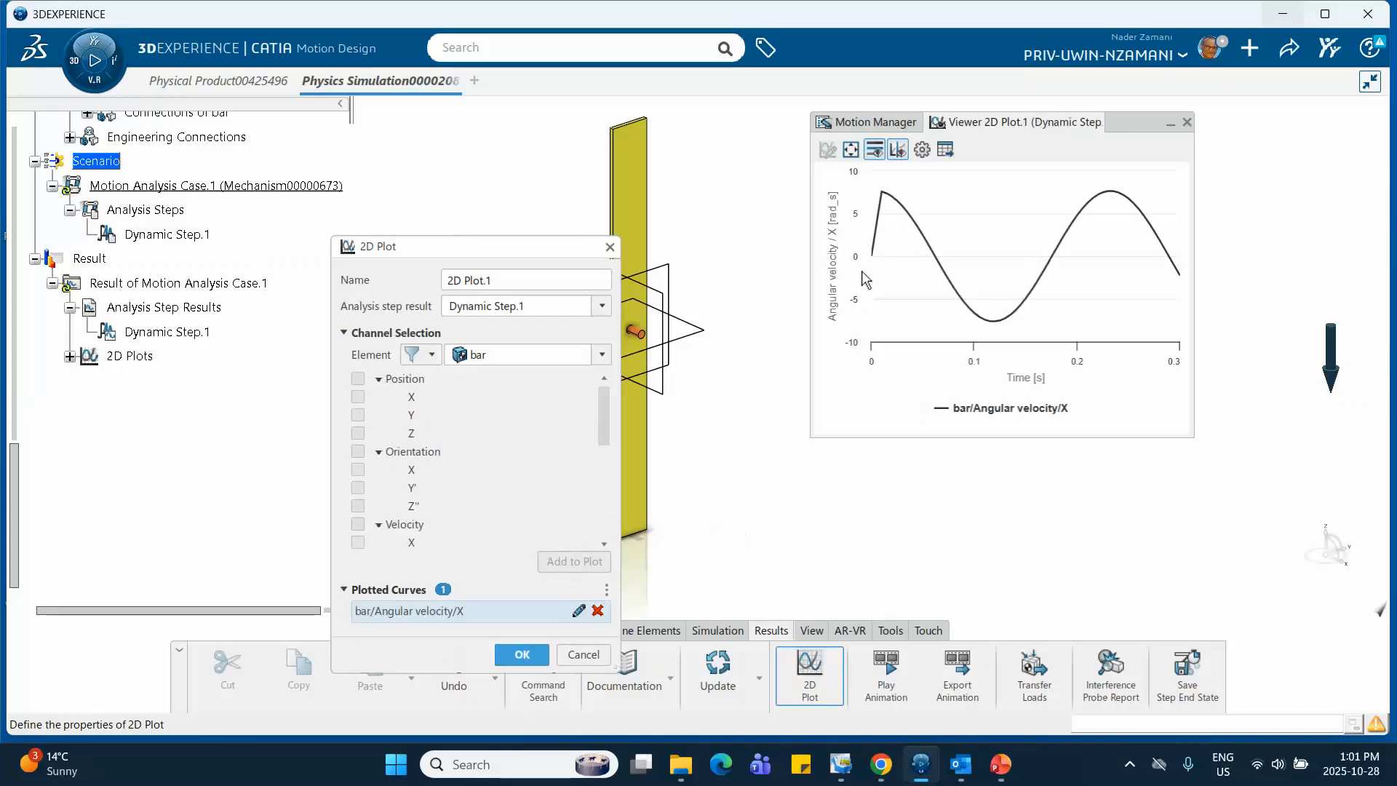
mouse_move(882, 196)
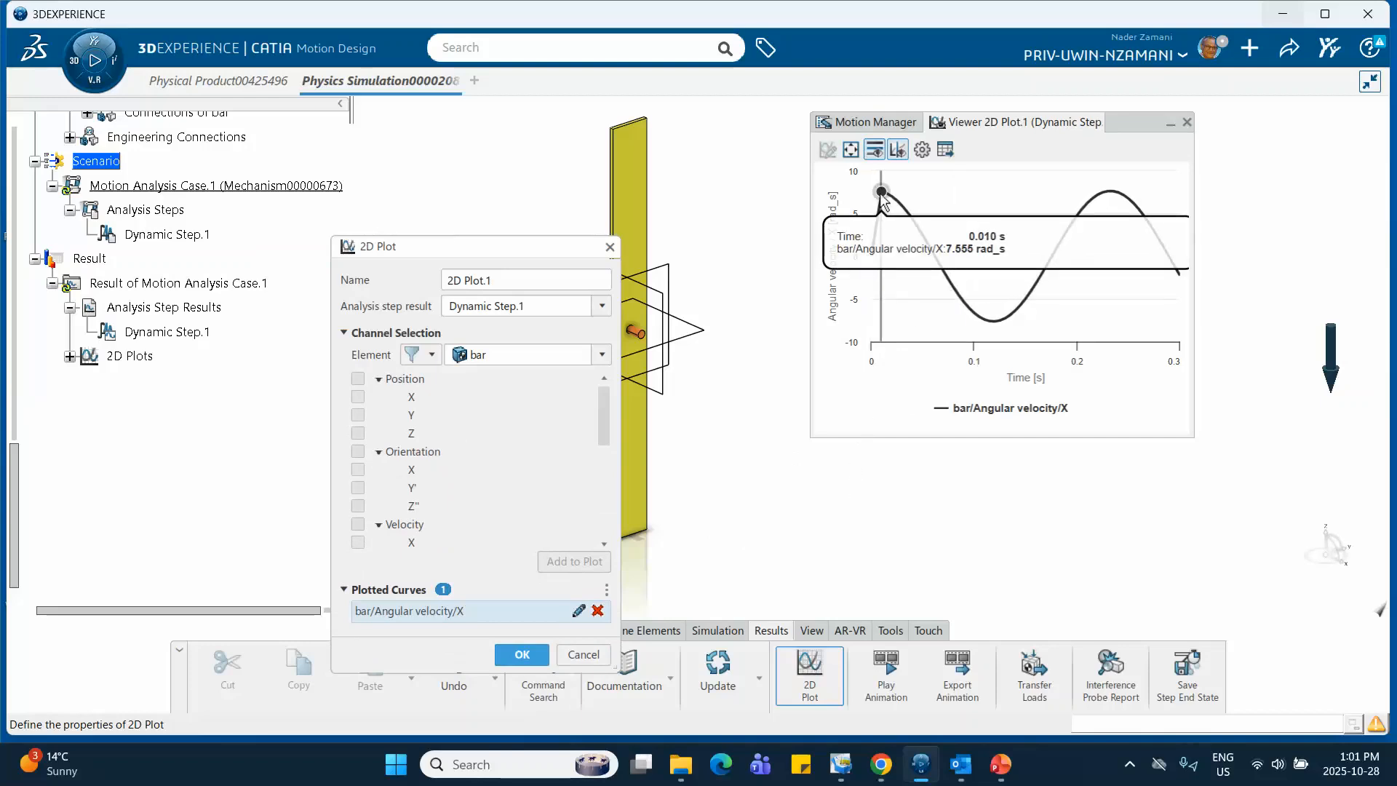
Add the Y component of Force.1's force at application point to the plot and examine the impulse
click(601, 357)
click(510, 483)
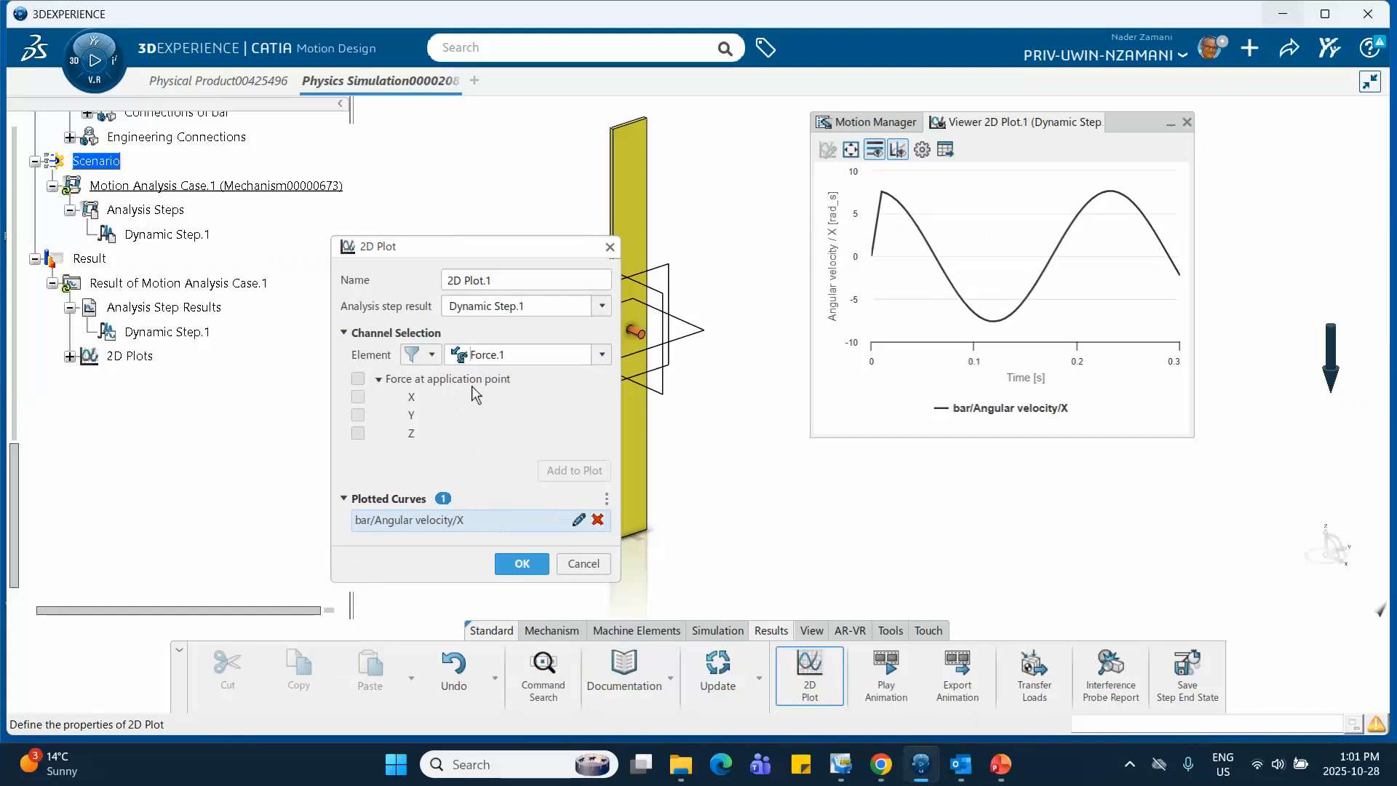
click(358, 415)
click(564, 472)
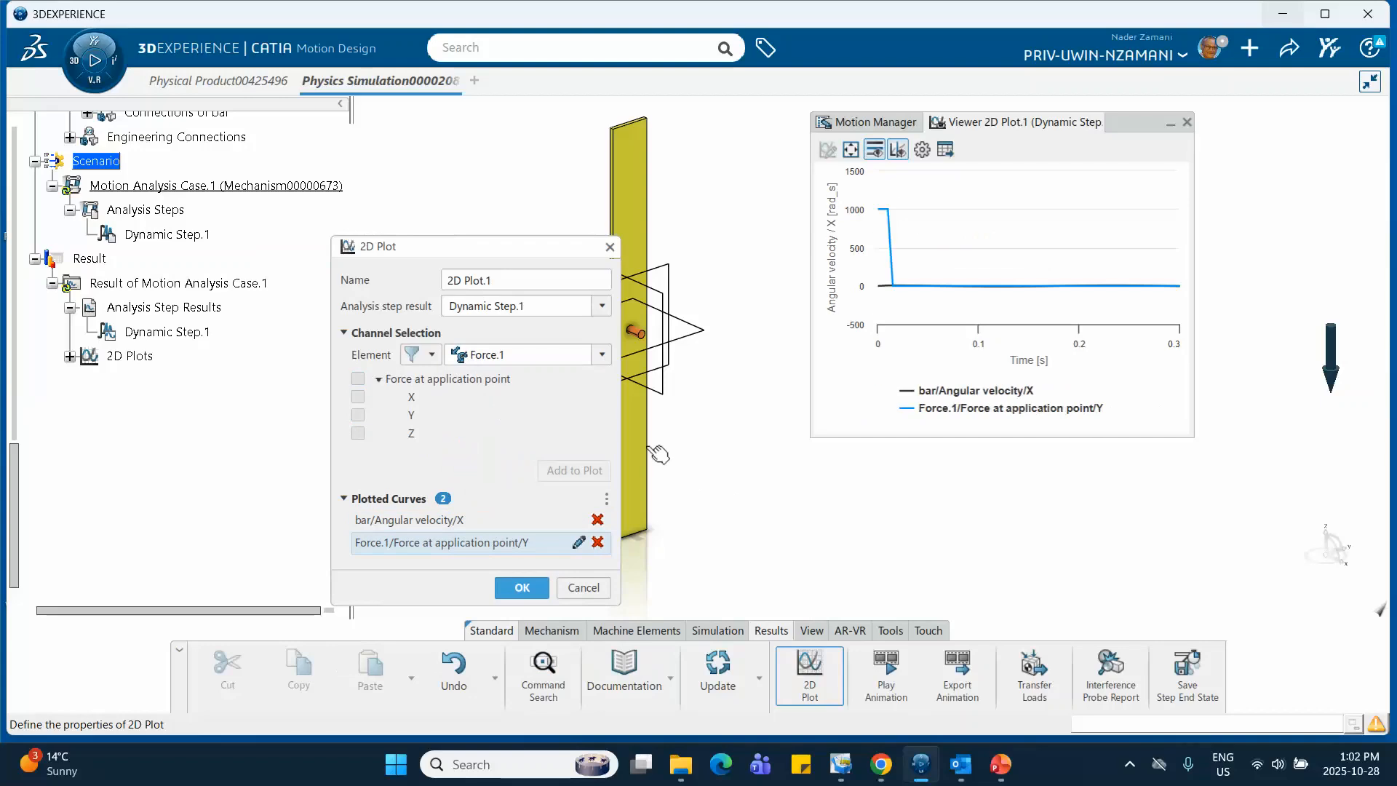
mouse_move(888, 217)
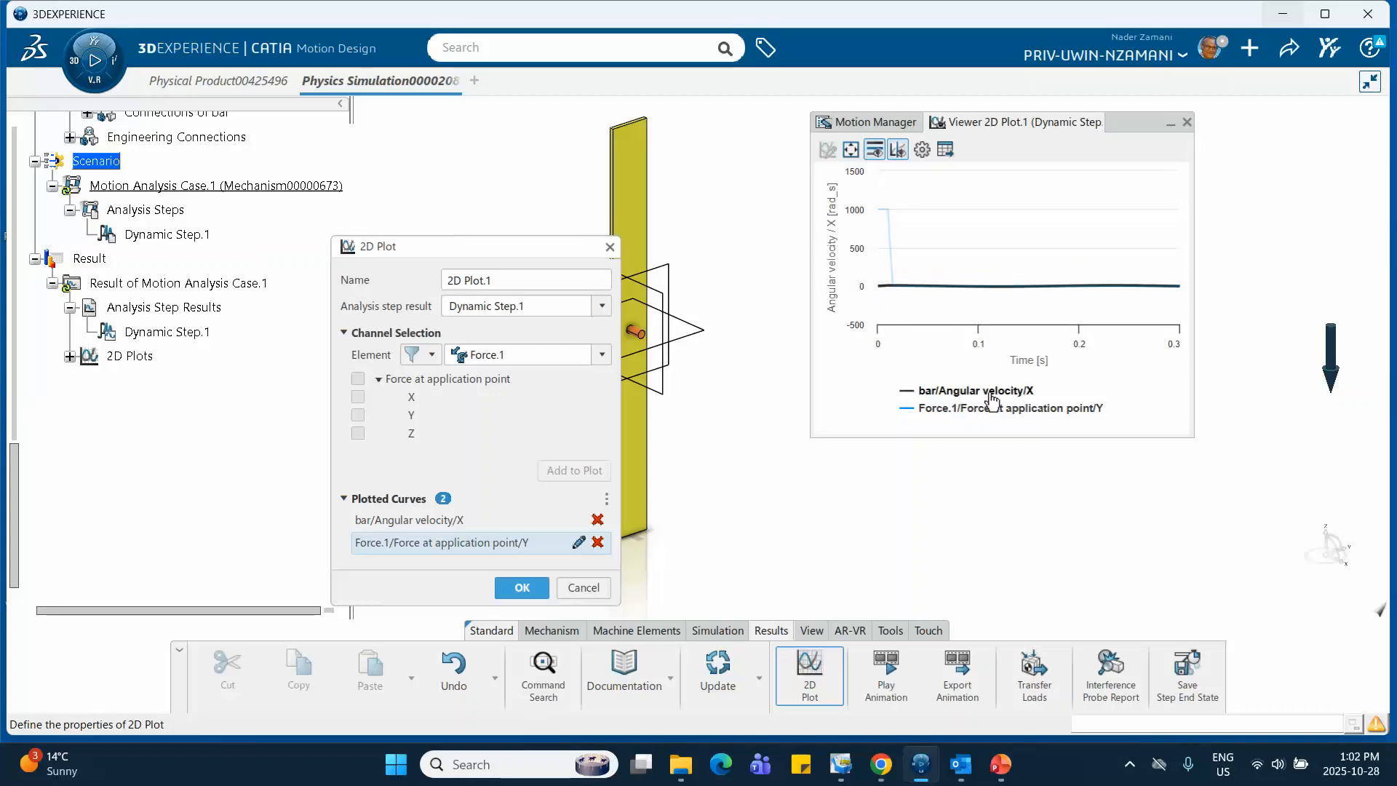
Hide the Force.1 curve in the plot and compare the bar's angular velocity with the theoretical value on the PowerPoint slide
click(960, 409)
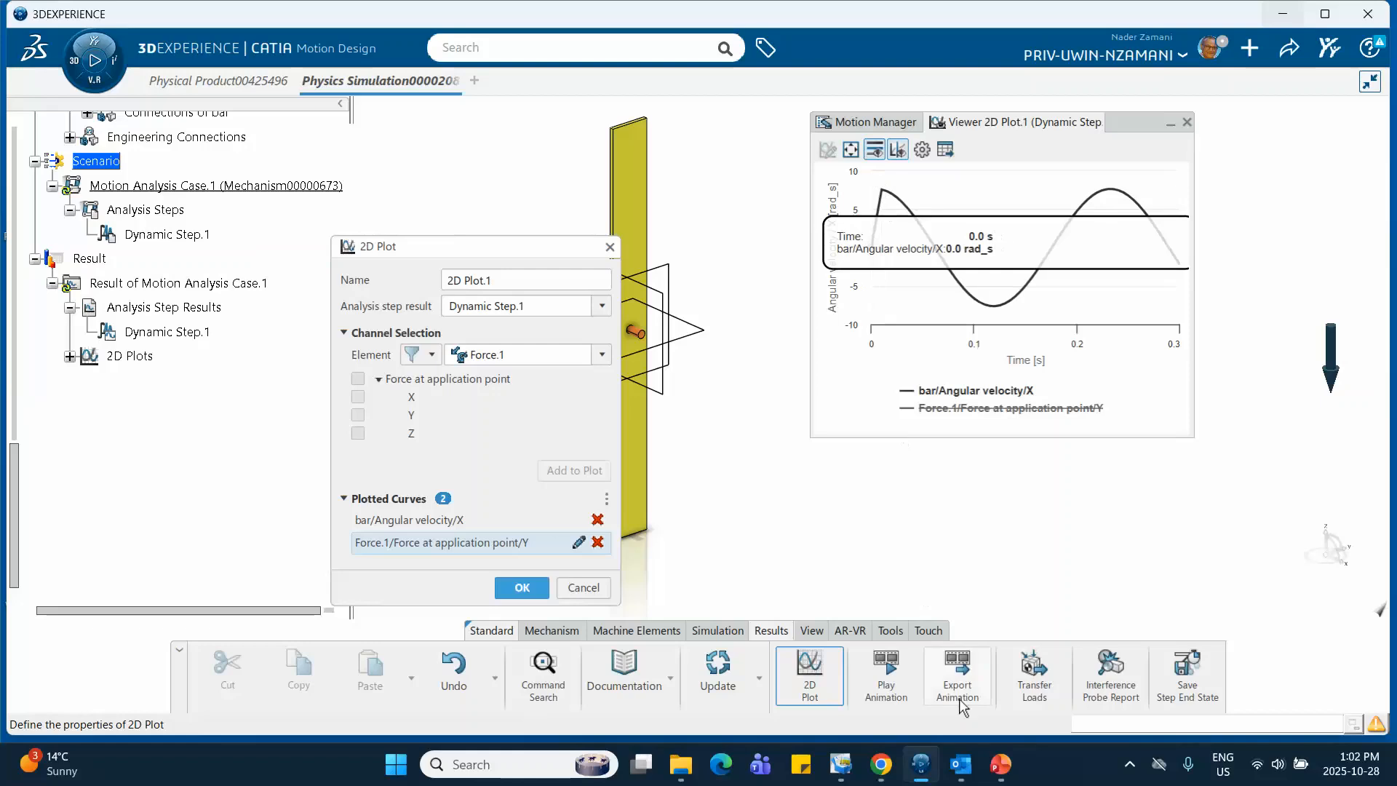
click(1001, 763)
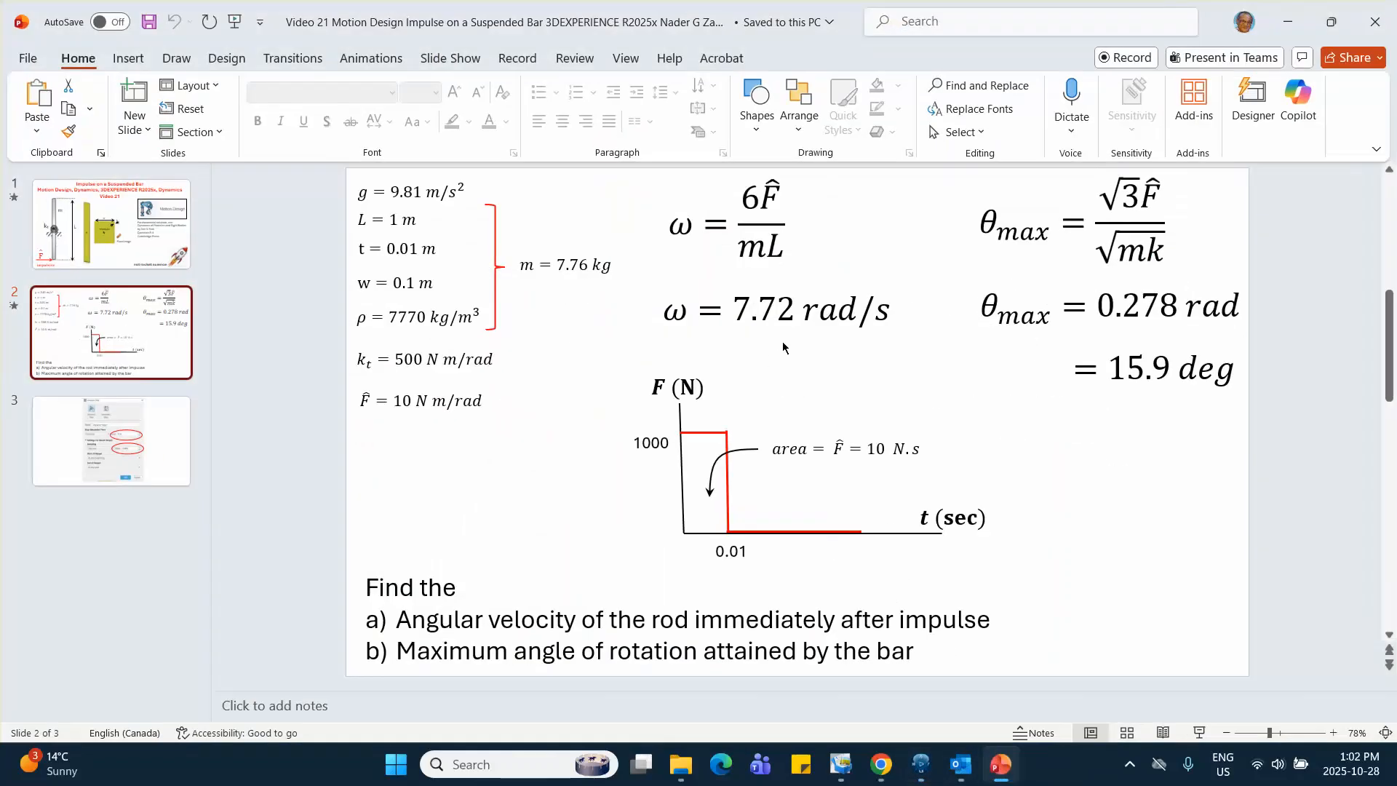
click(1284, 21)
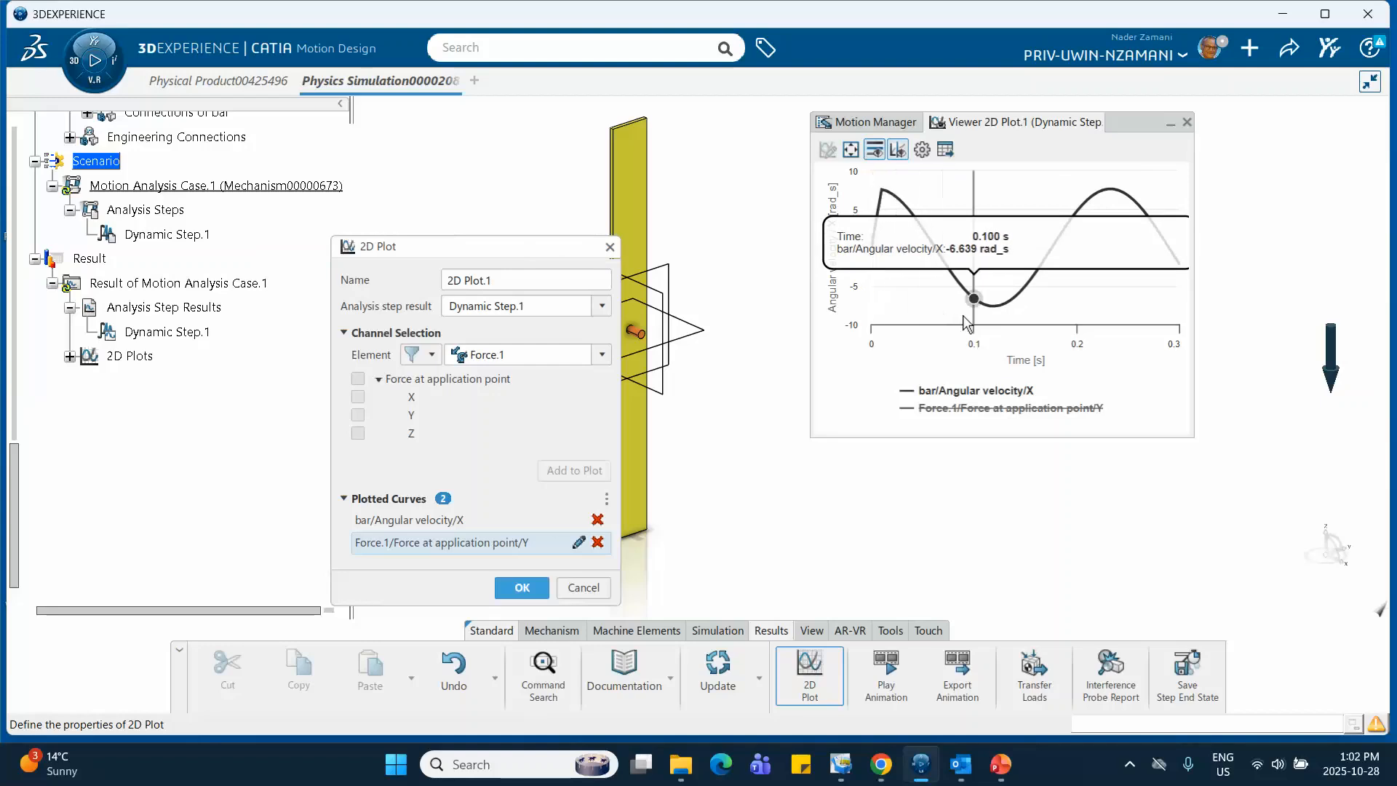
Add the deflection angle of Torsion Spring.1 to the plot
drag(463, 251, 463, 177)
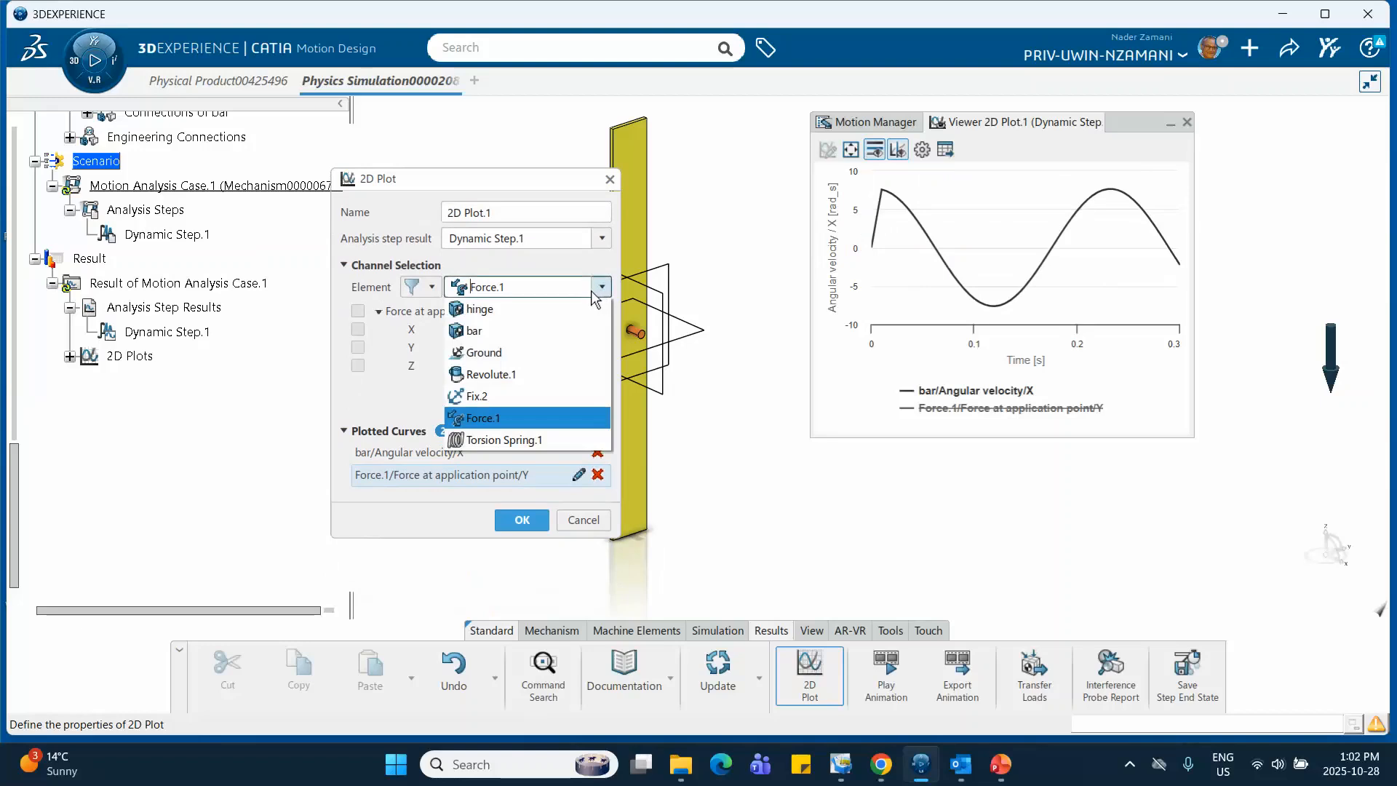
click(521, 440)
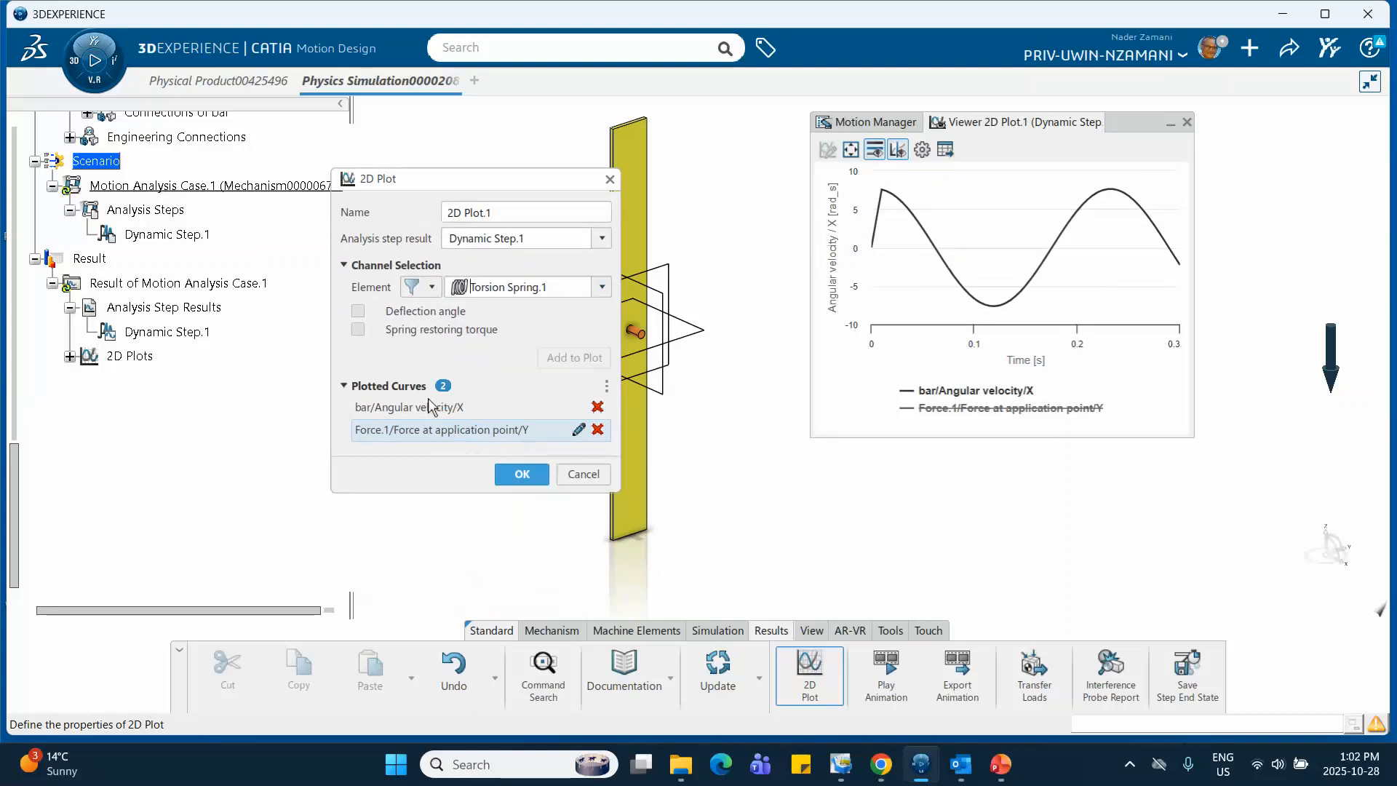
click(358, 311)
click(574, 358)
mouse_move(880, 243)
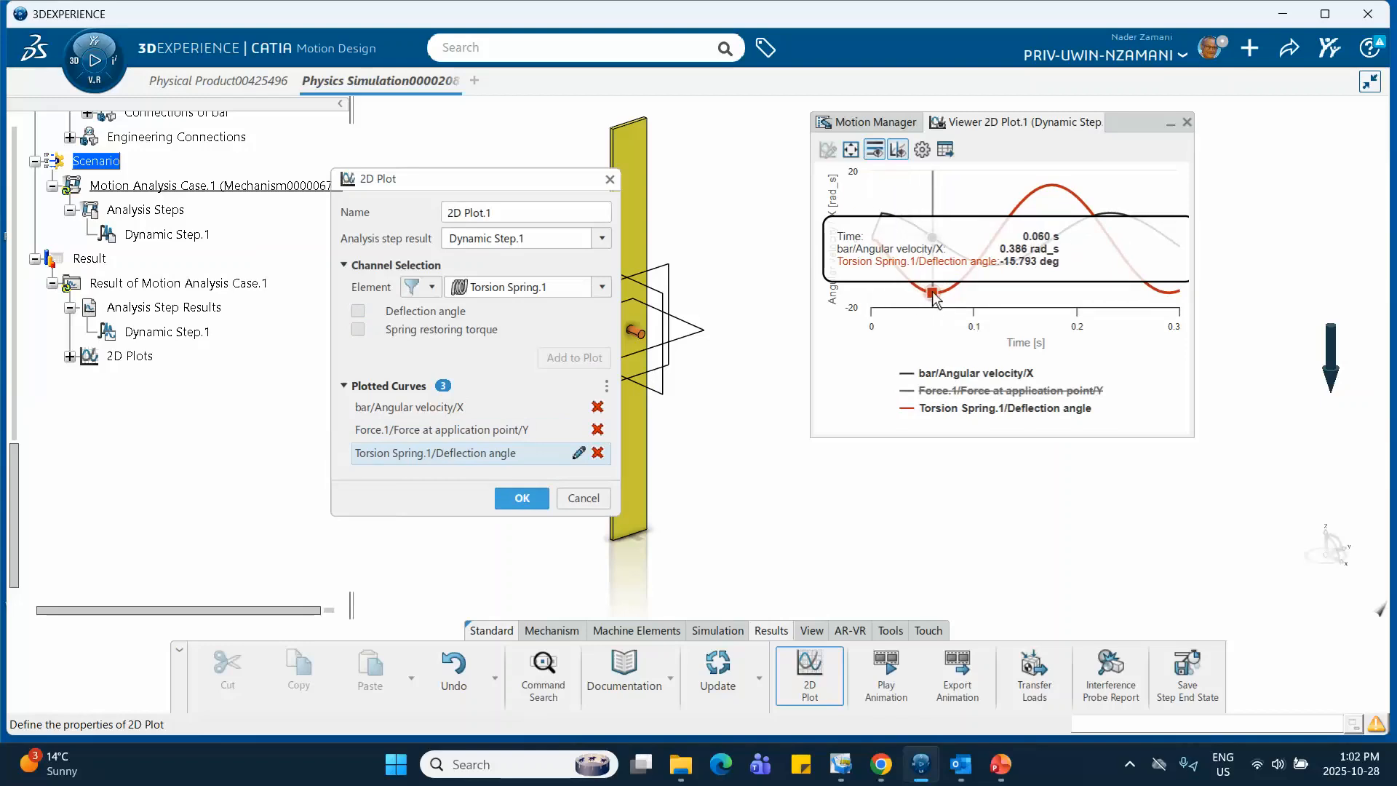
Leave only the deflection angle curve visible to compare it with the maximum angle on the PowerPoint slide, and accept the plot
click(932, 375)
mouse_move(926, 291)
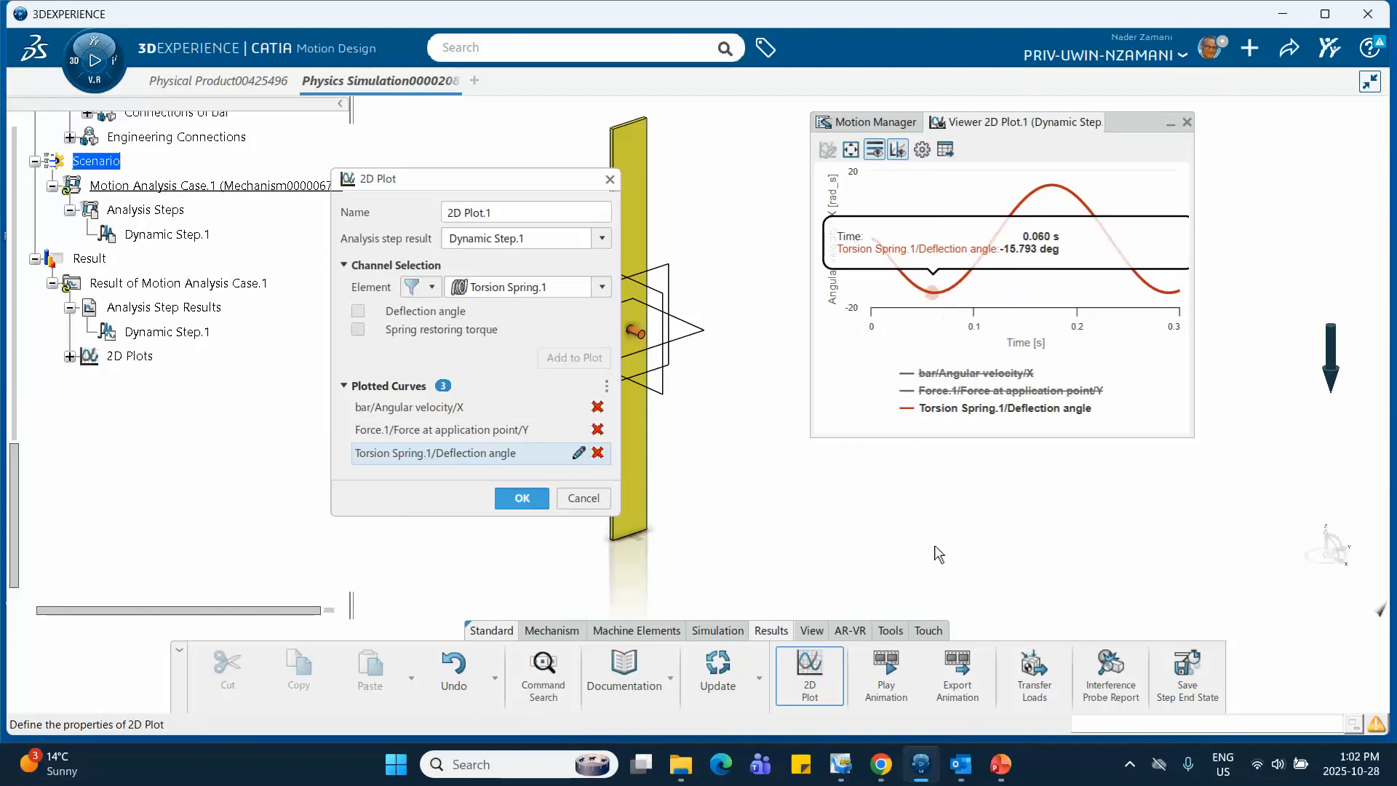
click(1000, 762)
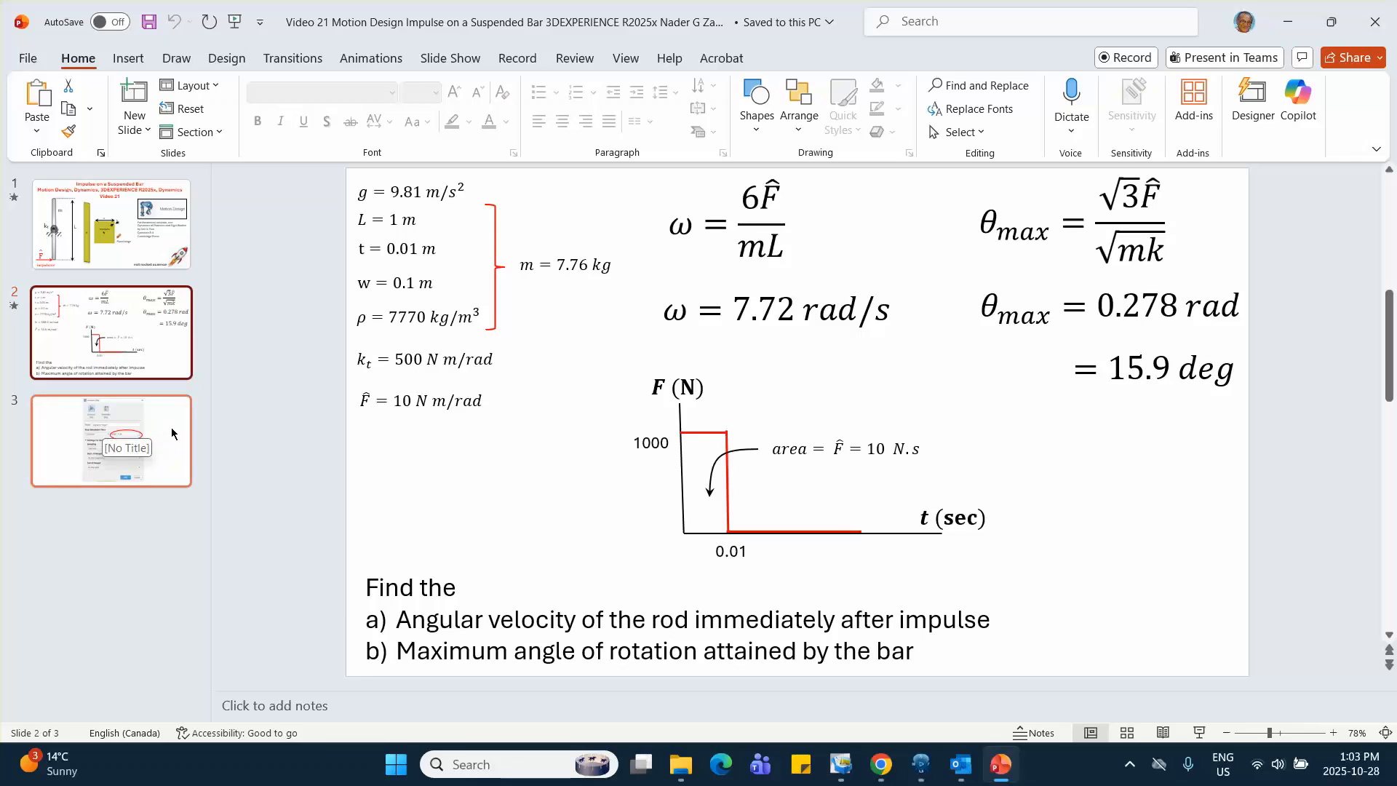
click(921, 765)
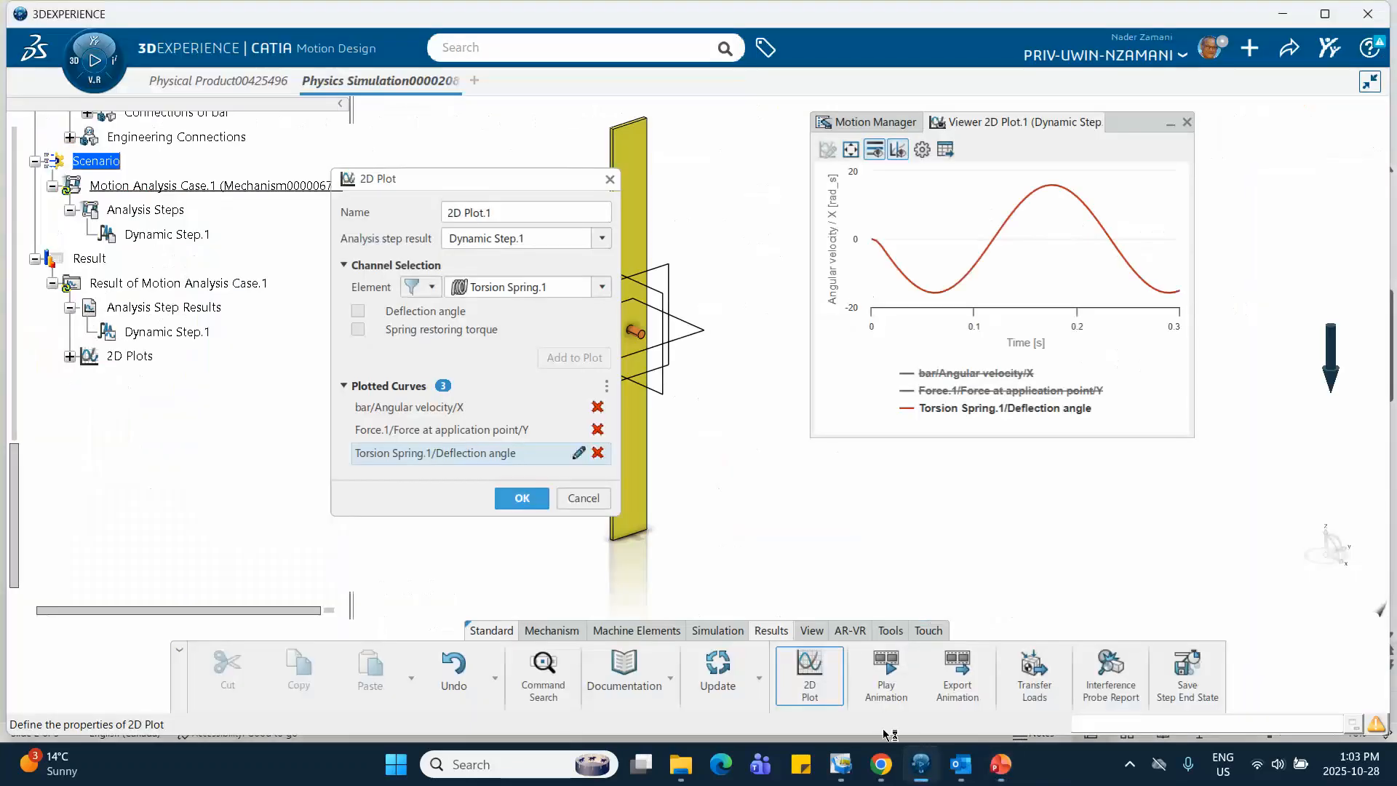
click(521, 499)
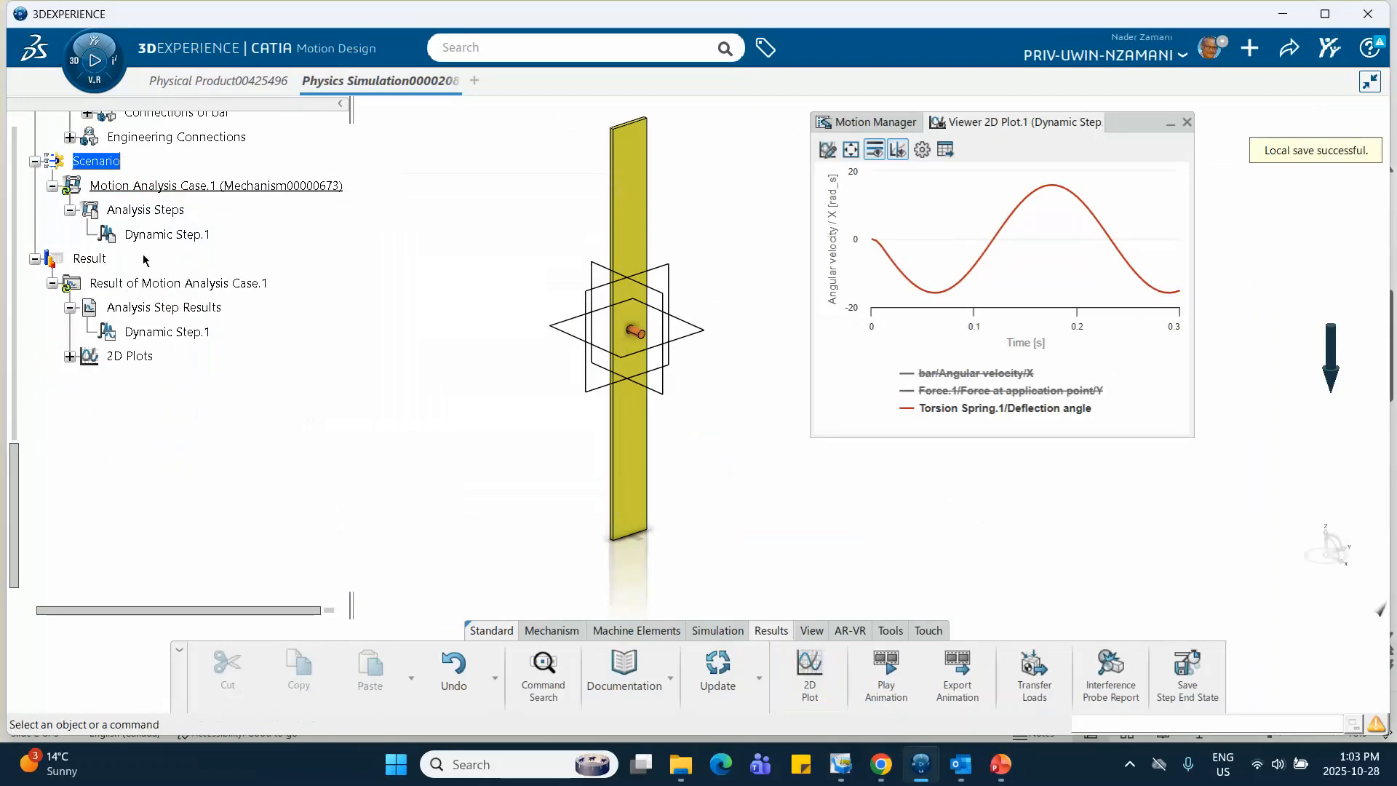
Set the duration of analysis step Dynamic Step.1 to 0.1 s and rerun the analysis case
double_click(187, 239)
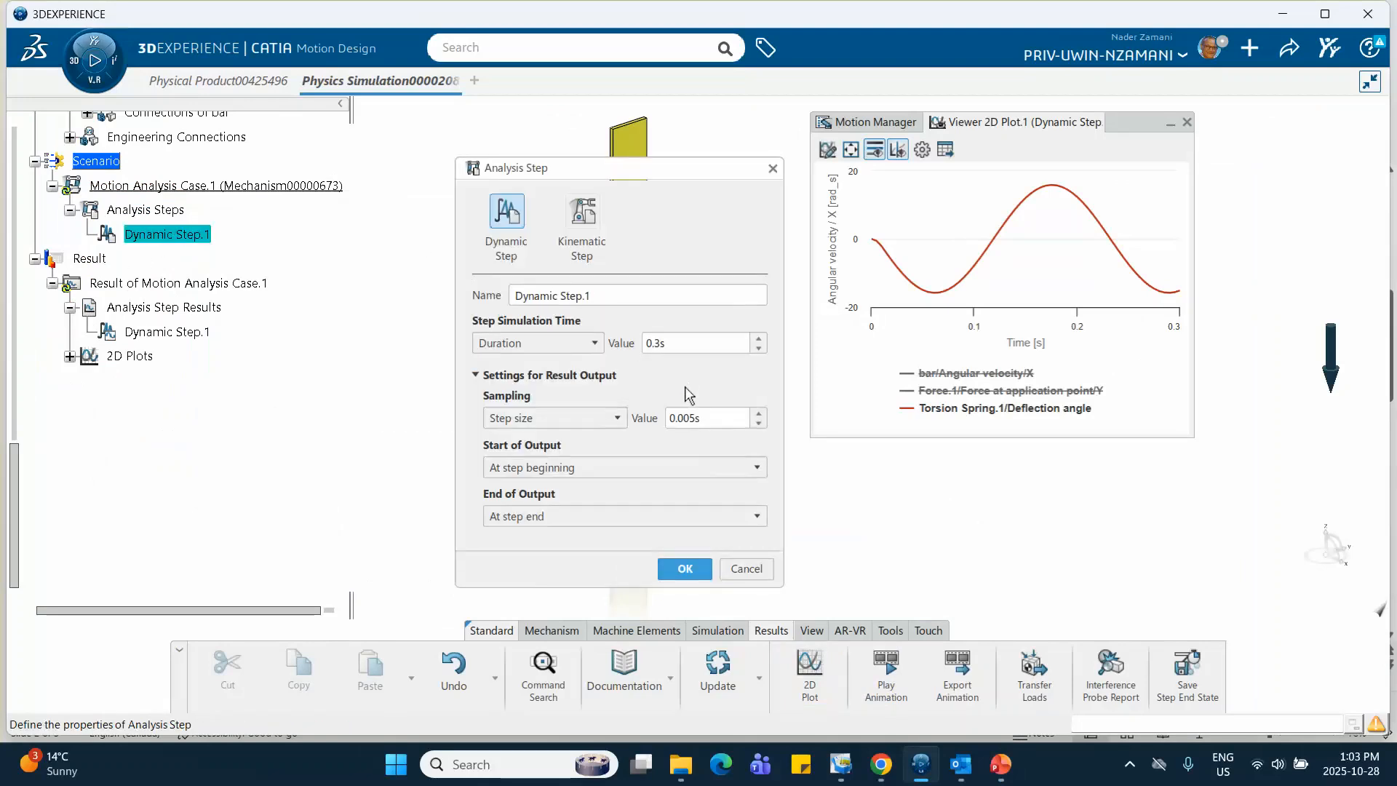
click(657, 343)
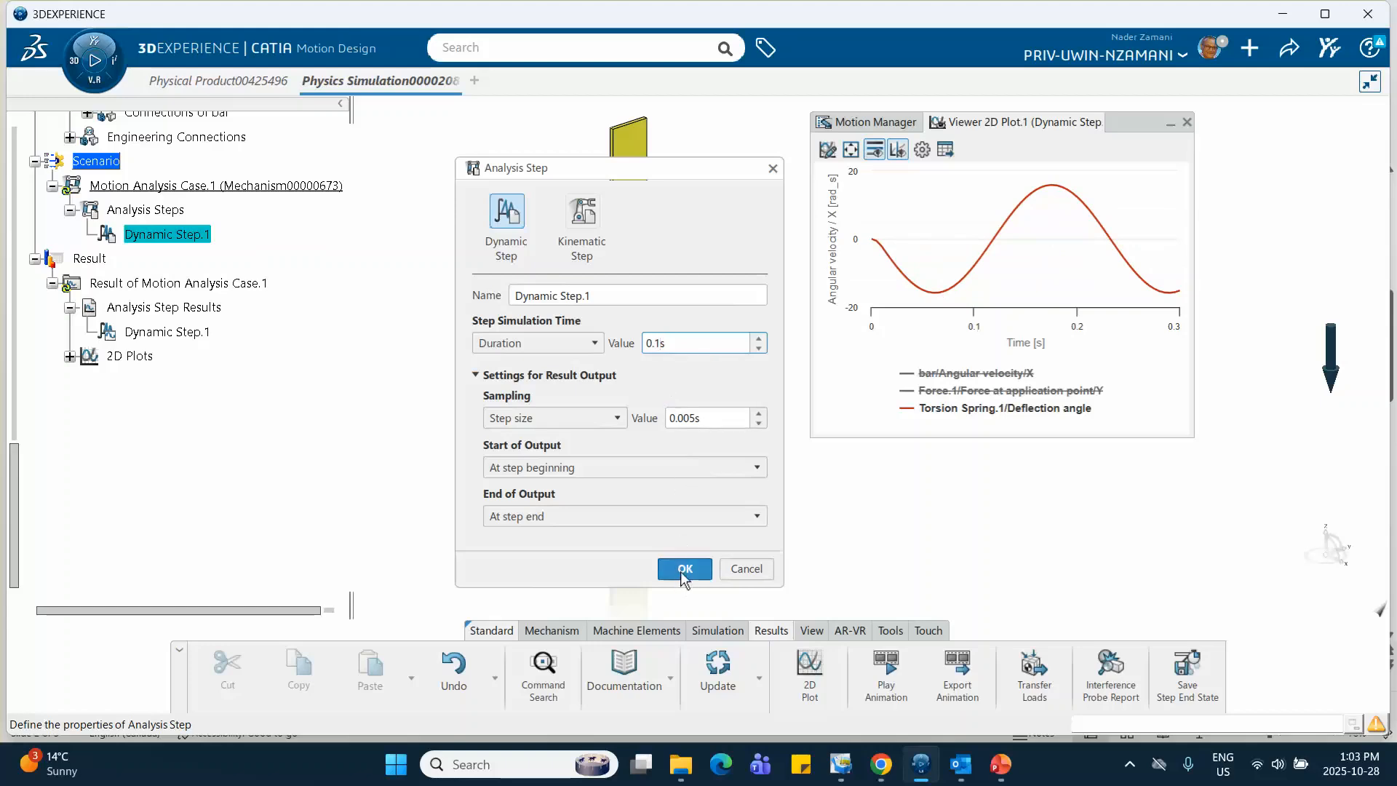
click(684, 571)
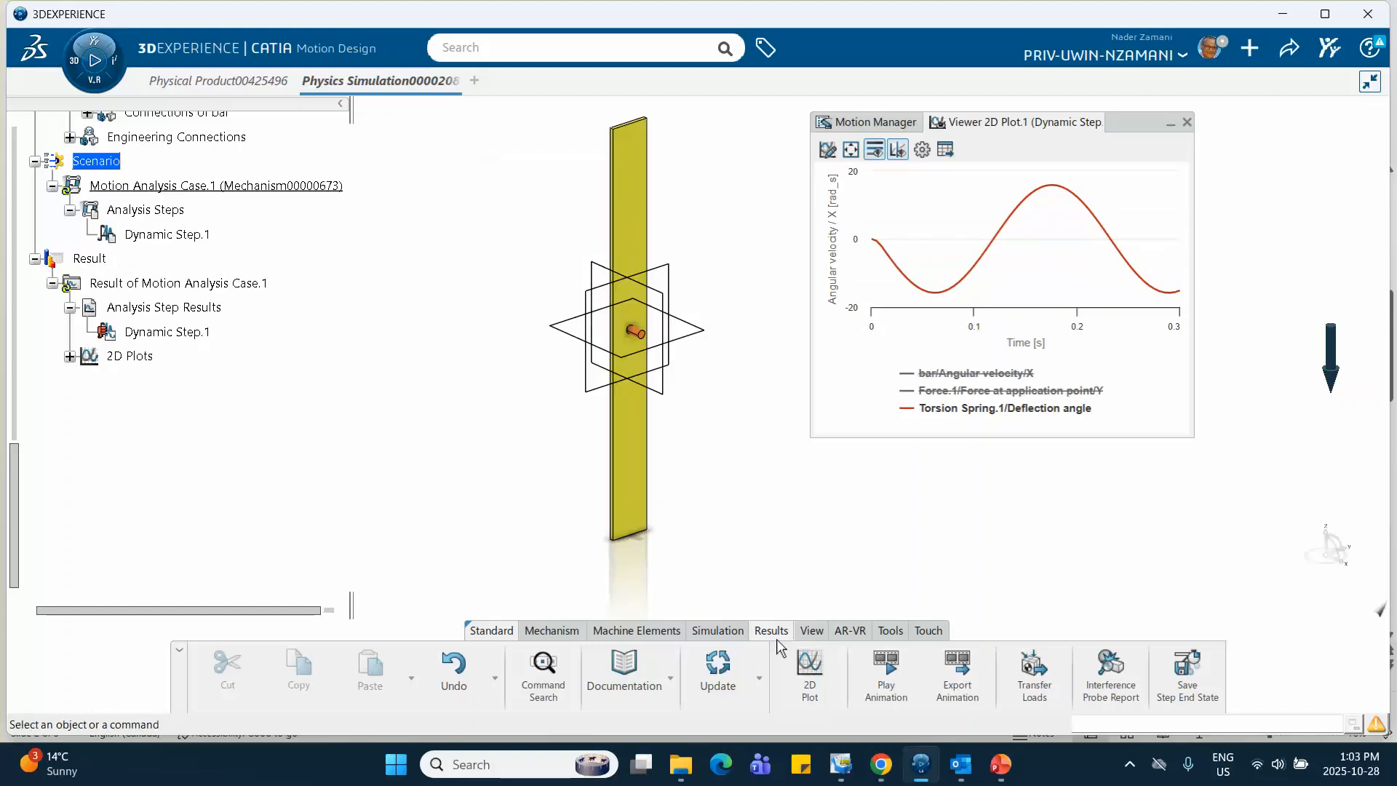
click(720, 631)
click(1070, 668)
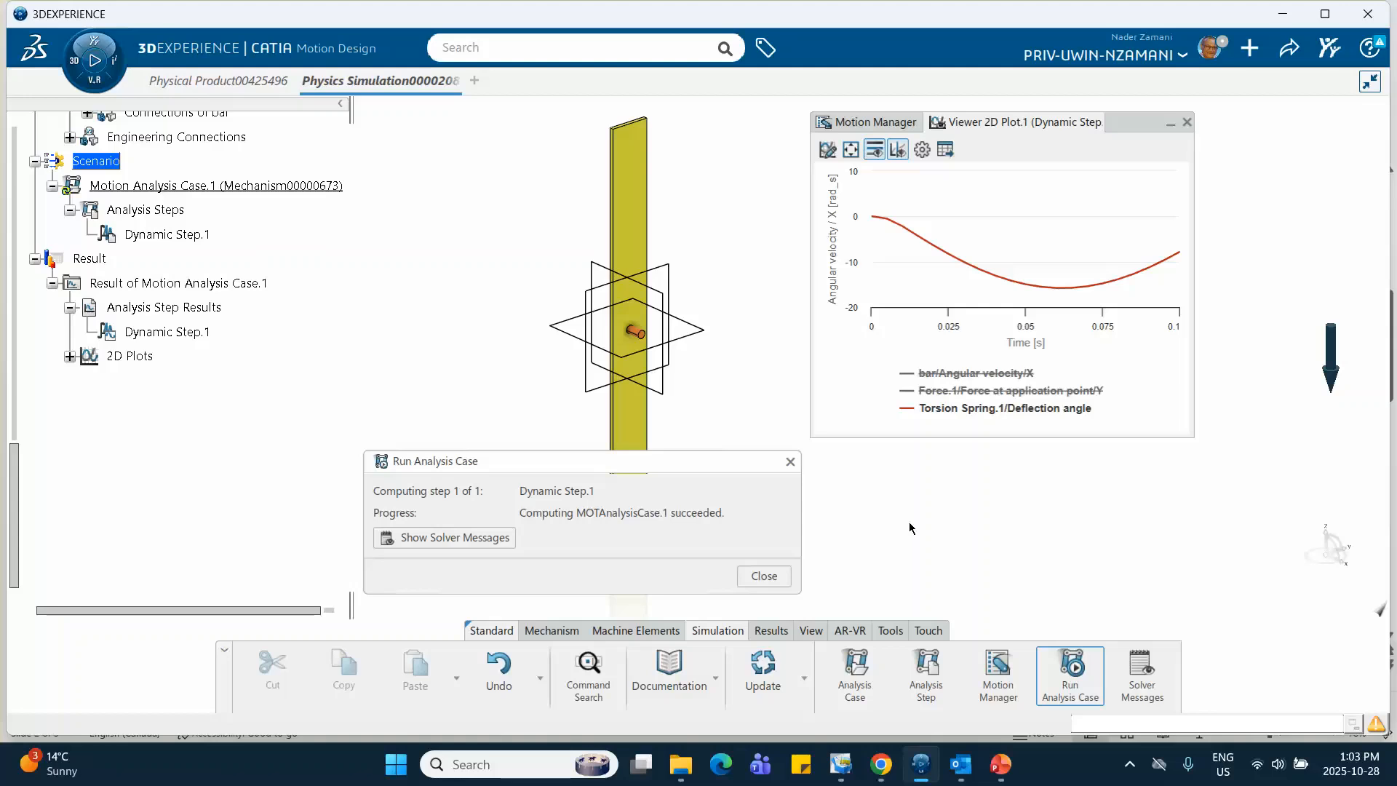
click(791, 462)
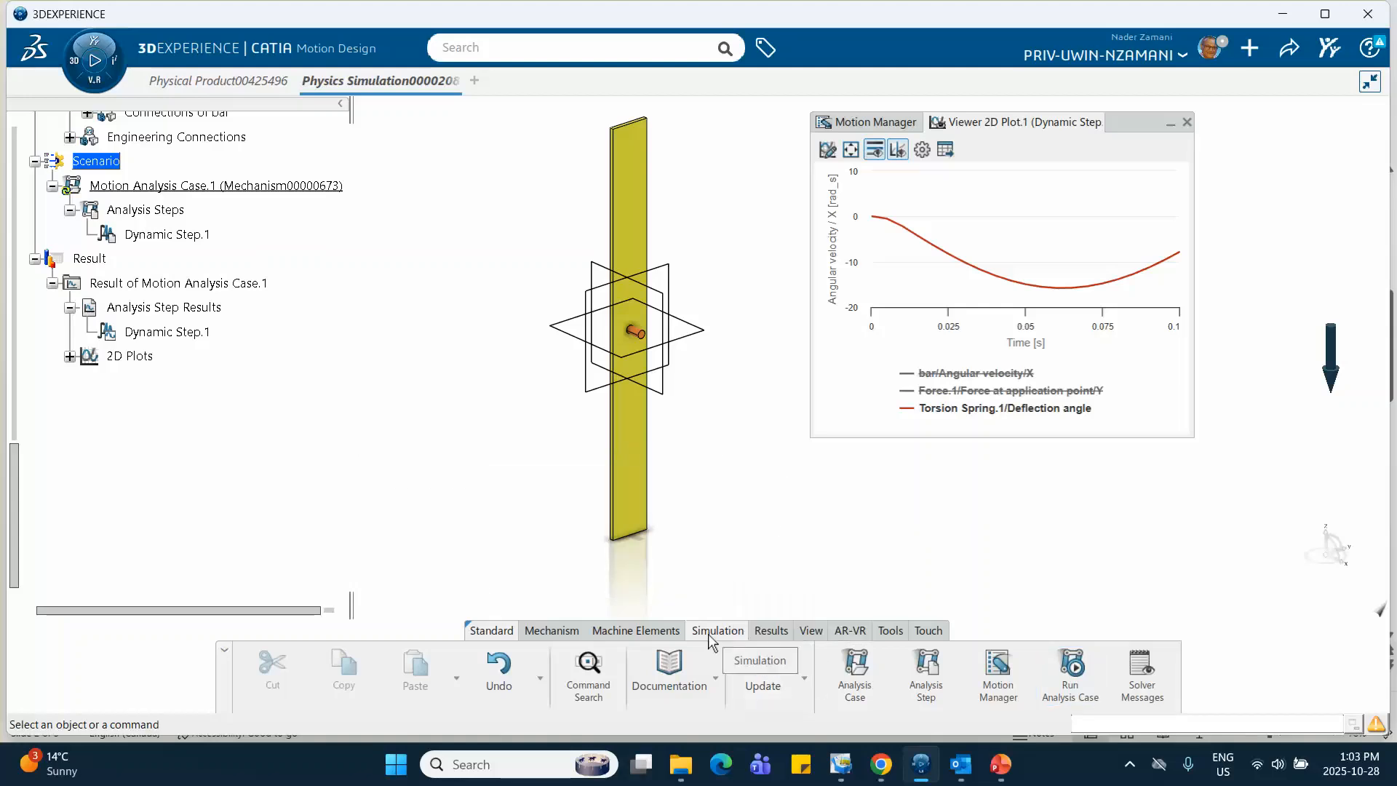
Start a second 2D plot and cancel it after redisplaying the bar's angular velocity beside the deflection angle in the first plot
click(770, 631)
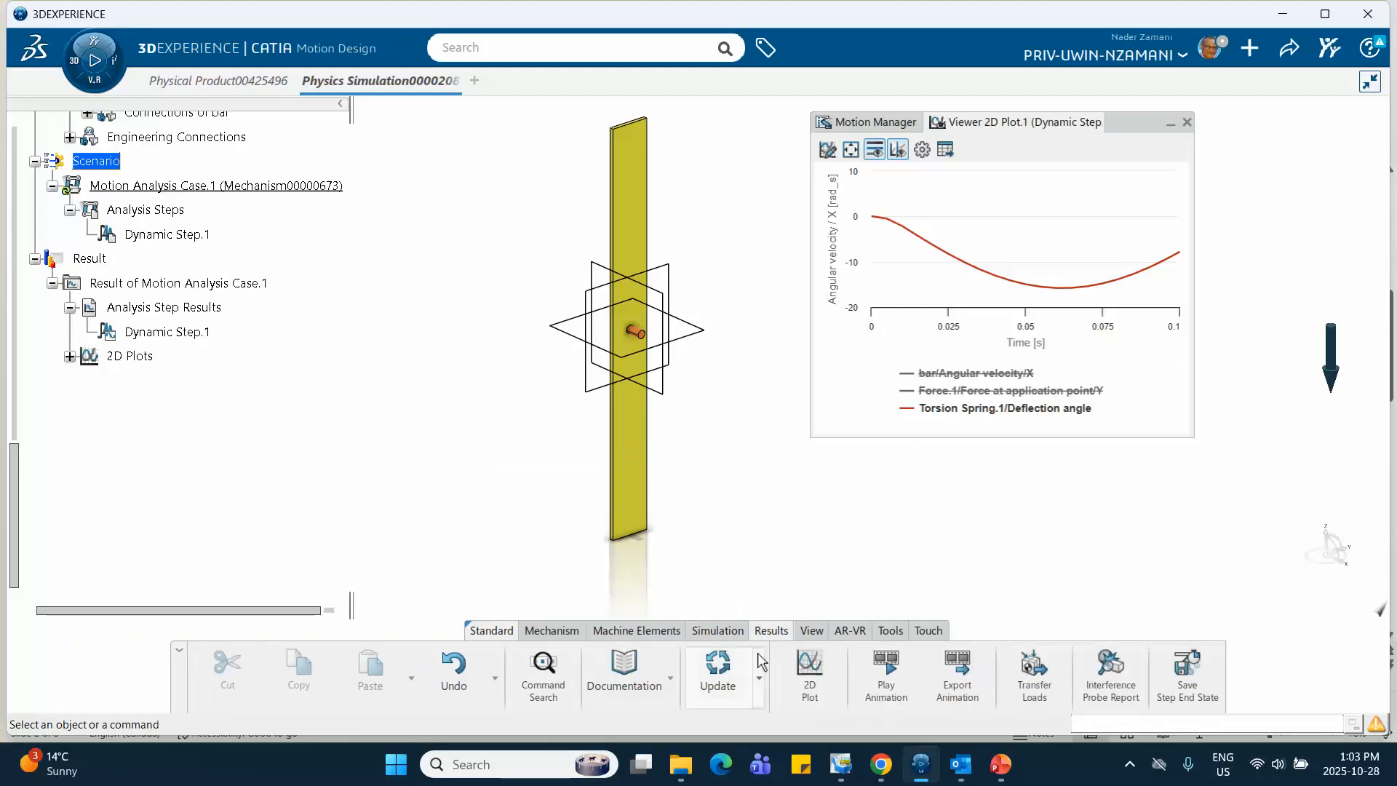
click(810, 670)
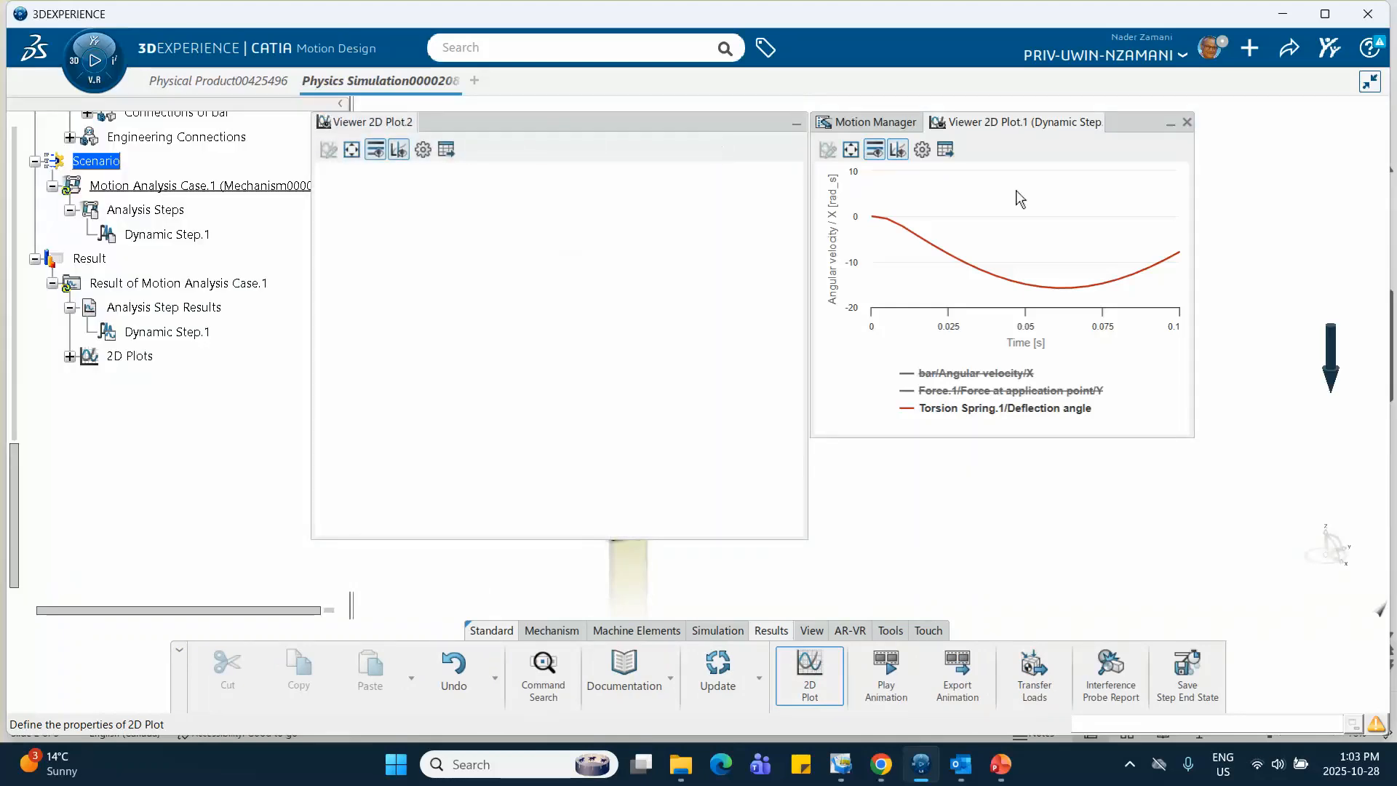
click(796, 124)
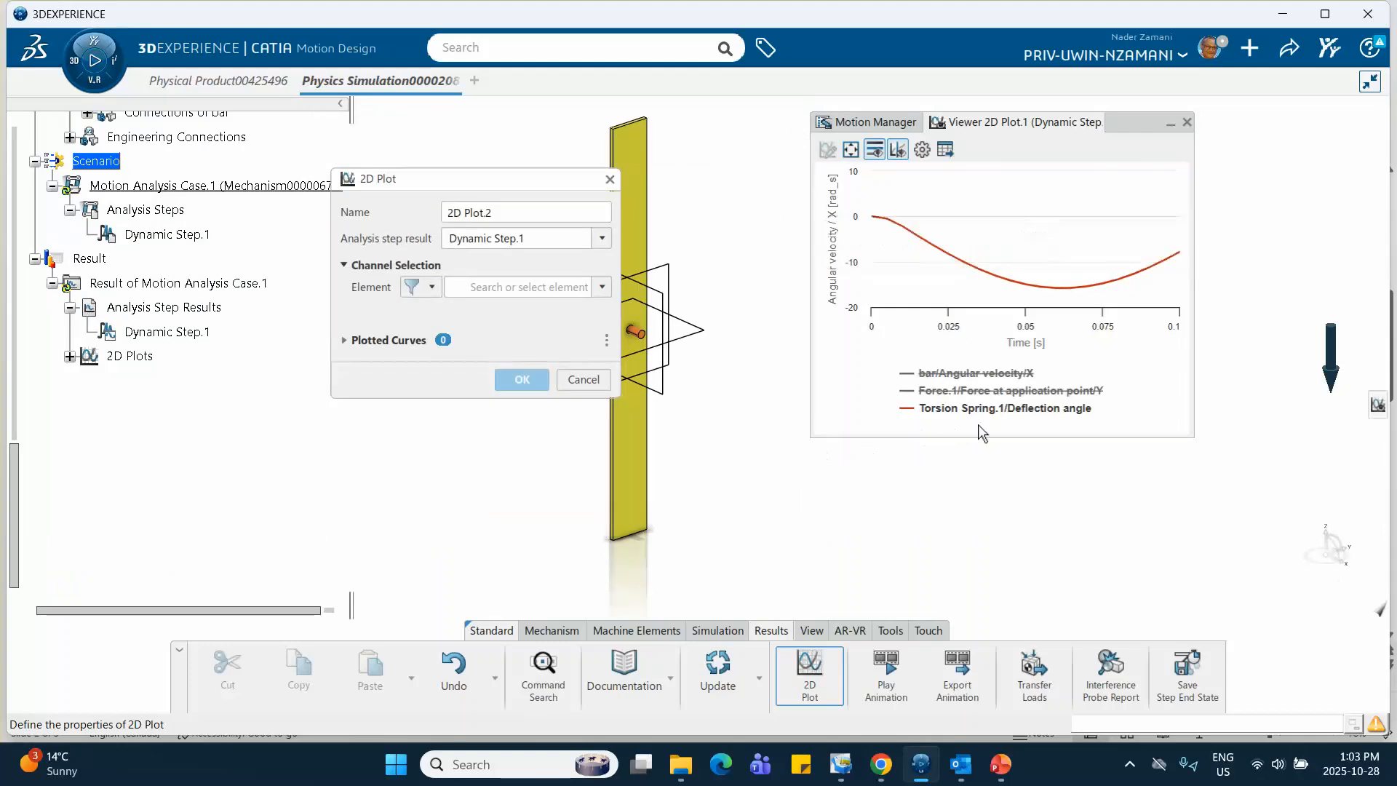
mouse_move(869, 200)
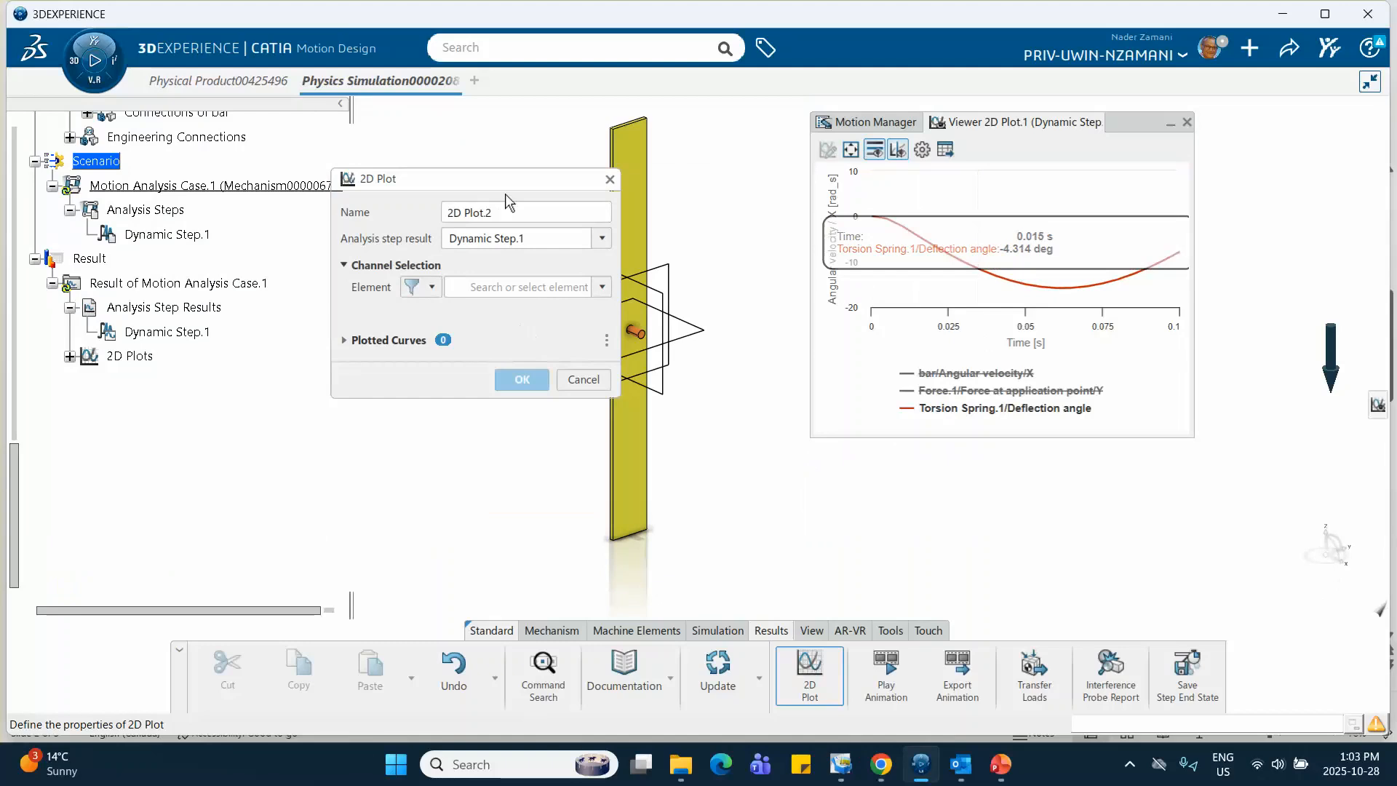
drag(508, 180, 401, 256)
mouse_move(1004, 290)
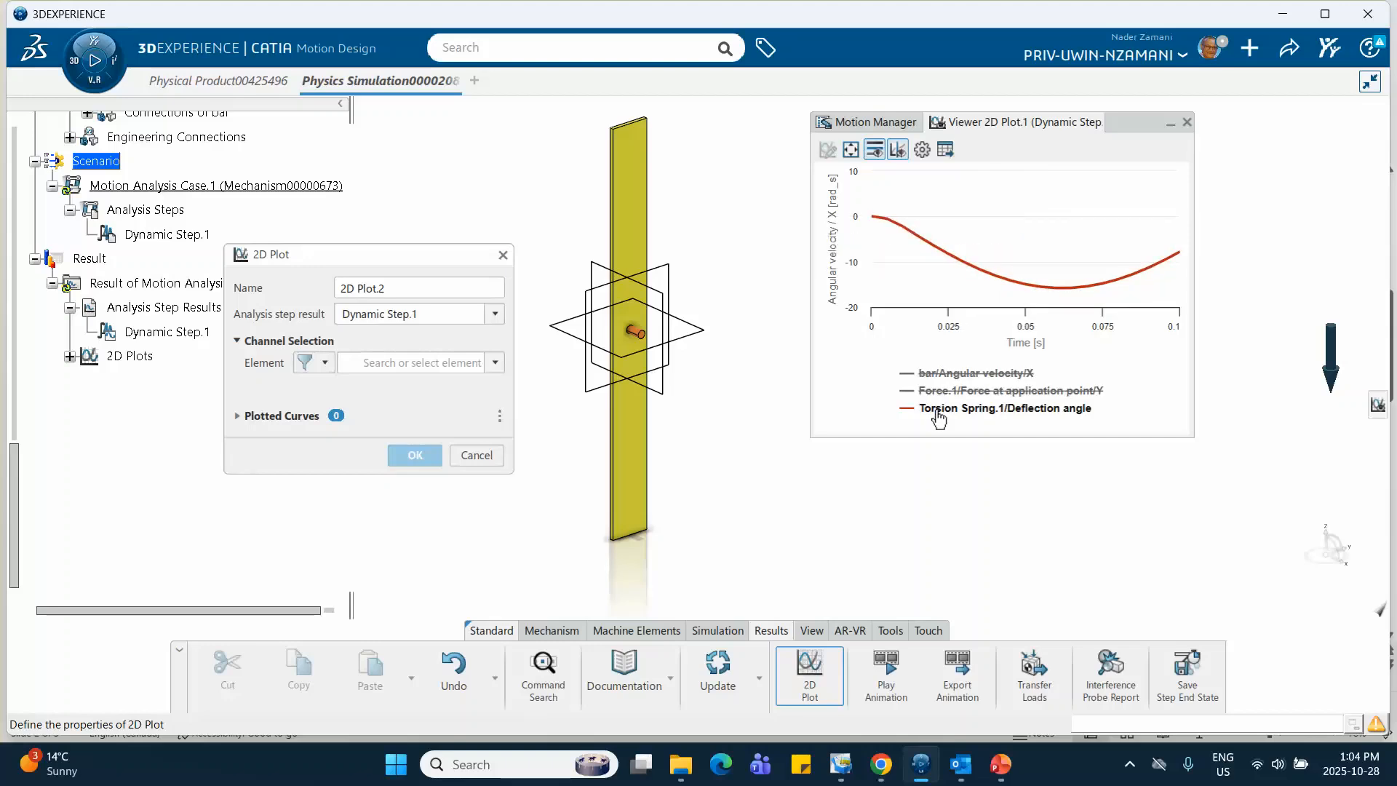
click(951, 376)
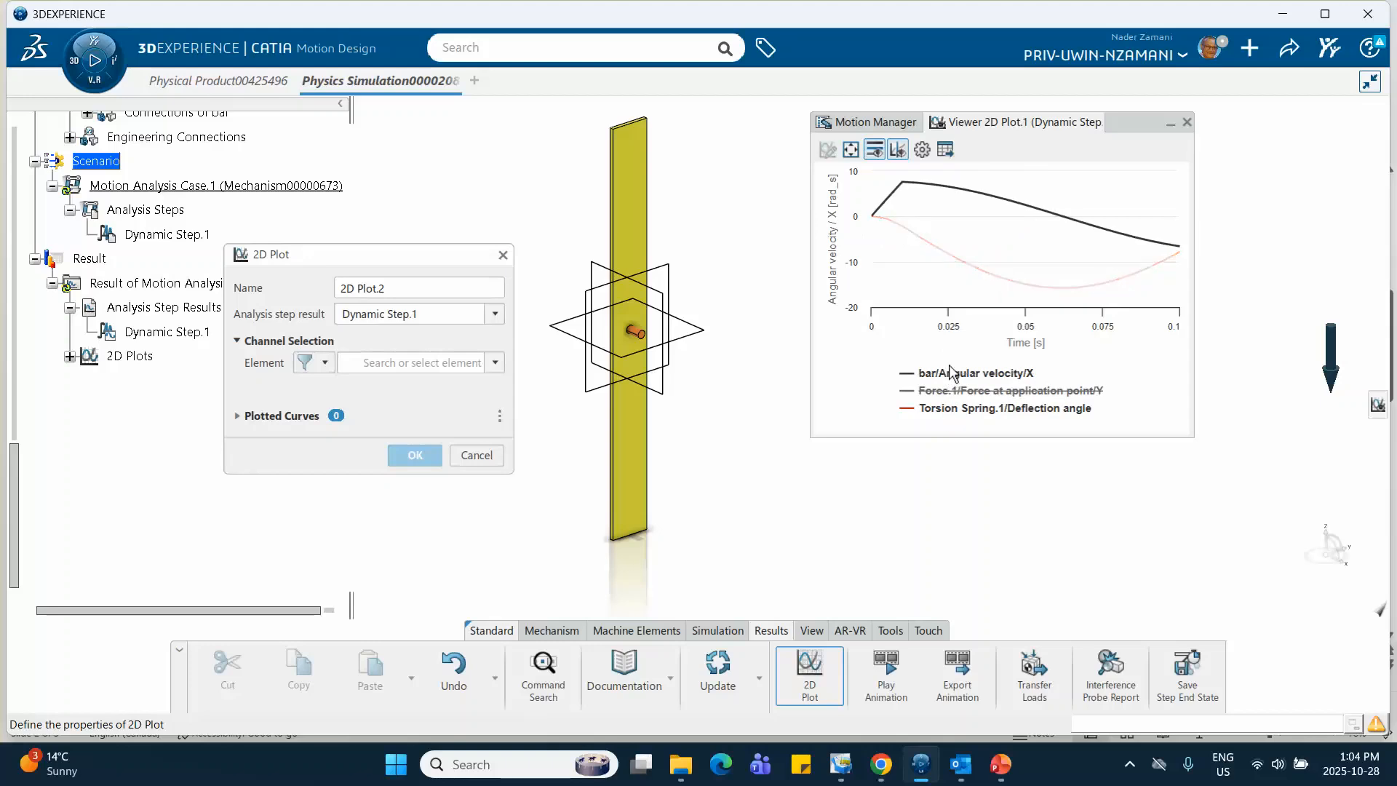
mouse_move(911, 181)
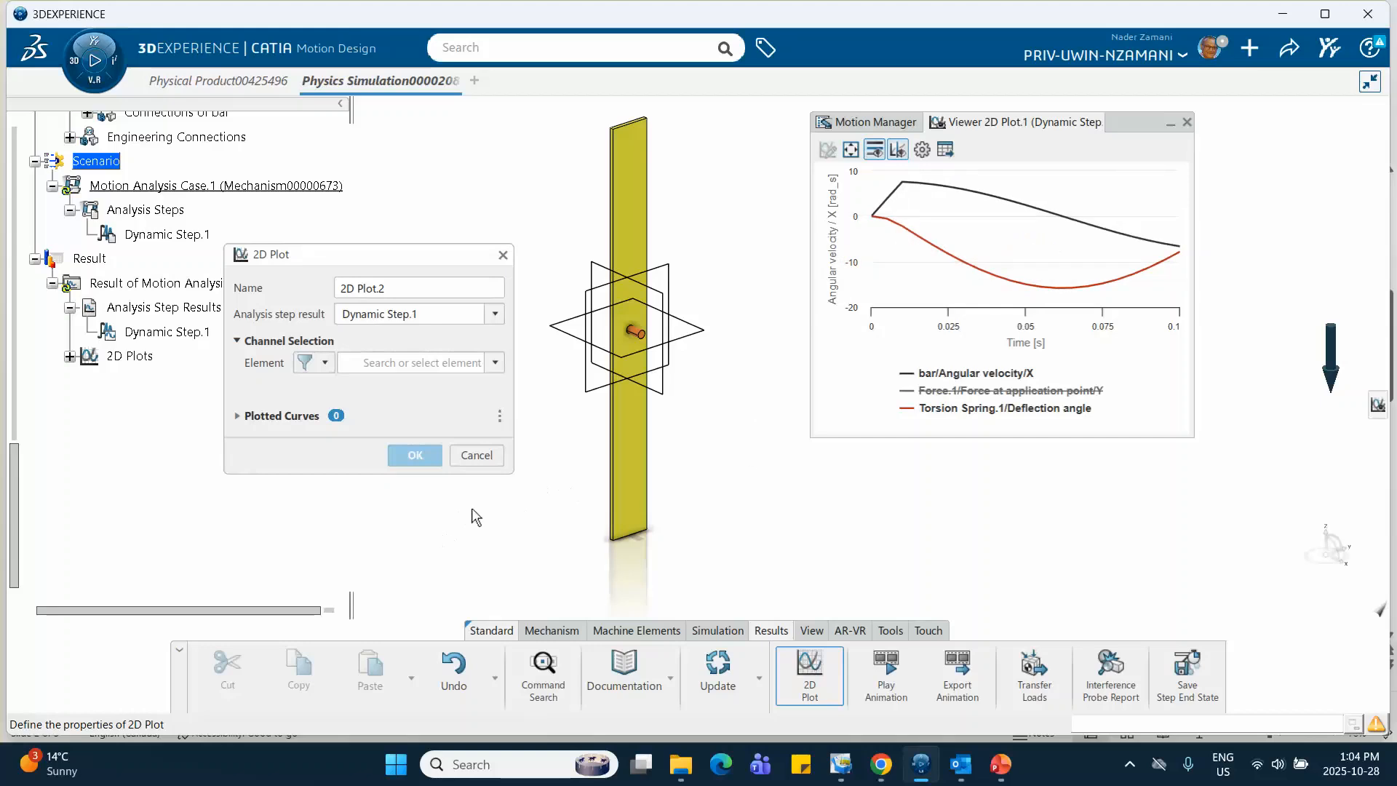
click(466, 458)
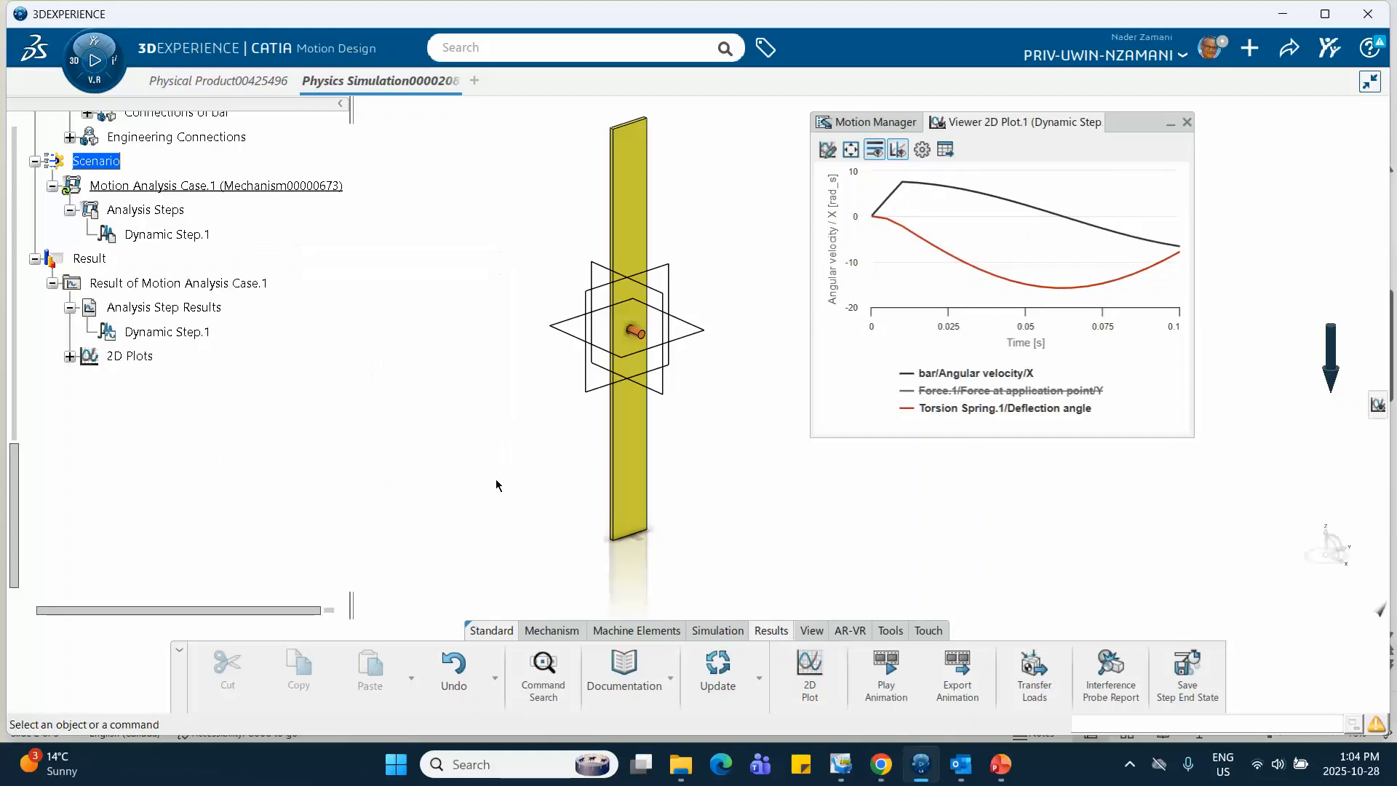
click(1130, 764)
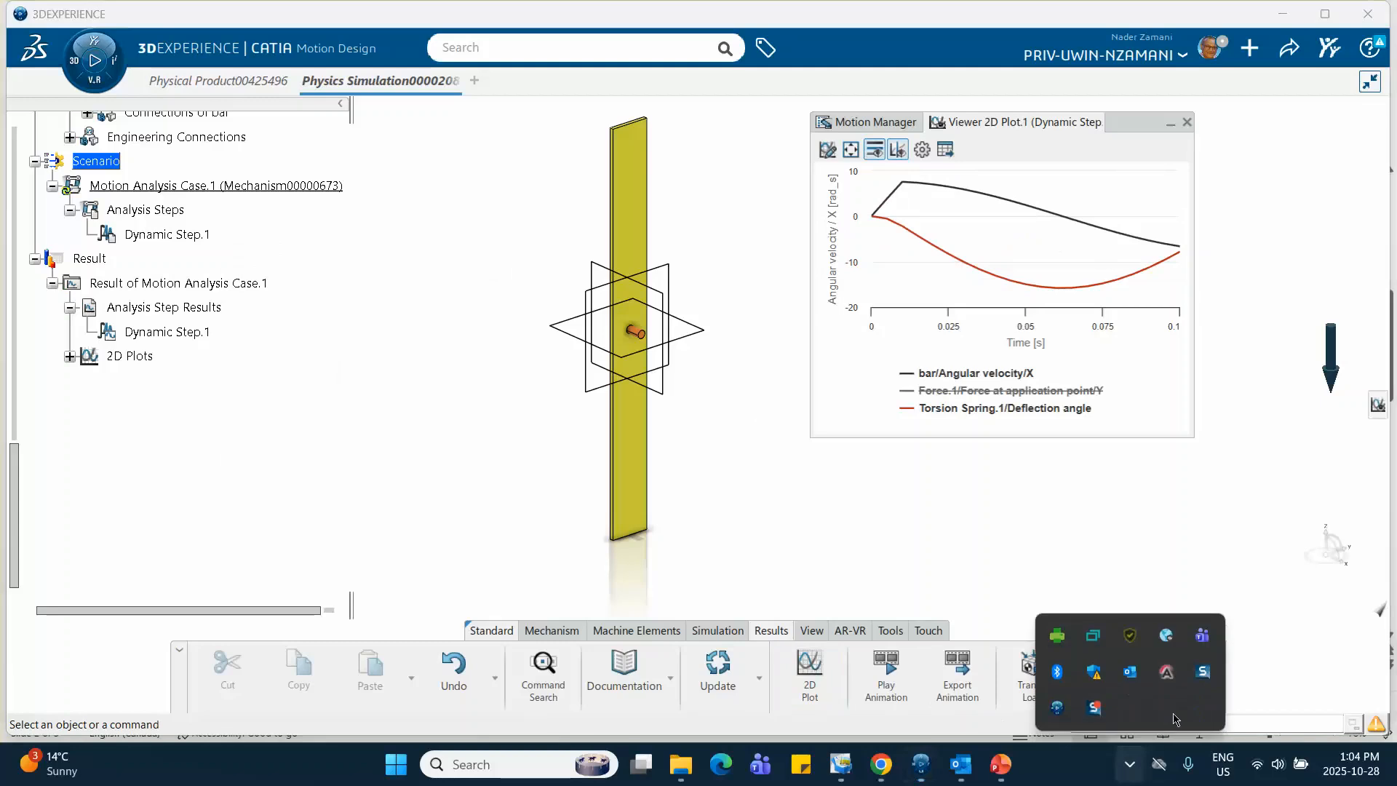